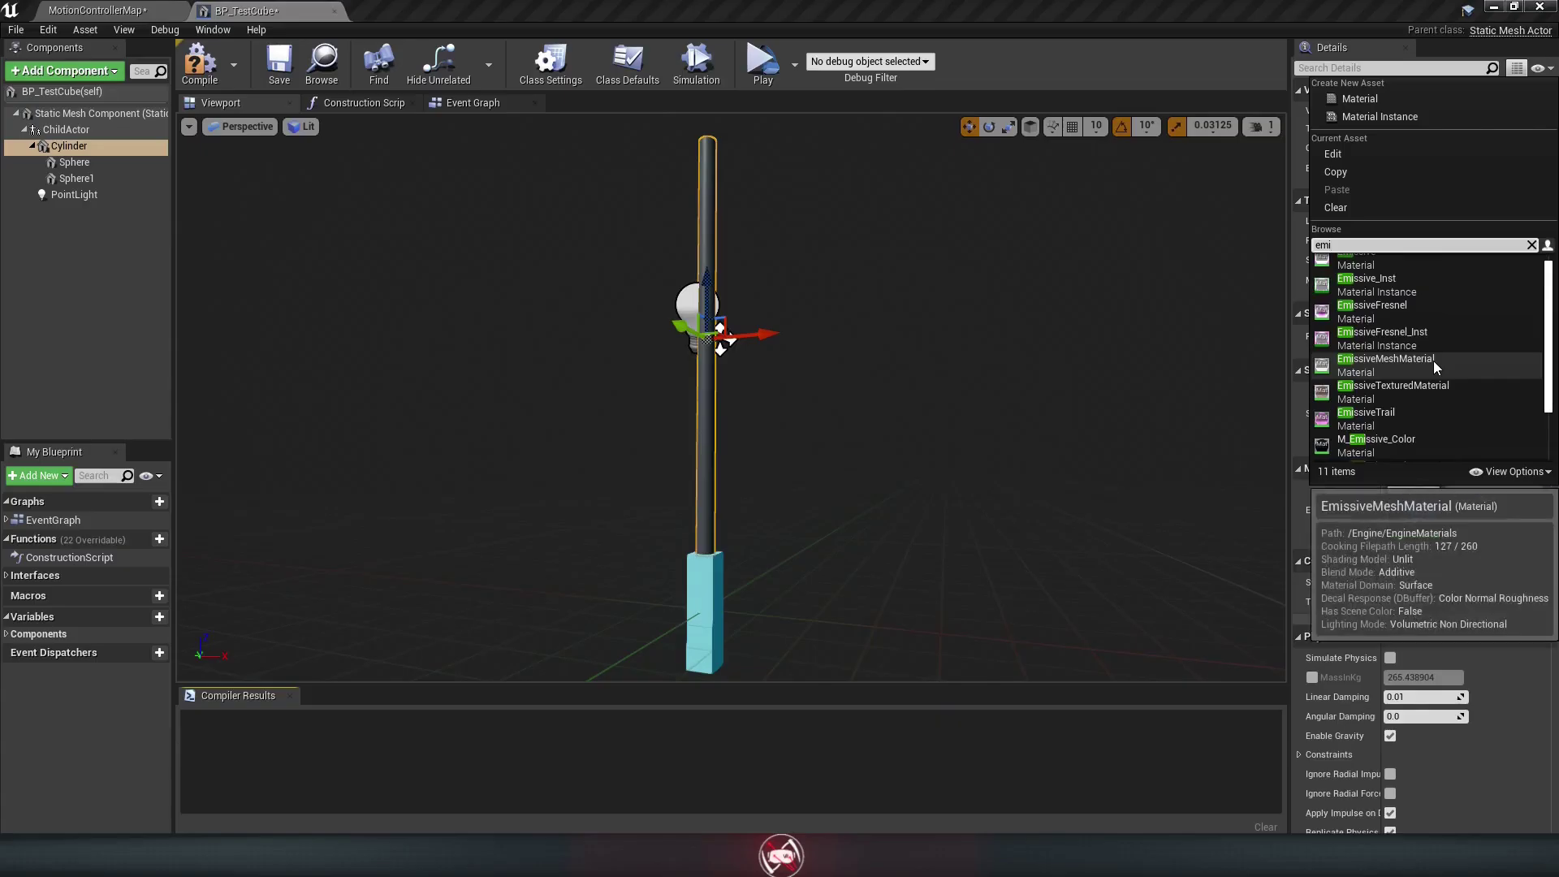
# Step: Apply the Emissive material to the Cylinder's Element 0 slot and replace it with EmissiveFresnel_Inst
pyautogui.click(1383, 263)
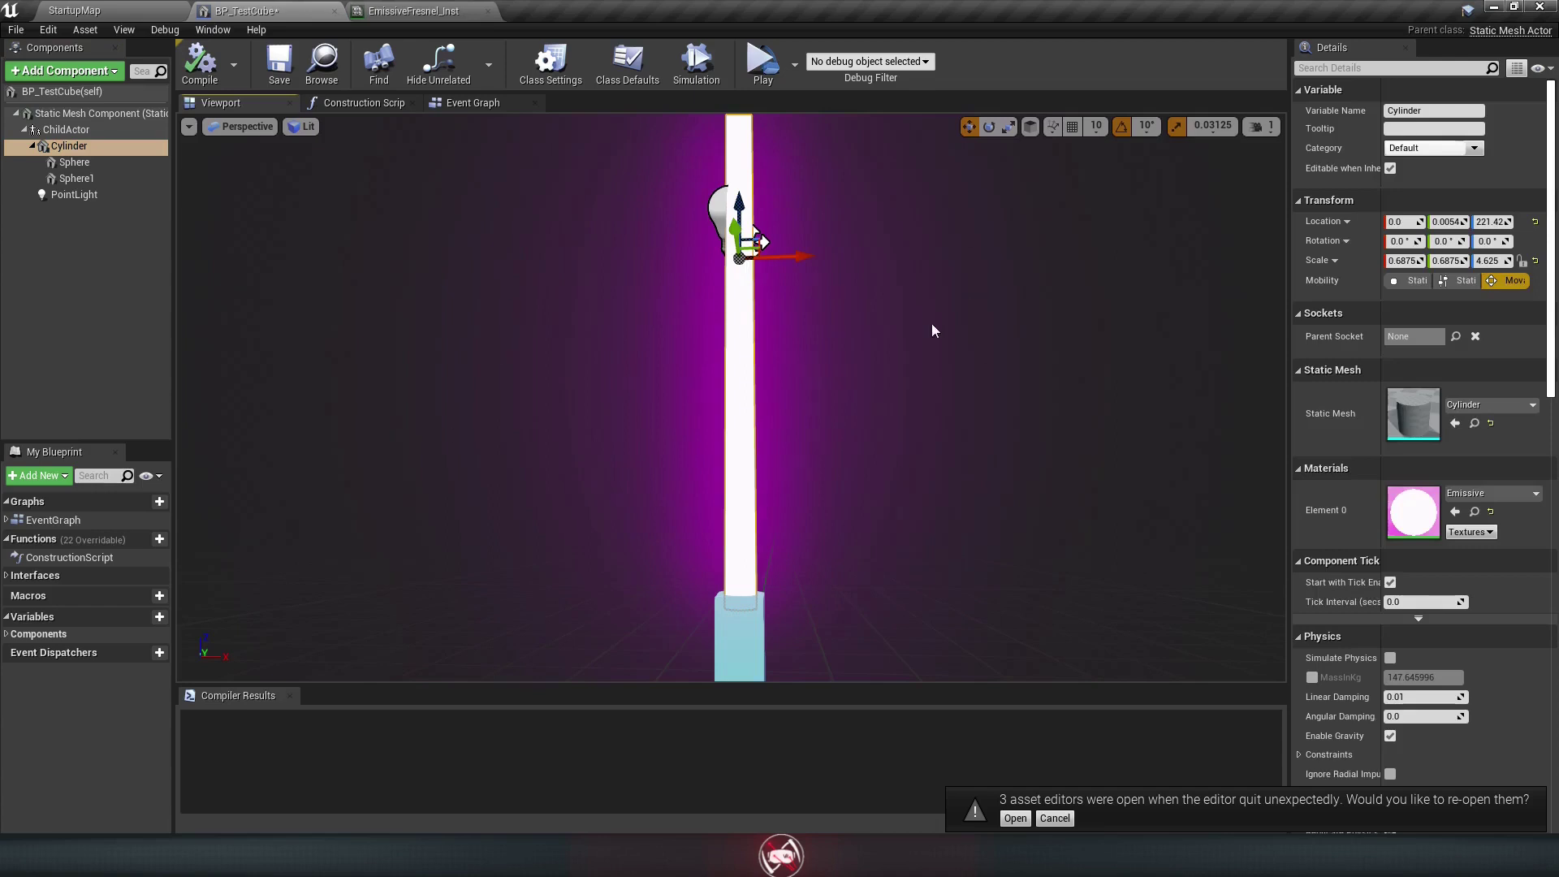
pyautogui.click(1492, 492)
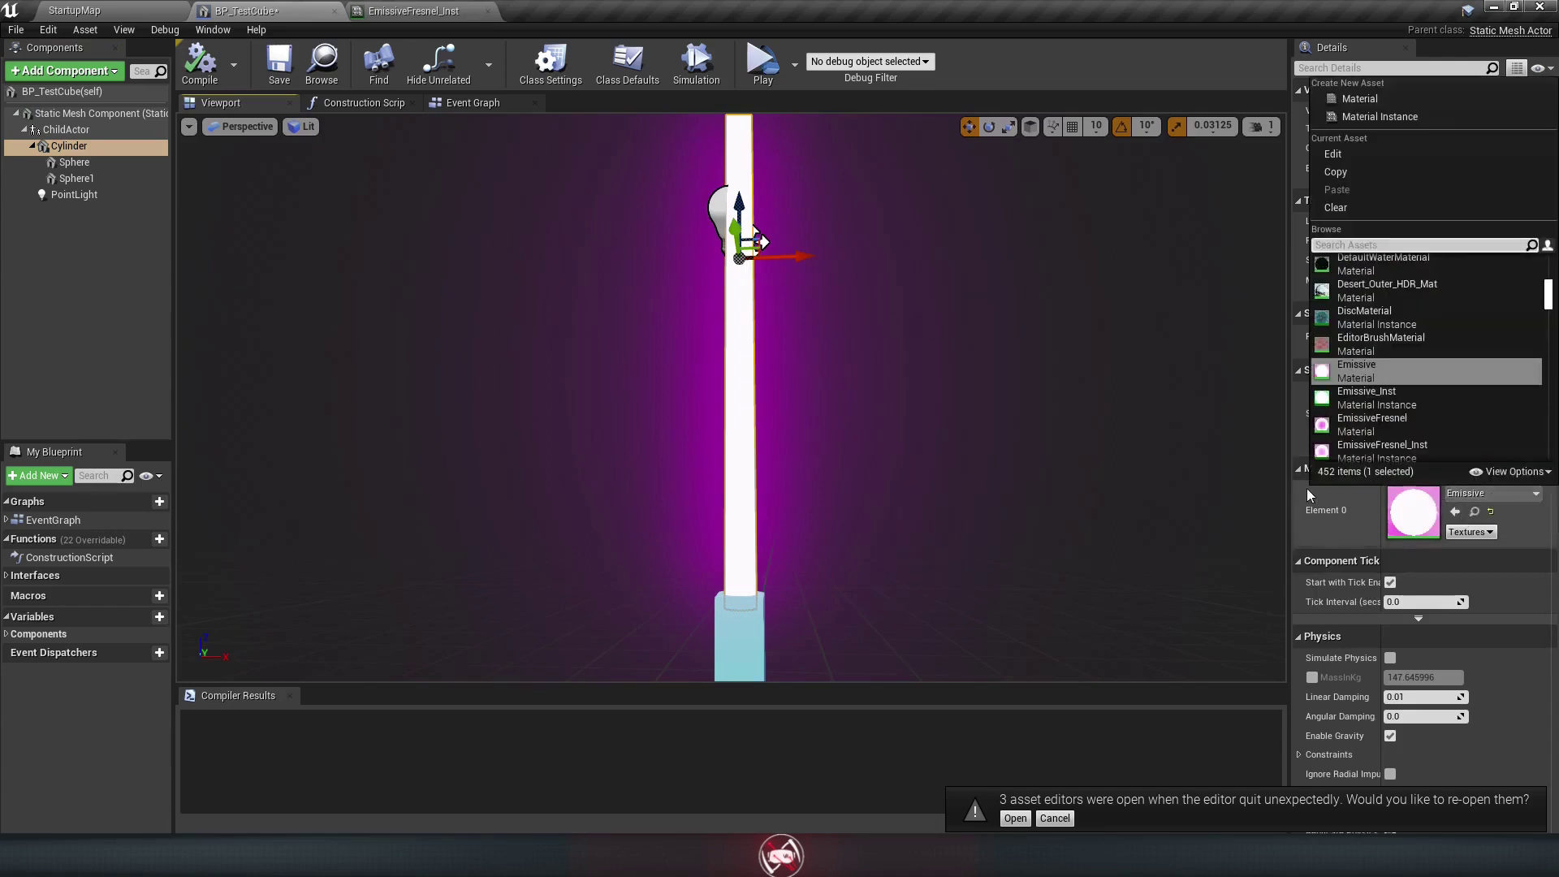
pyautogui.click(1429, 447)
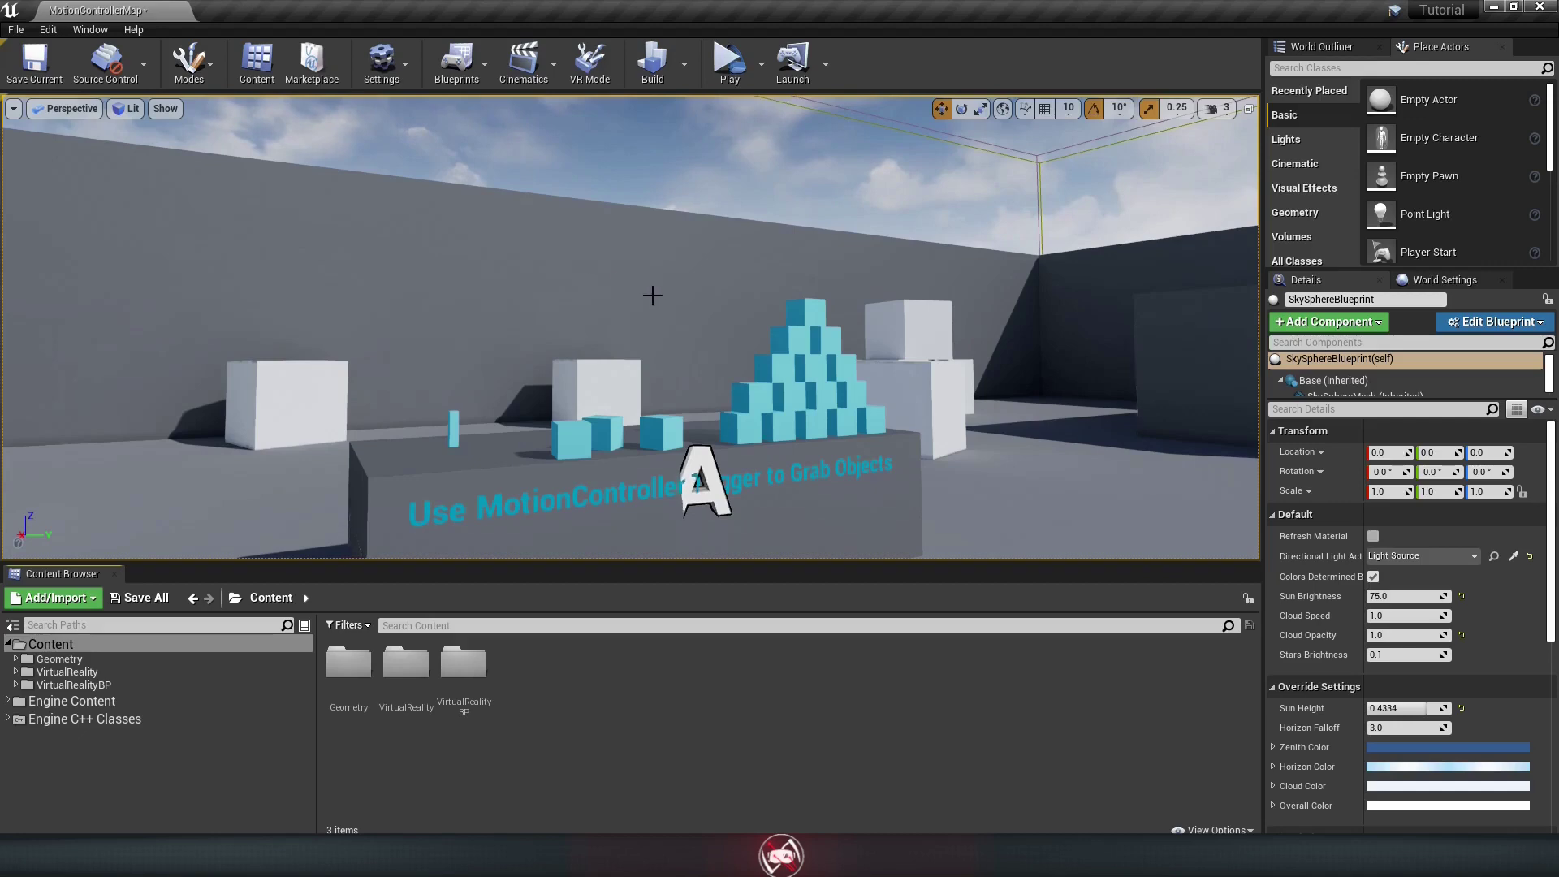
# Step: Create a folder named Materials inside the Content folder
pyautogui.rightClick(134, 778)
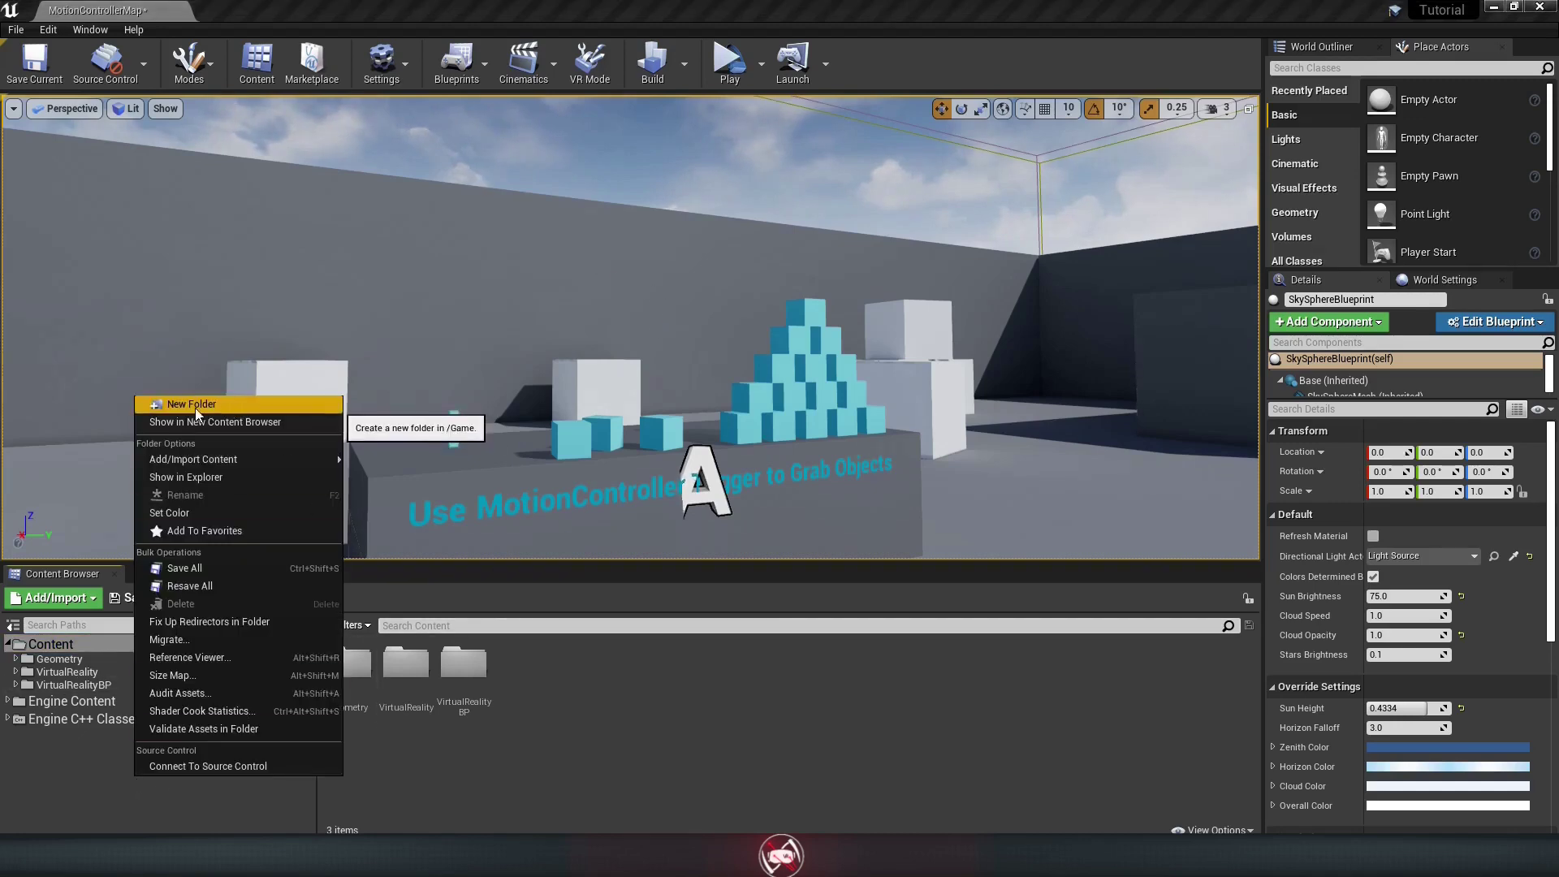
pyautogui.click(226, 408)
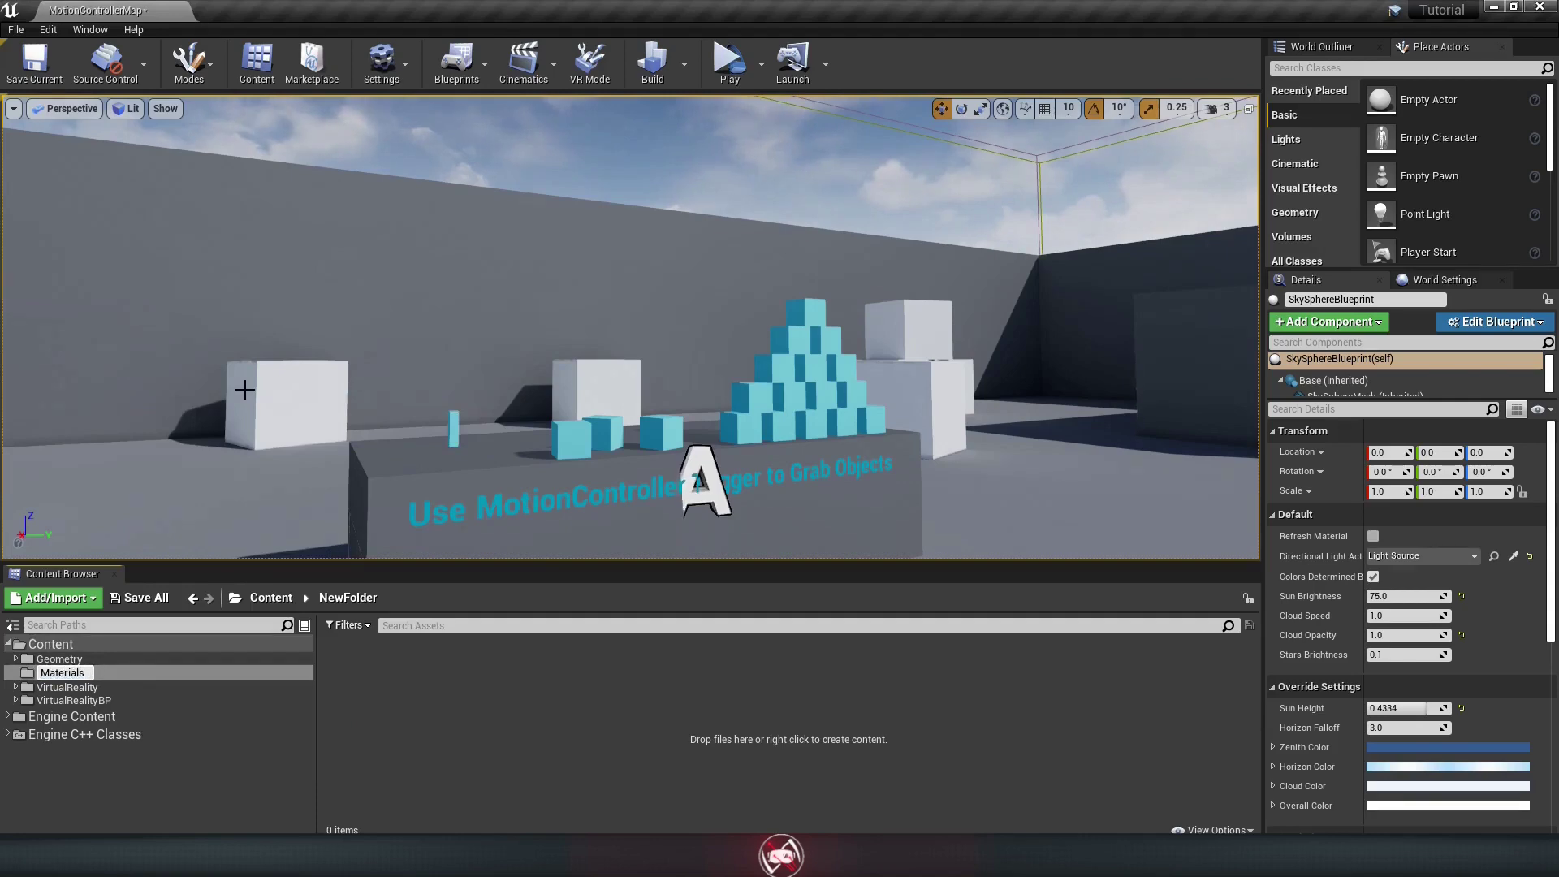
pyautogui.press('Return')
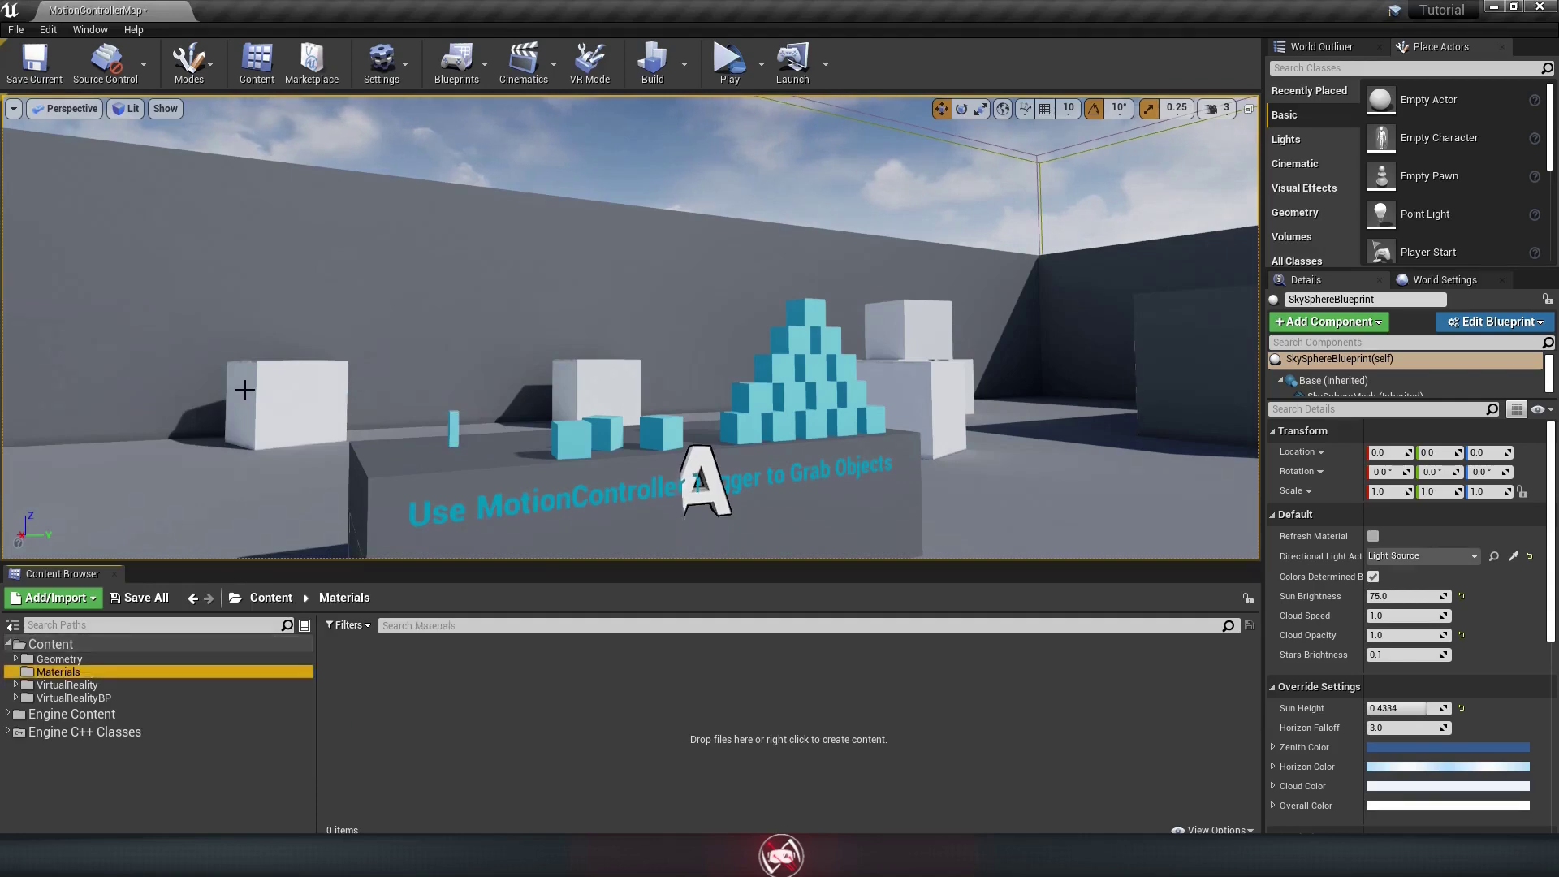
# Step: Create a new material named M_Glow in the Materials folder
pyautogui.rightClick(445, 694)
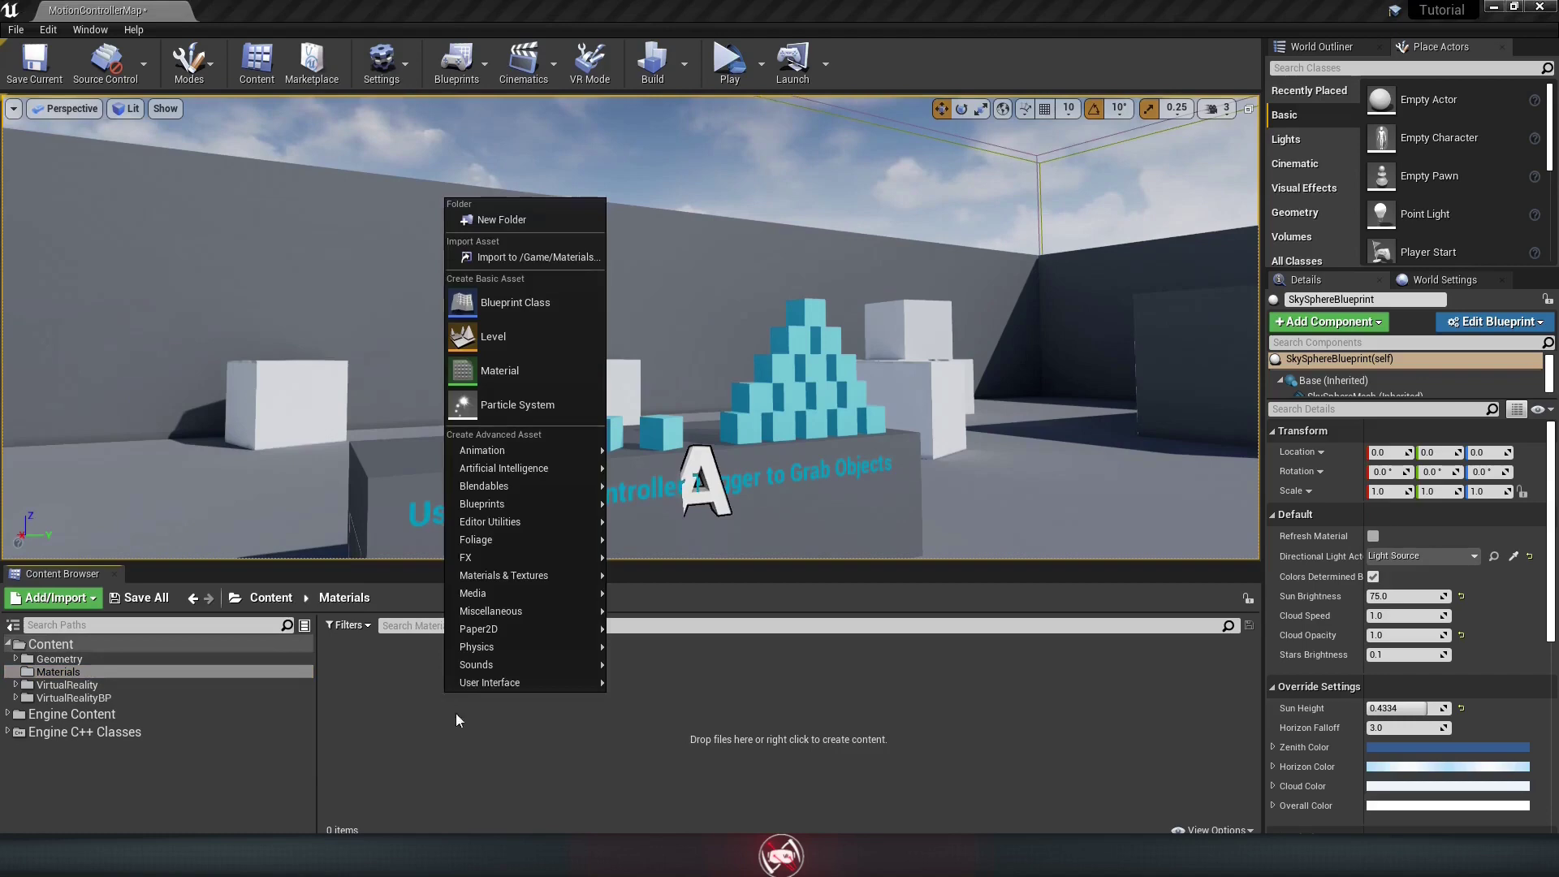
pyautogui.click(505, 373)
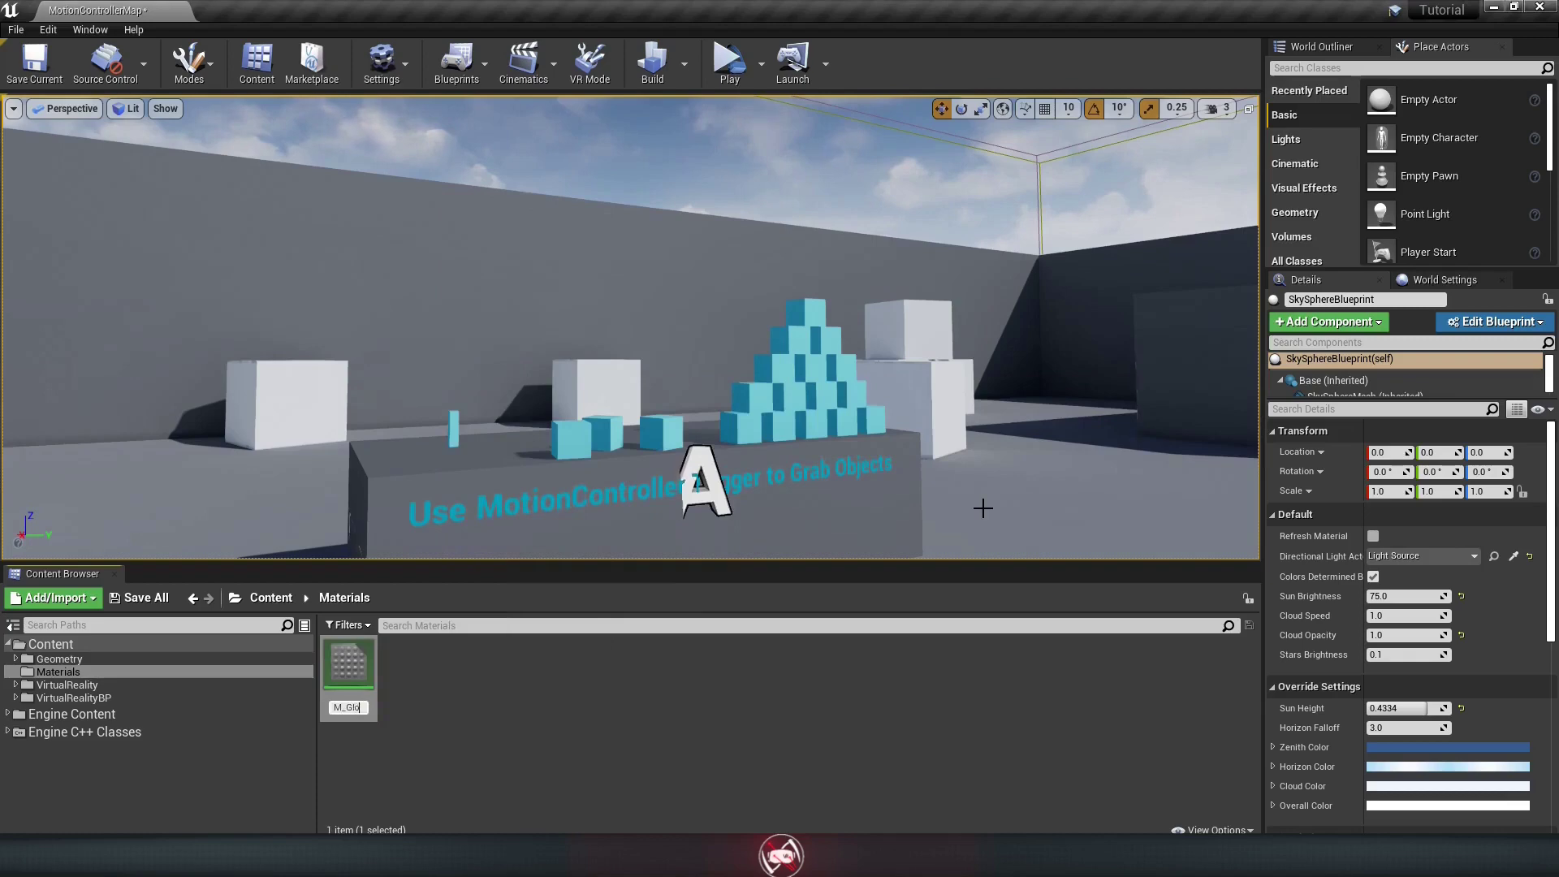
pyautogui.press('Return')
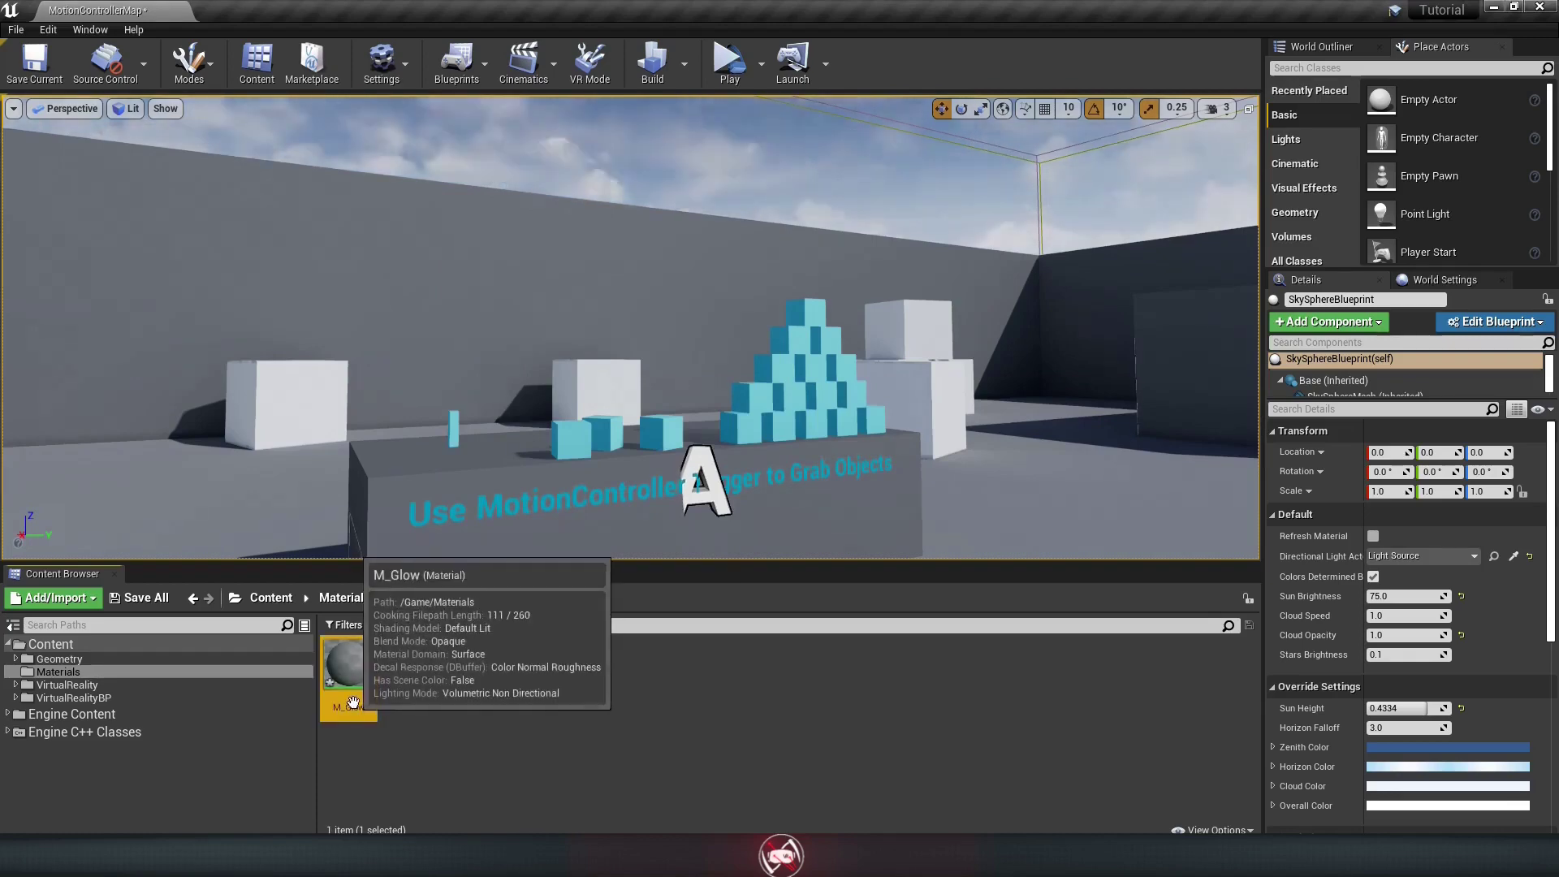
# Step: Open the M_Glow material for editing and set its shading model to Unlit
pyautogui.doubleClick(351, 666)
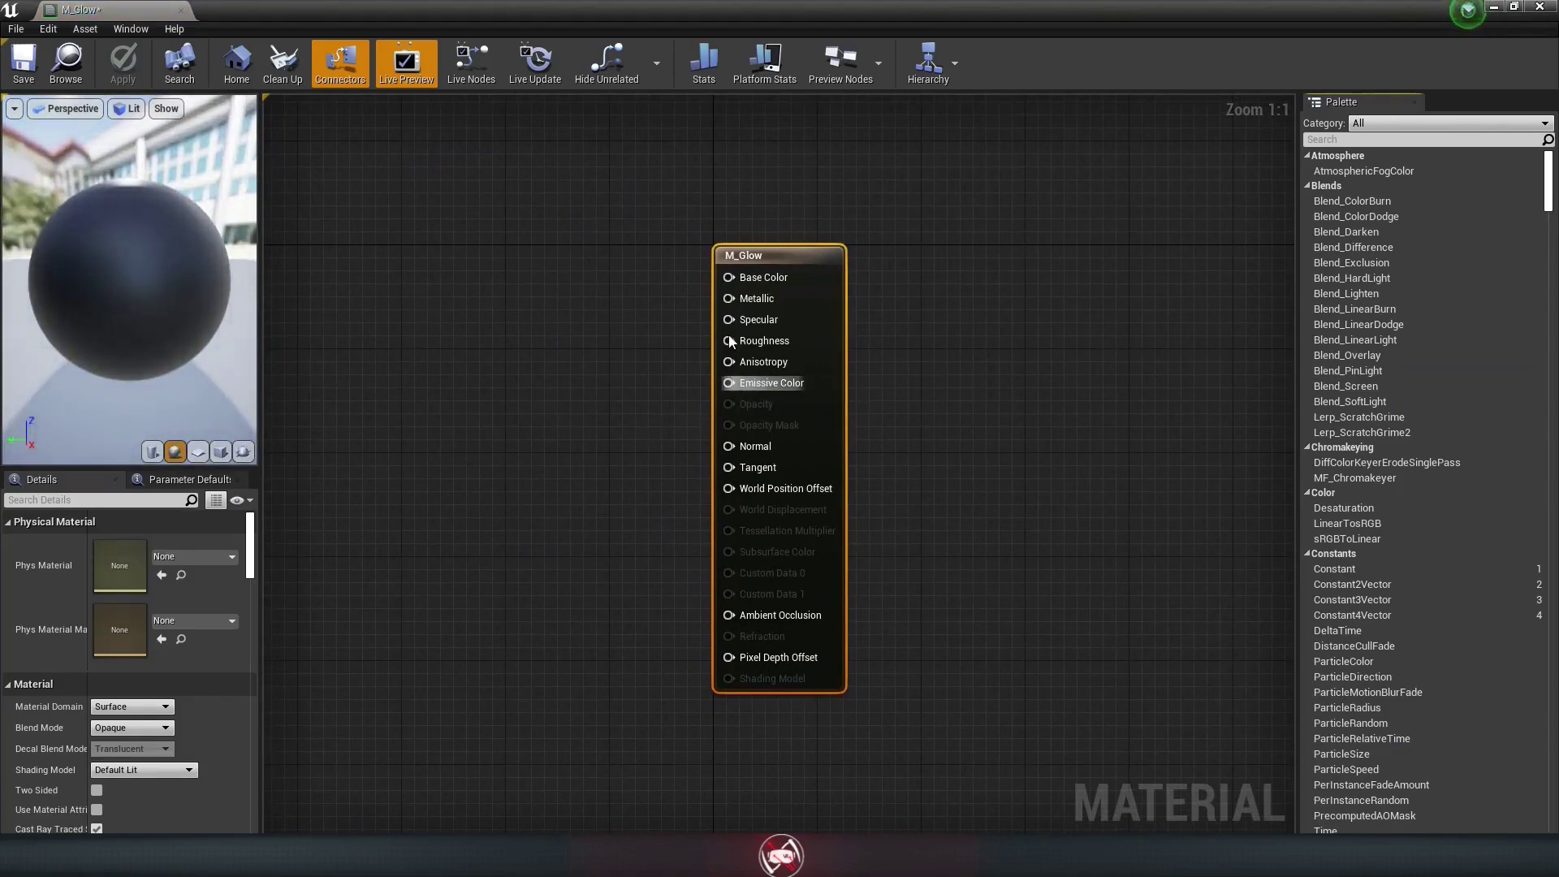
pyautogui.click(521, 317)
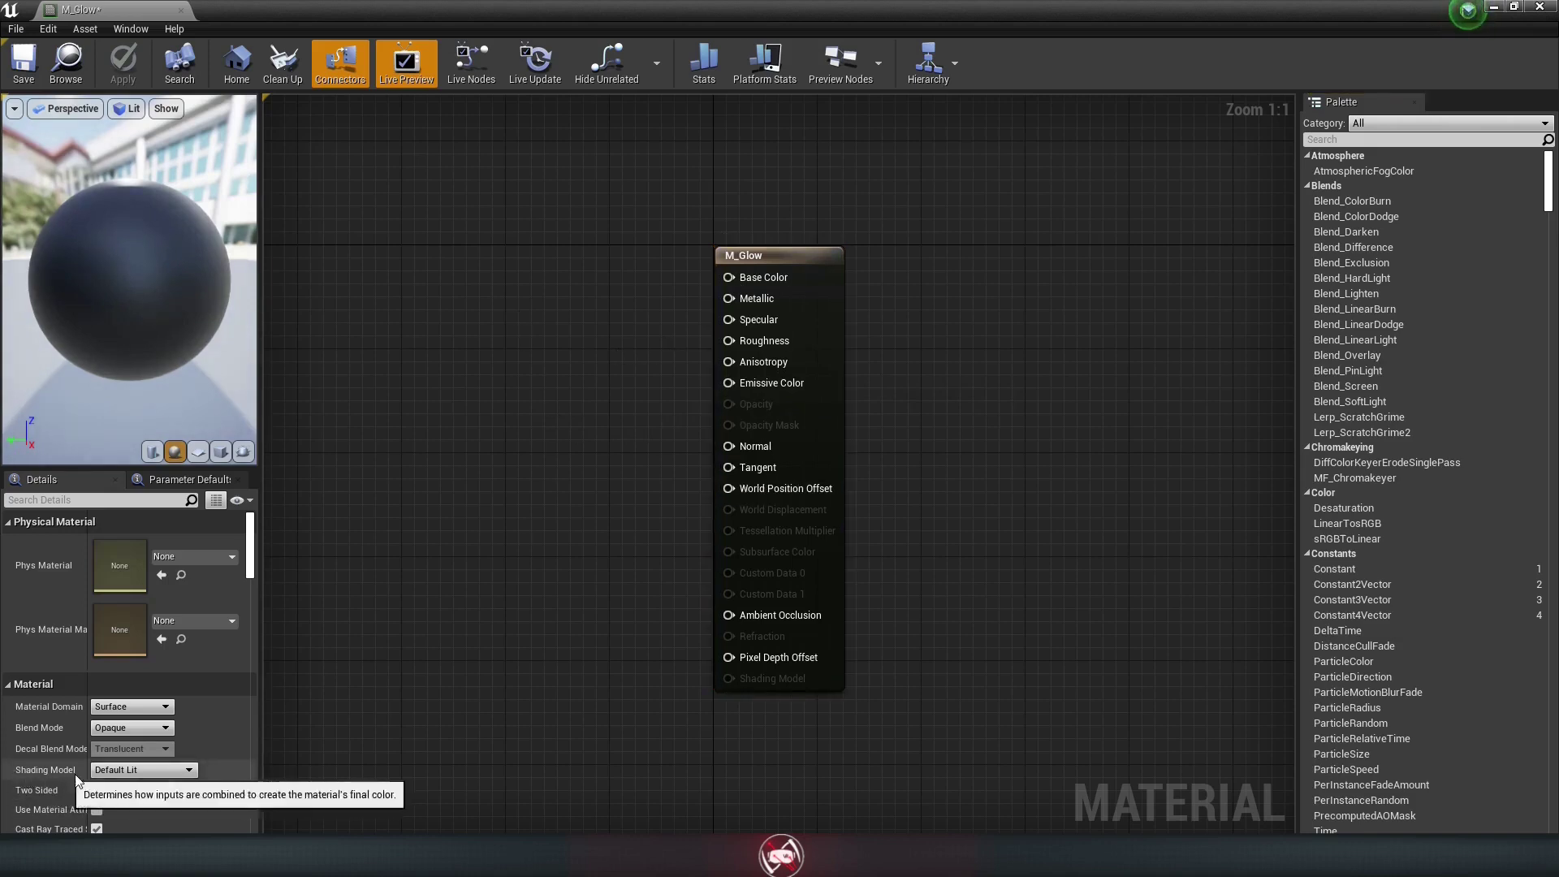
pyautogui.click(127, 769)
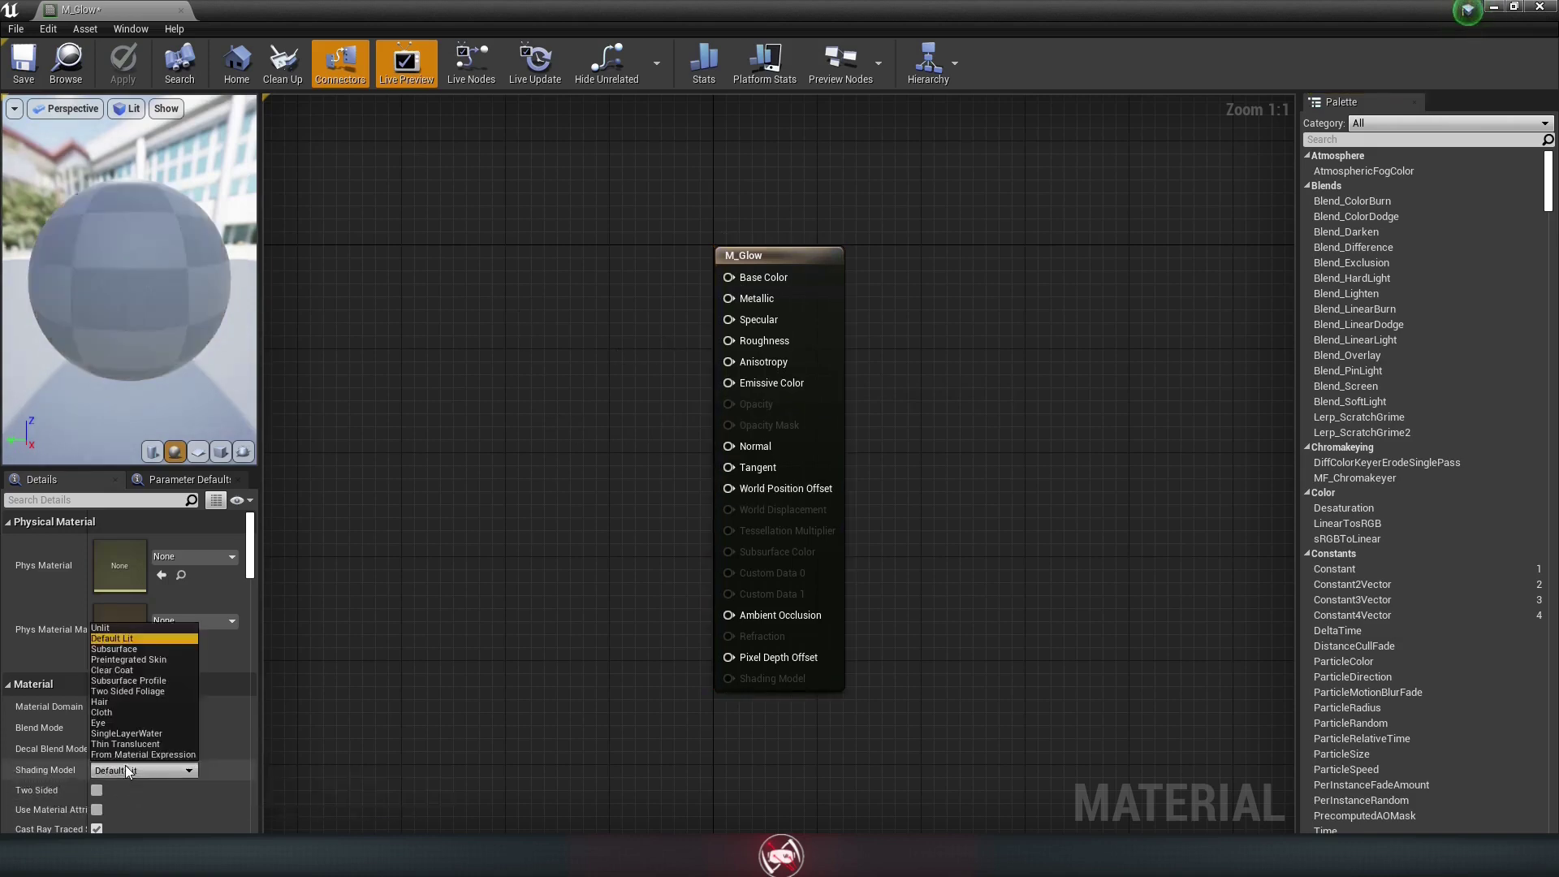
pyautogui.click(120, 628)
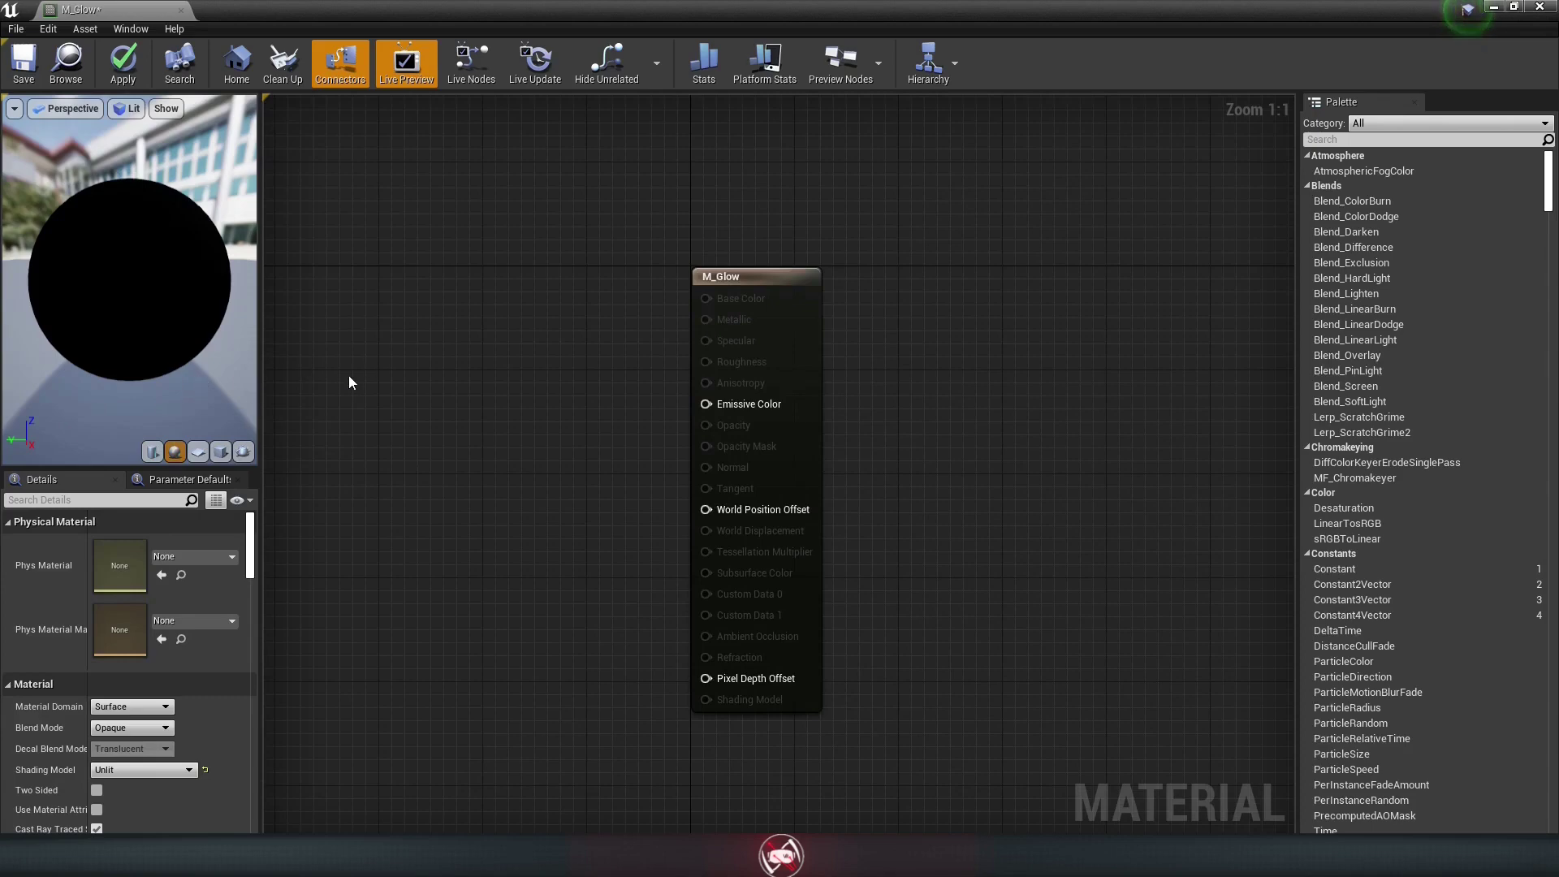
# Step: Add a Constant3Vector node and set its colour to magenta with R 1.0, G 0.0 and B 0.891743
pyautogui.rightClick(334, 302)
pyautogui.write('Consta')
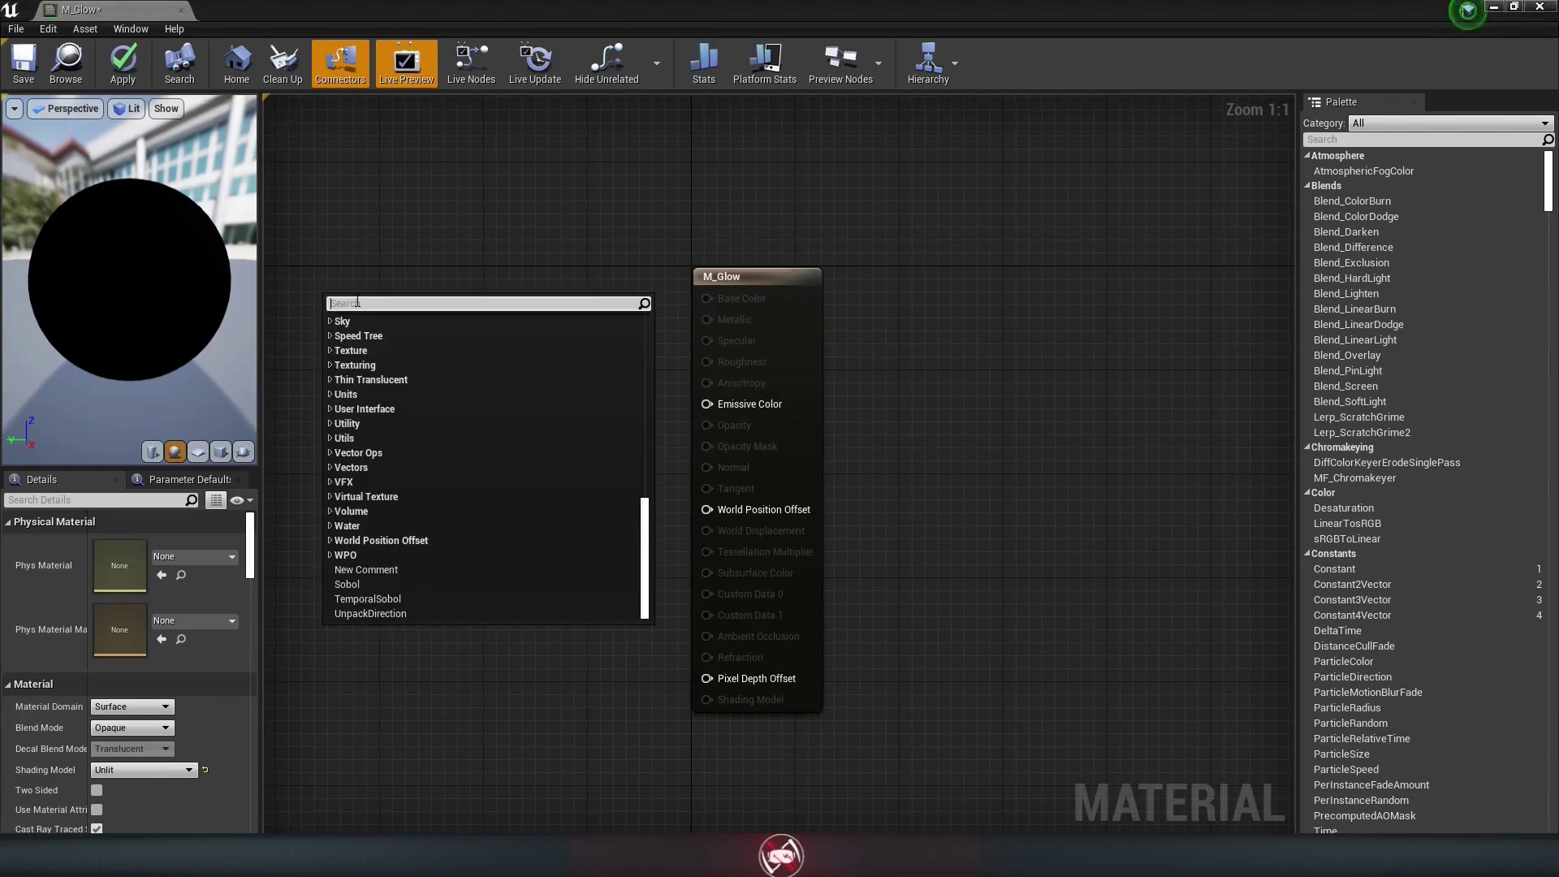
pyautogui.write('nt3Vector')
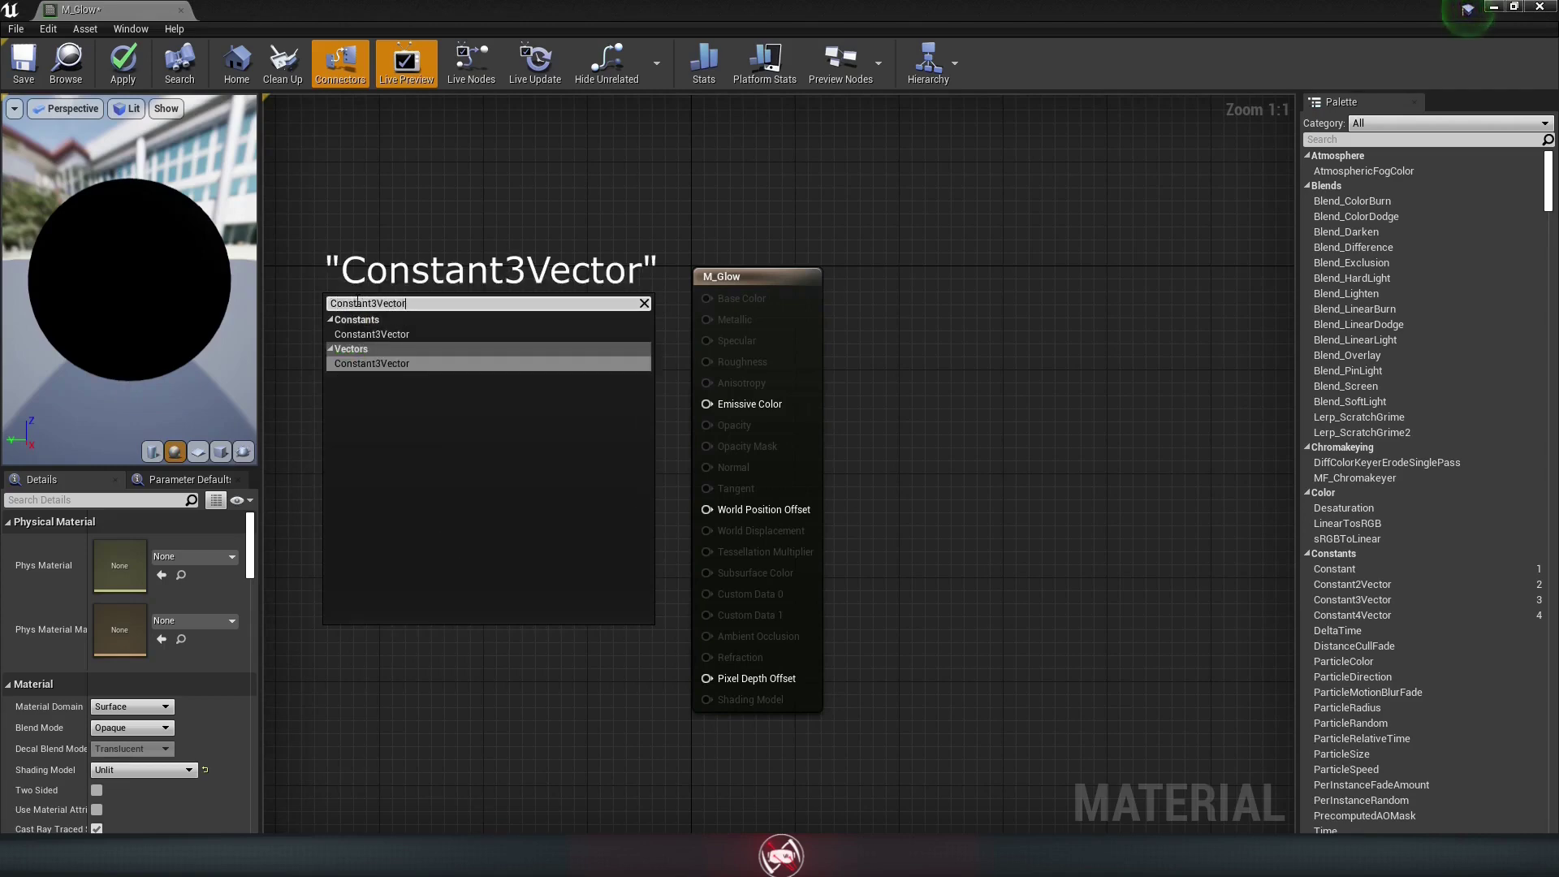
pyautogui.press('Return')
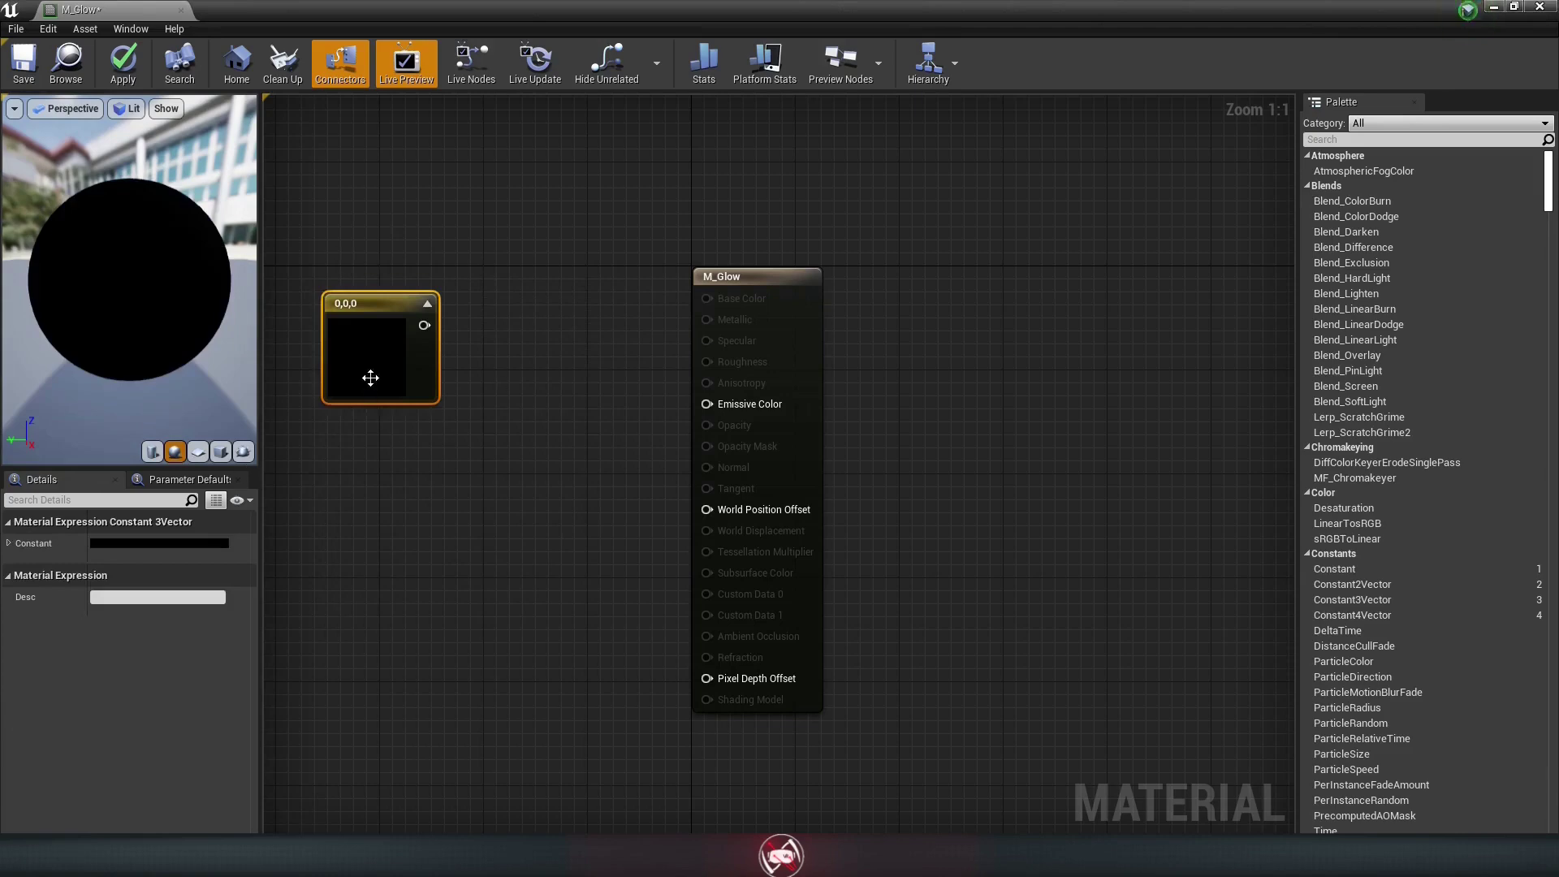
pyautogui.doubleClick(386, 357)
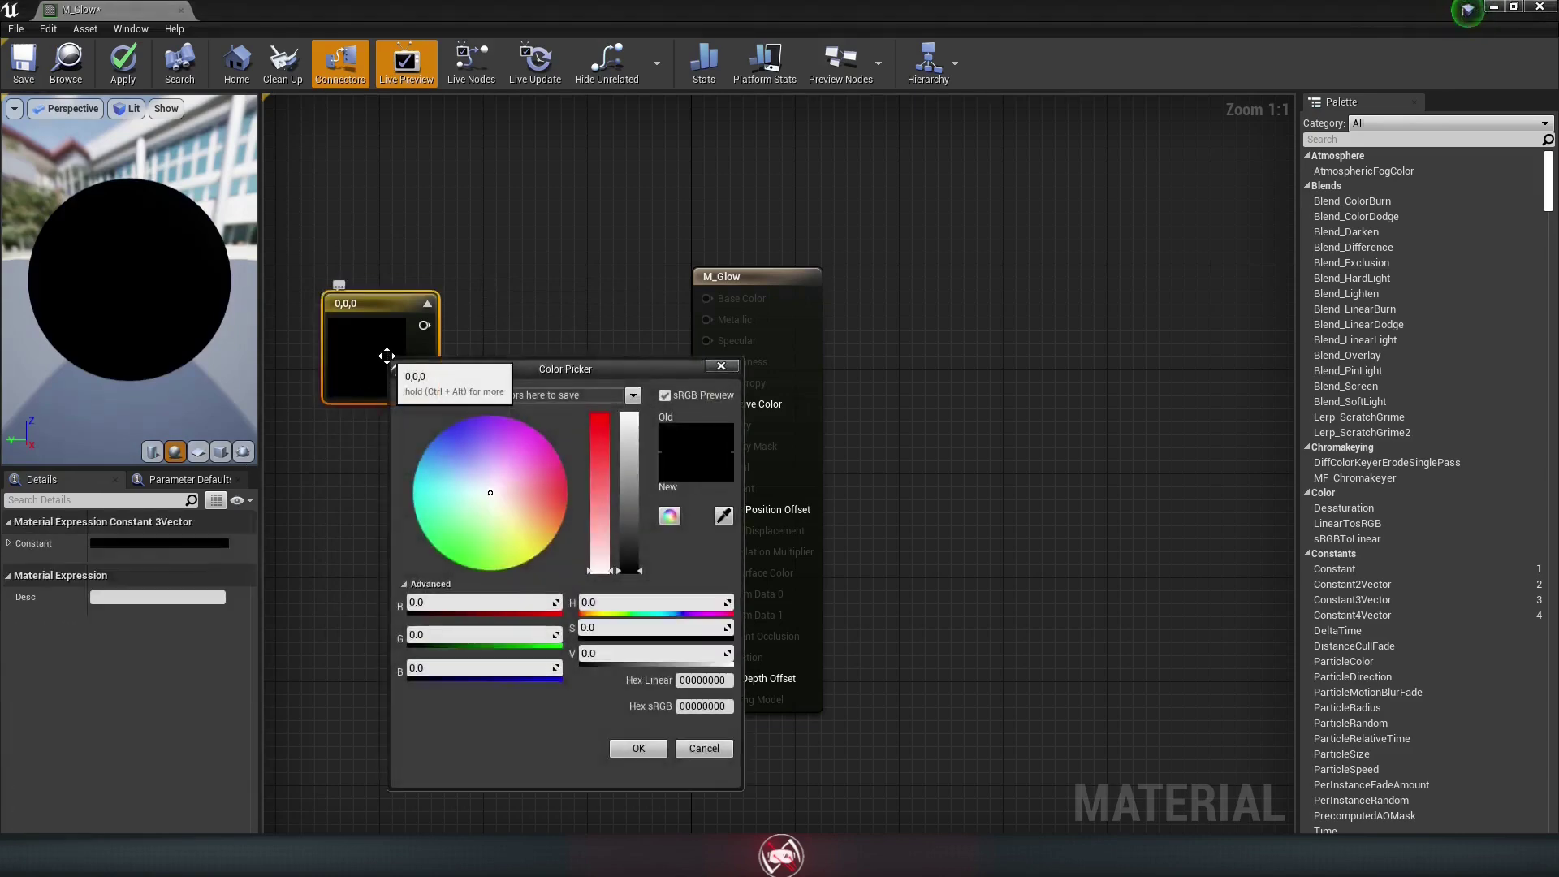
pyautogui.moveTo(498, 501); pyautogui.dragTo(664, 235)
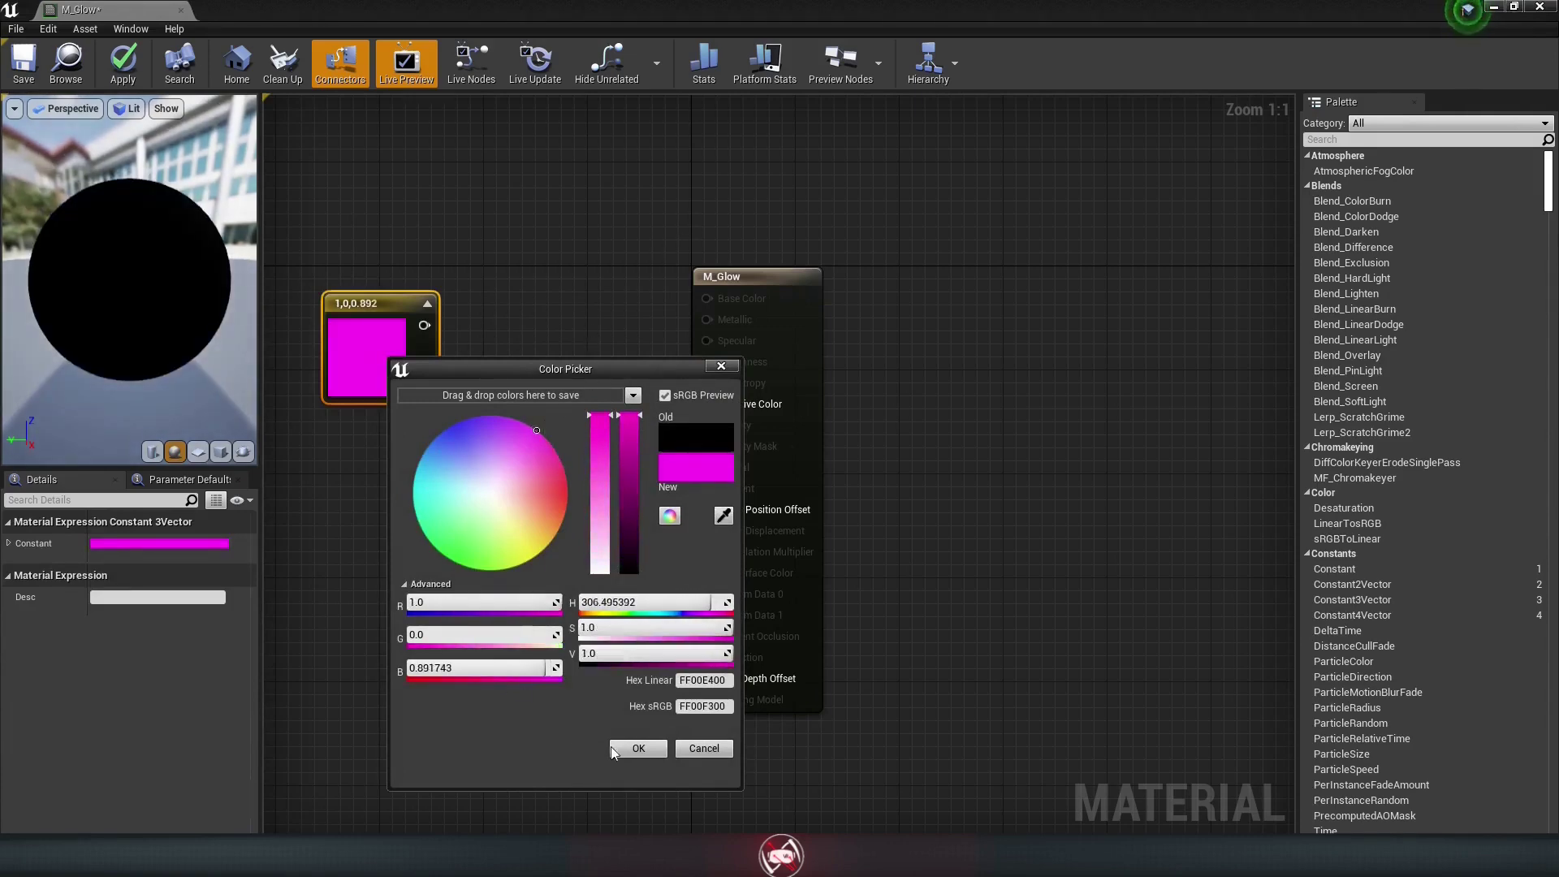
pyautogui.click(638, 748)
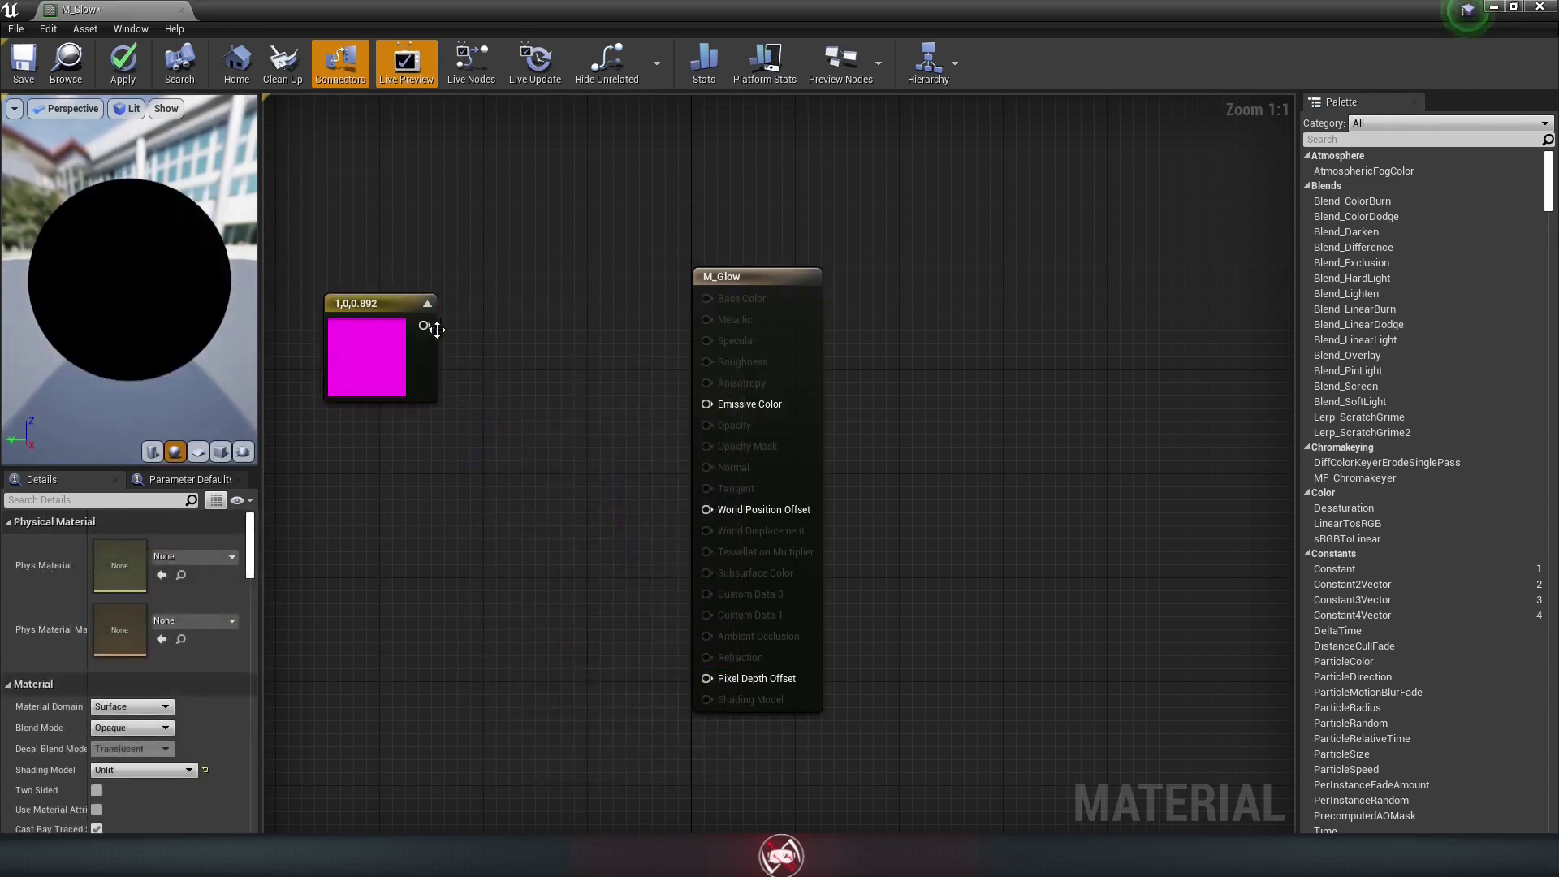
# Step: Feed the magenta colour into input A of a new Multiply node, and a new Constant node into its input B
pyautogui.moveTo(423, 325); pyautogui.dragTo(516, 331)
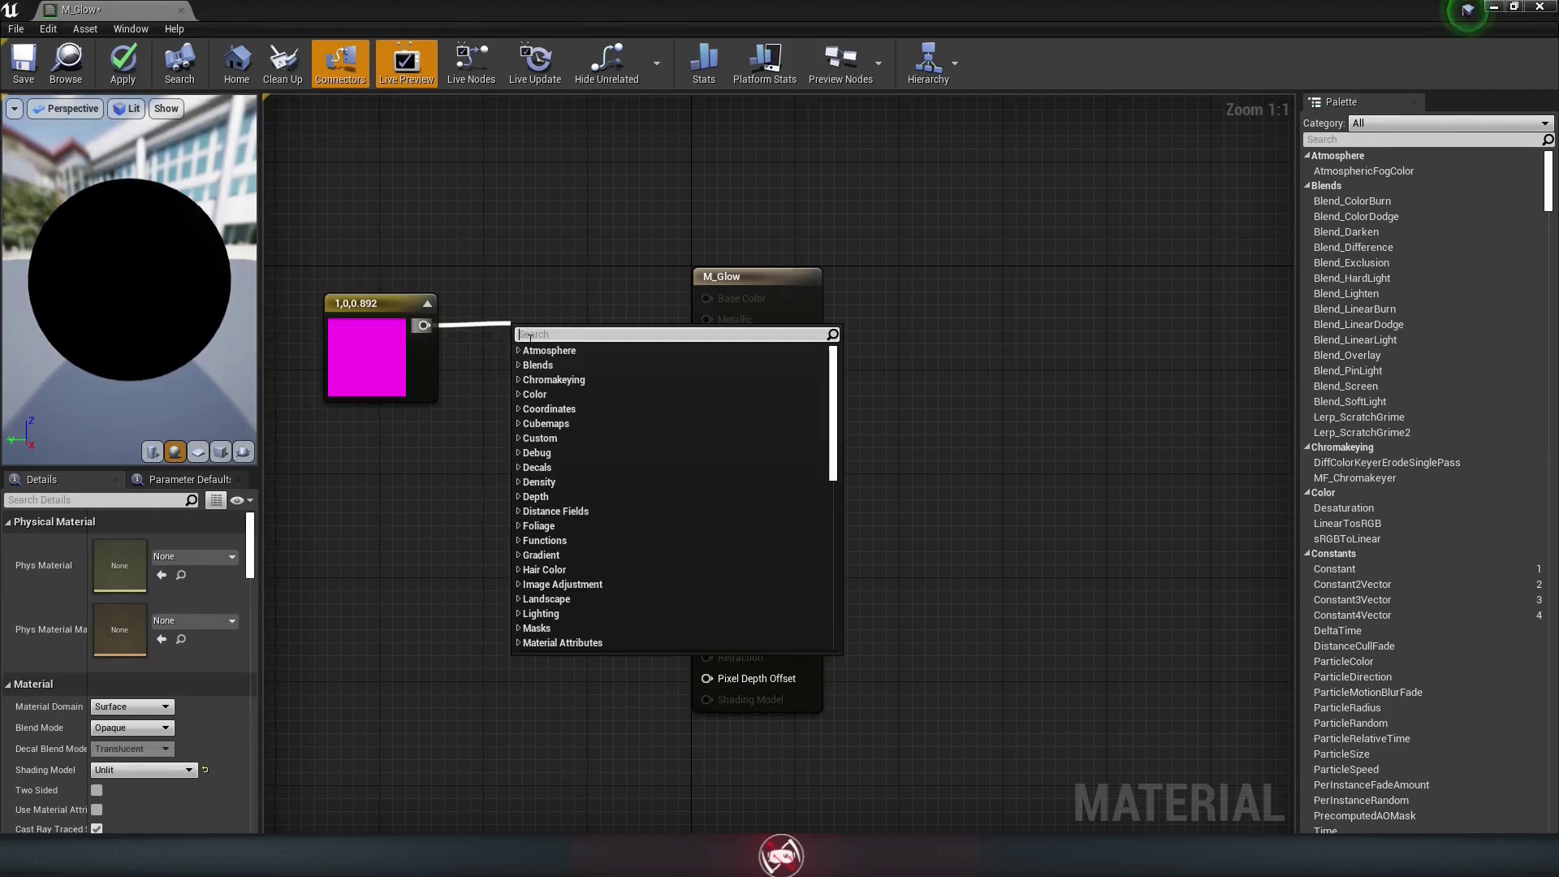
pyautogui.write('Multiply')
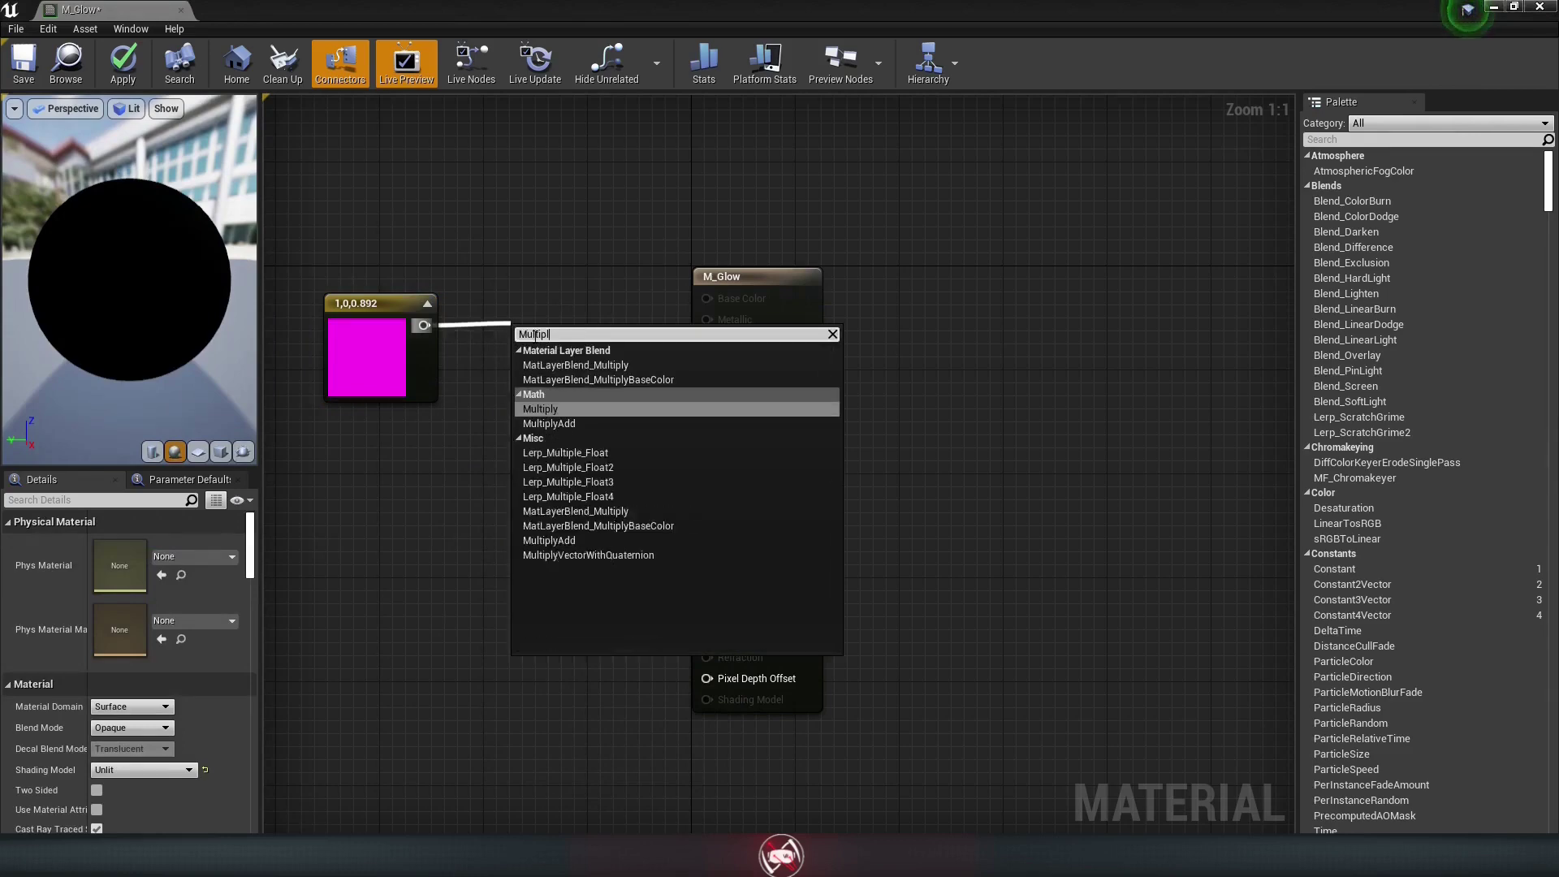
pyautogui.press('Return')
pyautogui.moveTo(526, 335); pyautogui.dragTo(454, 461)
pyautogui.click(453, 440)
pyautogui.write('Constant')
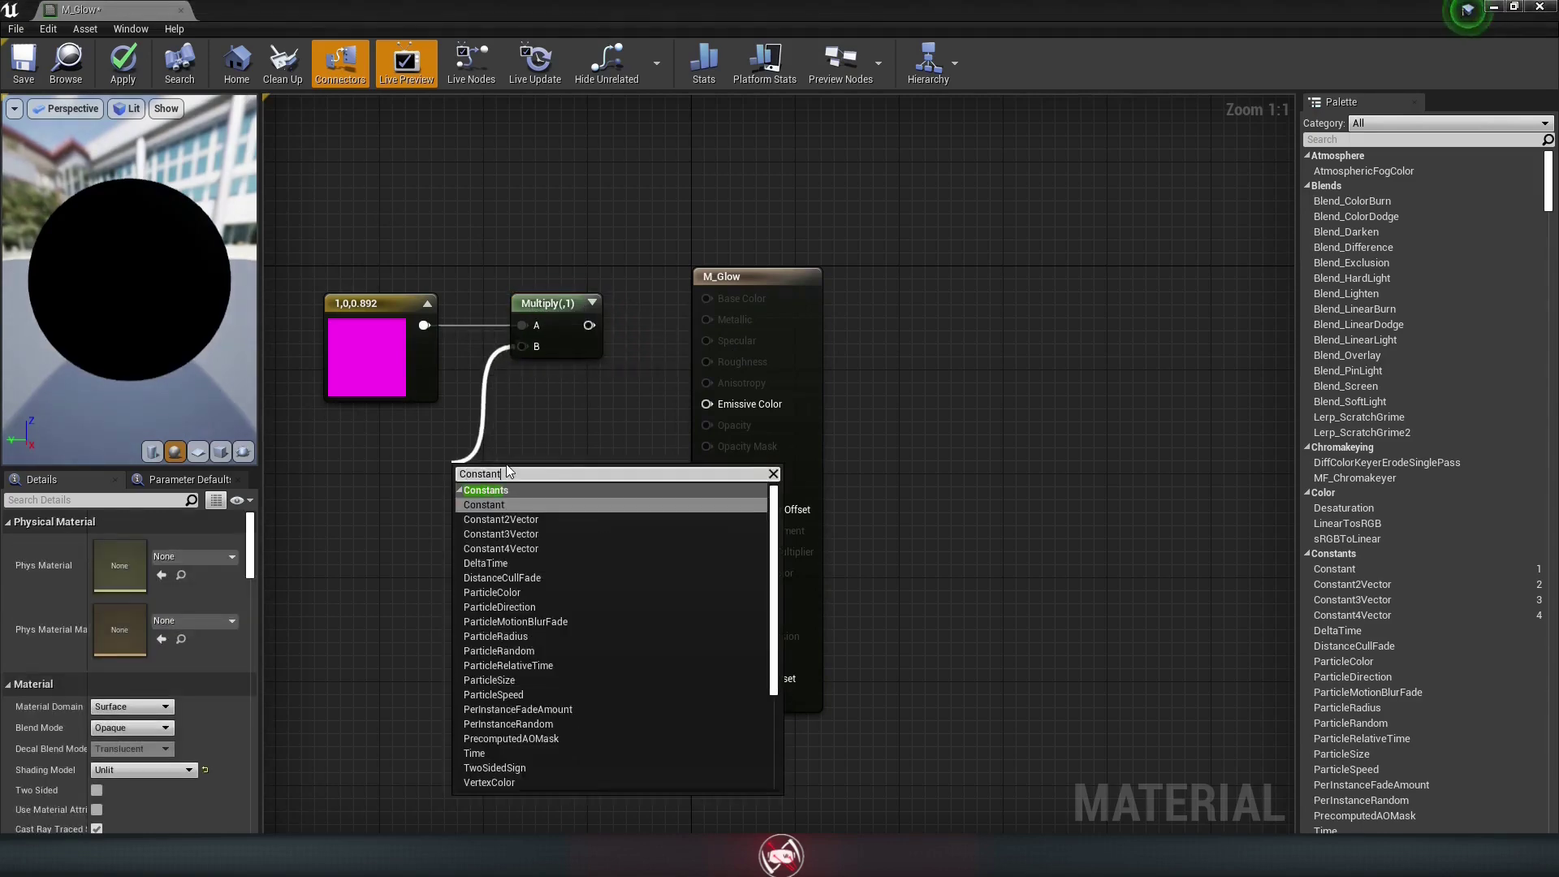
pyautogui.press('Return')
pyautogui.moveTo(443, 479); pyautogui.dragTo(401, 458)
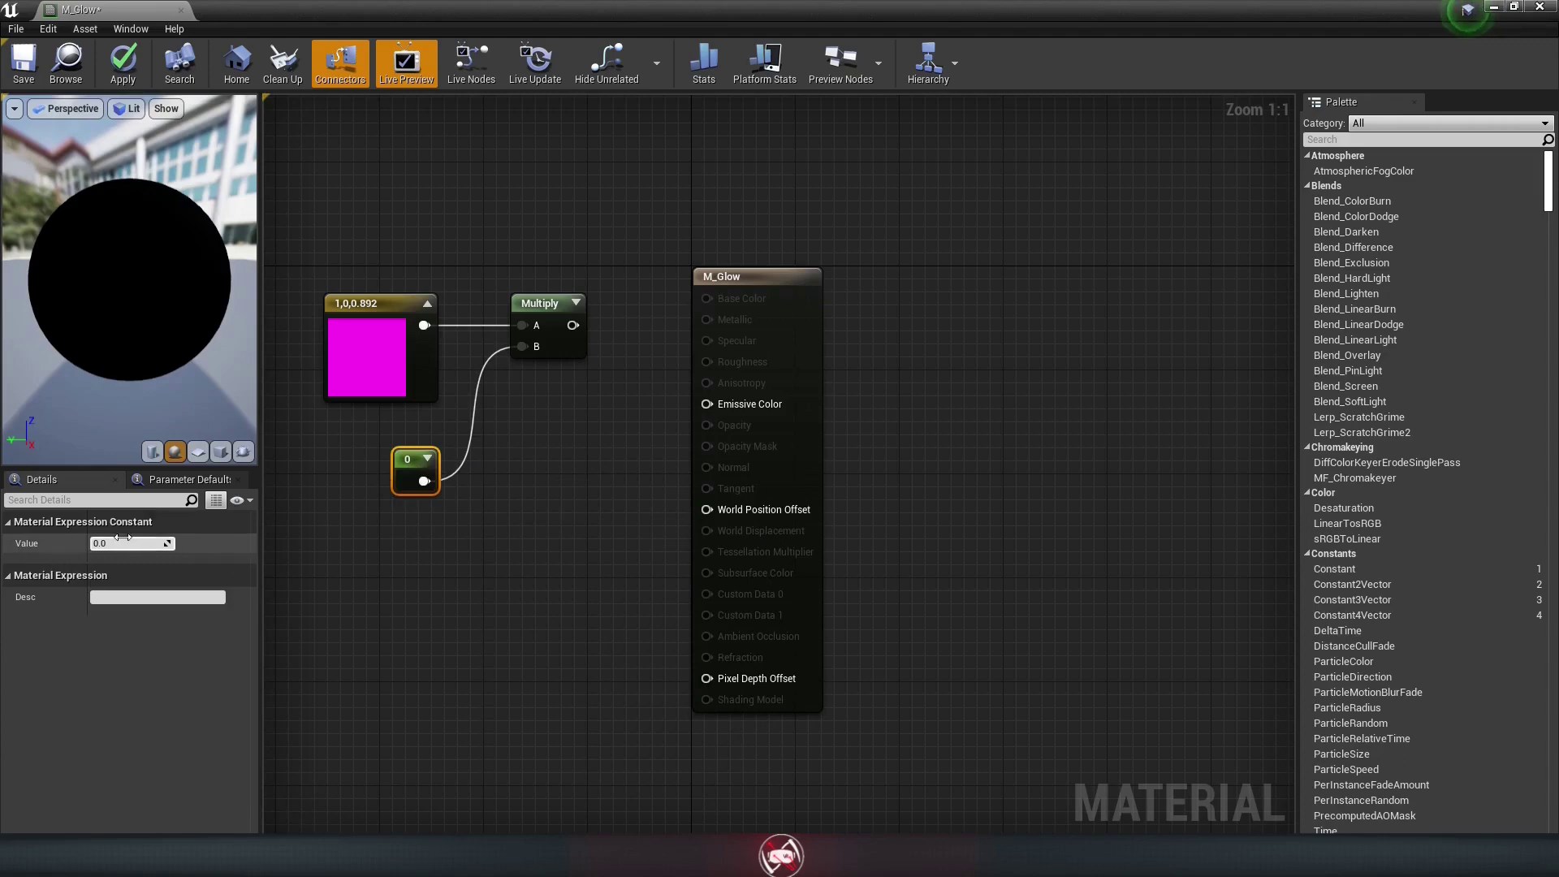
# Step: Set the Constant node's value to 100 and connect the Multiply output to M_Glow's Emissive Color input
pyautogui.click(146, 541)
pyautogui.write('100')
pyautogui.press('Return')
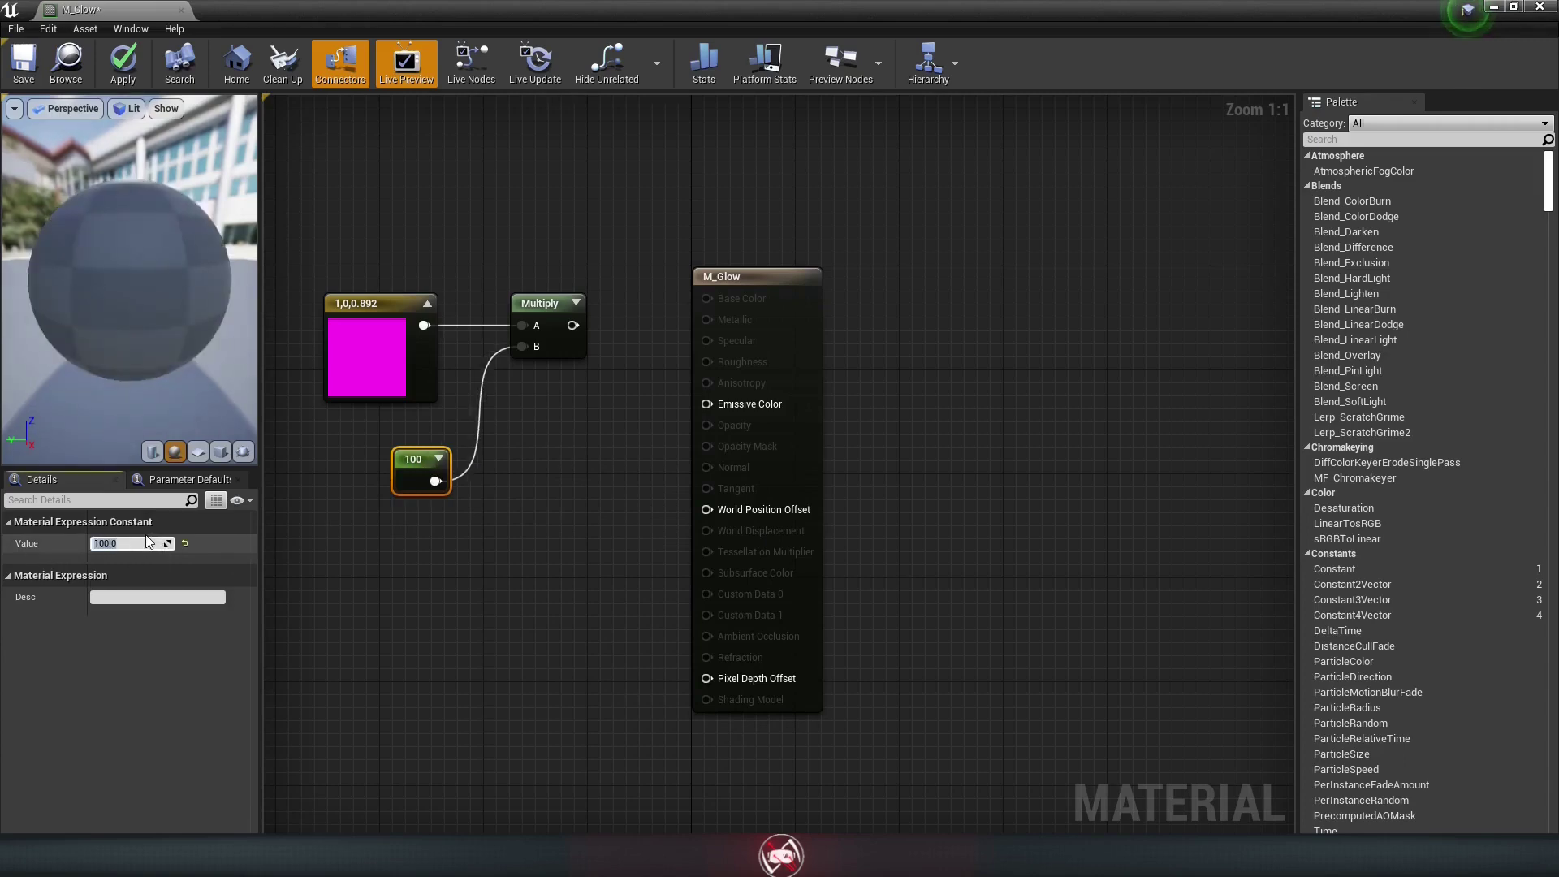
pyautogui.moveTo(415, 458); pyautogui.dragTo(388, 458)
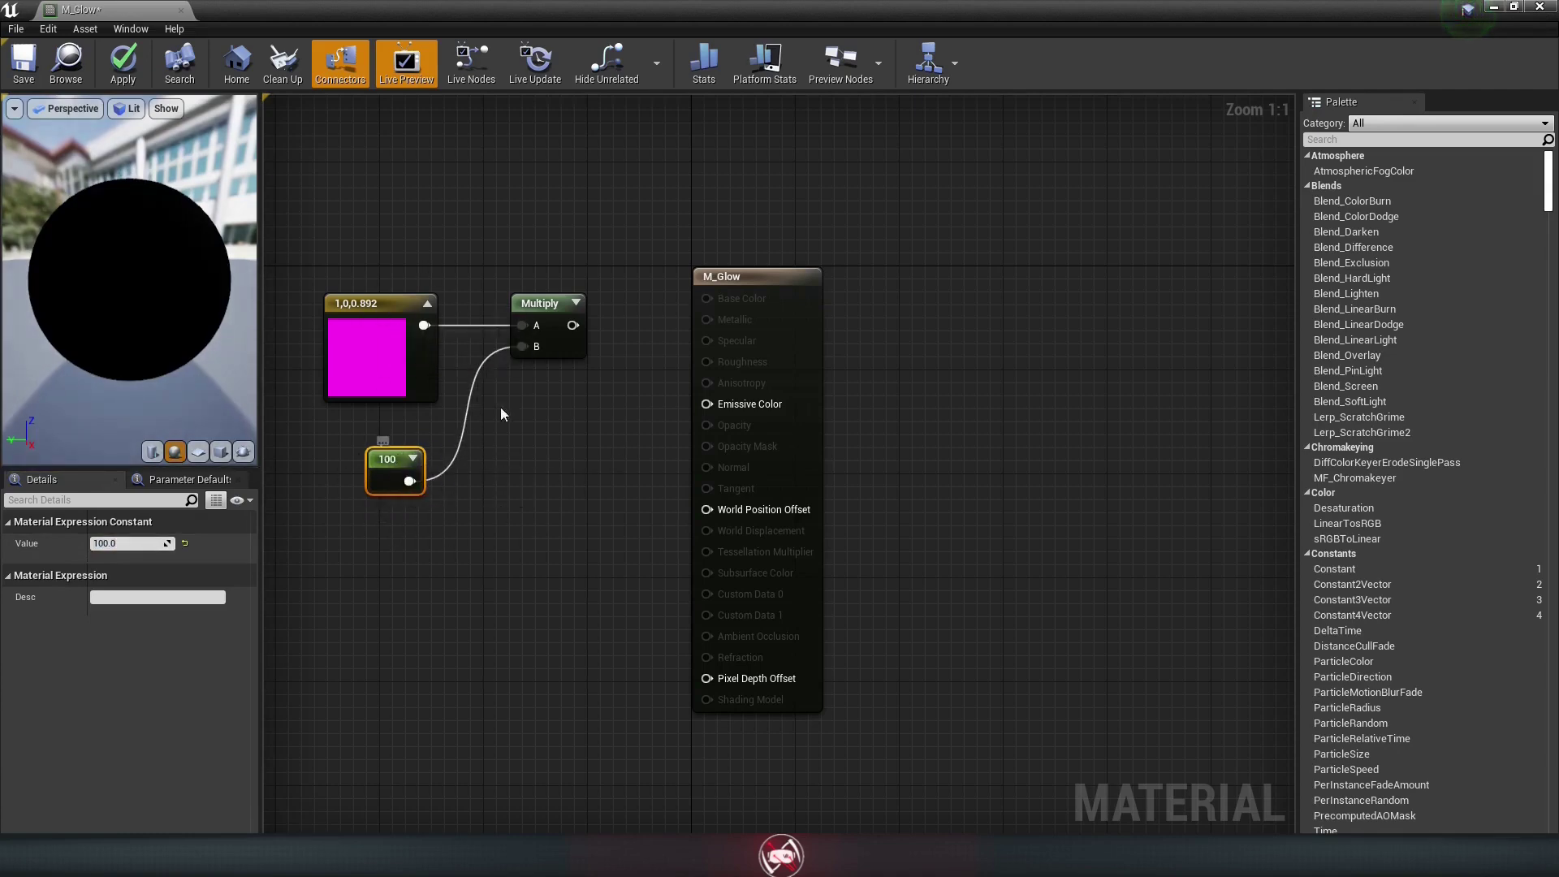
pyautogui.click(538, 411)
pyautogui.moveTo(572, 325); pyautogui.dragTo(705, 405)
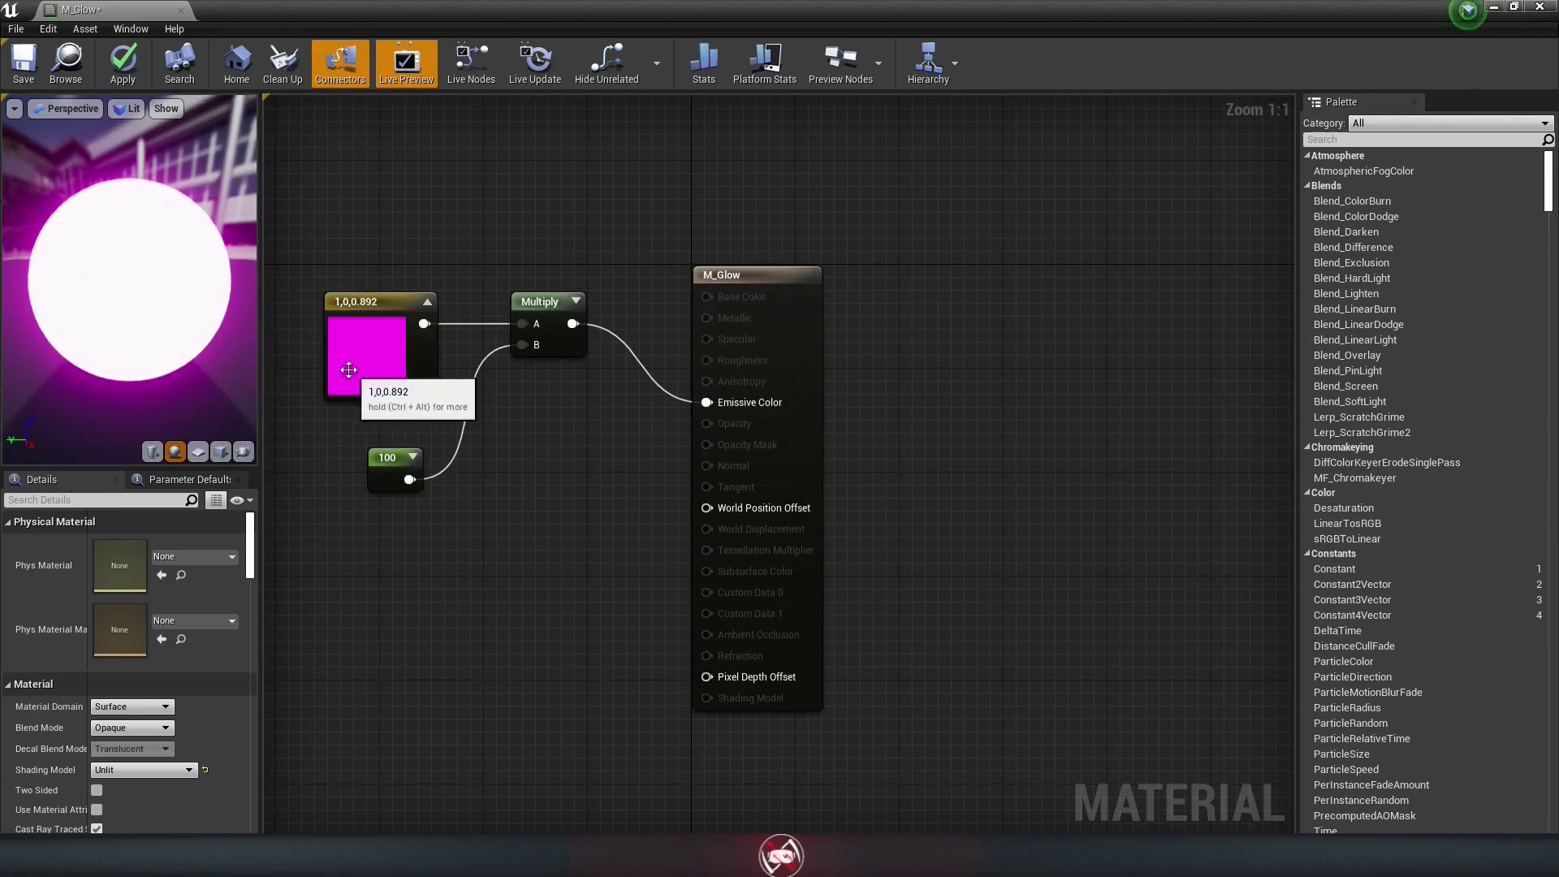
# Step: Convert the magenta Constant3Vector node to a parameter named Color
pyautogui.rightClick(342, 355)
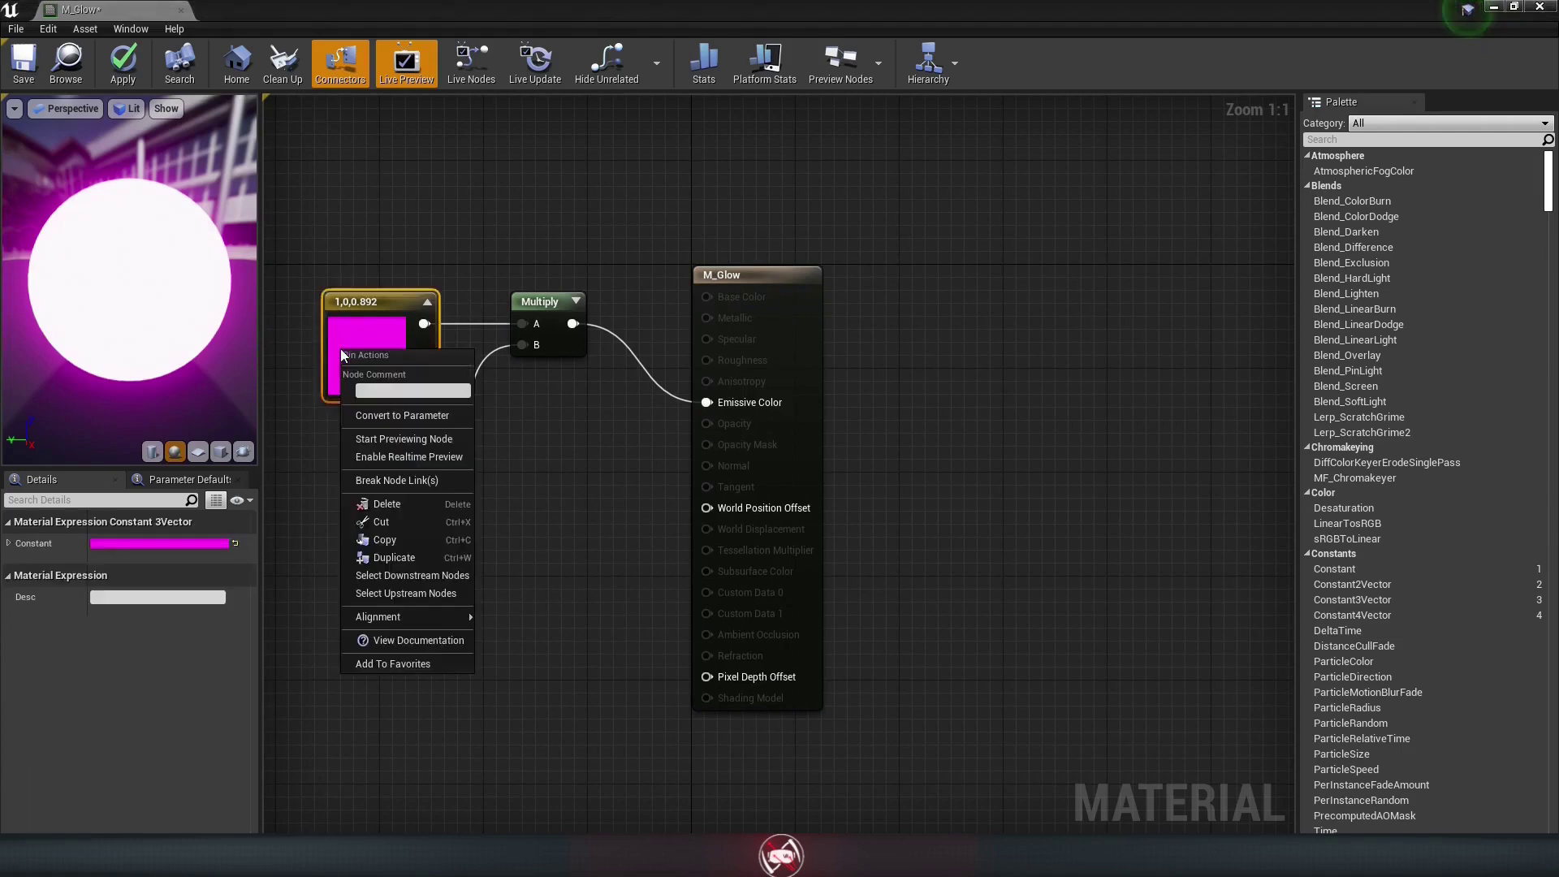
pyautogui.click(403, 415)
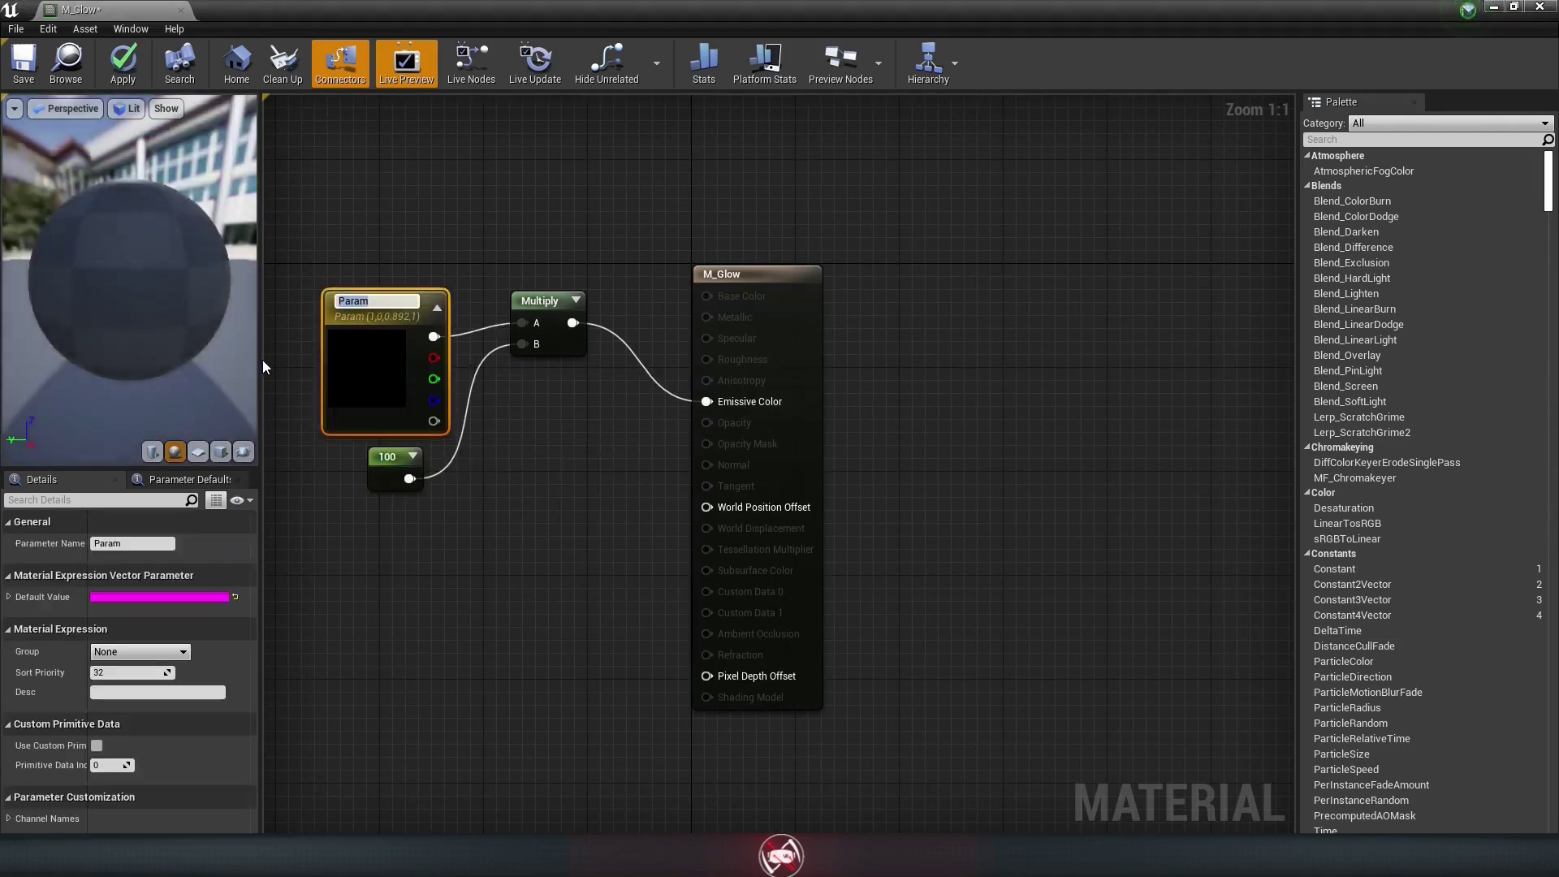
pyautogui.write('Color')
pyautogui.press('Return')
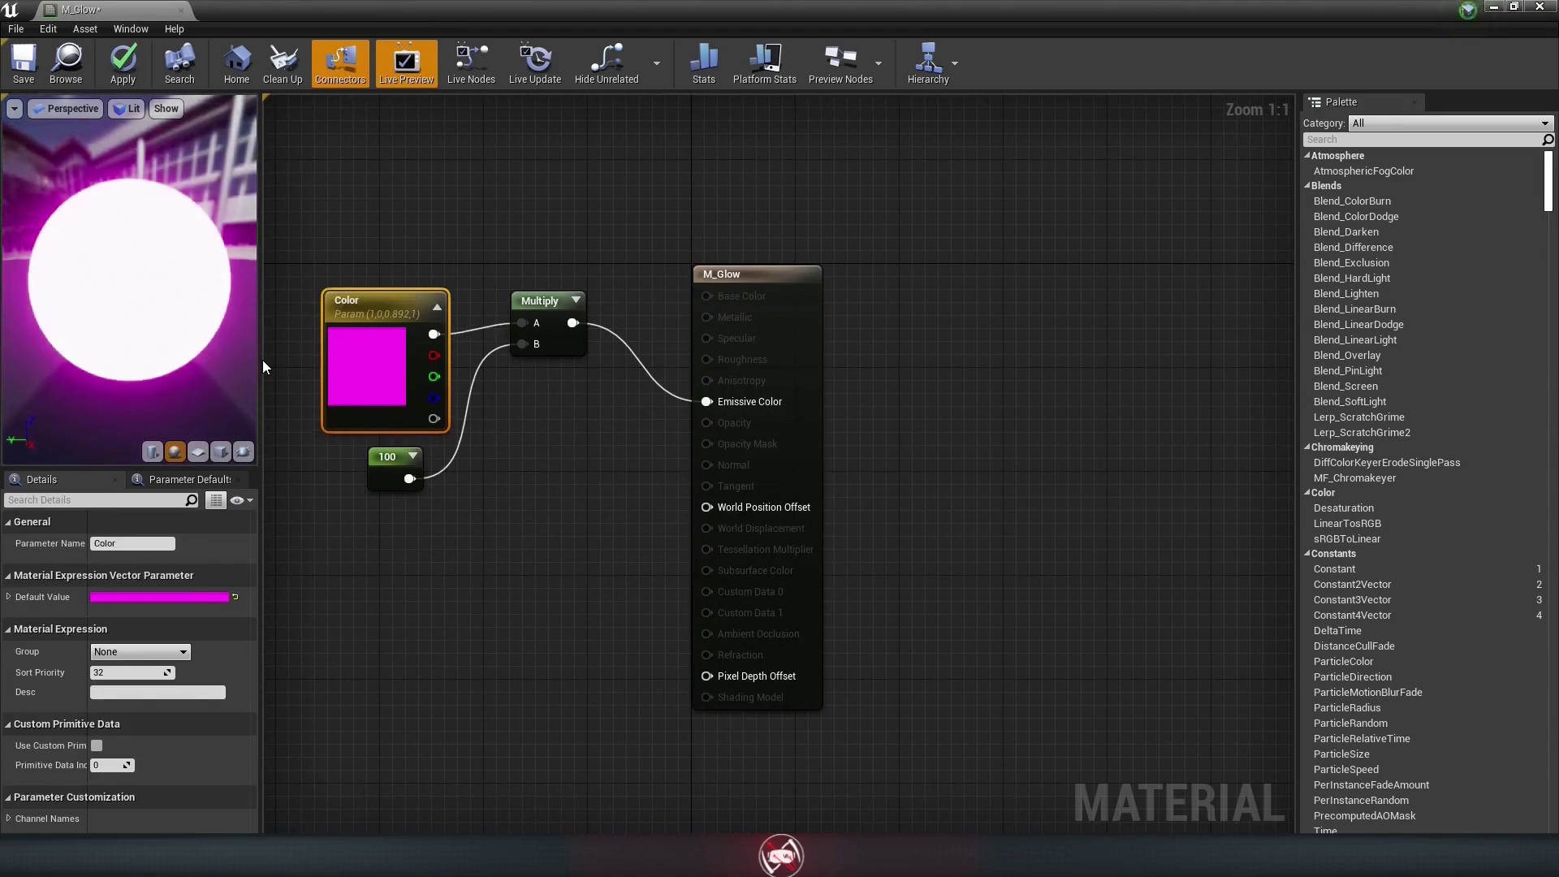
# Step: Convert the Constant node with value 100 to a parameter named Glow
pyautogui.click(393, 470)
pyautogui.rightClick(389, 483)
pyautogui.click(490, 539)
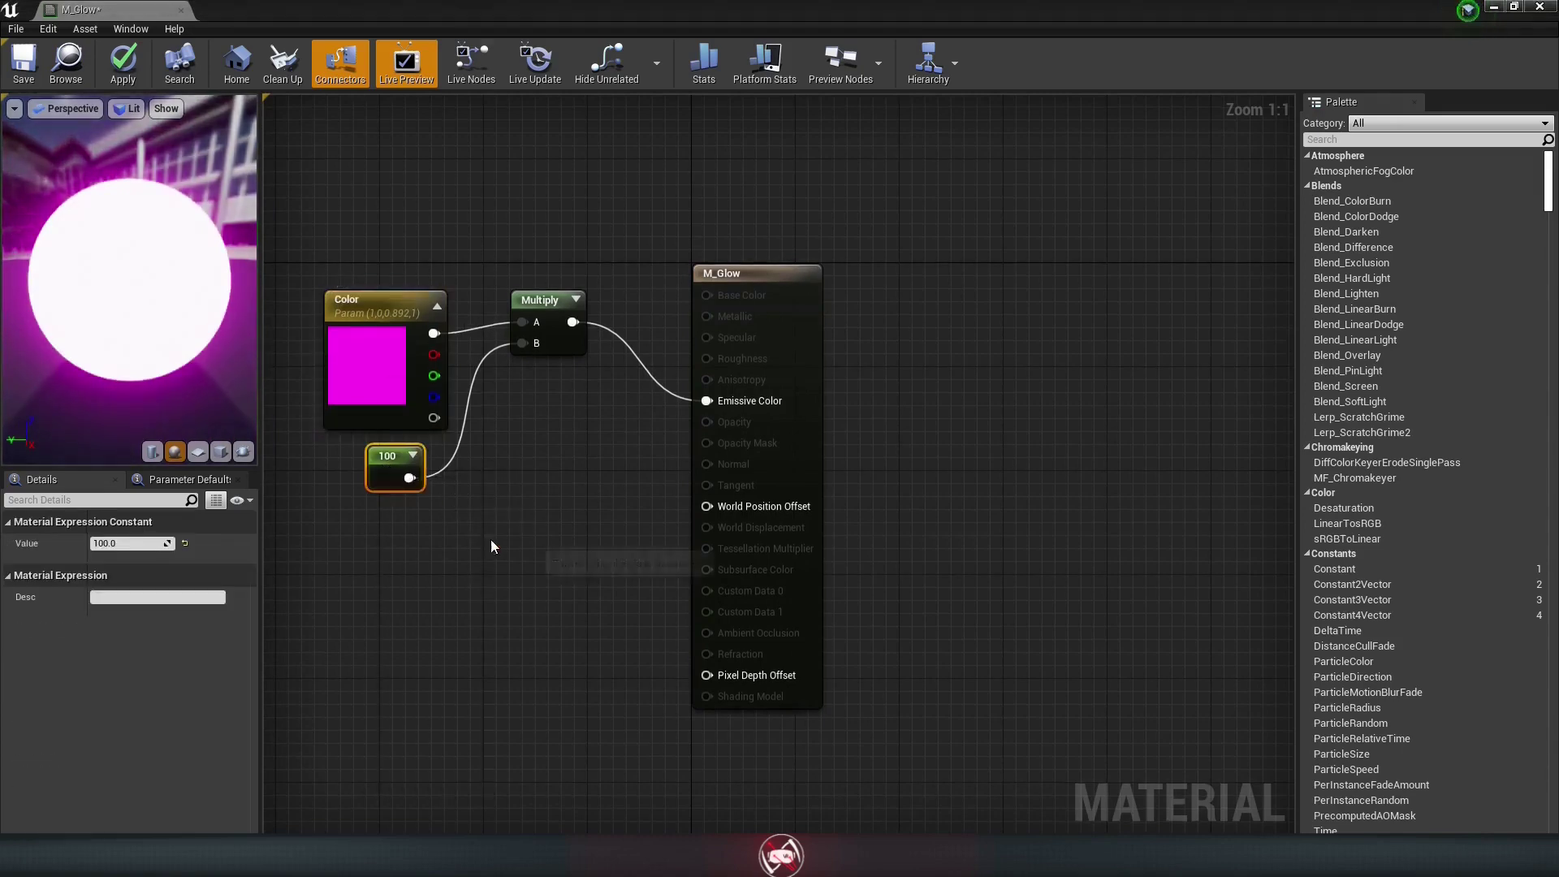
pyautogui.write('Glow')
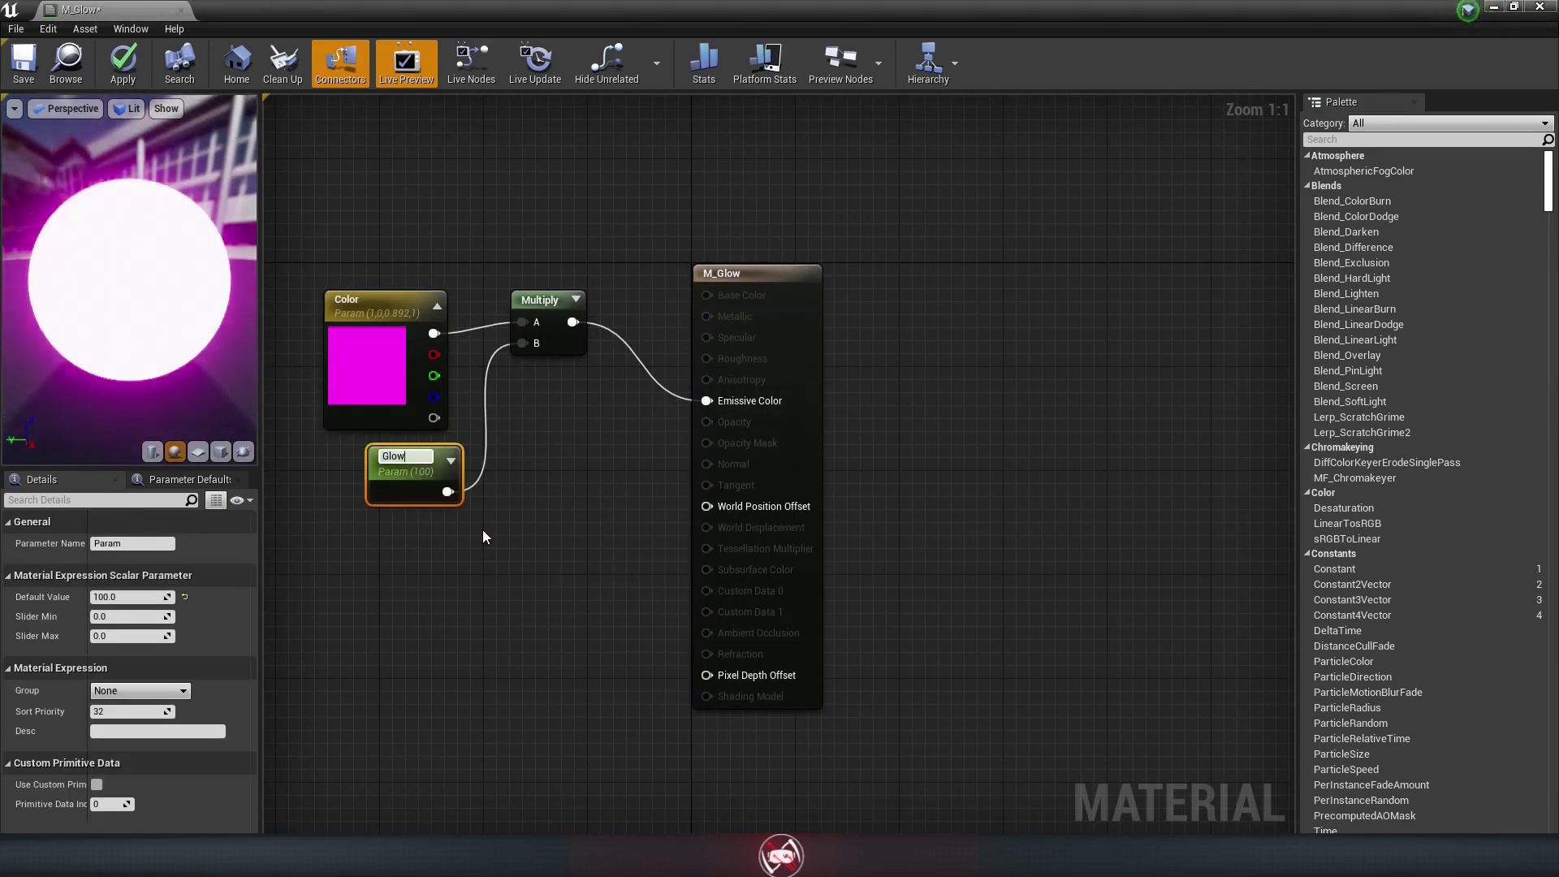
pyautogui.press('Return')
# Step: Tidy the graph by repositioning the Color, Glow and M_Glow nodes so their connections to and from Multiply run neatly
pyautogui.moveTo(377, 308); pyautogui.dragTo(395, 295)
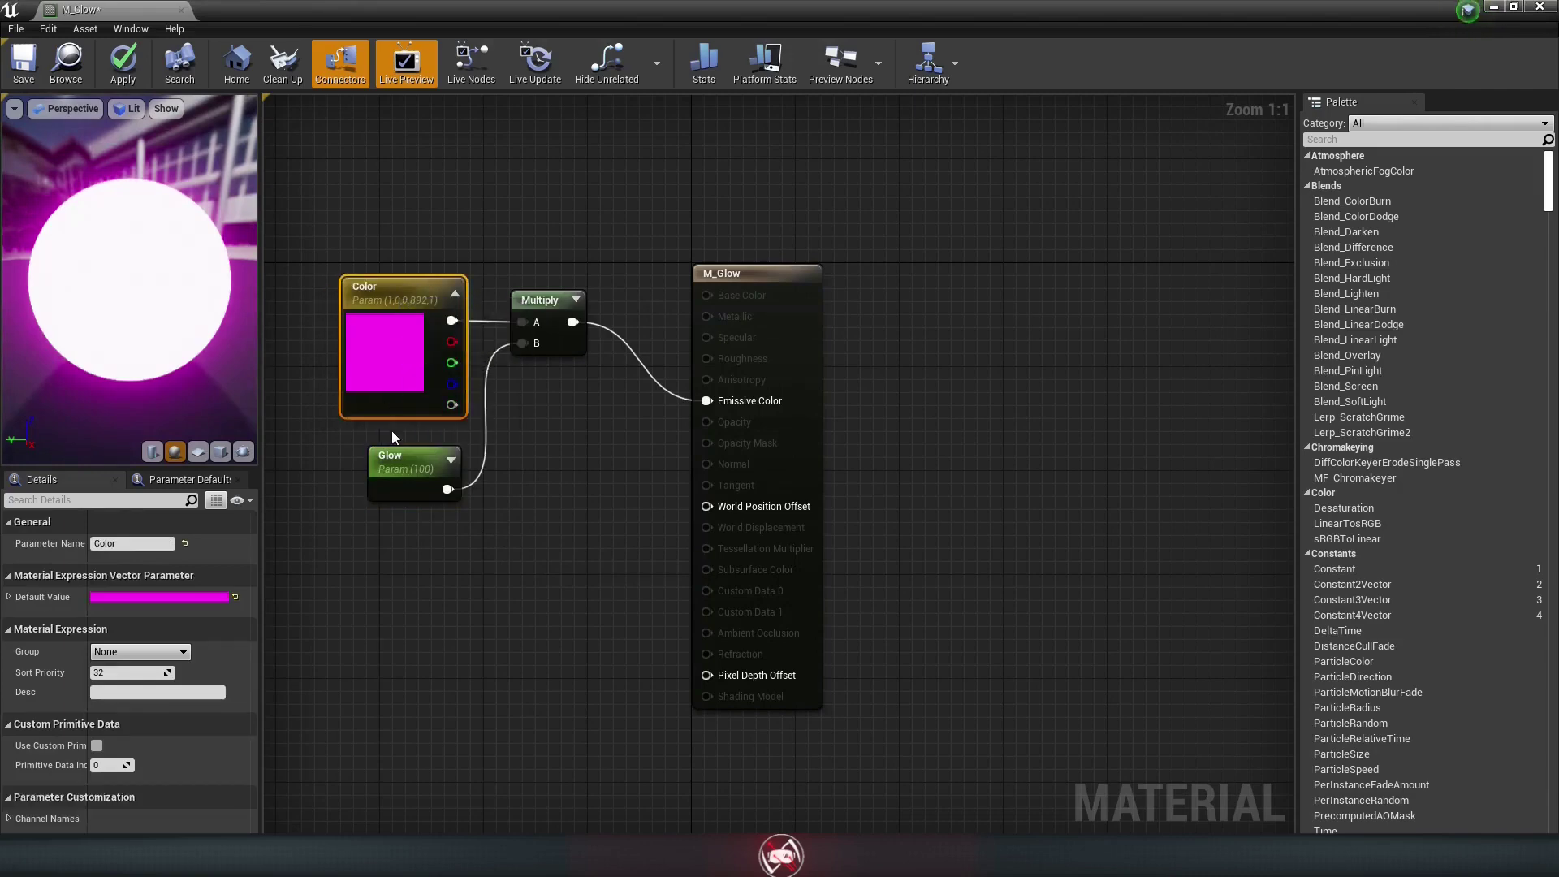
pyautogui.moveTo(386, 466); pyautogui.dragTo(373, 467)
pyautogui.moveTo(778, 280); pyautogui.dragTo(784, 209)
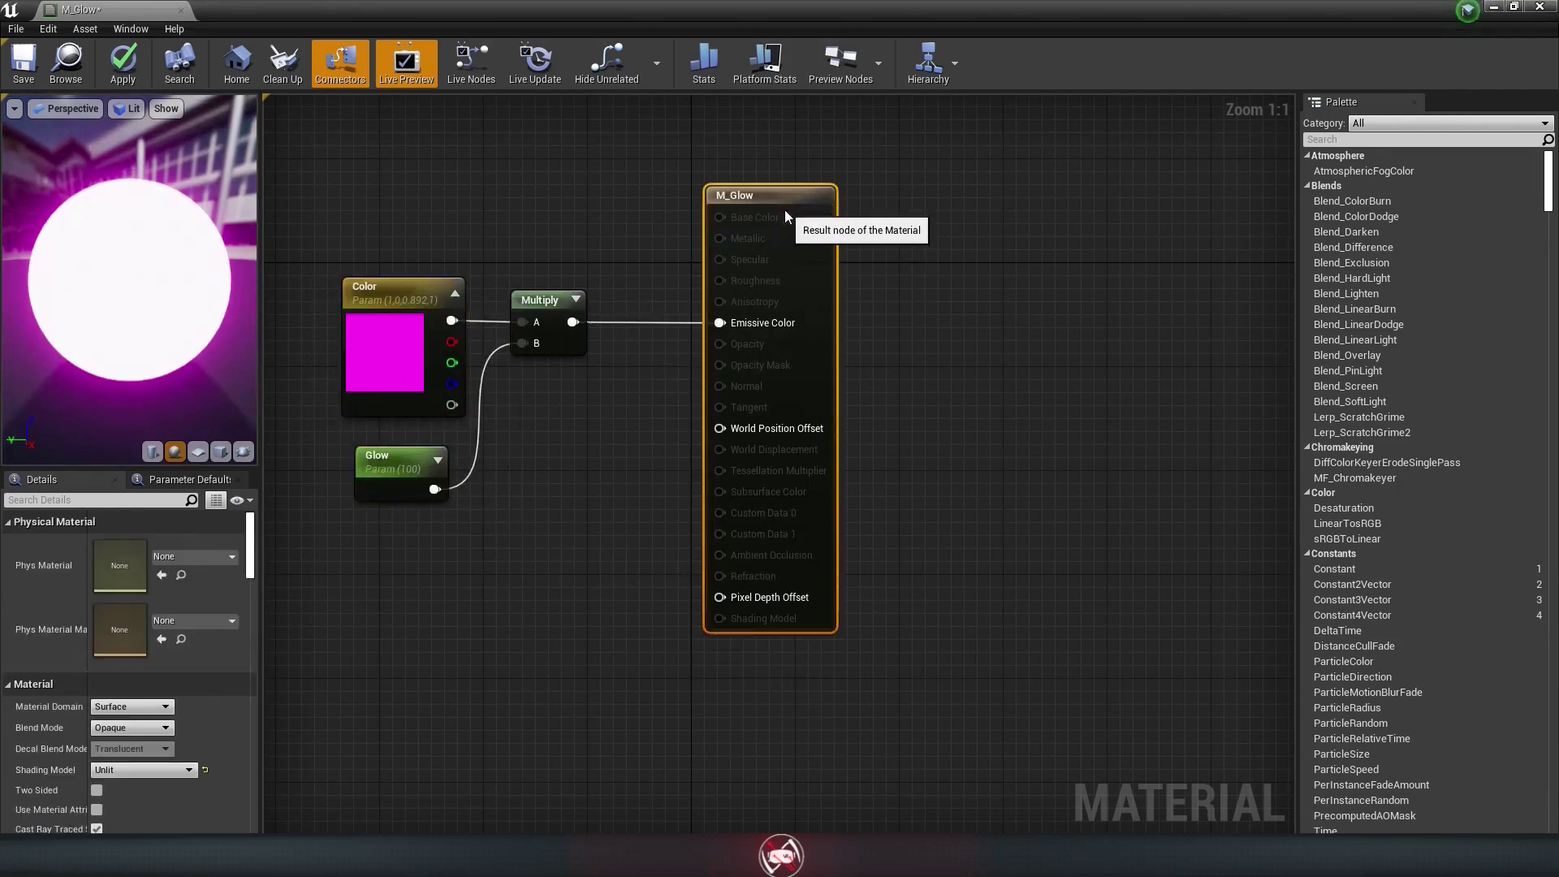
# Step: Save the M_Glow material and close its editor
pyautogui.click(613, 555)
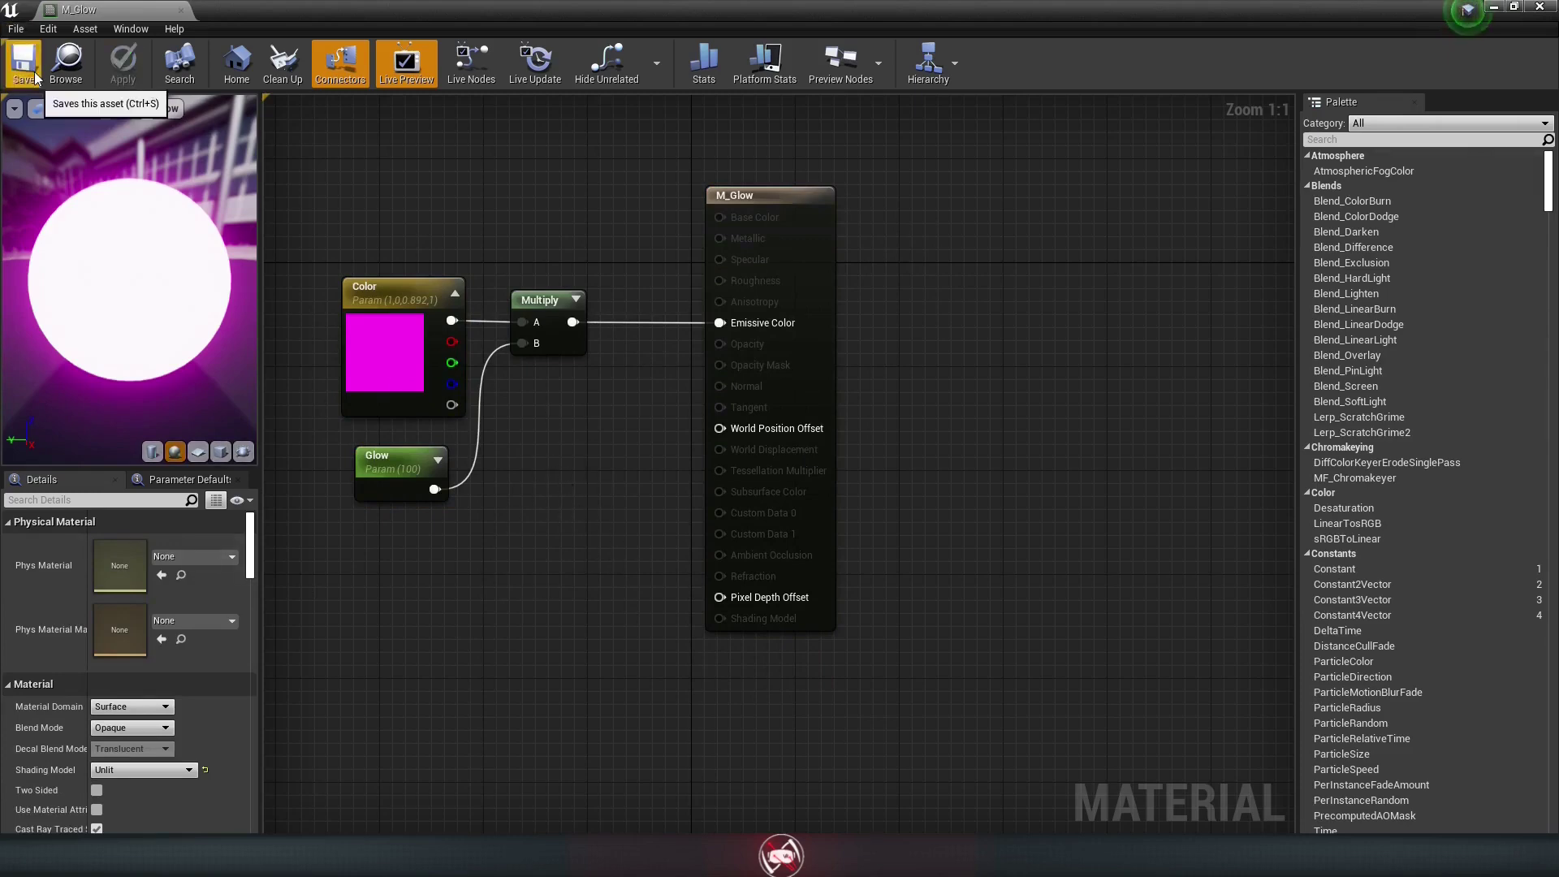
pyautogui.click(181, 11)
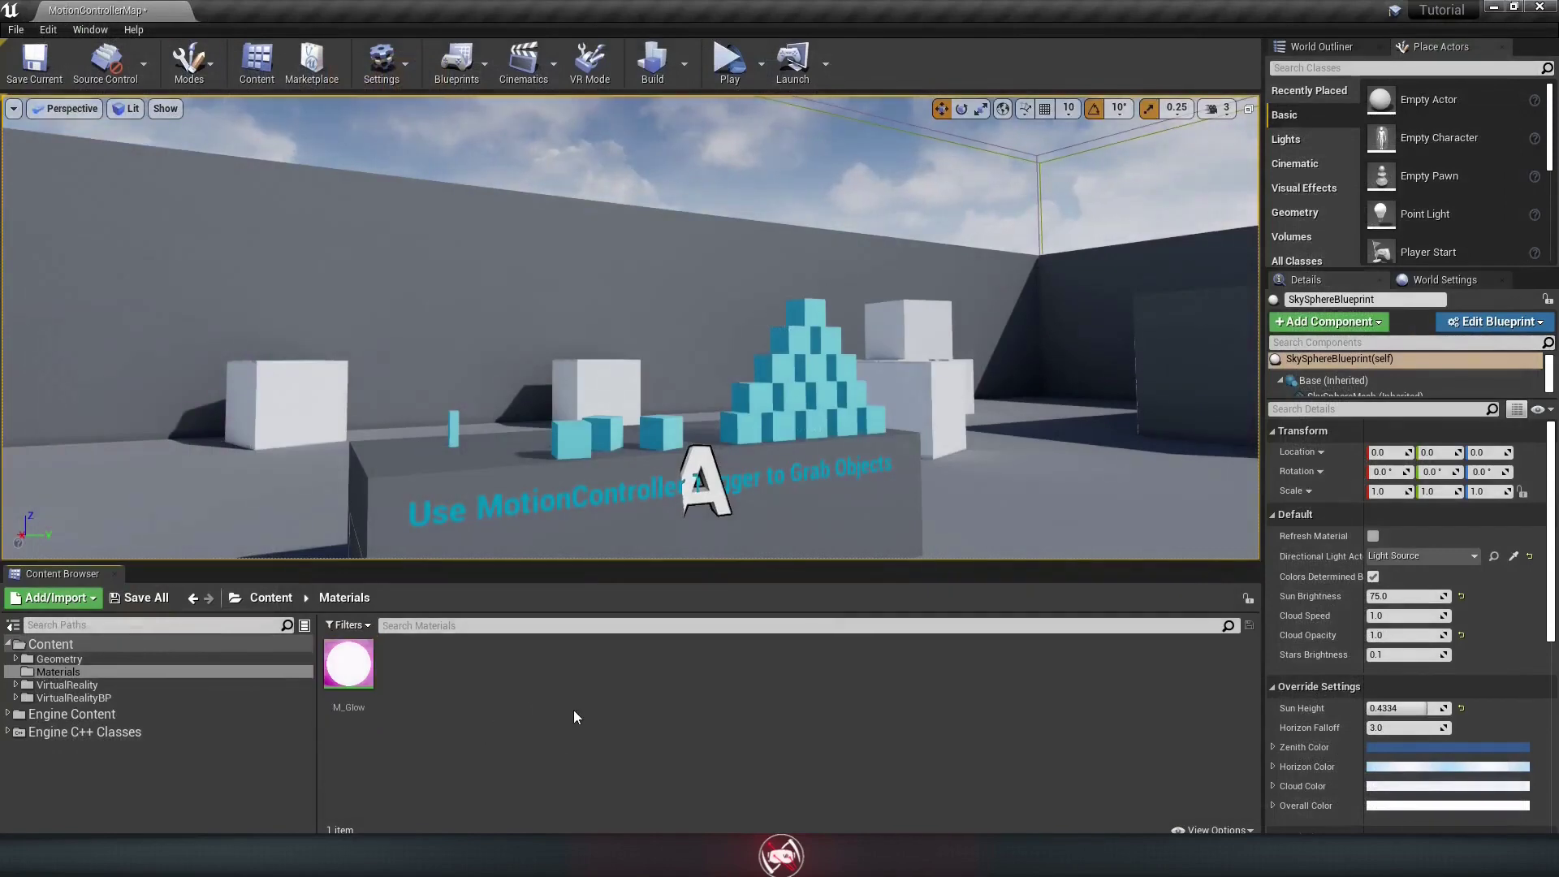
# Step: Duplicate the M_Glow material in the Materials folder and name the copy M_AltGlow
pyautogui.rightClick(355, 676)
pyautogui.click(416, 339)
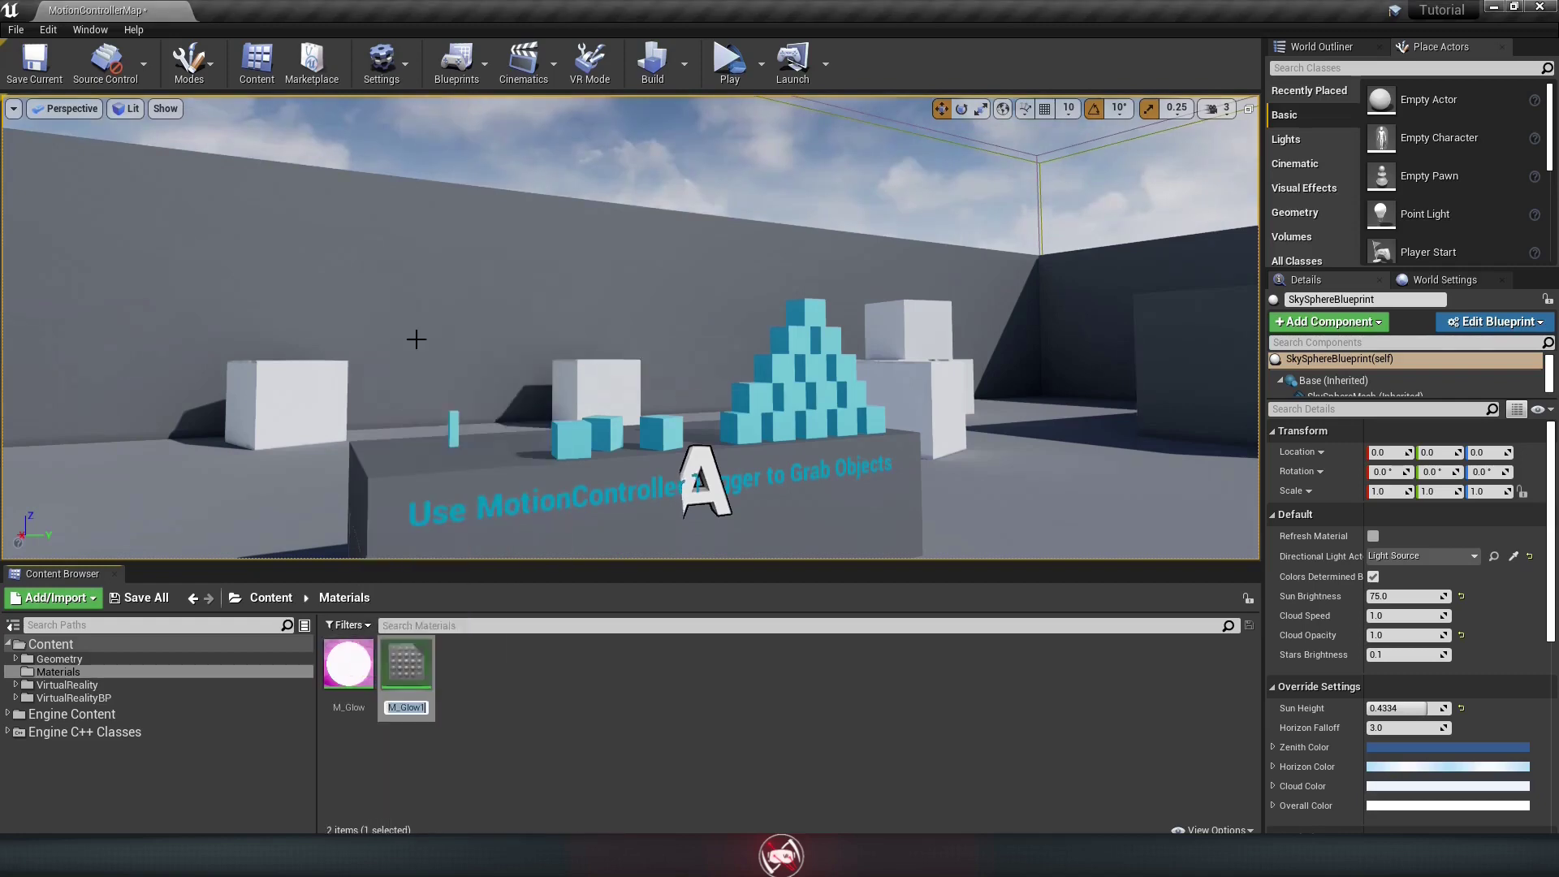
pyautogui.press('BackSpace')
pyautogui.write('M')
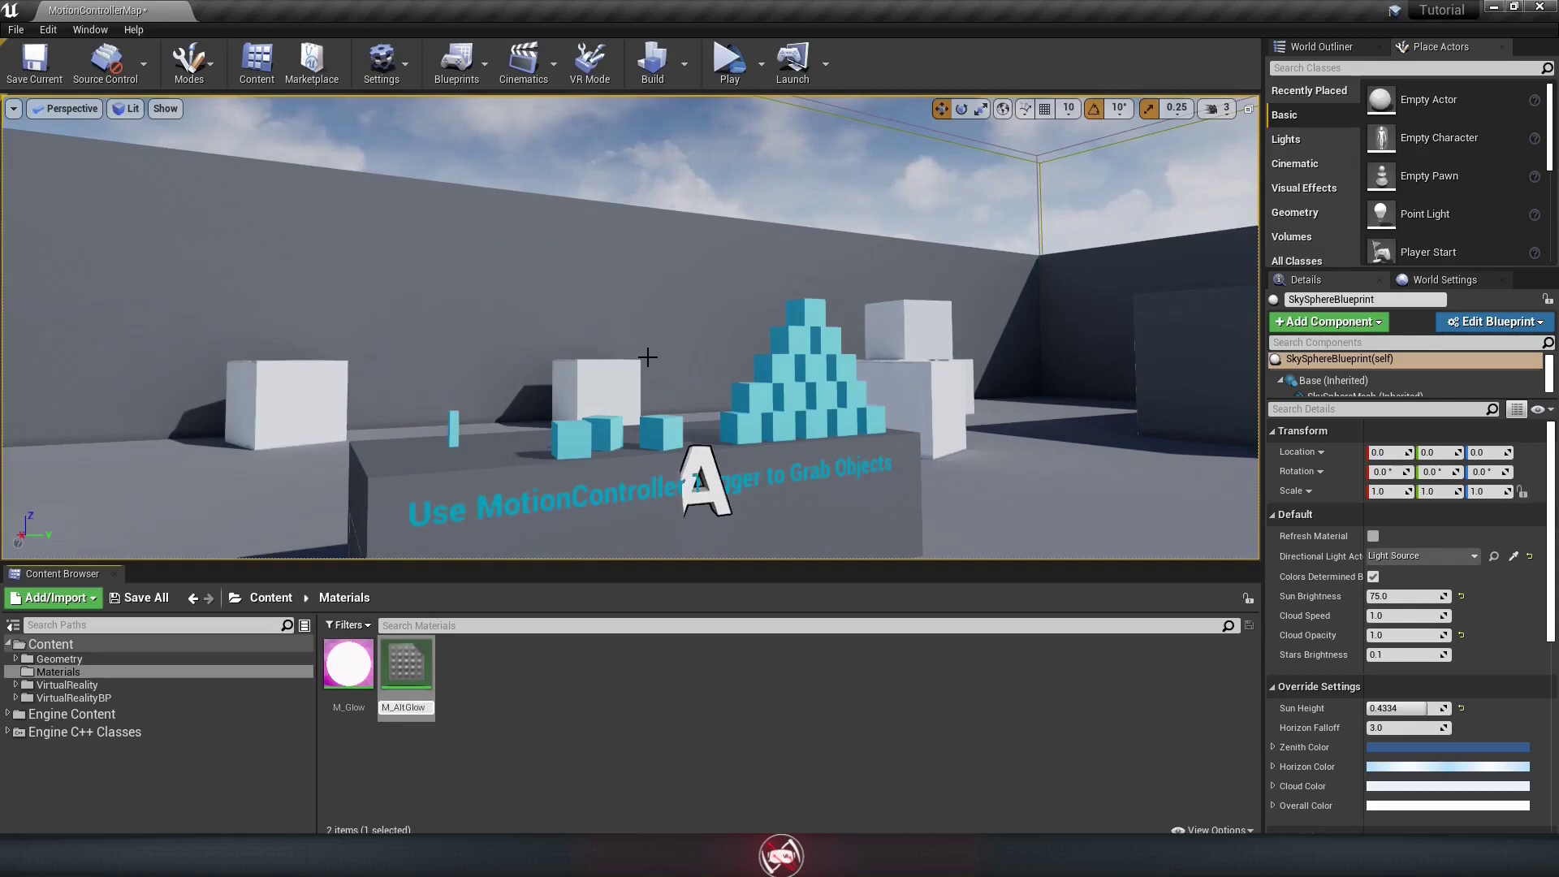
pyautogui.write('_AltGlow')
pyautogui.press('Return')
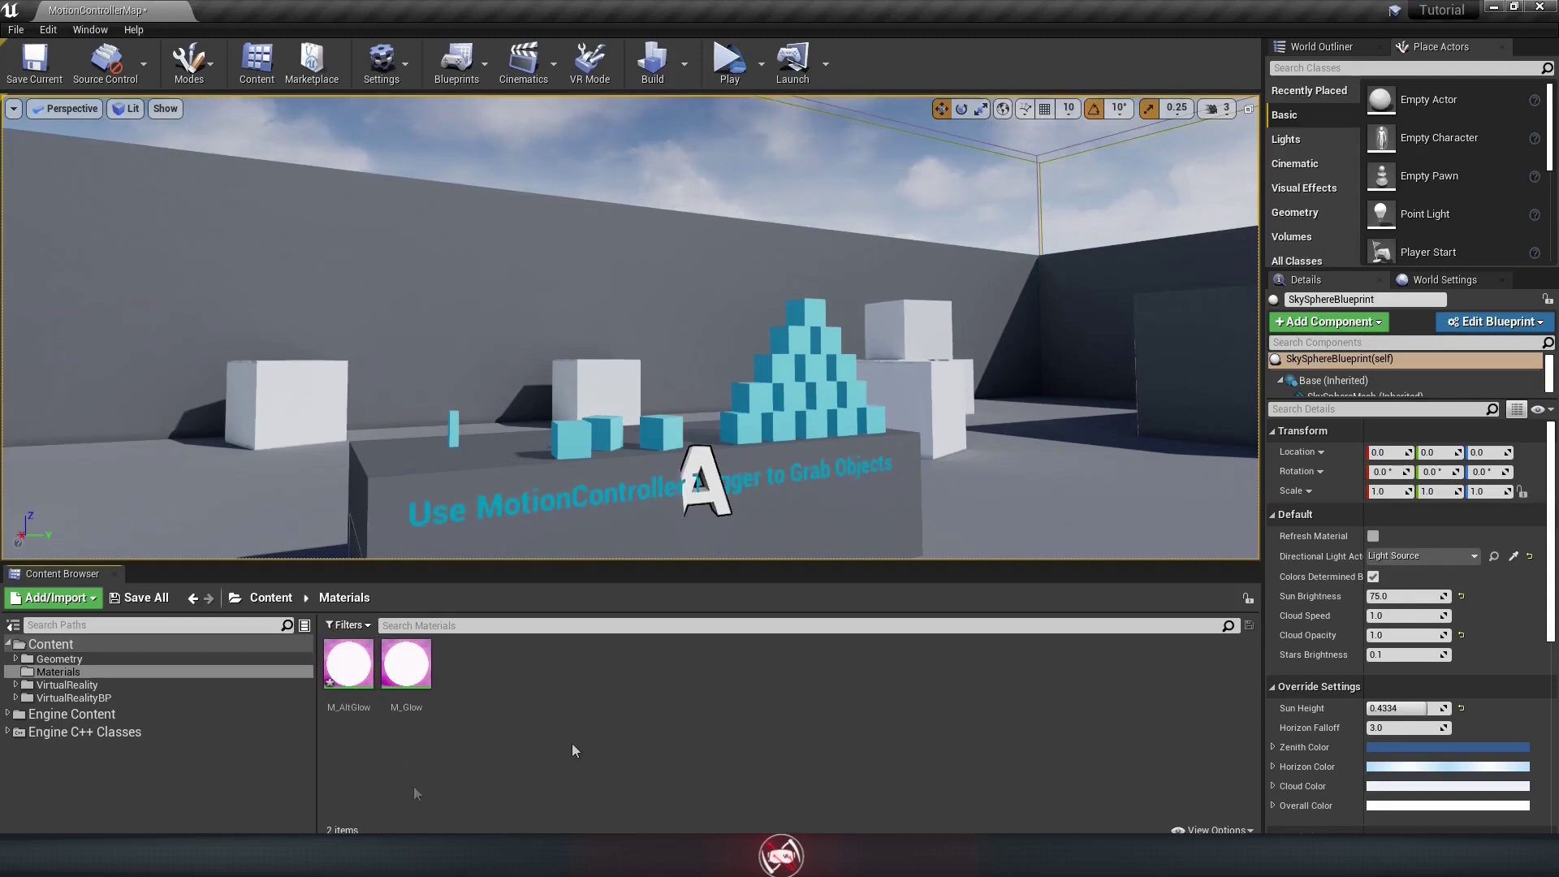
# Step: Open the M_AltGlow material and break the links between Color, Glow, Multiply and Emissive Color
pyautogui.doubleClick(348, 666)
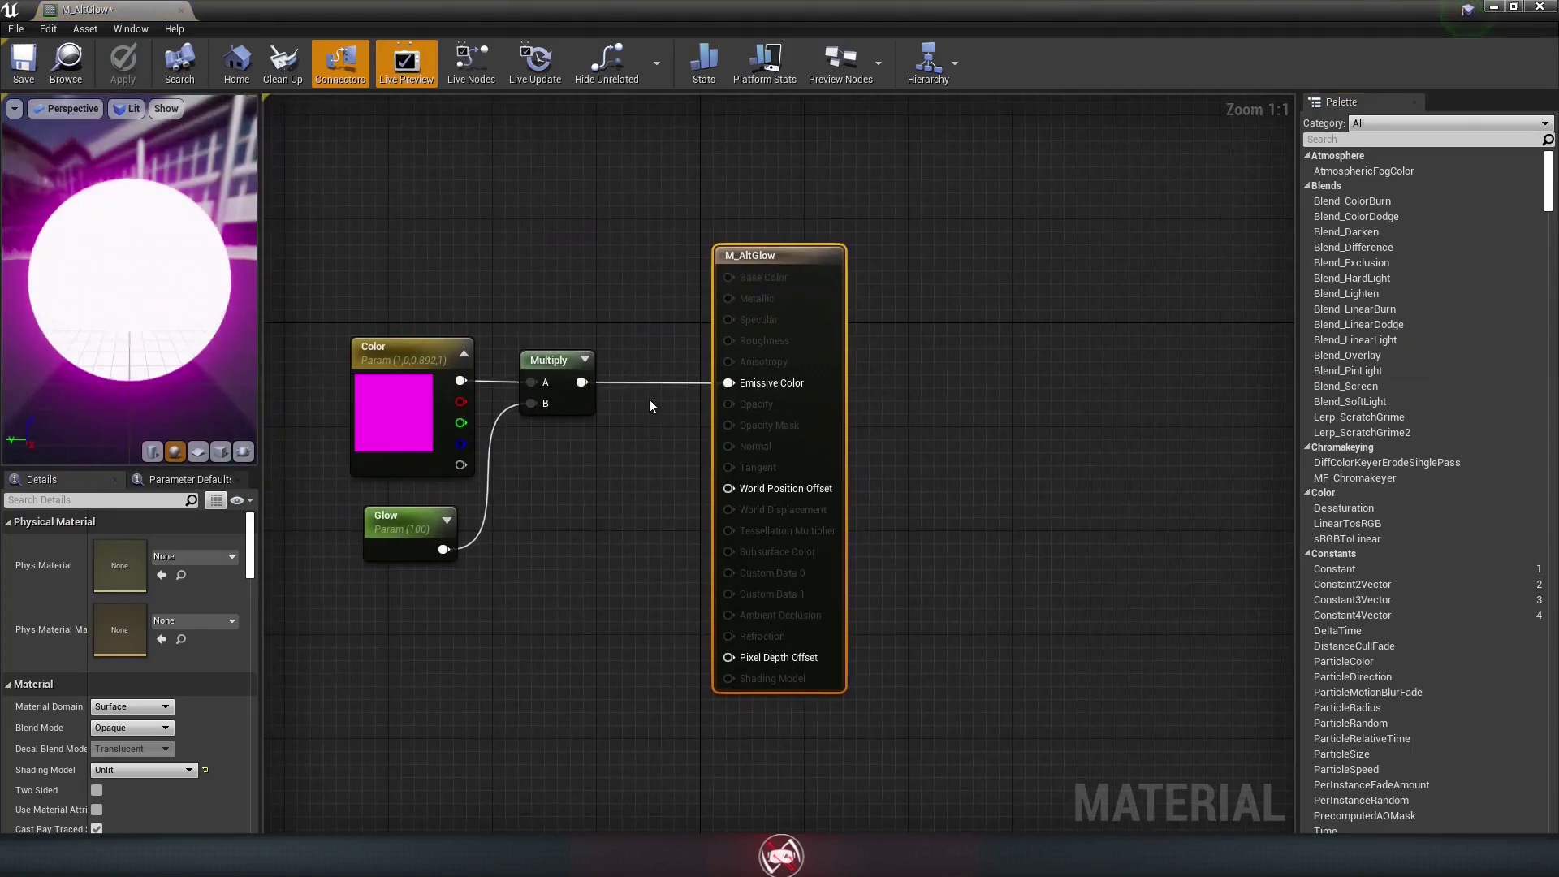
pyautogui.press('alt')
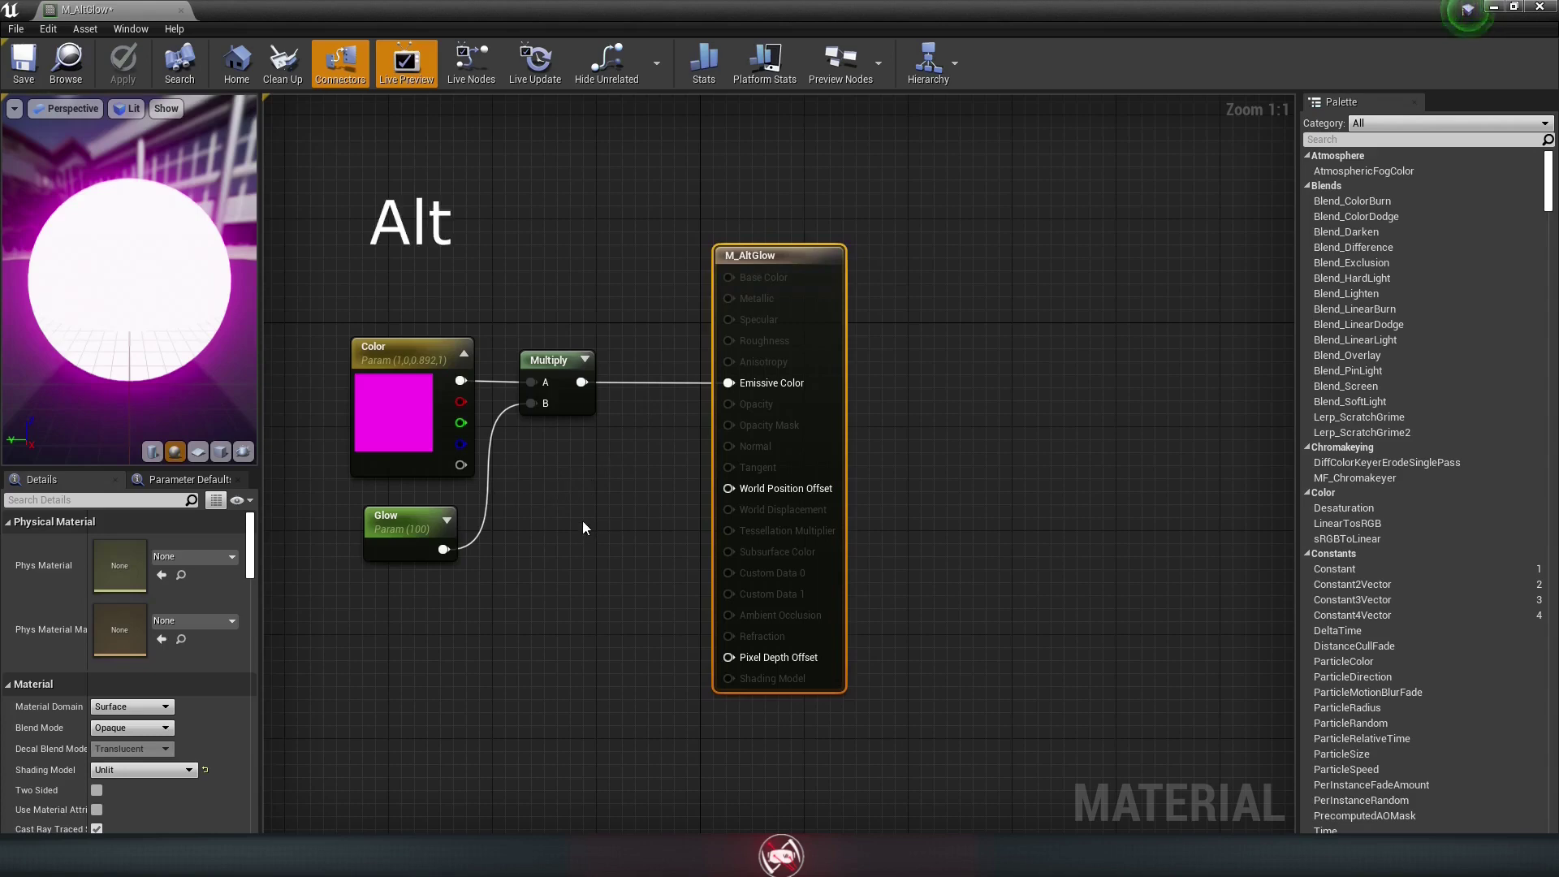
pyautogui.keyDown('alt'); pyautogui.click(631, 383); pyautogui.keyUp('alt')
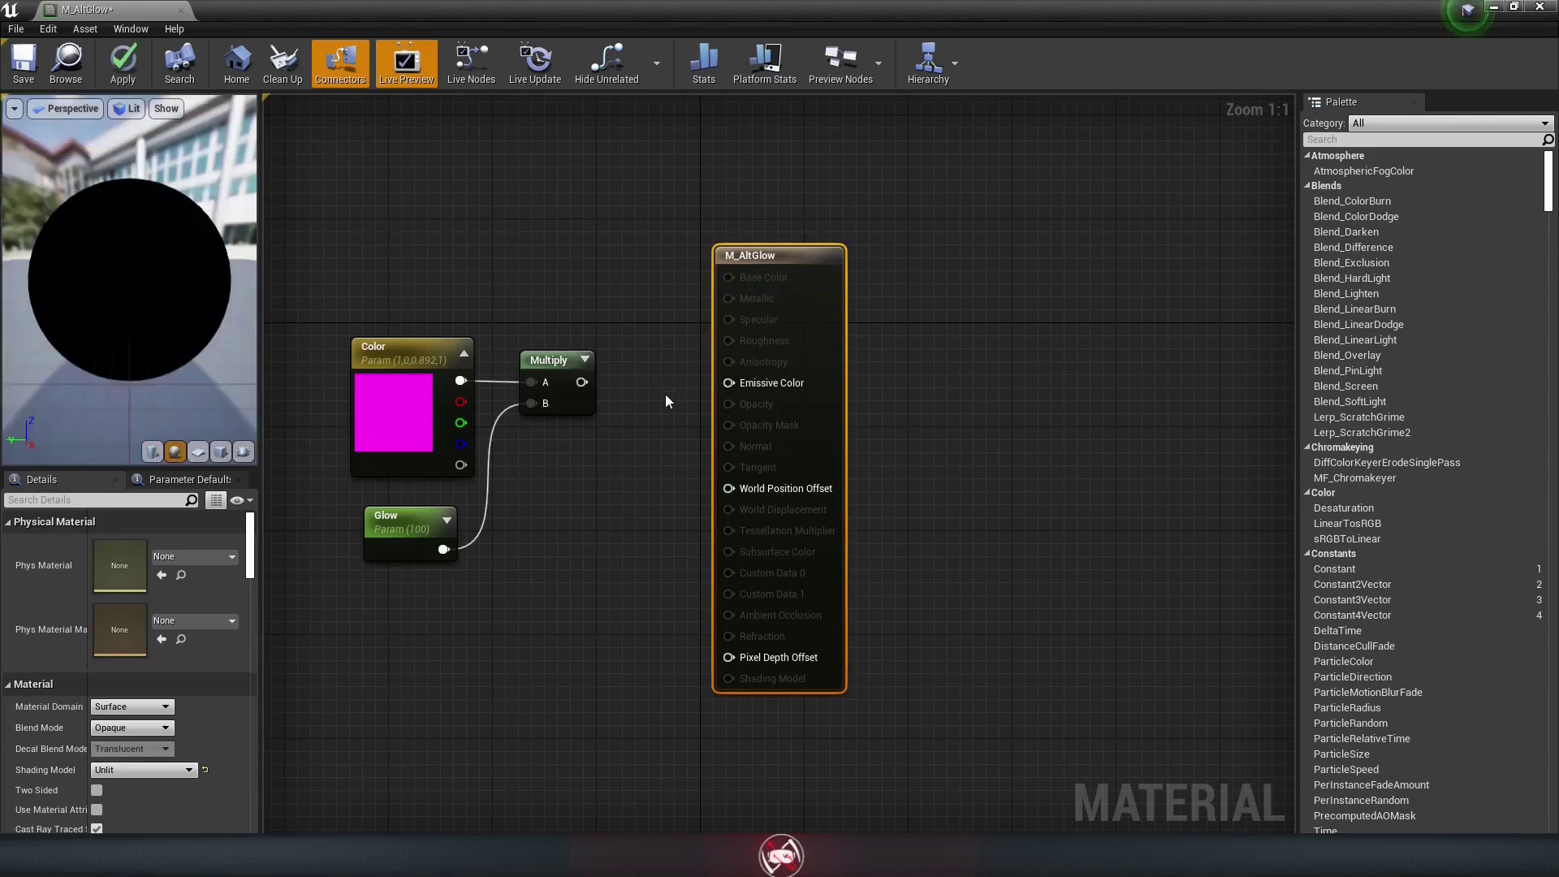
pyautogui.keyDown('alt'); pyautogui.click(487, 381); pyautogui.keyUp('alt')
pyautogui.keyDown('alt'); pyautogui.click(497, 418); pyautogui.keyUp('alt')
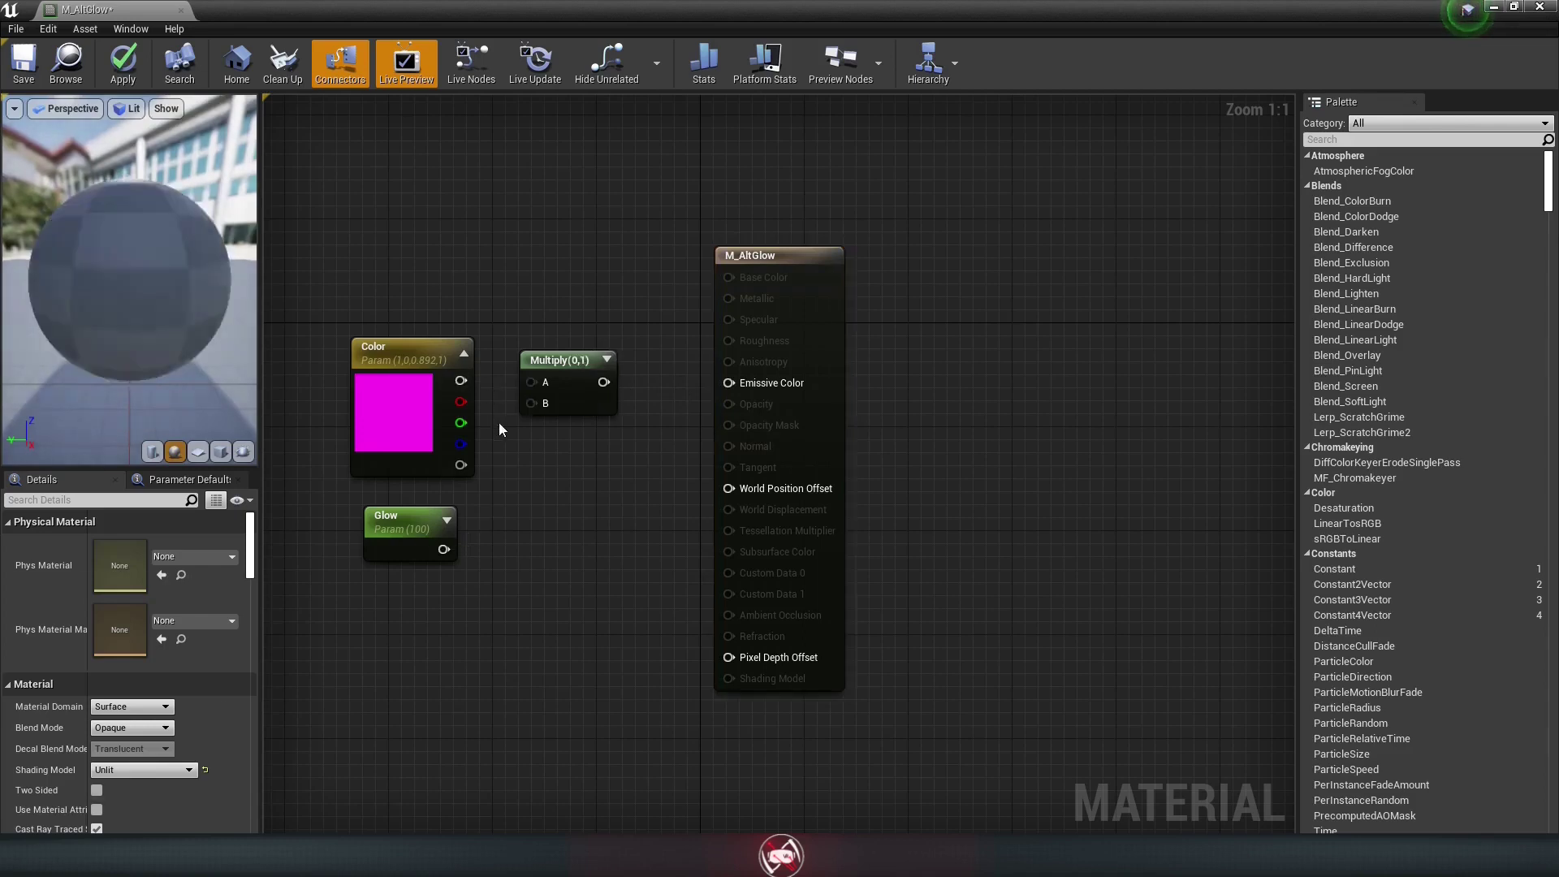
# Step: Move the Color and Multiply nodes up, spaced apart, and connect Color's output to Multiply's A input
pyautogui.moveTo(414, 358); pyautogui.dragTo(349, 241)
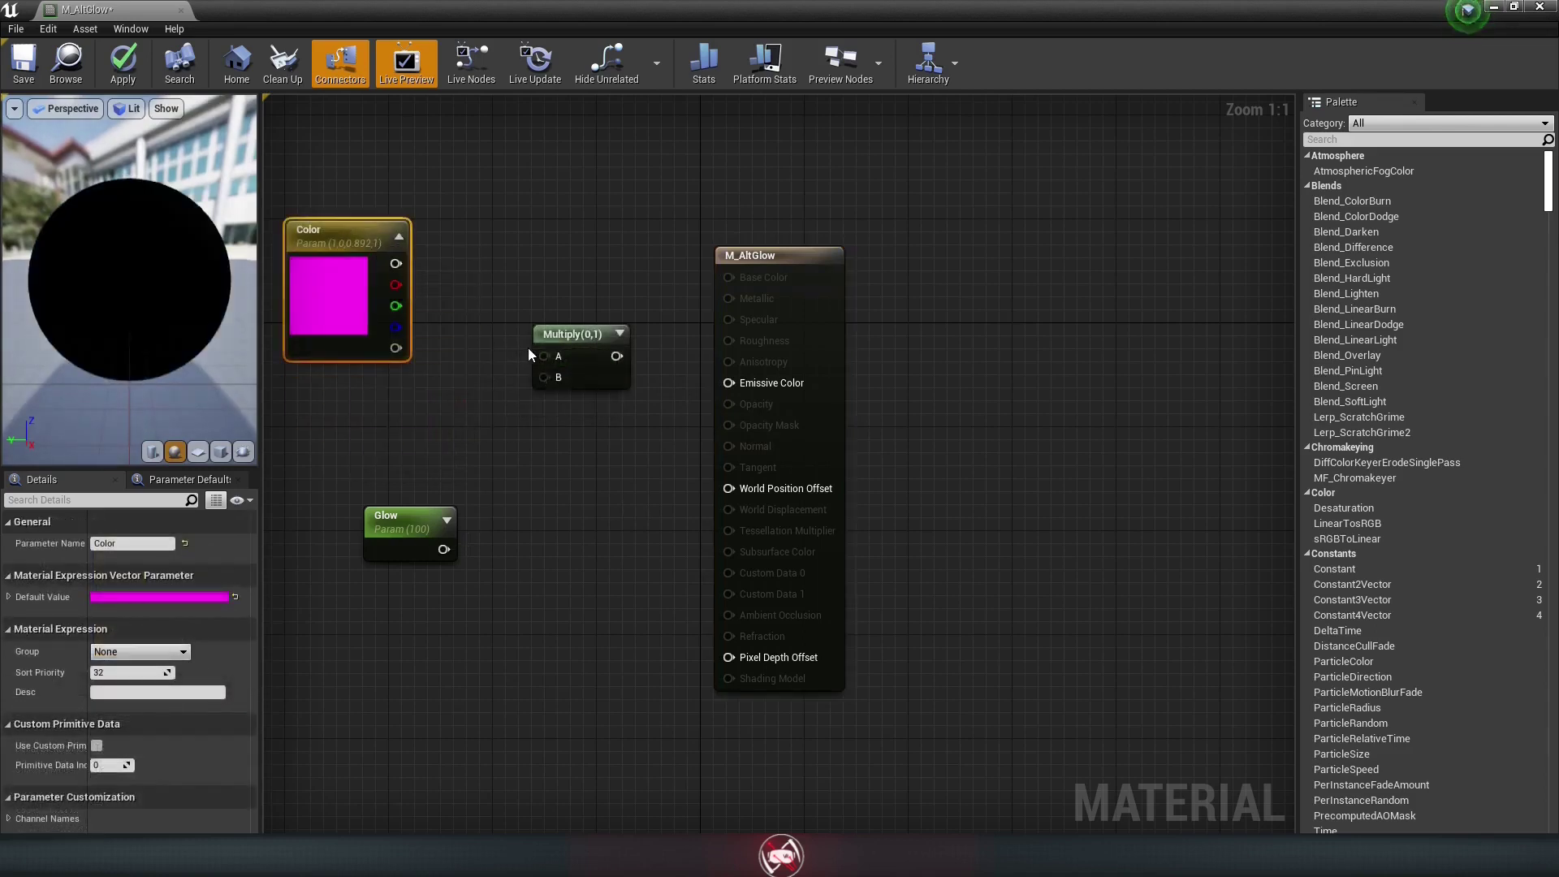
pyautogui.moveTo(538, 334); pyautogui.dragTo(511, 241)
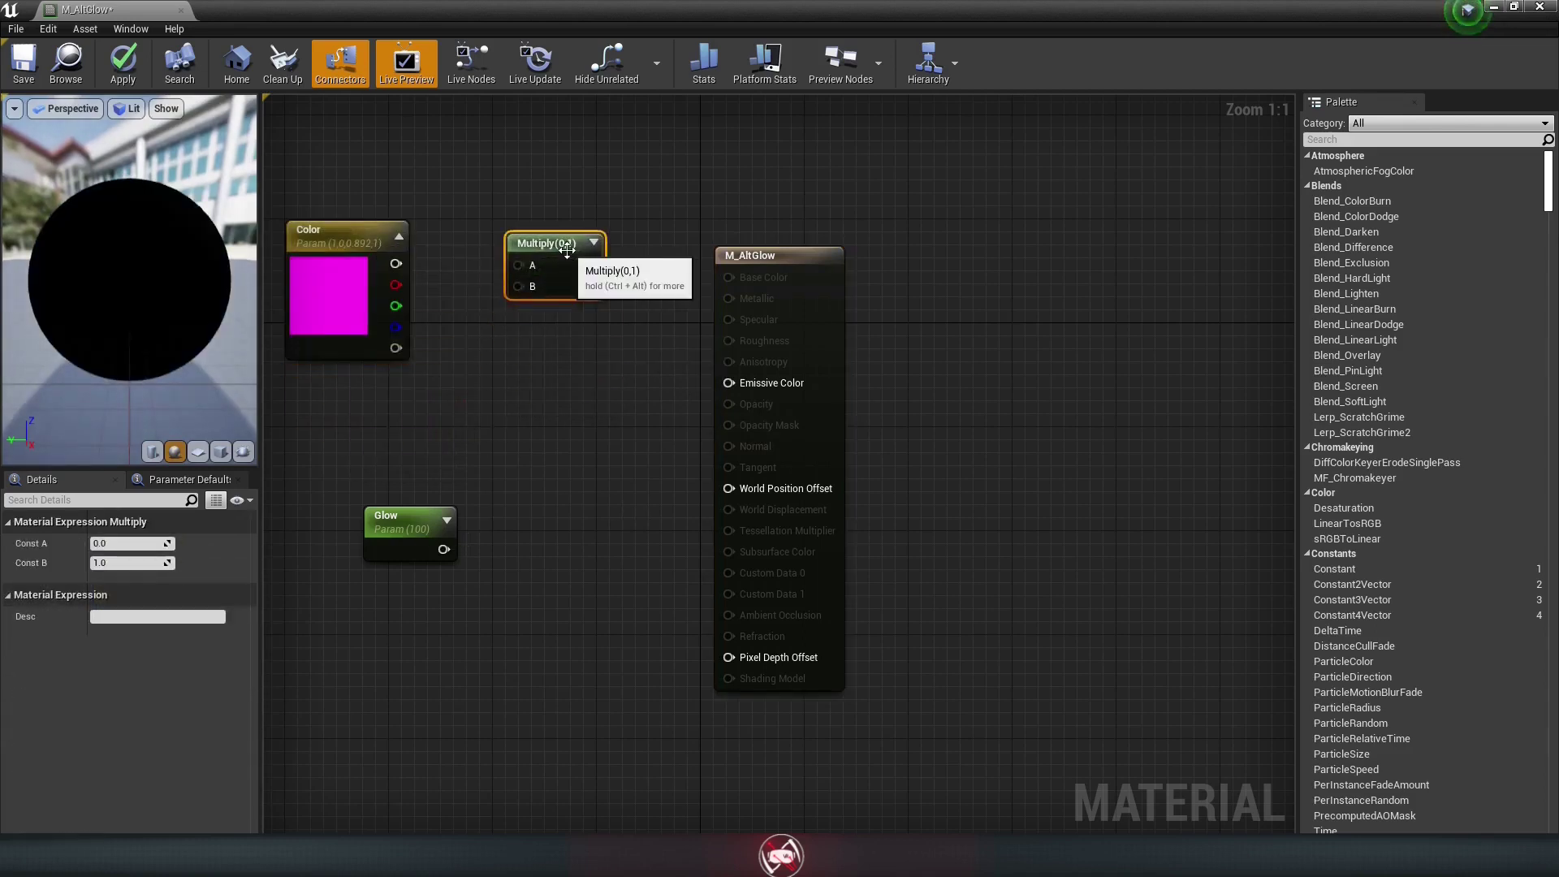
pyautogui.moveTo(396, 263); pyautogui.dragTo(522, 264)
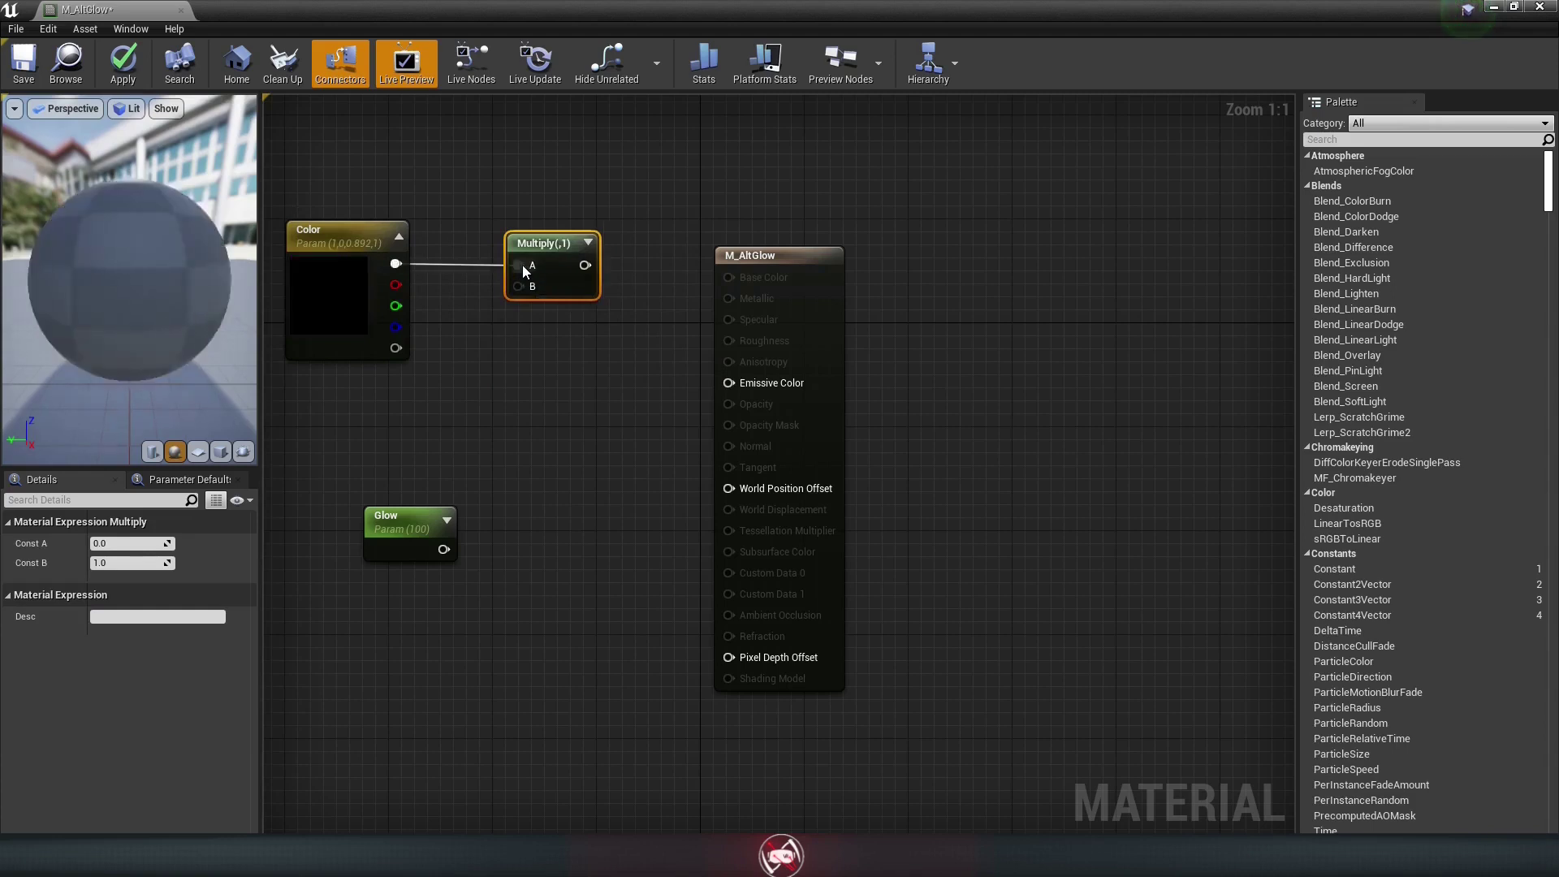
pyautogui.click(487, 445)
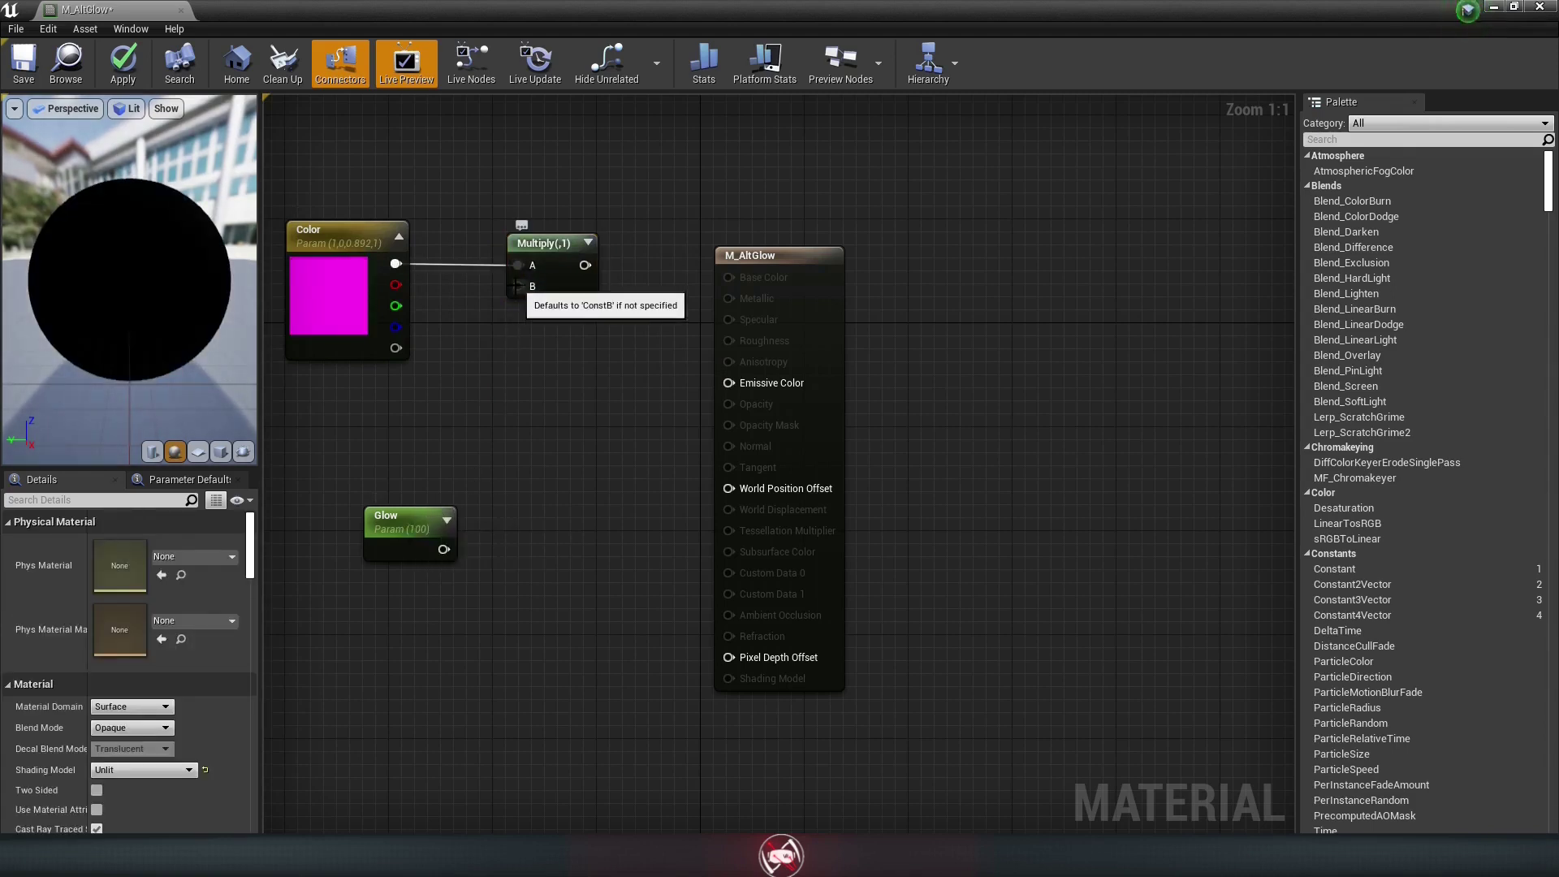
# Step: Add a Fresnel node feeding Multiply's B input and place it below the Color node
pyautogui.moveTo(519, 286); pyautogui.dragTo(373, 431)
pyautogui.write('Fresnel')
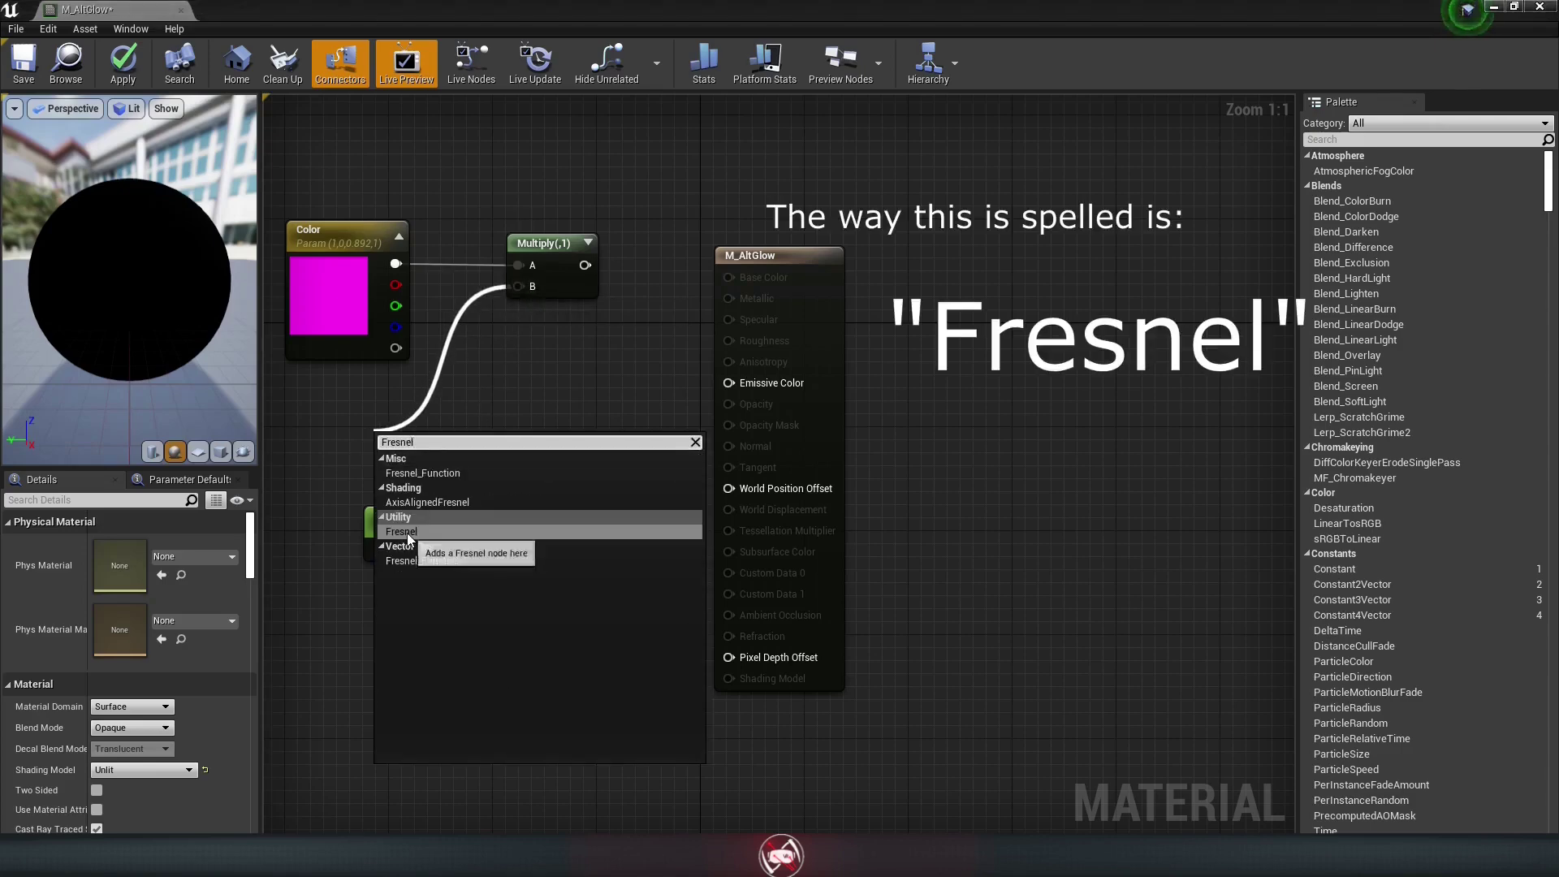
pyautogui.click(406, 533)
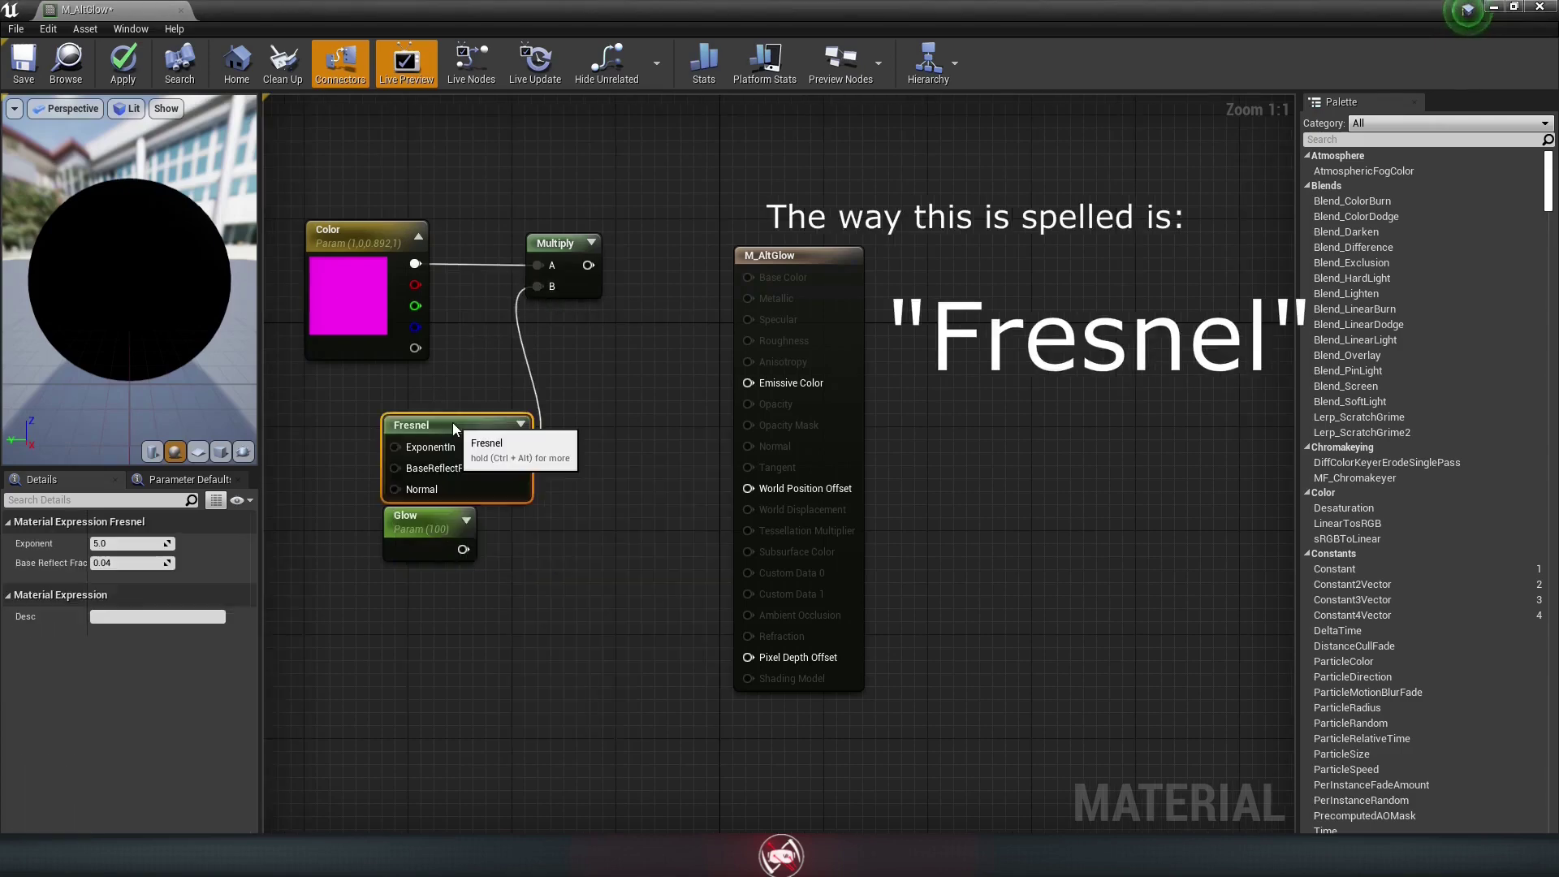
pyautogui.moveTo(453, 427); pyautogui.dragTo(349, 401)
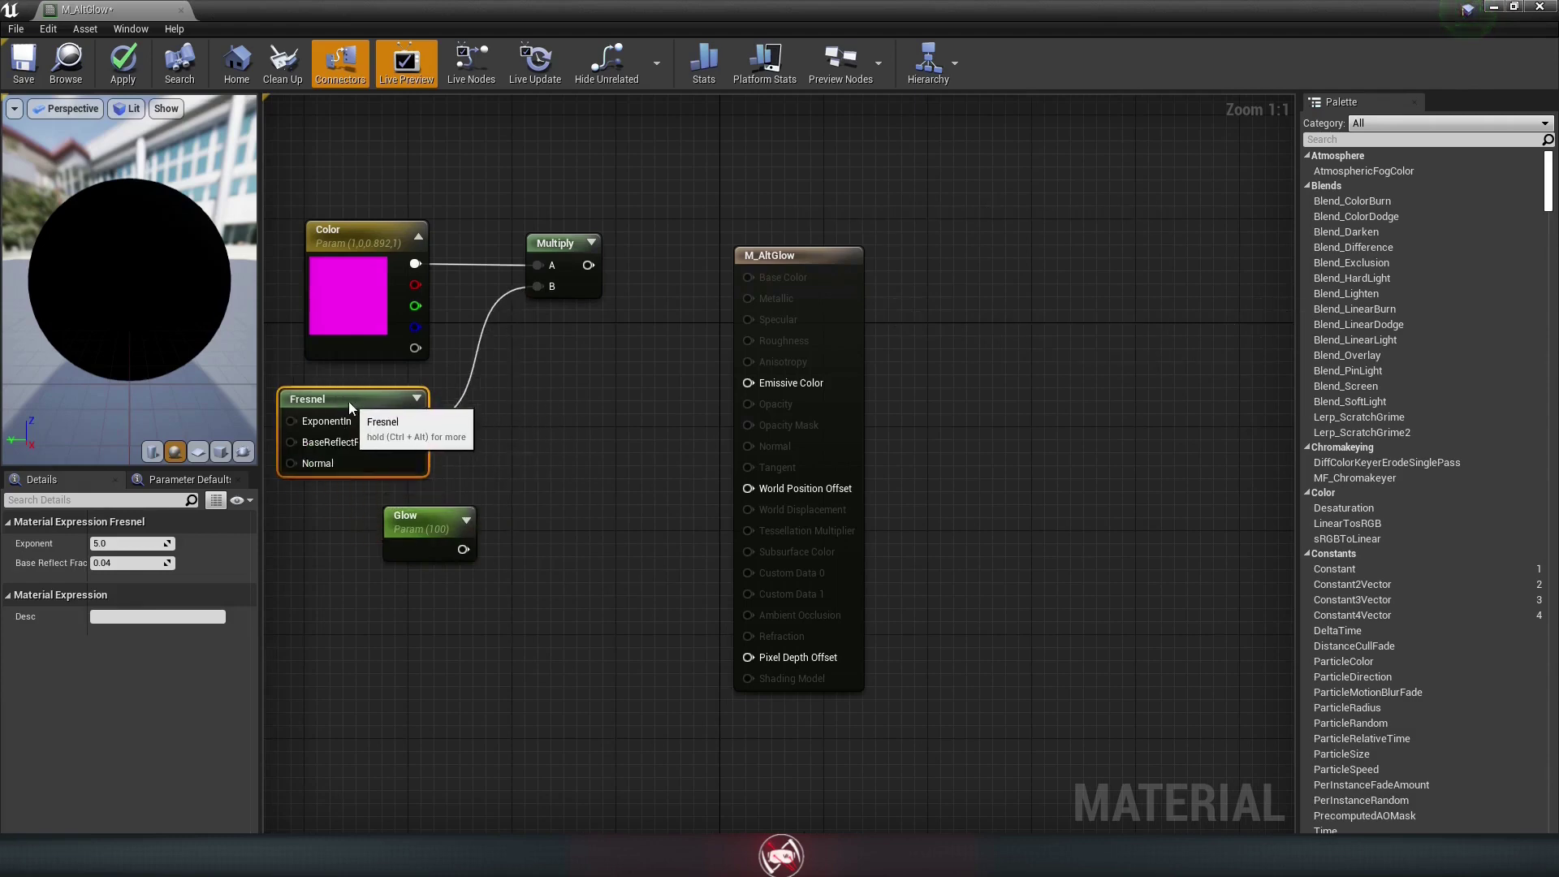
pyautogui.click(495, 451)
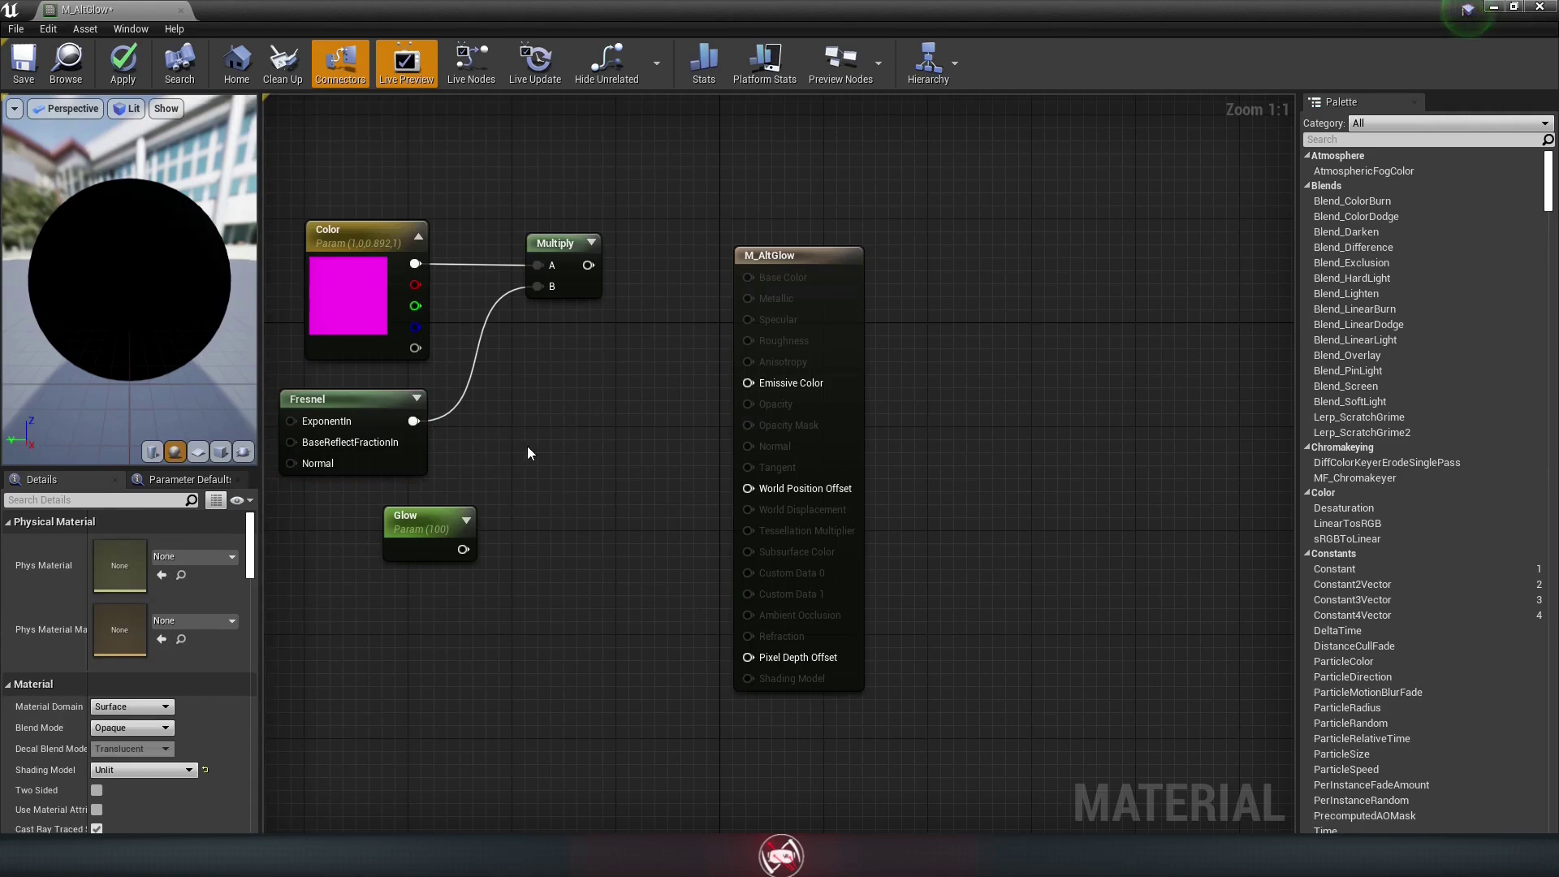
# Step: Add a second Multiply node that takes the first Multiply's output as its A input
pyautogui.moveTo(588, 264); pyautogui.dragTo(649, 265)
pyautogui.write('Multiply')
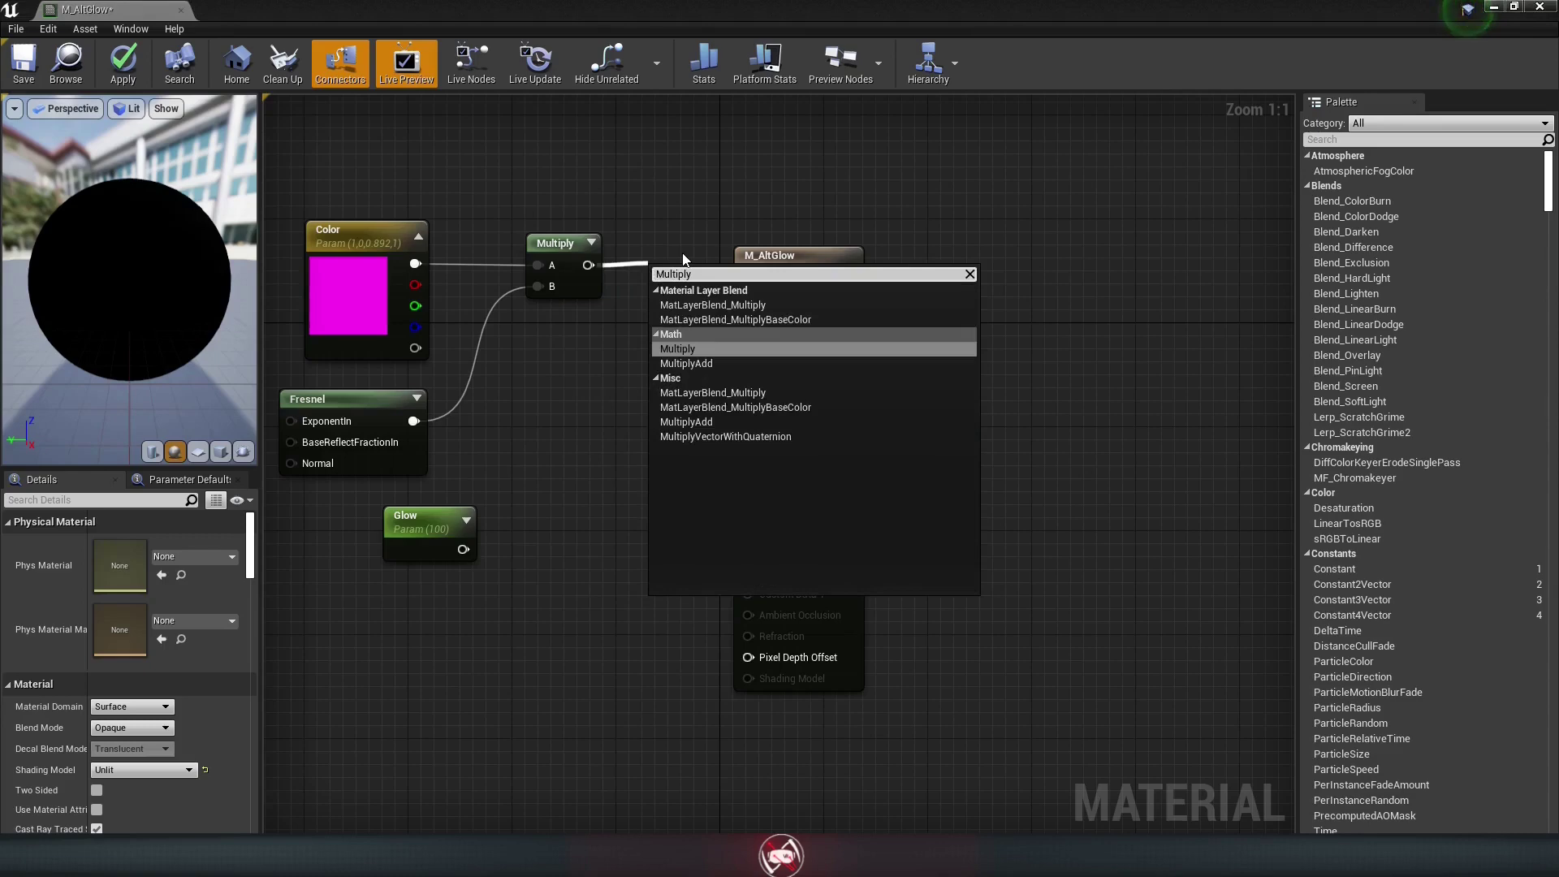
pyautogui.press('Return')
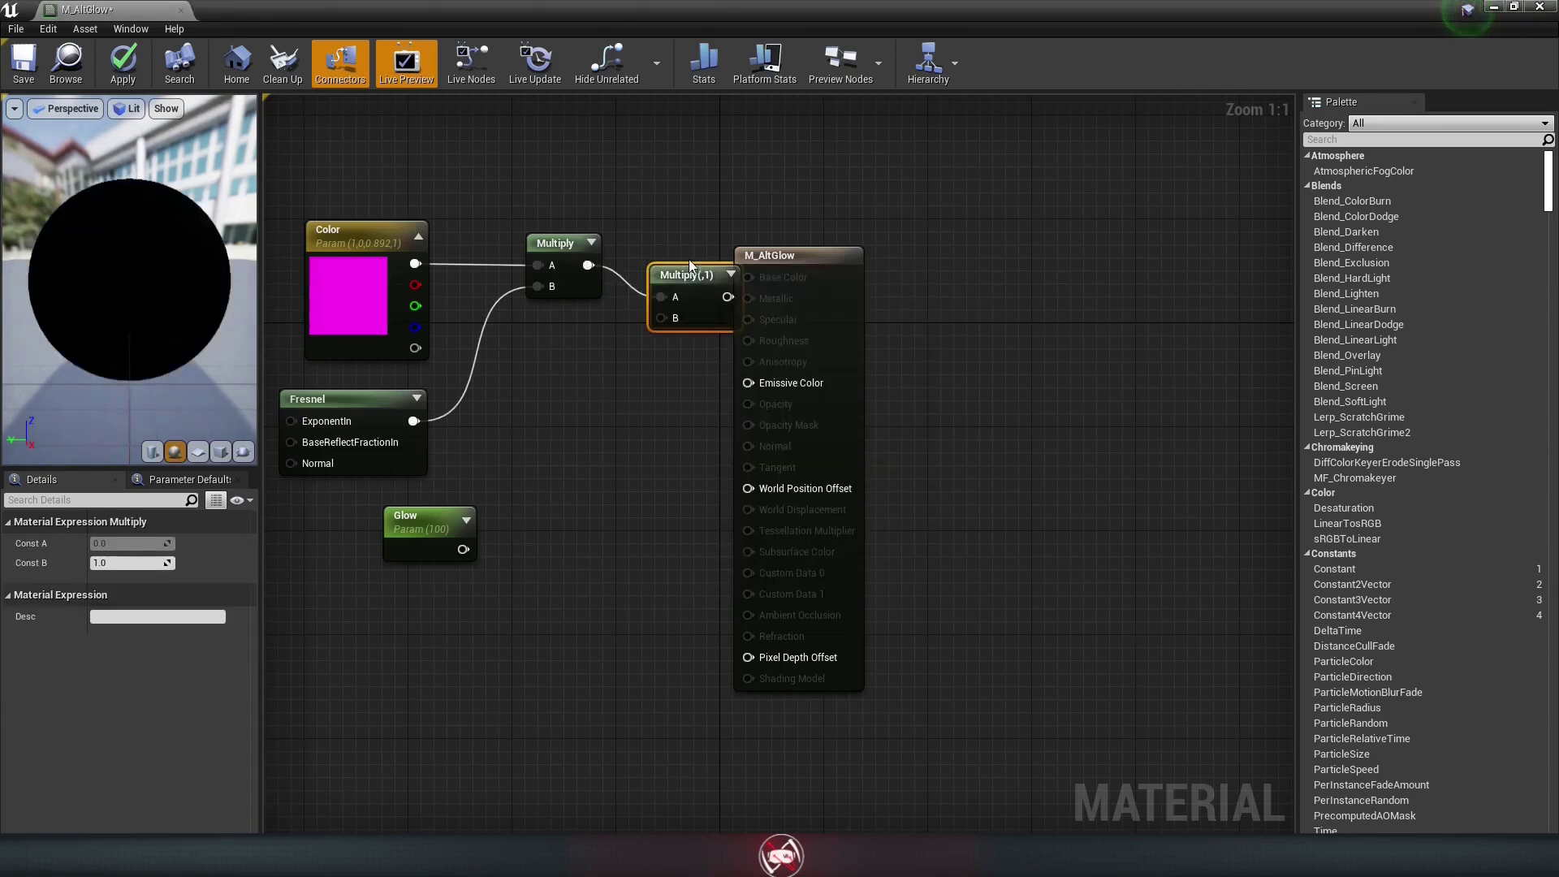
# Step: Connect Glow to the second Multiply's B input and that Multiply's output to Emissive Color, realigning the Glow and M_AltGlow nodes
pyautogui.moveTo(427, 537); pyautogui.dragTo(518, 447)
pyautogui.moveTo(555, 457); pyautogui.dragTo(748, 383)
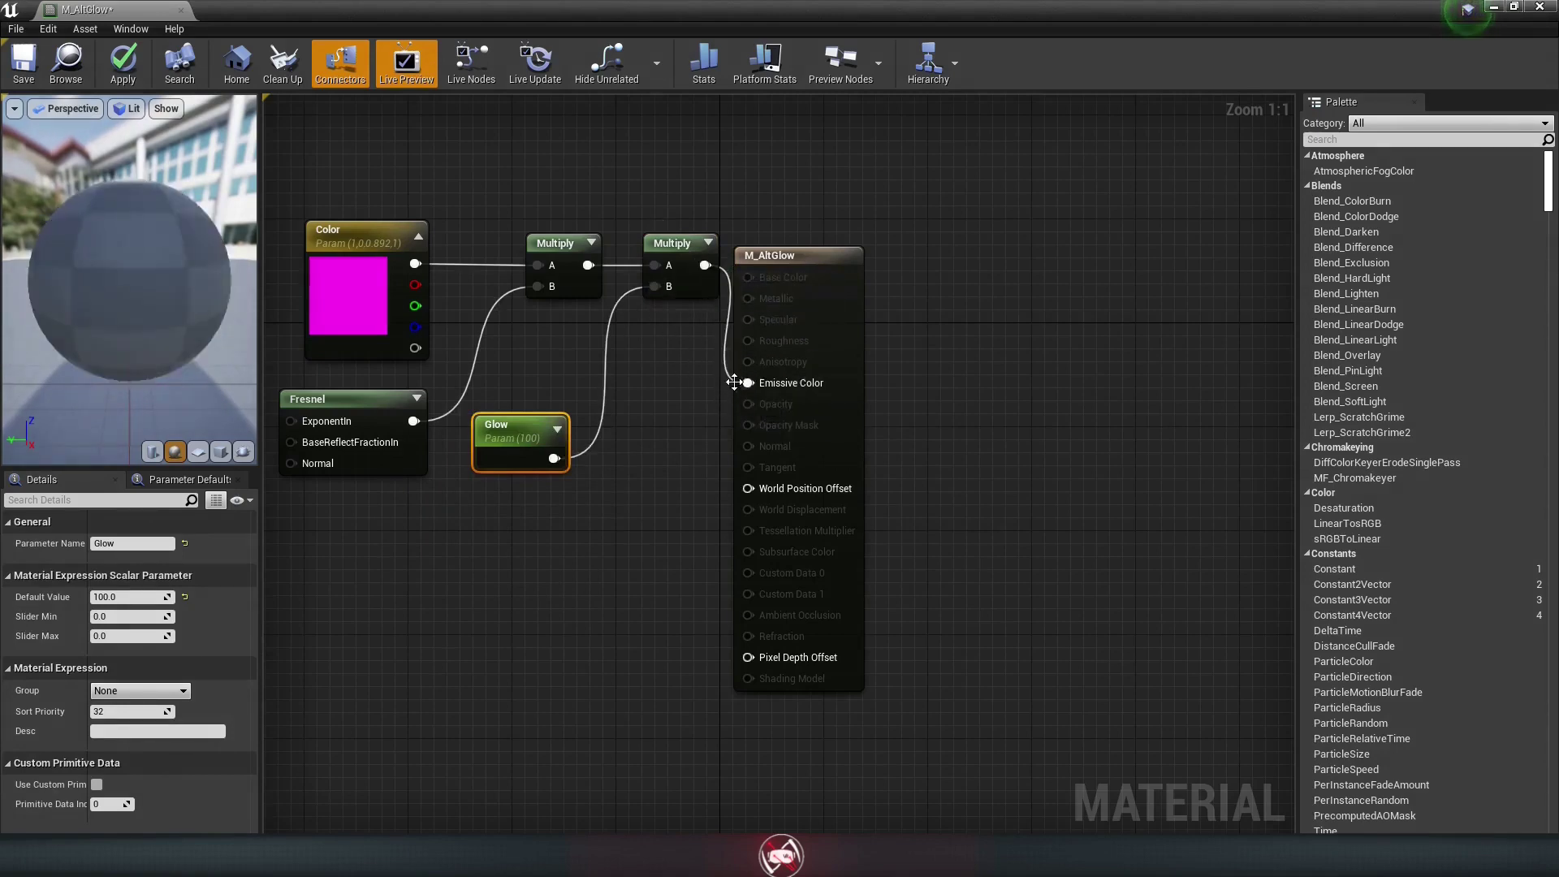
pyautogui.moveTo(764, 273); pyautogui.dragTo(851, 156)
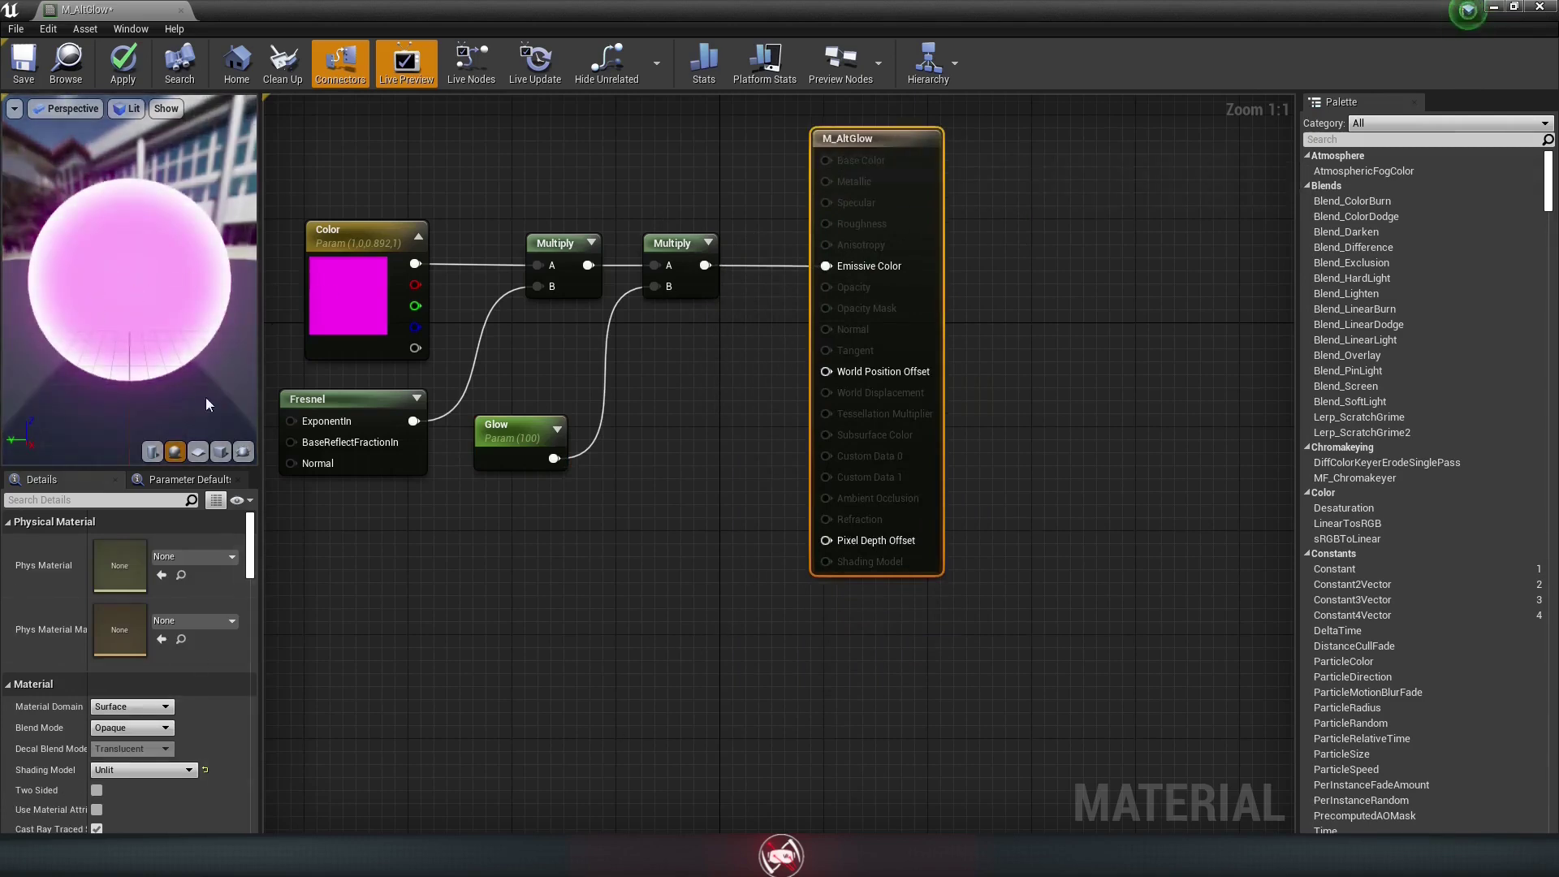
pyautogui.moveTo(160, 261); pyautogui.dragTo(154, 304)
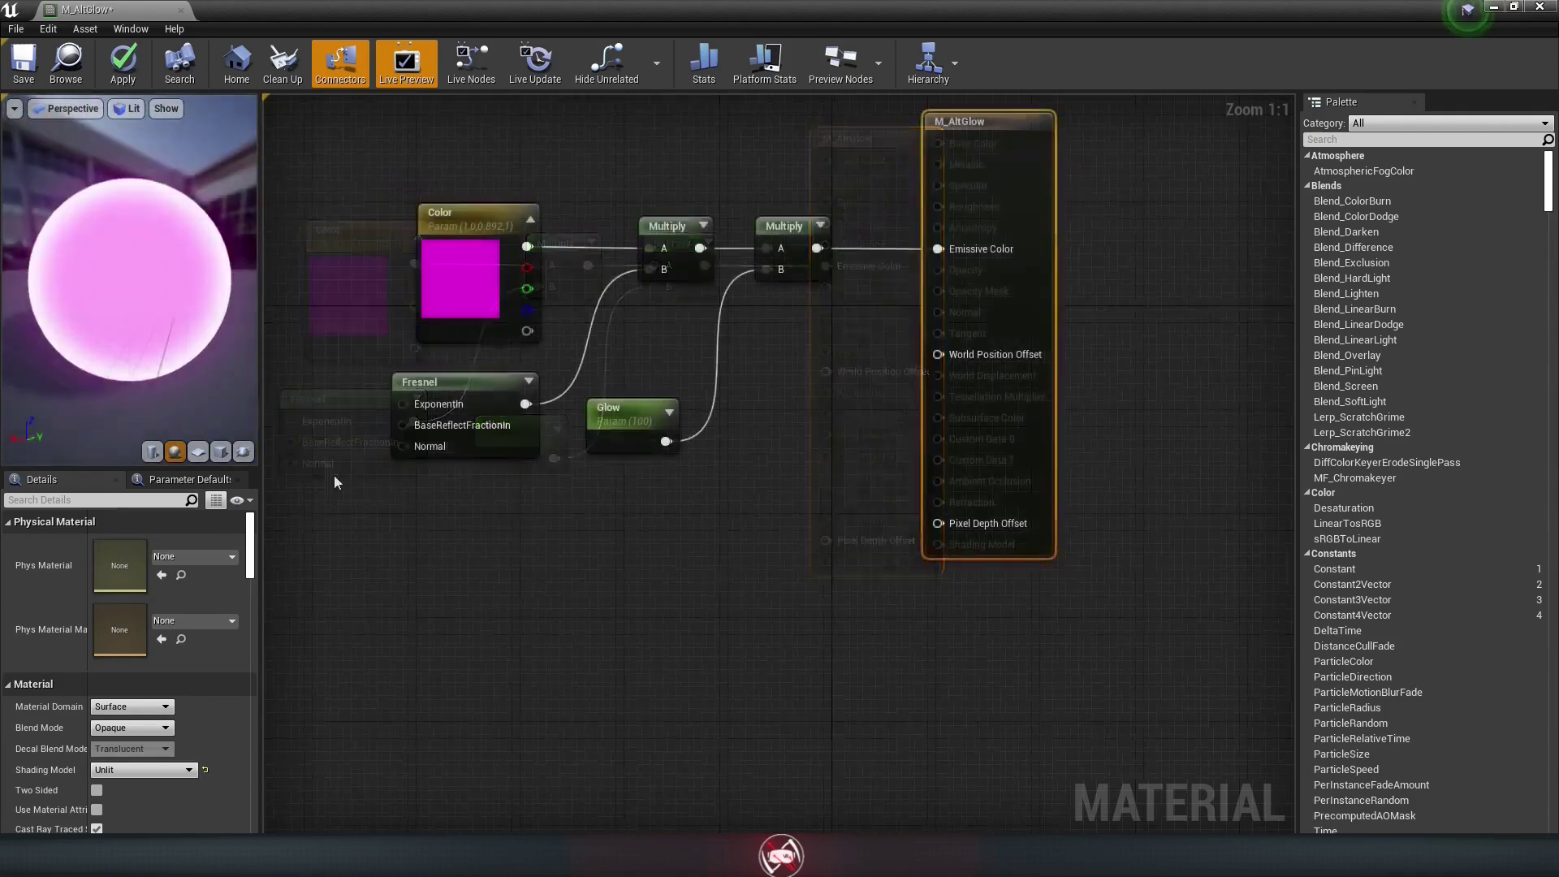
# Step: Add a Constant node feeding the Fresnel node's ExponentIn input and place it slightly above that input
pyautogui.moveTo(326, 473); pyautogui.dragTo(737, 542, button='right')
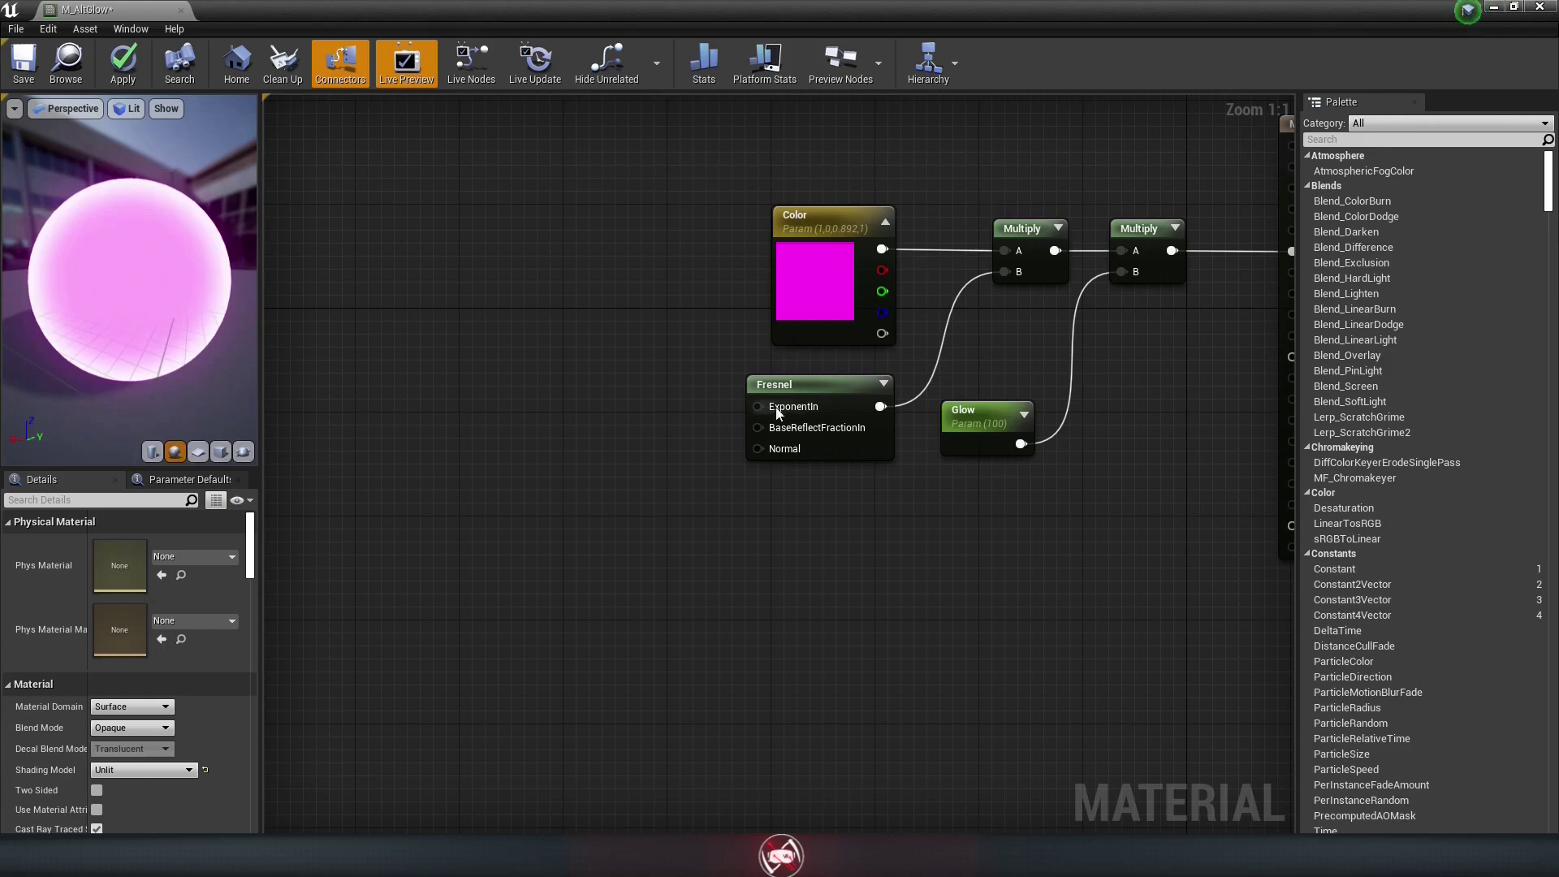
pyautogui.rightClick(644, 387)
pyautogui.write('Constant')
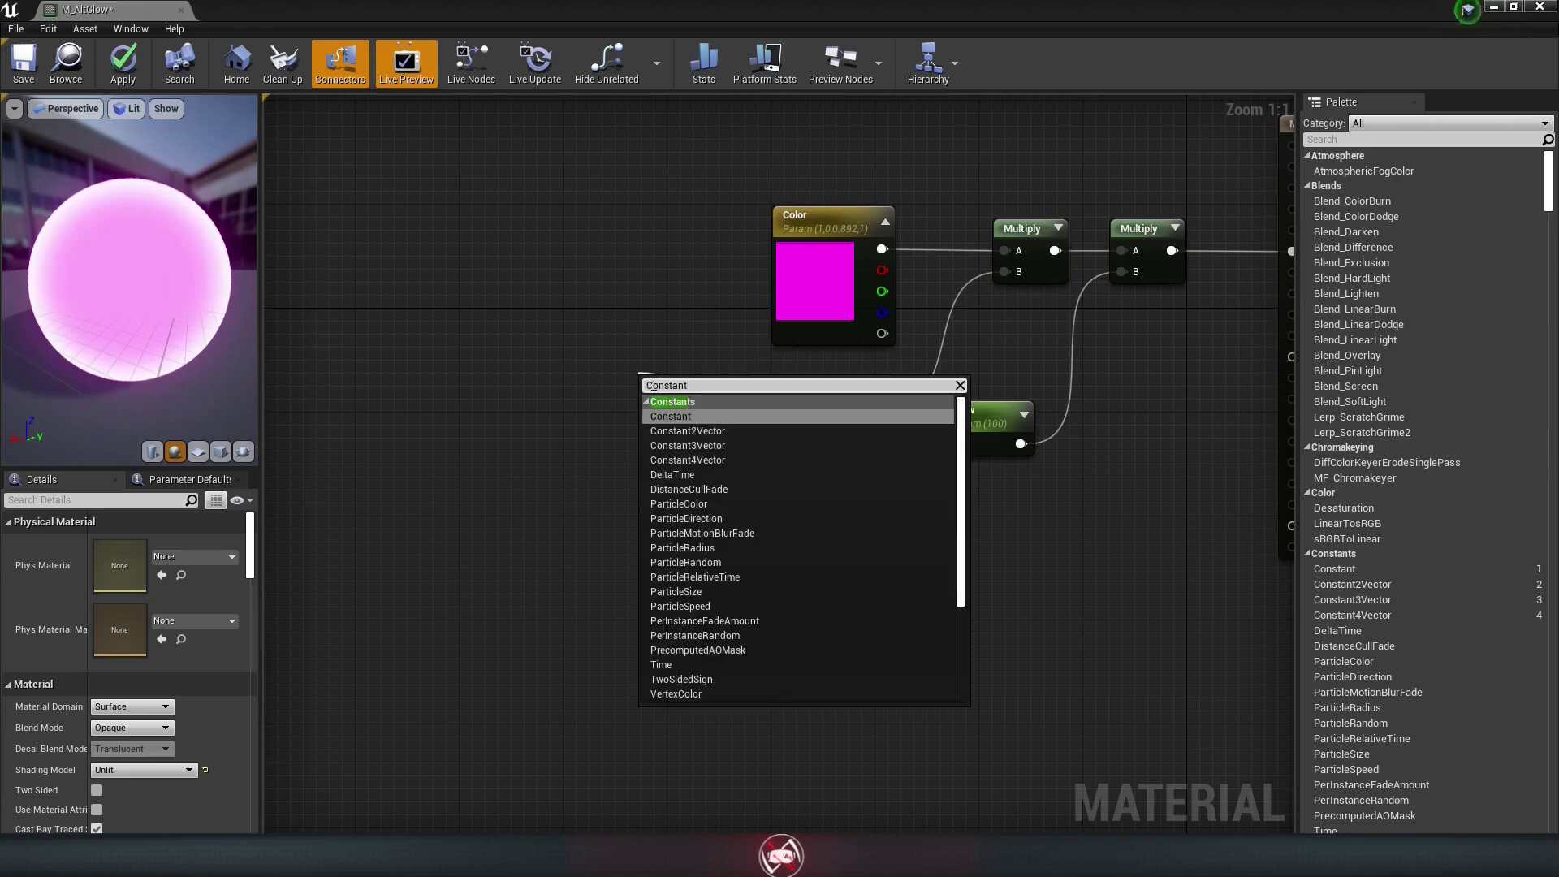
pyautogui.press('Return')
pyautogui.moveTo(653, 385); pyautogui.dragTo(653, 358)
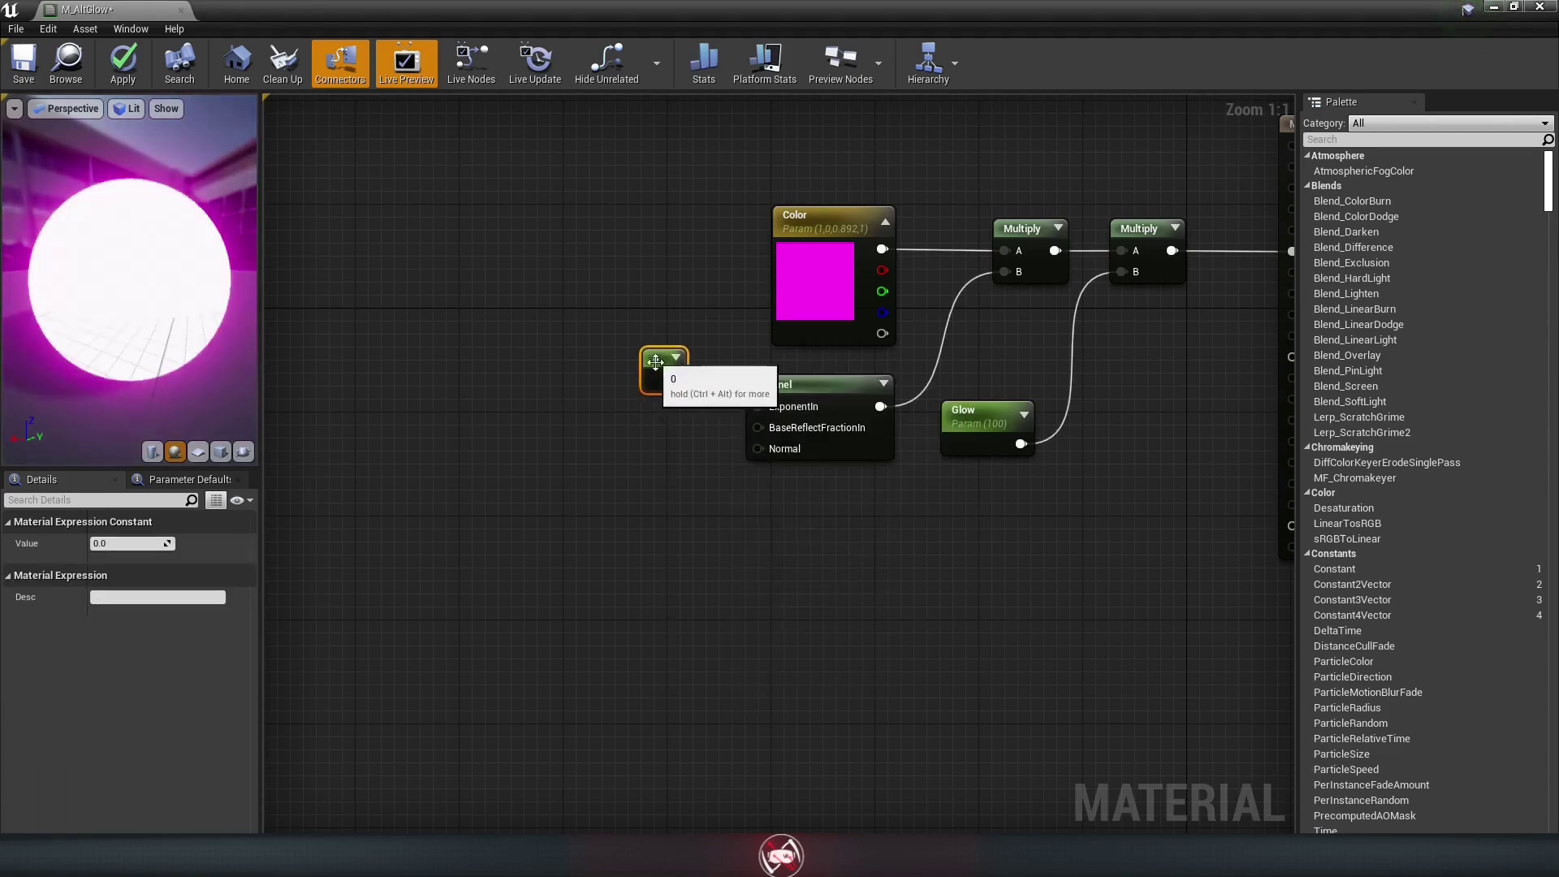
# Step: Add another Constant node feeding Fresnel's BaseReflectFractionIn input and line up the two Constant nodes
pyautogui.moveTo(757, 427); pyautogui.dragTo(670, 474)
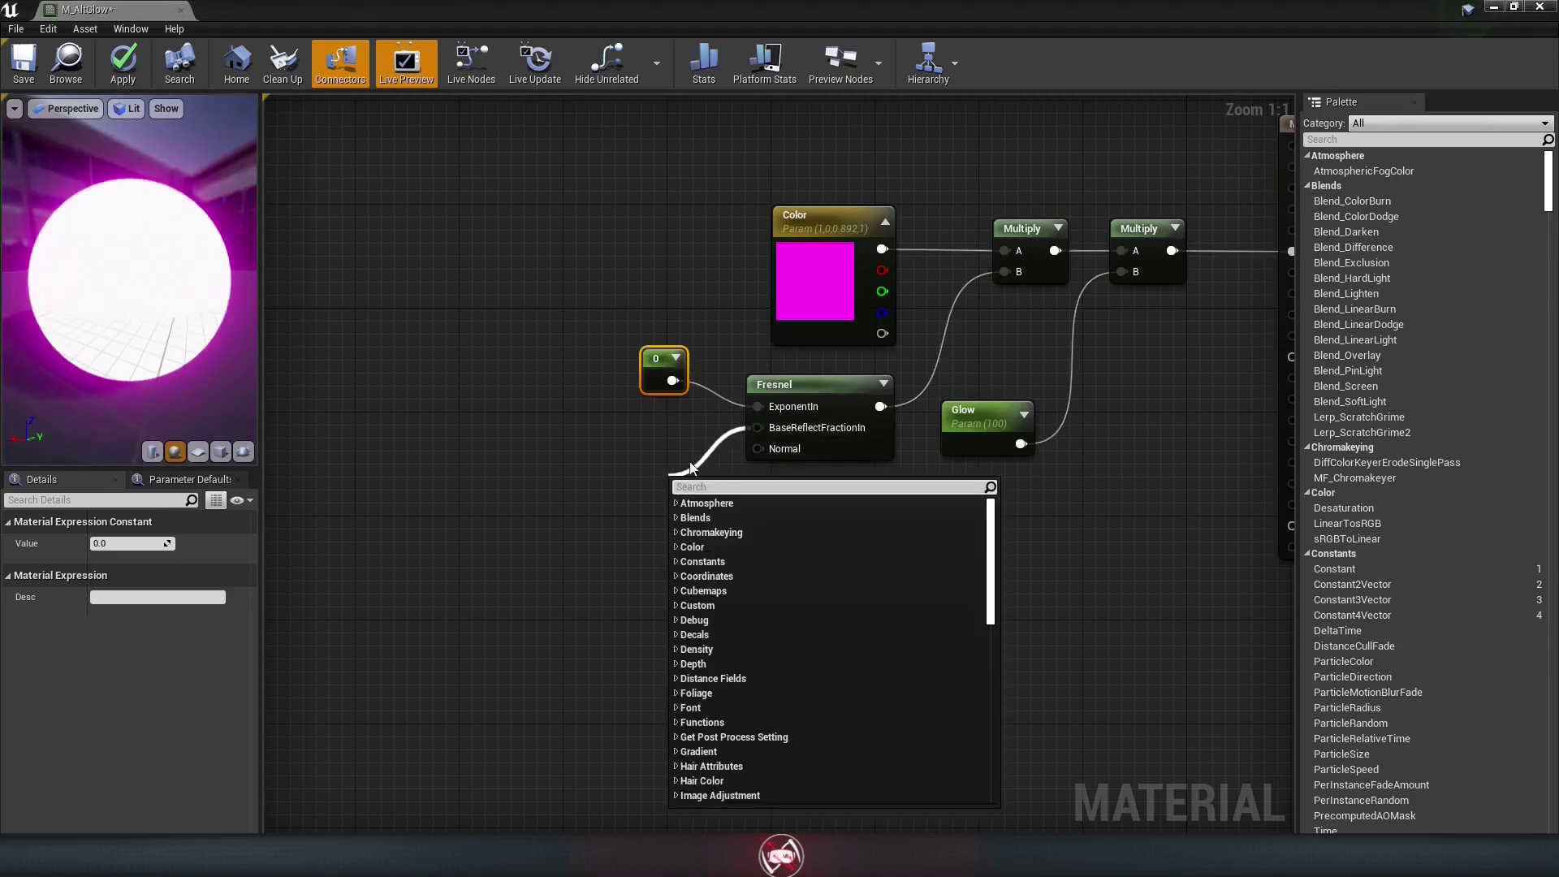
pyautogui.write('Constant')
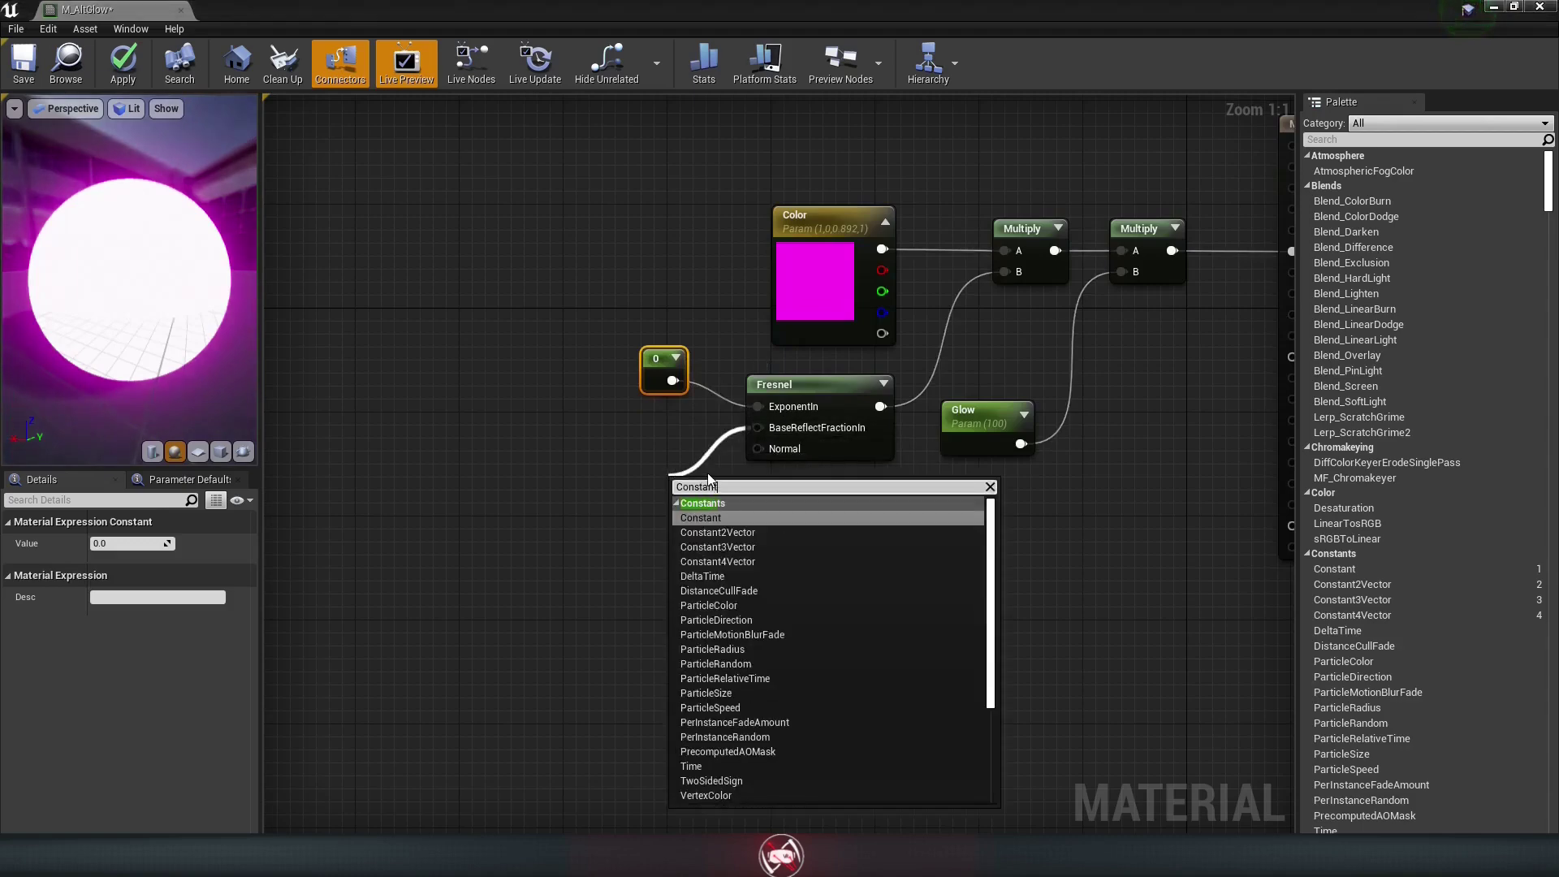
pyautogui.press('Return')
pyautogui.moveTo(683, 490); pyautogui.dragTo(645, 457)
pyautogui.moveTo(665, 361); pyautogui.dragTo(650, 361)
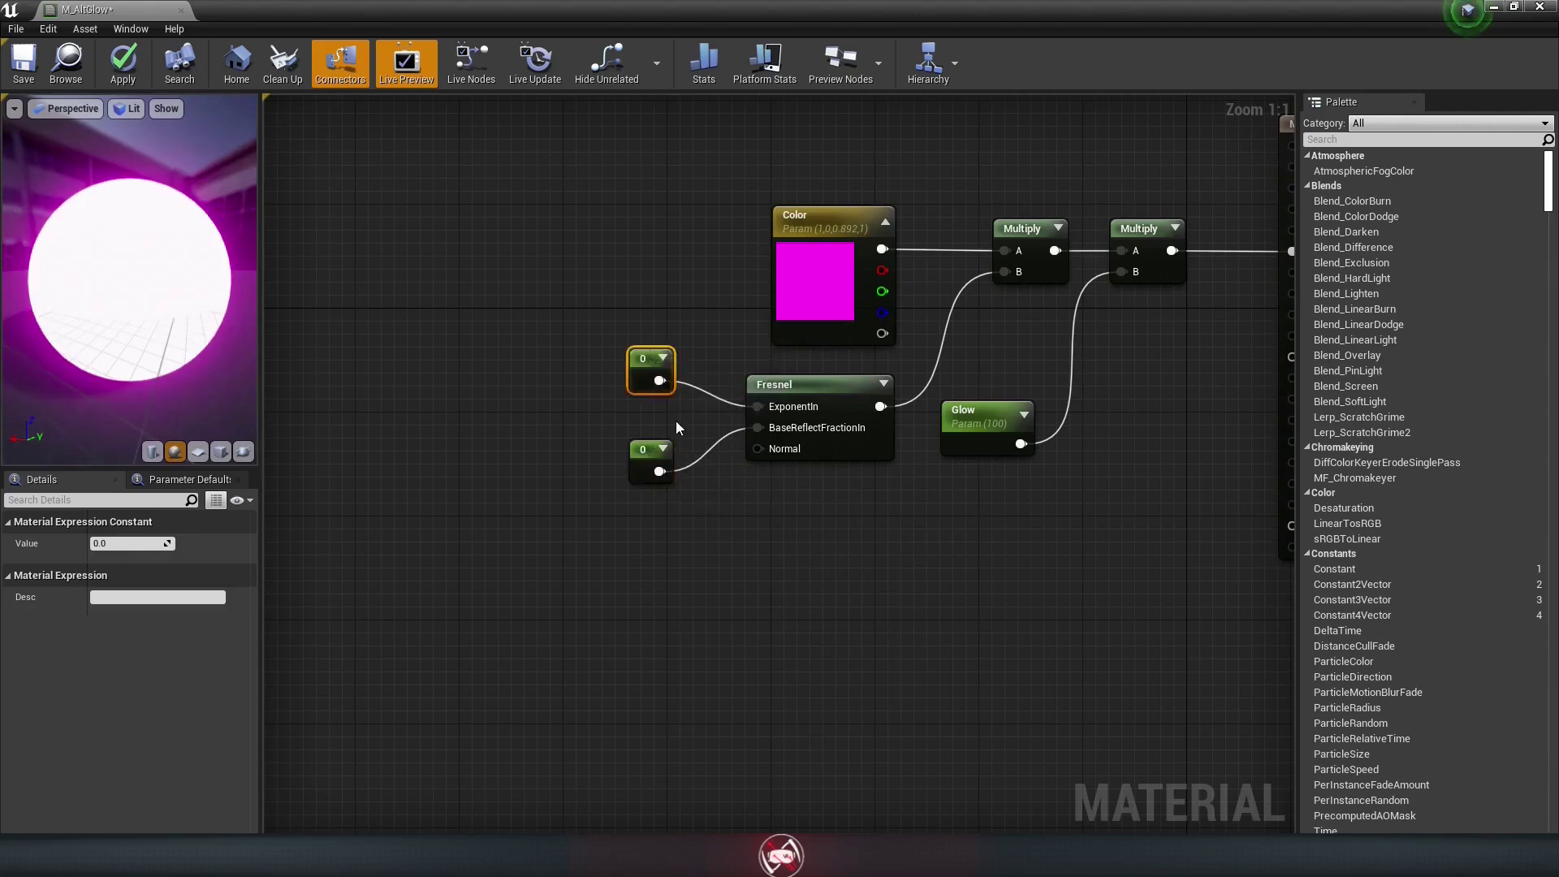
# Step: Set the ExponentIn constant to 5 and the BaseReflectFractionIn constant to 0.04
pyautogui.click(147, 543)
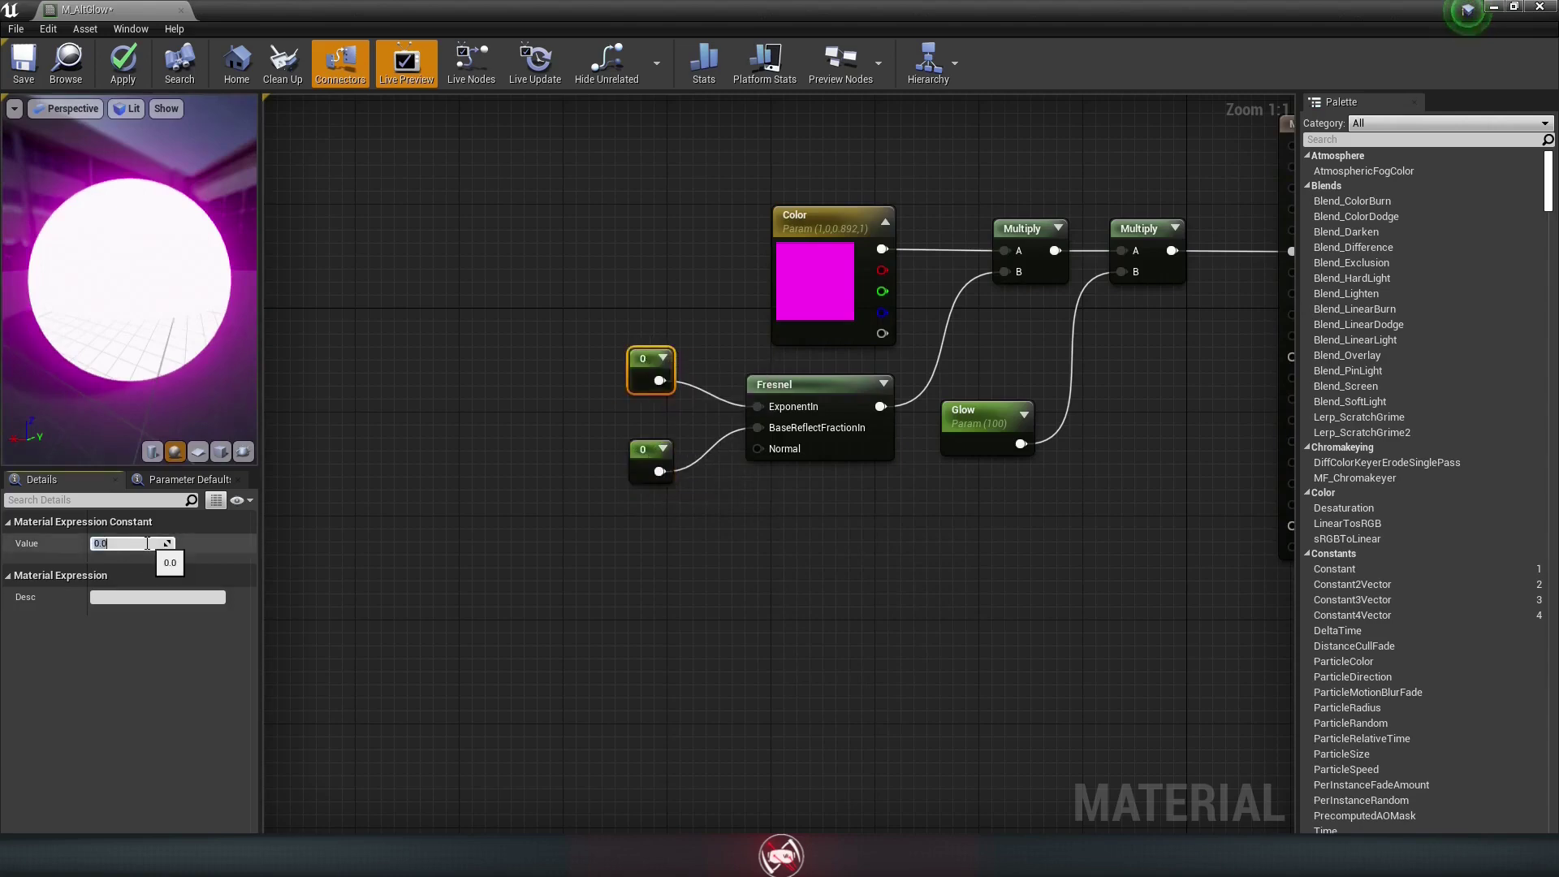
pyautogui.write('5')
pyautogui.press('Return')
pyautogui.click(632, 449)
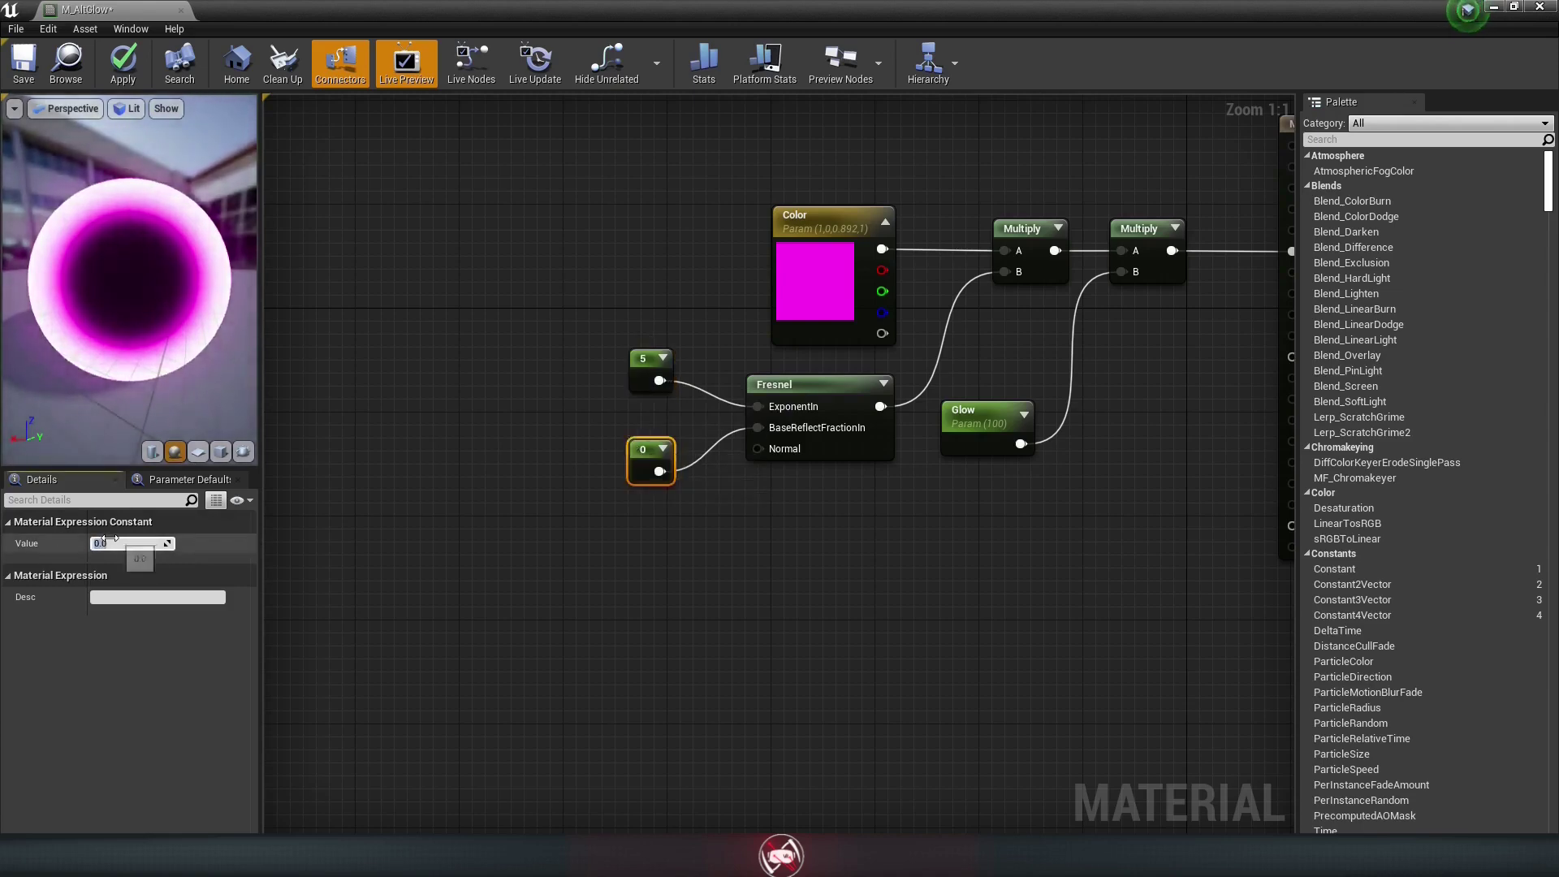
pyautogui.press('Return')
# Step: Convert the Constant node with value 5 to a parameter named EdgeThickness and move it clear of the Fresnel node
pyautogui.click(638, 369)
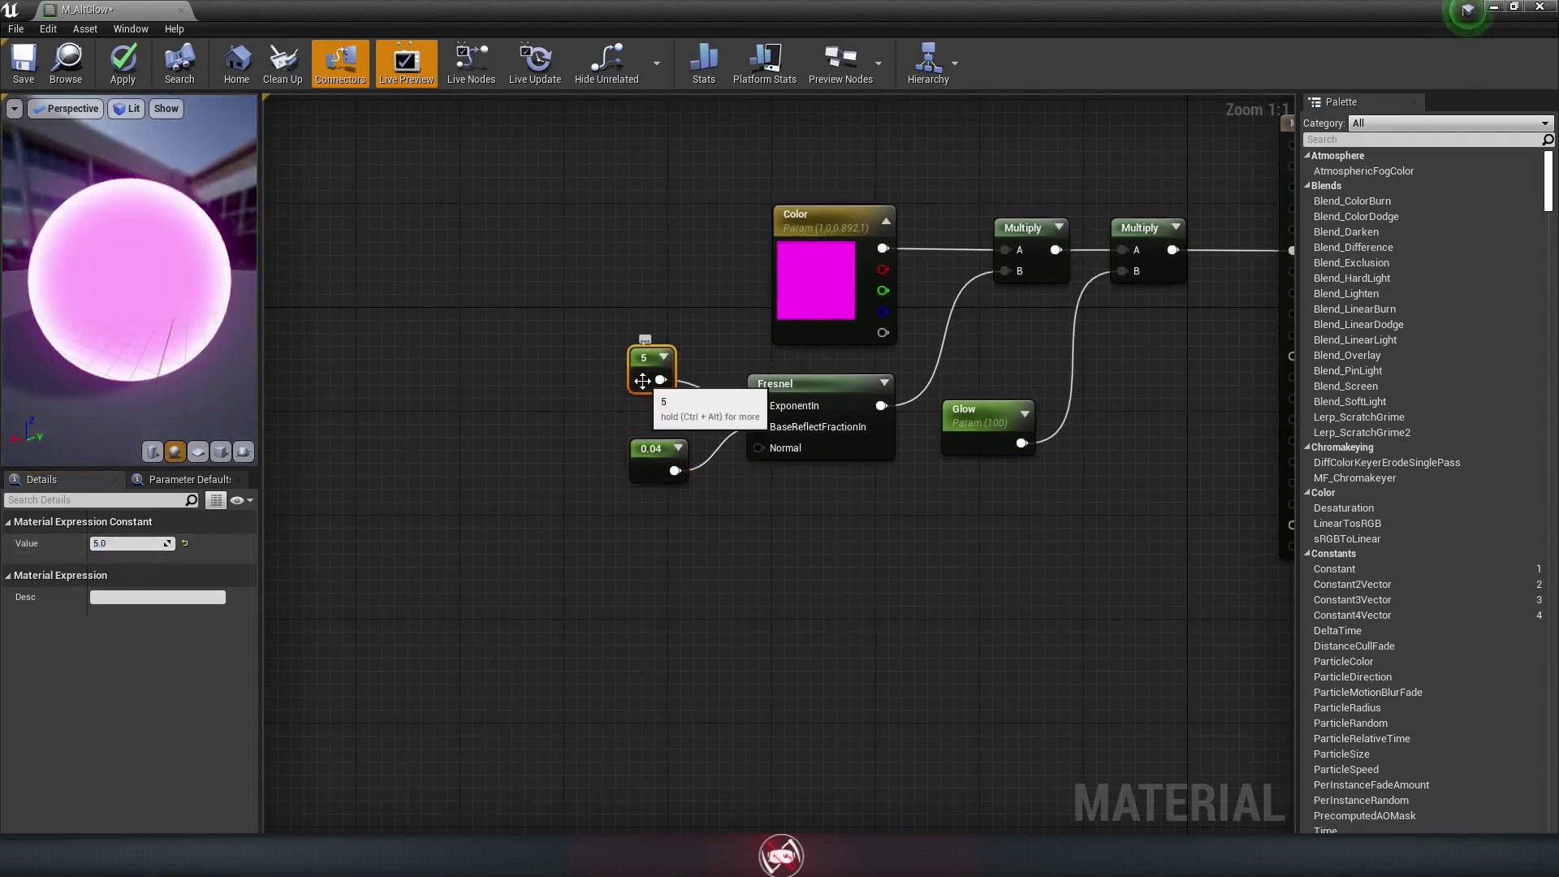
pyautogui.rightClick(646, 359)
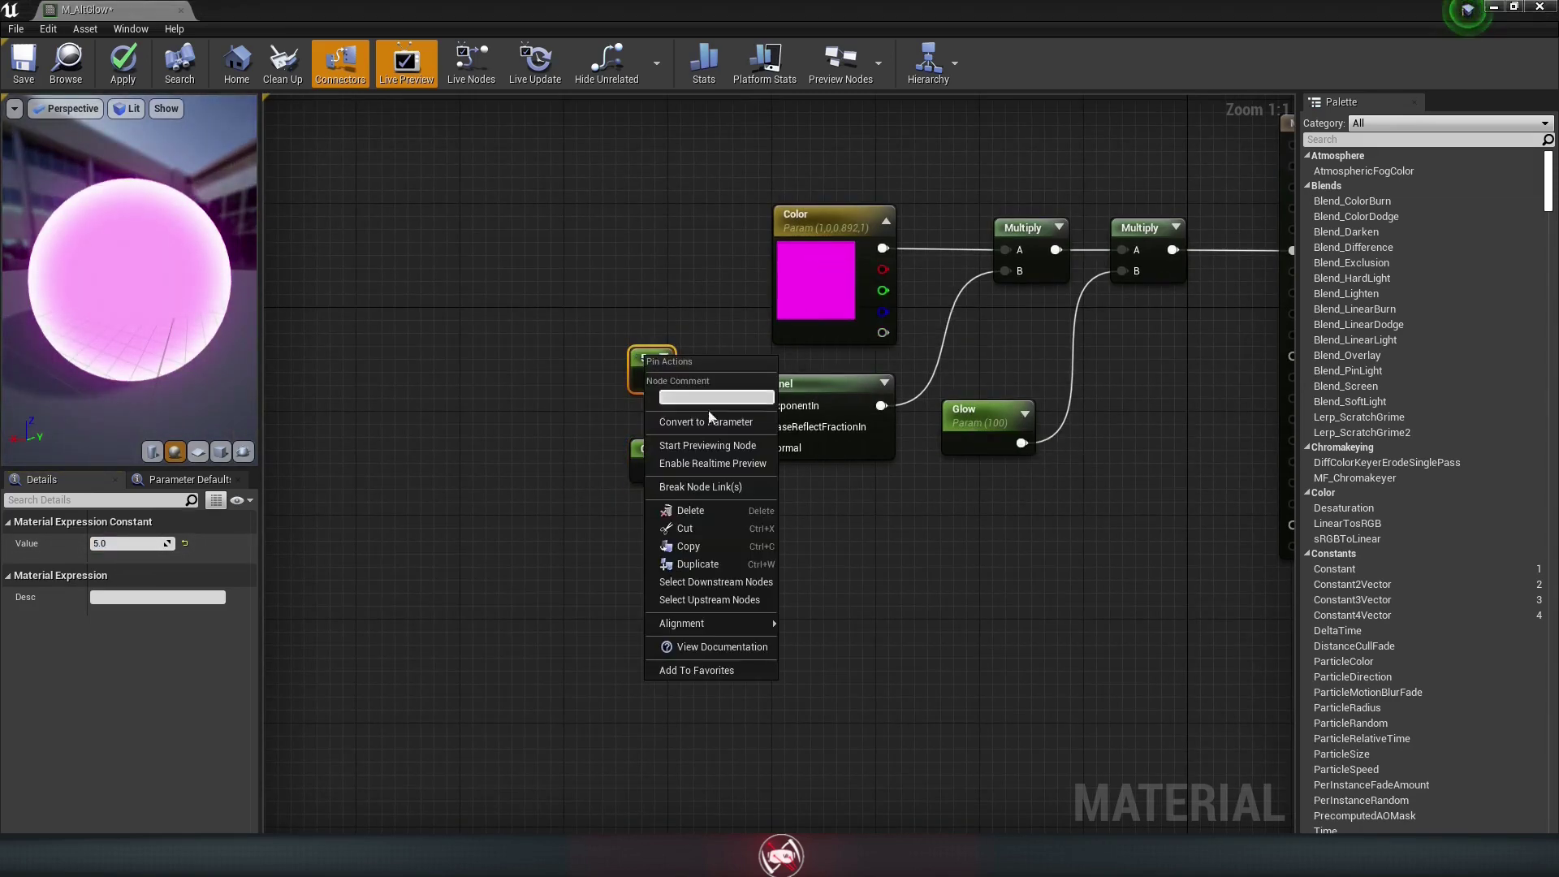
pyautogui.click(707, 423)
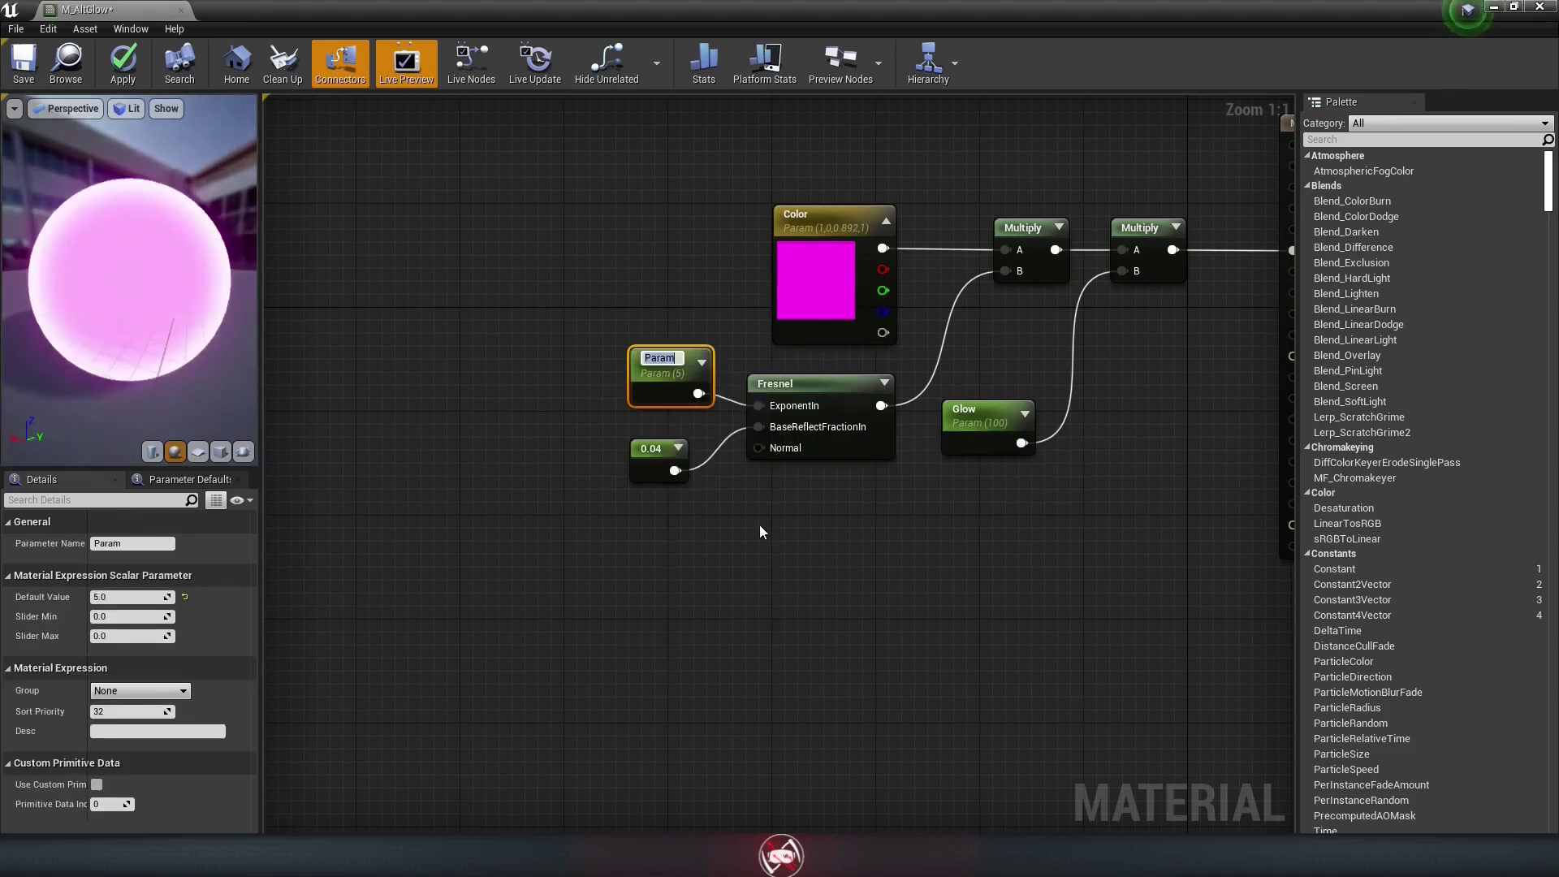
pyautogui.write('EdgeThickness')
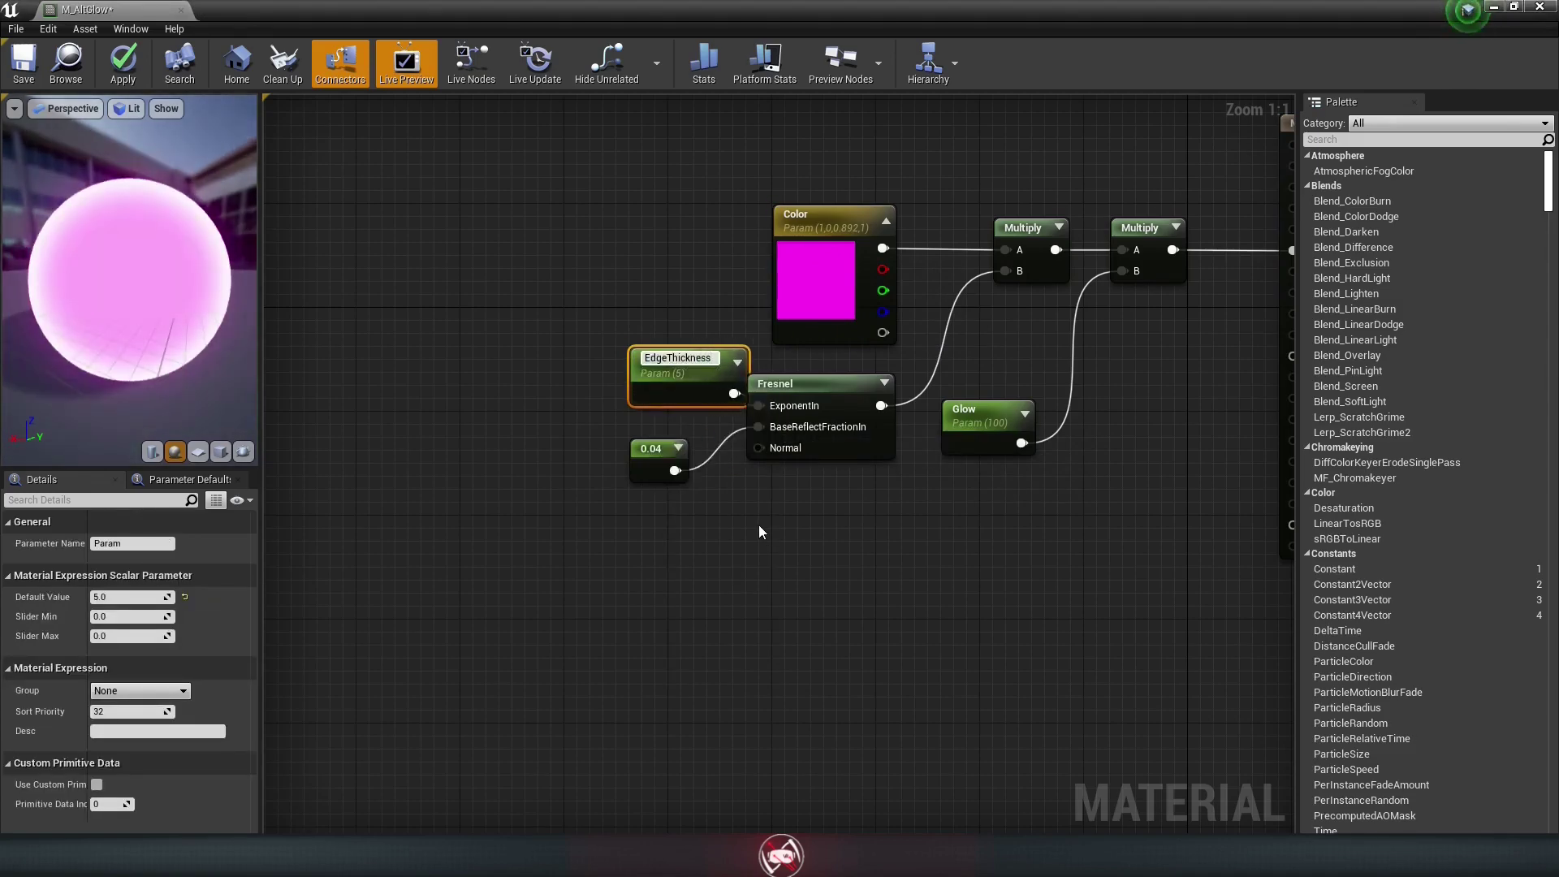
pyautogui.press('Return')
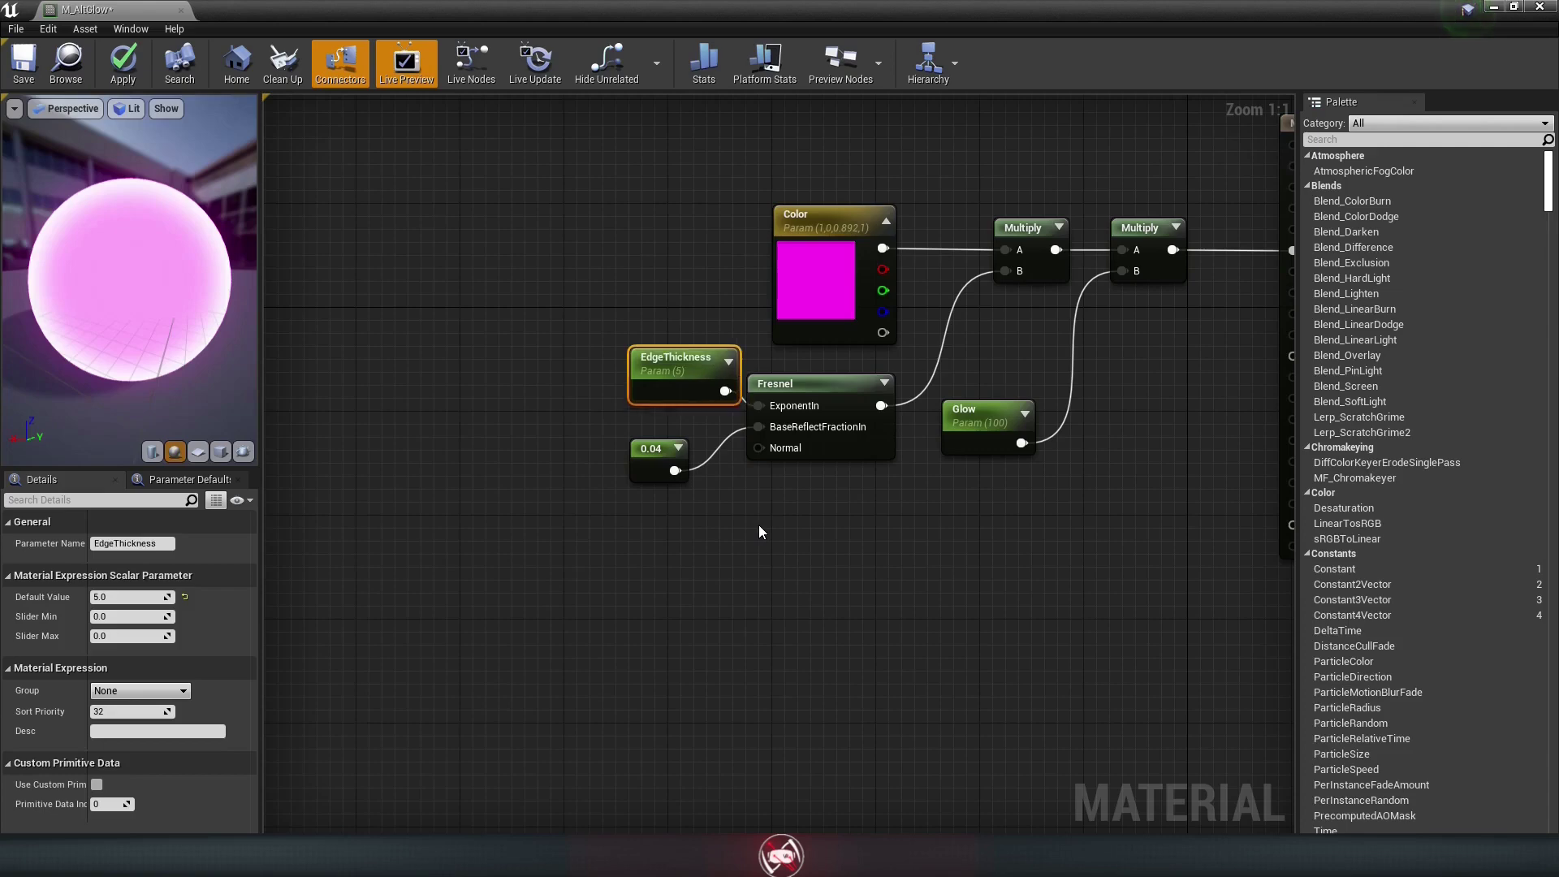
pyautogui.moveTo(686, 361); pyautogui.dragTo(635, 374)
pyautogui.click(656, 376)
# Step: Convert the 0.04 Constant node to a parameter named CoreBrightness and move it clear of the Fresnel node
pyautogui.click(653, 460)
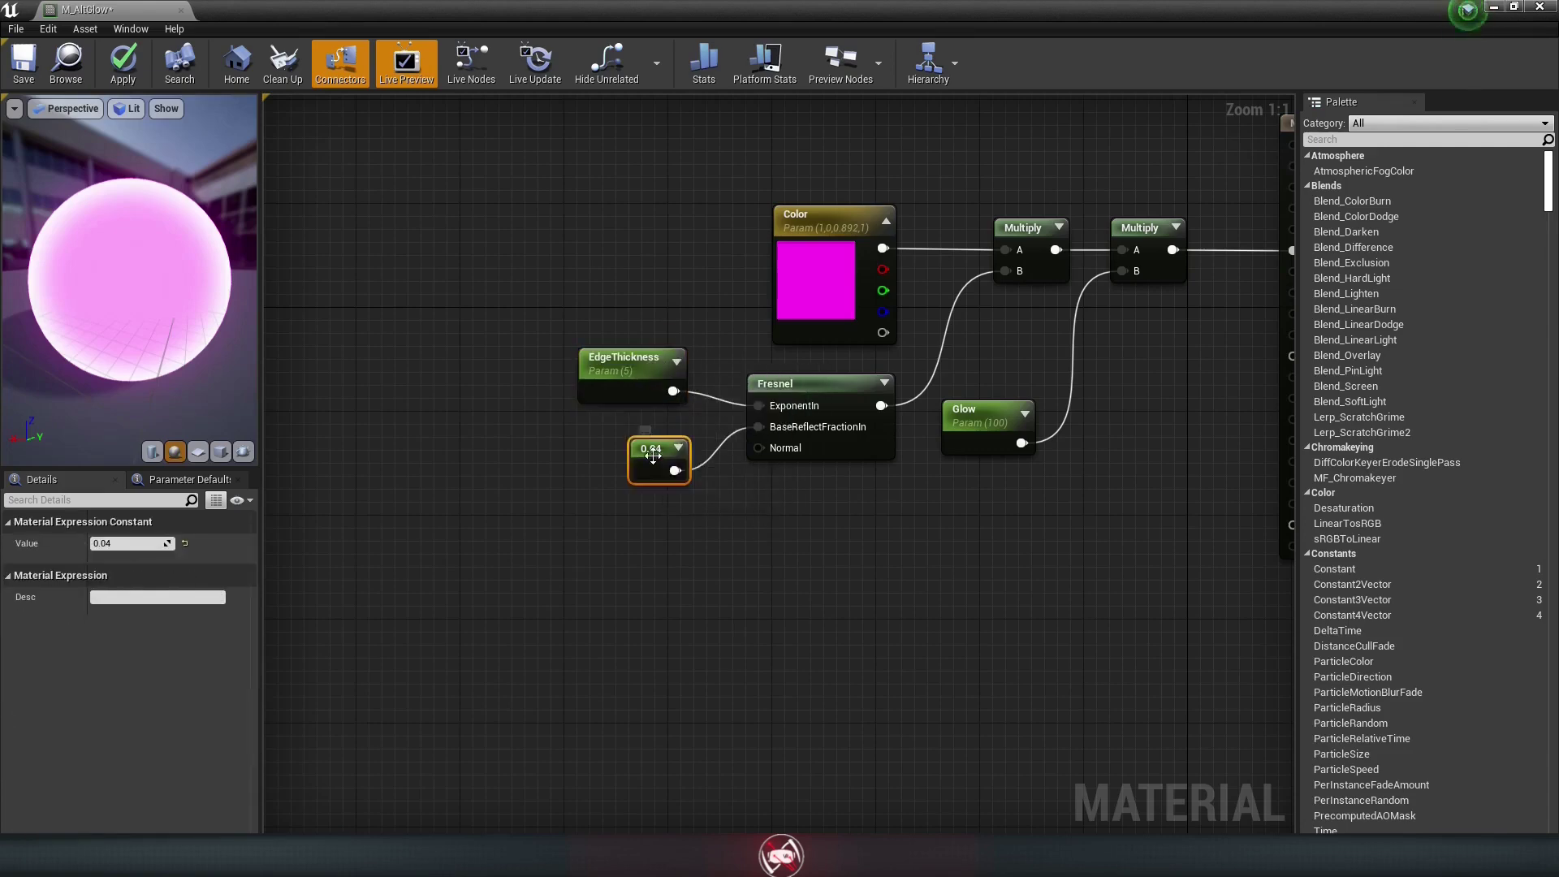
pyautogui.rightClick(653, 458)
pyautogui.click(690, 519)
pyautogui.write('C')
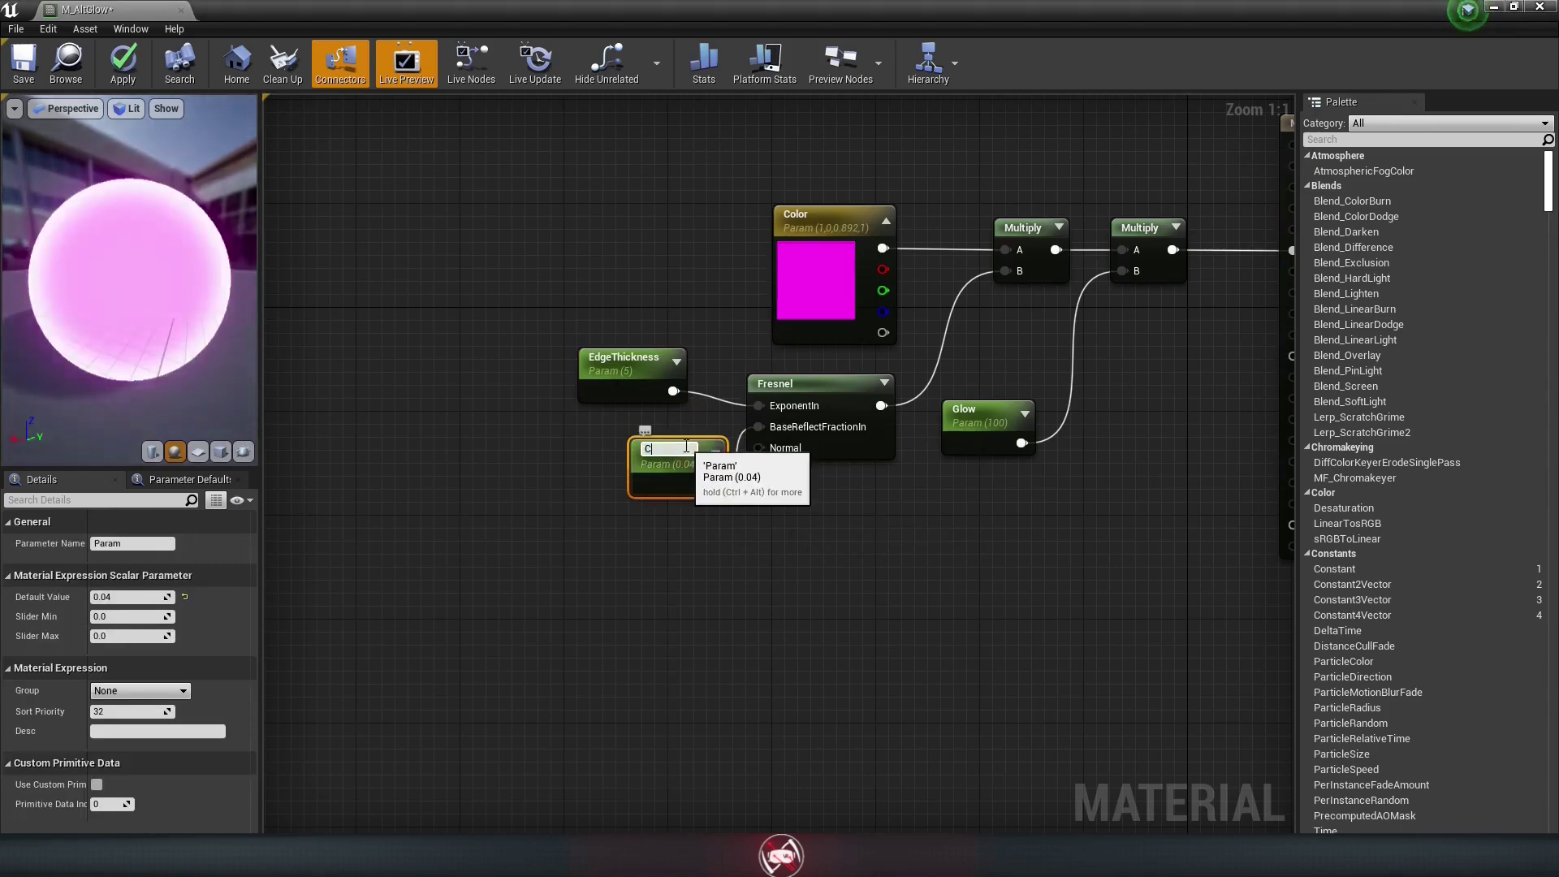
pyautogui.write('oreBrightness')
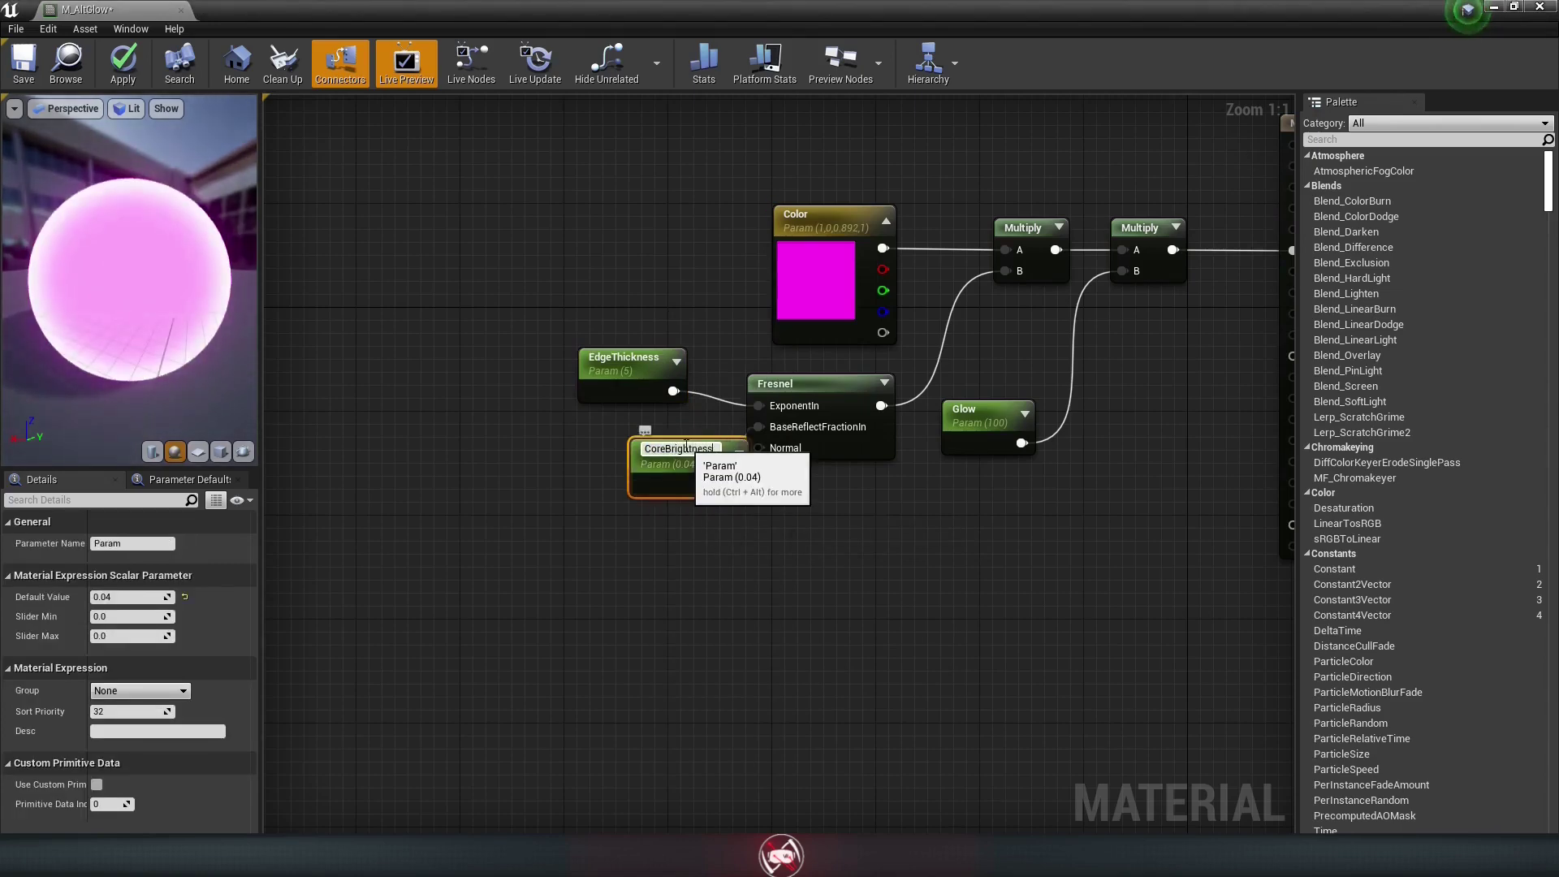
pyautogui.press('Return')
pyautogui.moveTo(692, 460); pyautogui.dragTo(640, 460)
pyautogui.click(800, 528)
pyautogui.moveTo(797, 523); pyautogui.dragTo(461, 611, button='right')
pyautogui.moveTo(665, 598); pyautogui.dragTo(728, 619, button='right')
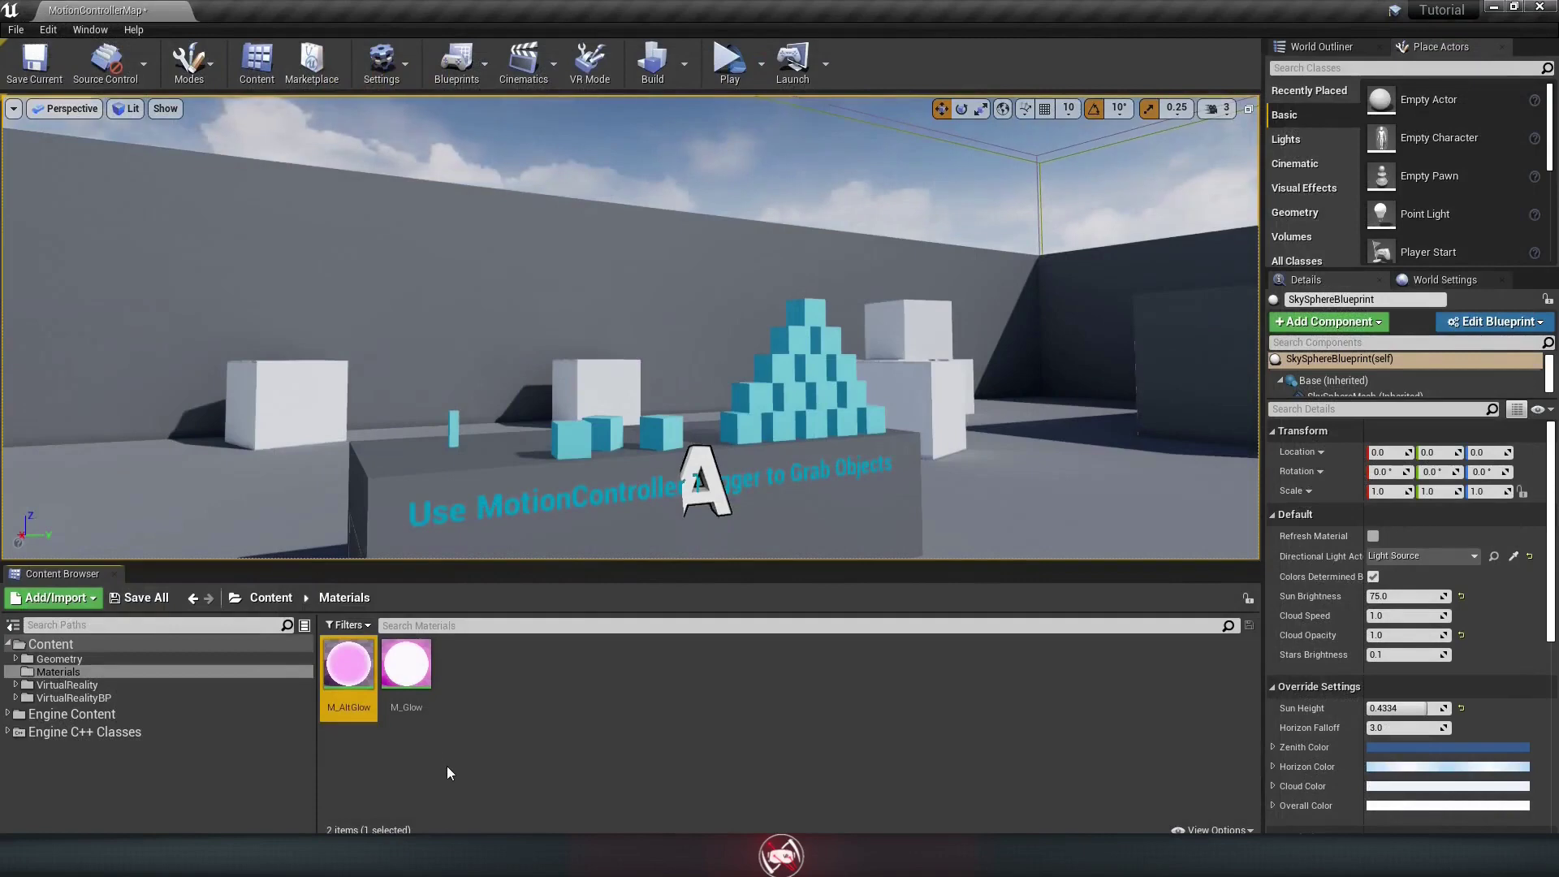
# Step: Create a material instance of M_AltGlow and name it M_Saber
pyautogui.click(568, 796)
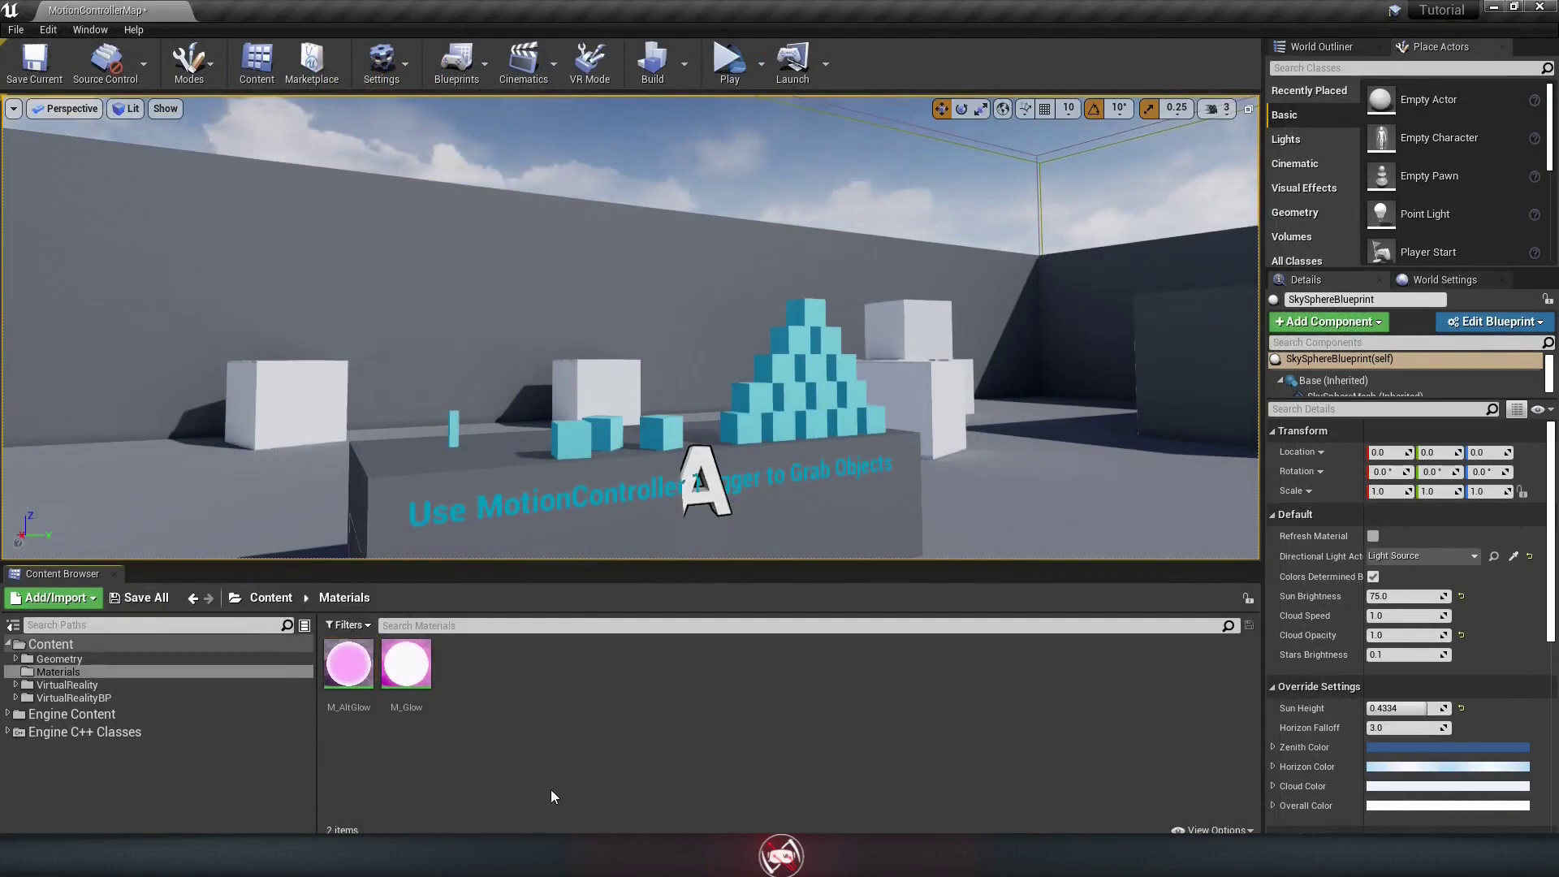
pyautogui.rightClick(361, 664)
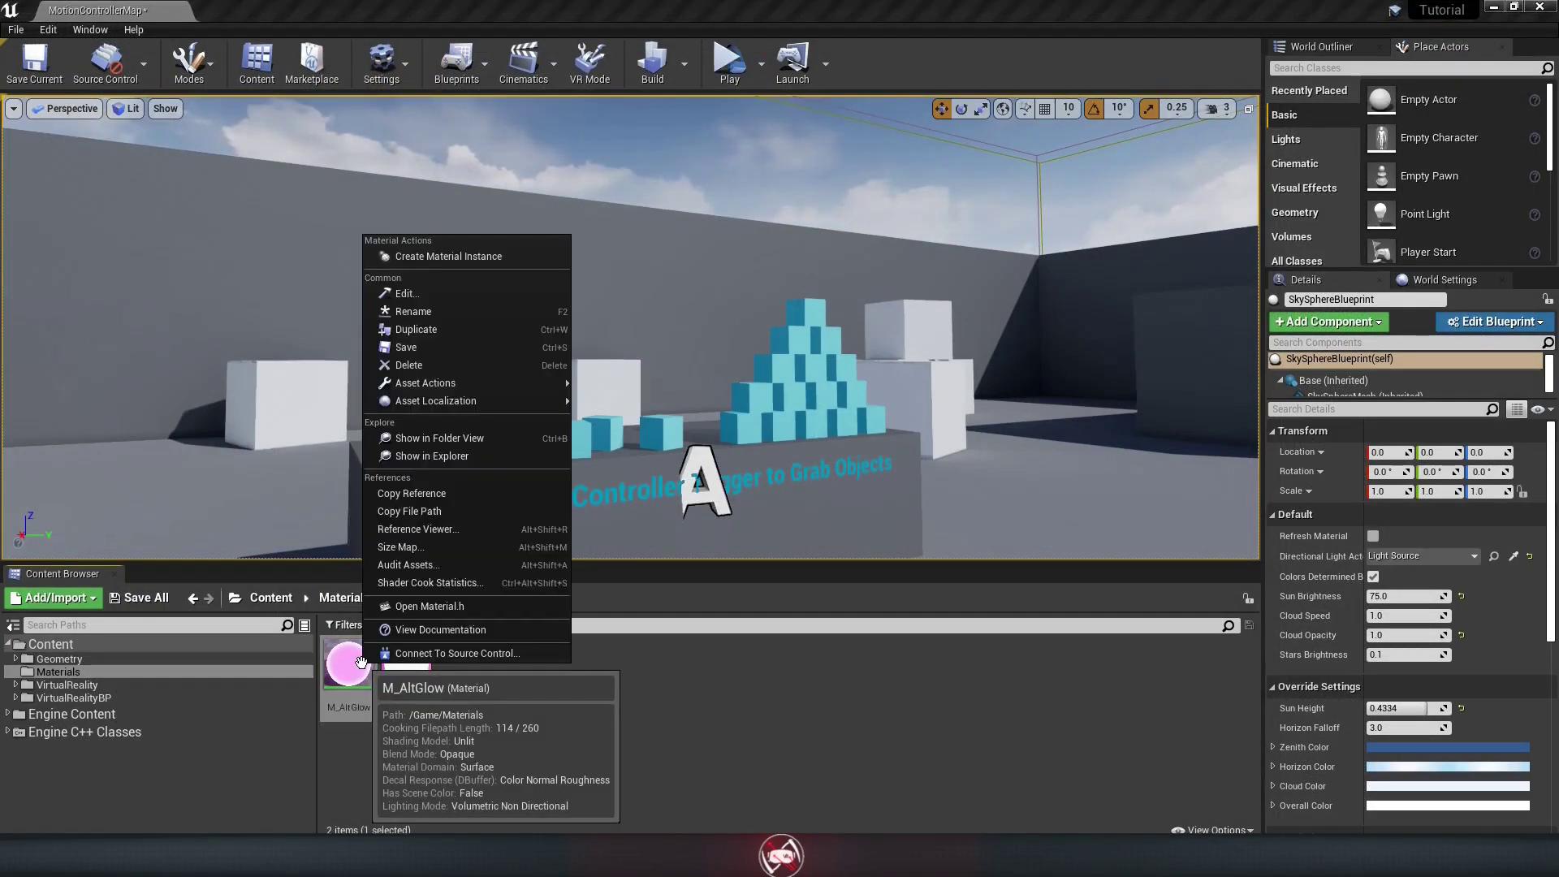
pyautogui.click(422, 257)
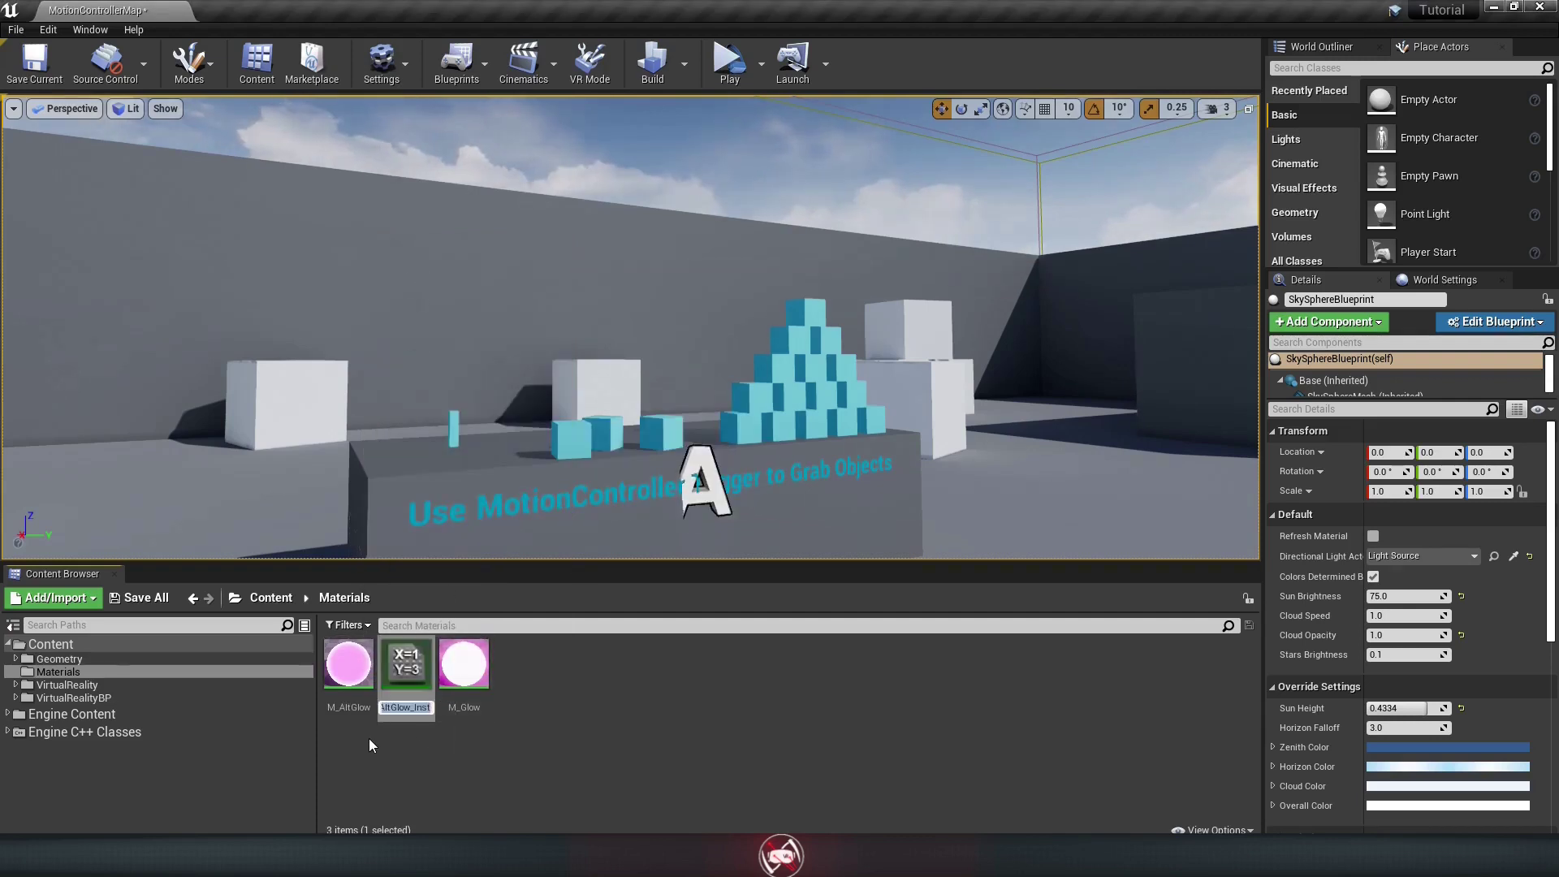
pyautogui.press('BackSpace')
pyautogui.write('M_Saber')
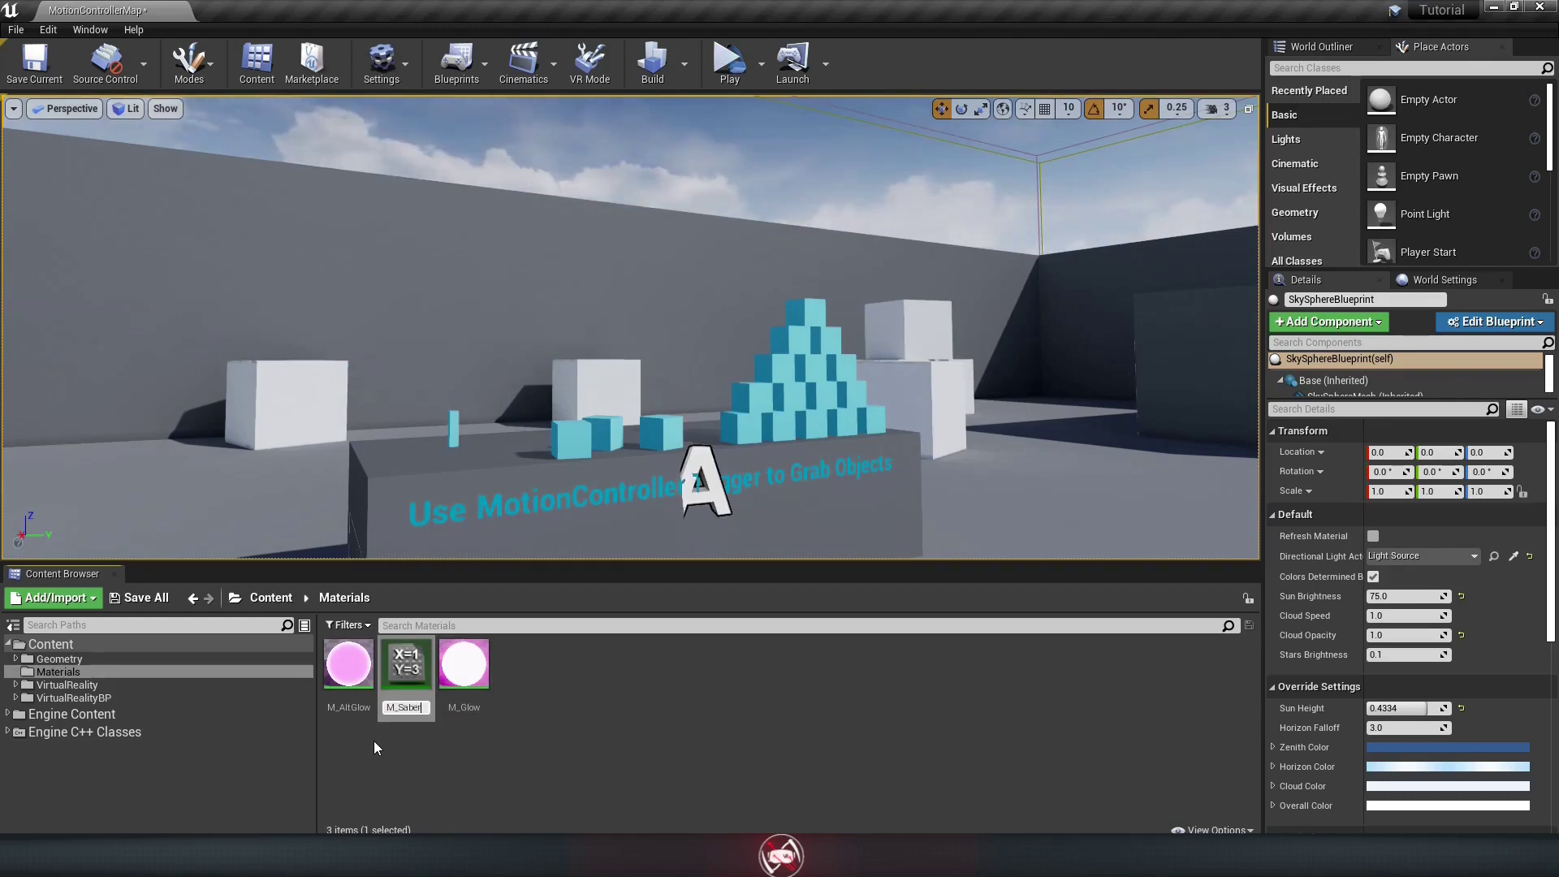
pyautogui.press('Return')
# Step: Open M_Saber and override Glow to about 109.6, EdgeThickness to about 2.87, CoreBrightness to about 0.021 and Color to magenta
pyautogui.doubleClick(479, 678)
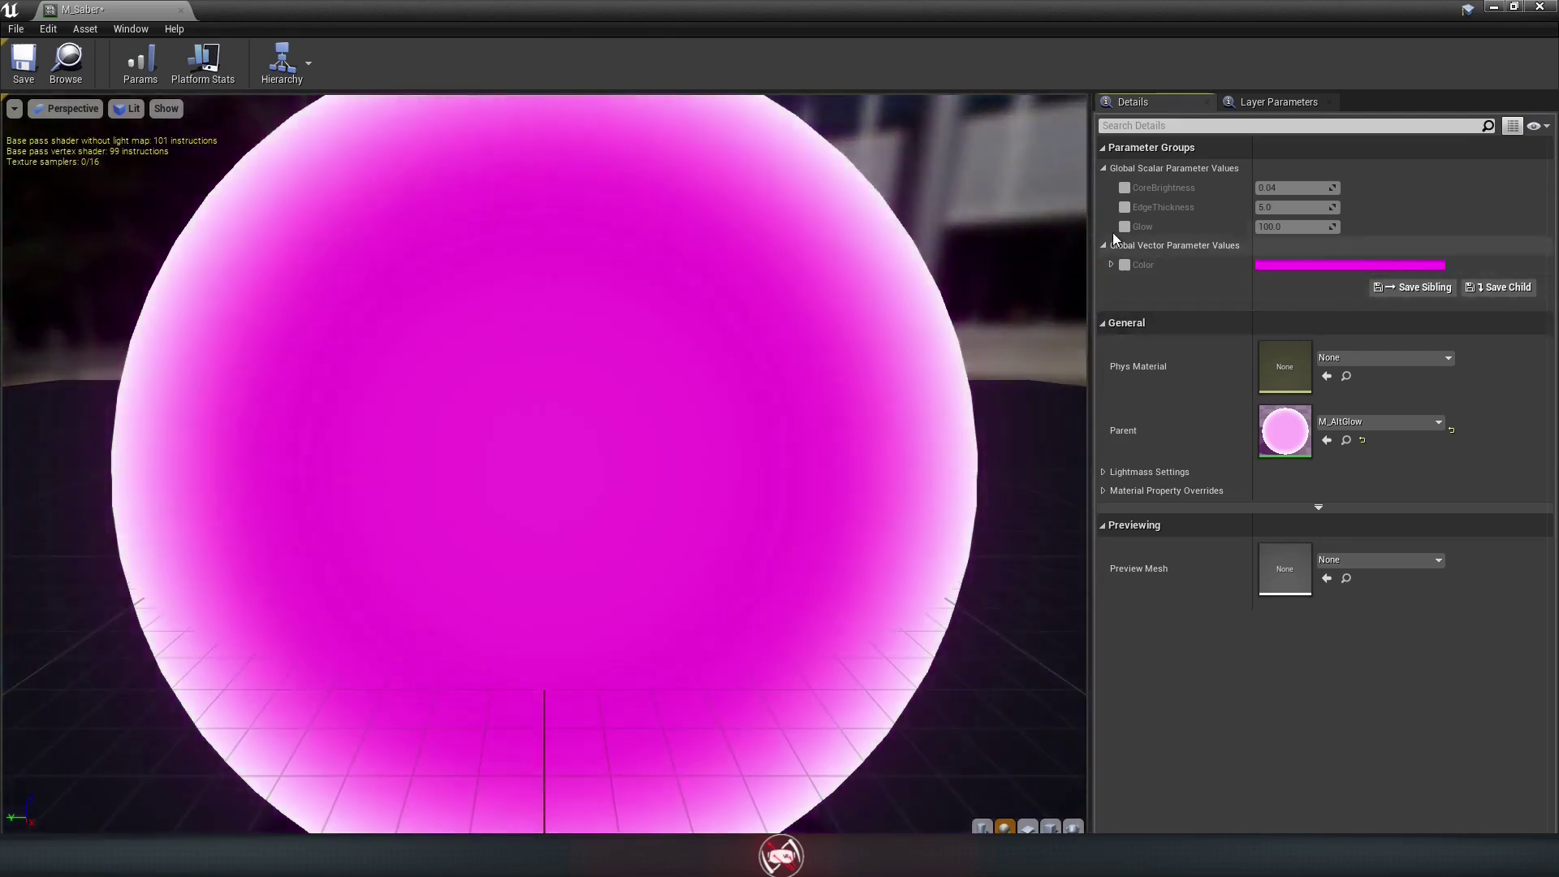
pyautogui.click(1125, 227)
pyautogui.moveTo(1273, 226); pyautogui.dragTo(1380, 227)
pyautogui.moveTo(1285, 228)
pyautogui.mouseDown()
pyautogui.moveTo(1332, 227)
pyautogui.moveTo(1207, 213)
pyautogui.moveTo(1284, 225)
pyautogui.moveTo(1301, 208)
pyautogui.moveTo(1269, 208)
pyautogui.mouseUp()
pyautogui.click(1125, 207)
pyautogui.click(1124, 186)
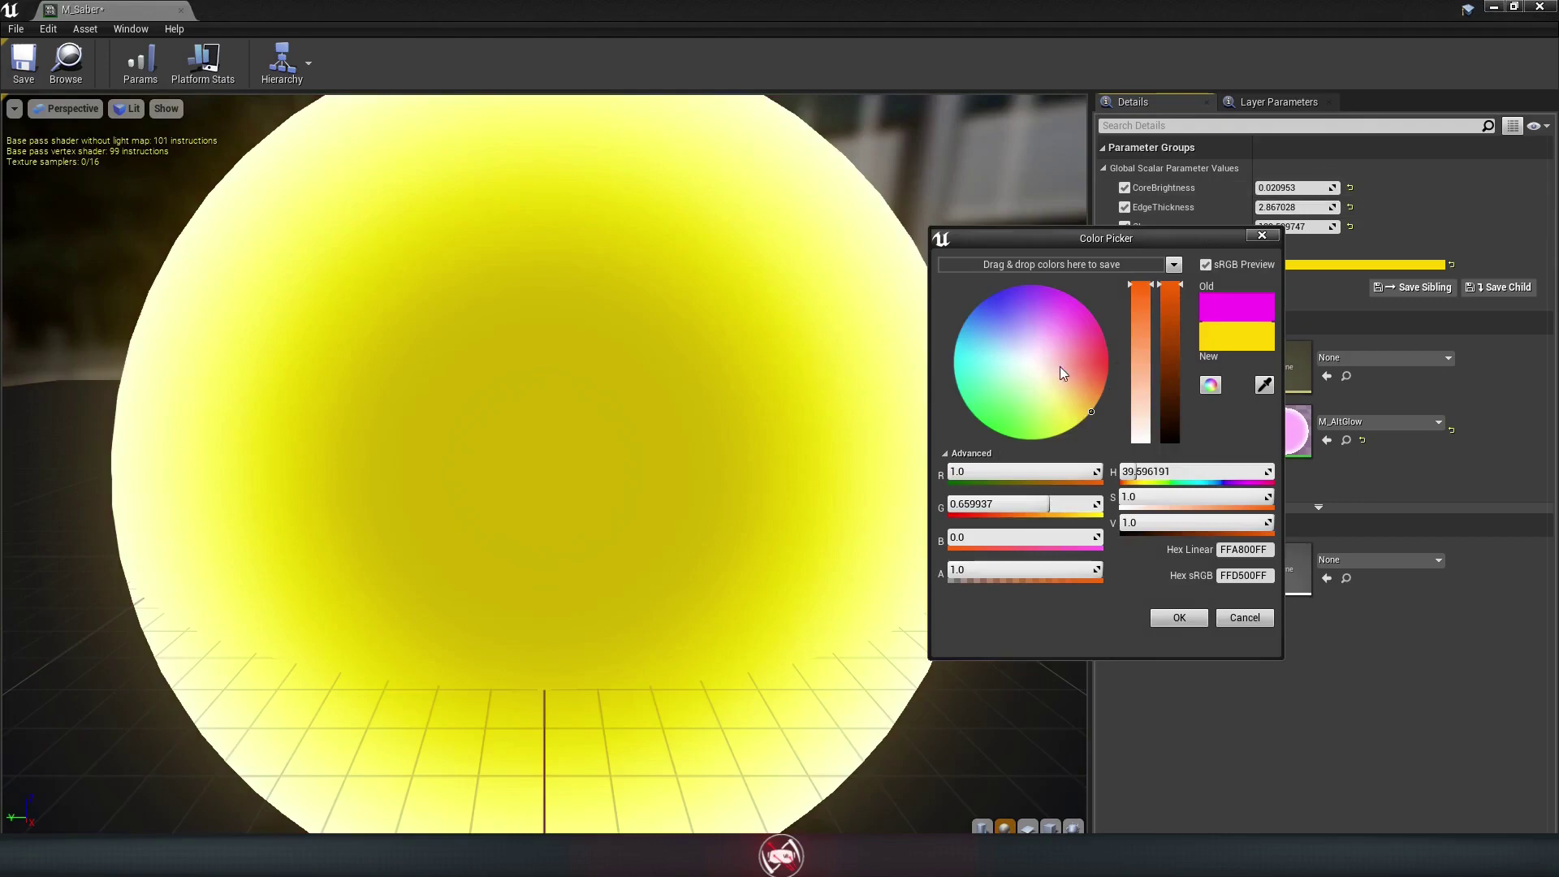
pyautogui.moveTo(1060, 367); pyautogui.dragTo(1075, 270)
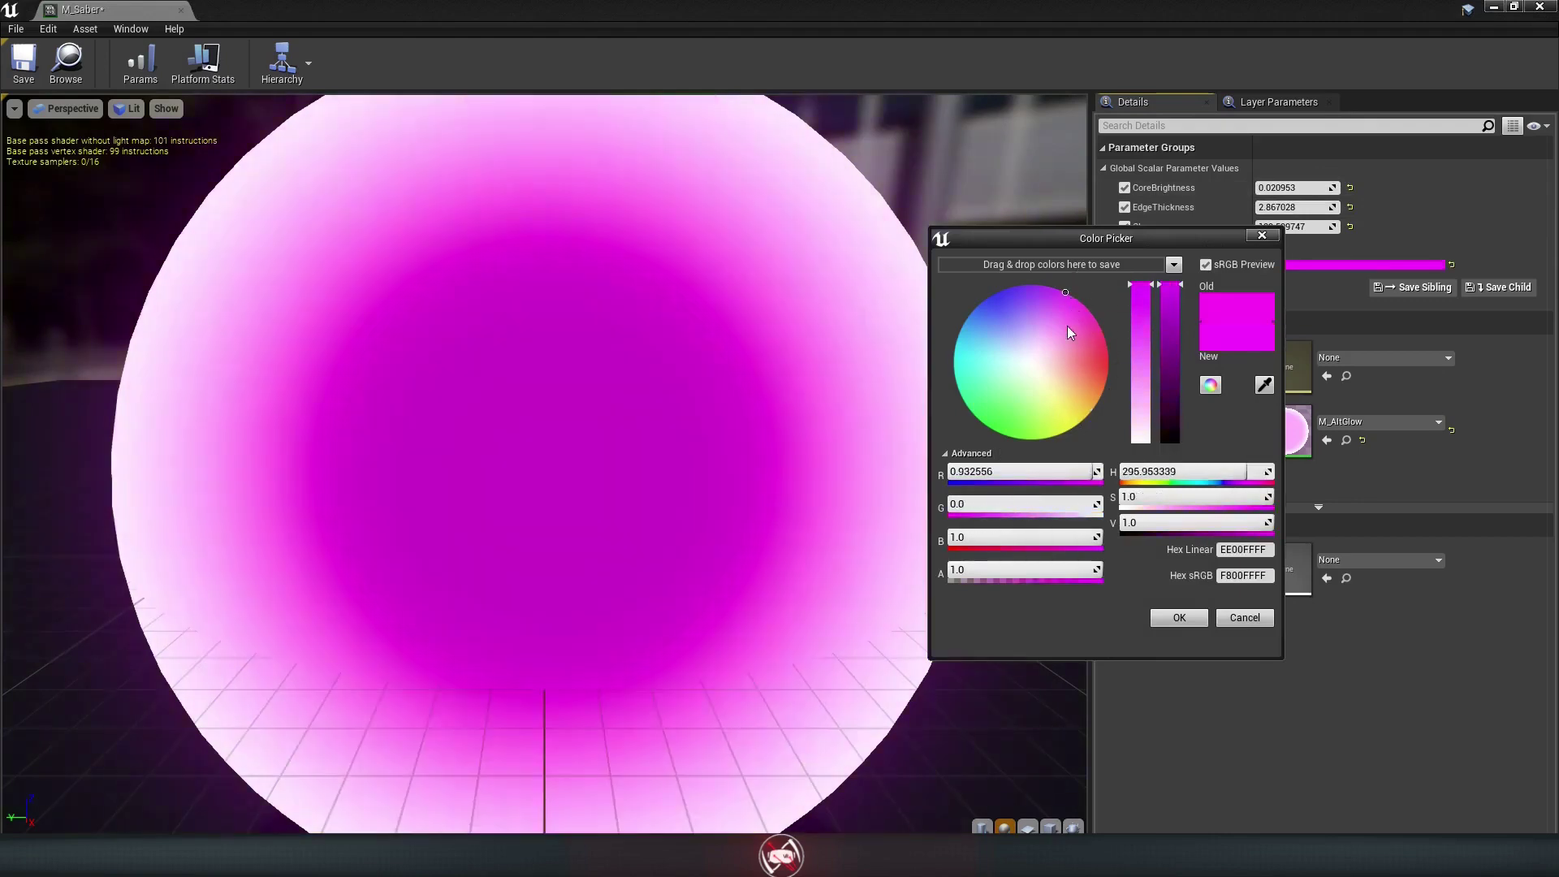
pyautogui.click(717, 343)
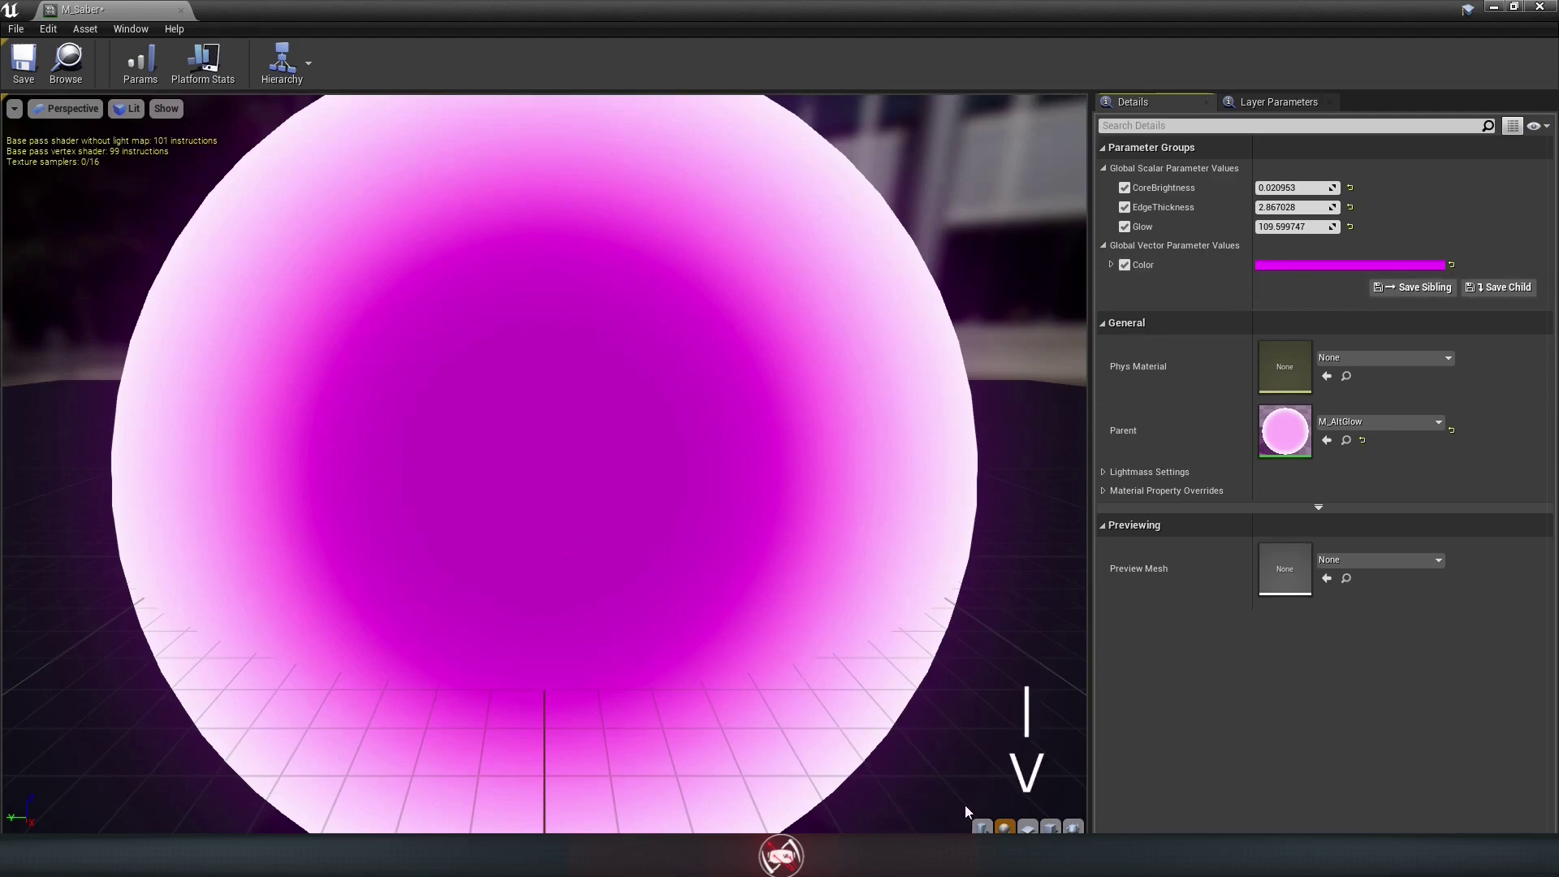
# Step: Preview M_Saber on a cylinder, tune CoreBrightness to about 0.011, EdgeThickness to about 2.51 and Glow to about 177.7, and save the instance
pyautogui.click(981, 828)
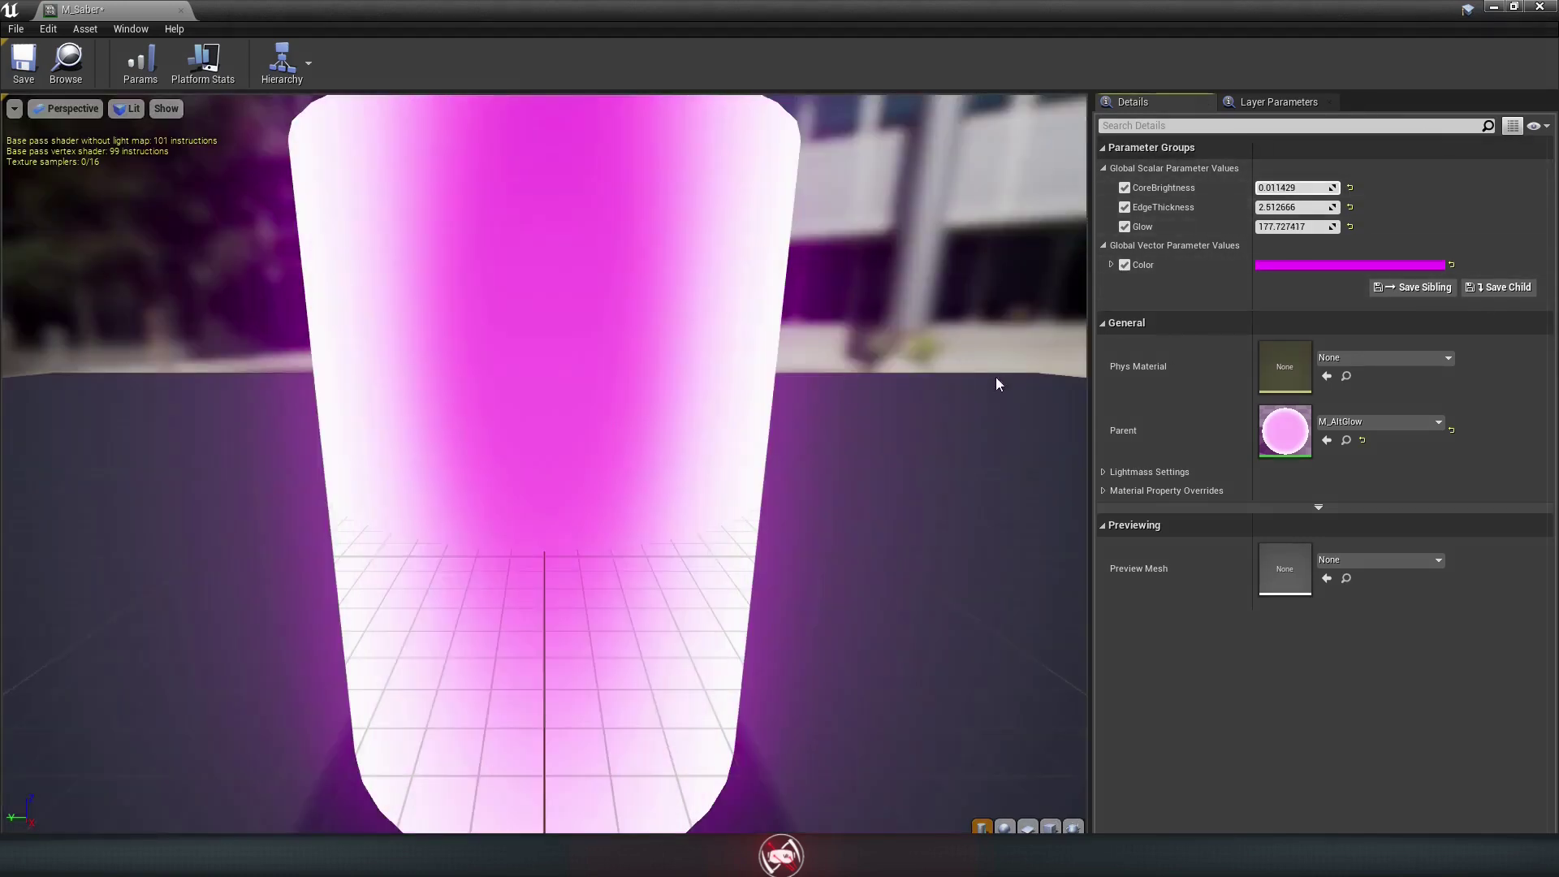
pyautogui.click(24, 61)
pyautogui.click(180, 10)
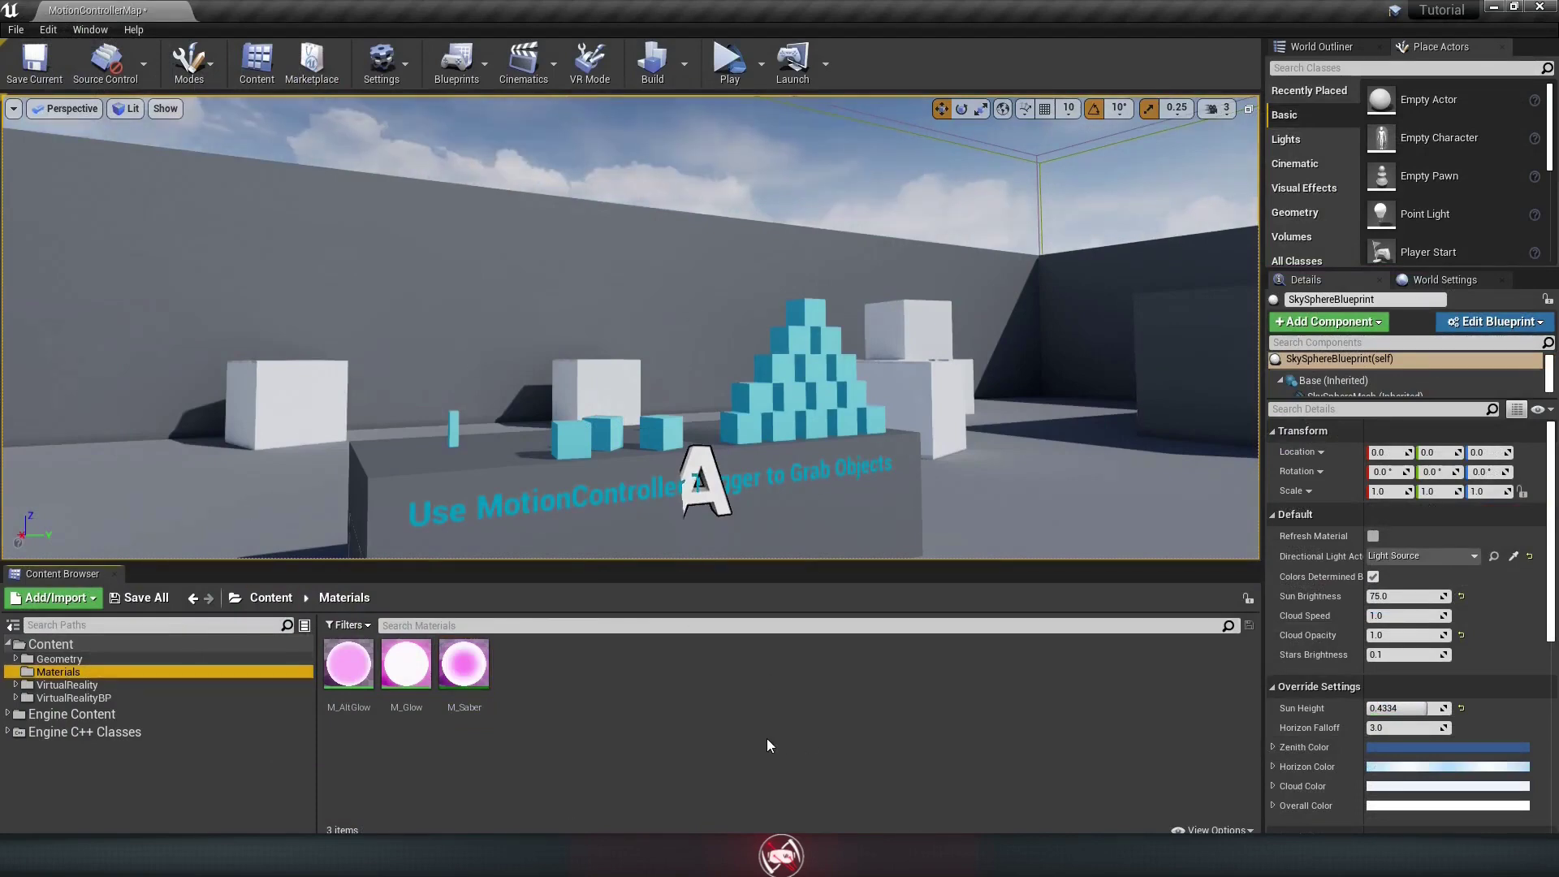
# Step: Locate the BP_Saber asset from its thin upright block in the level and open it for editing
pyautogui.click(70, 697)
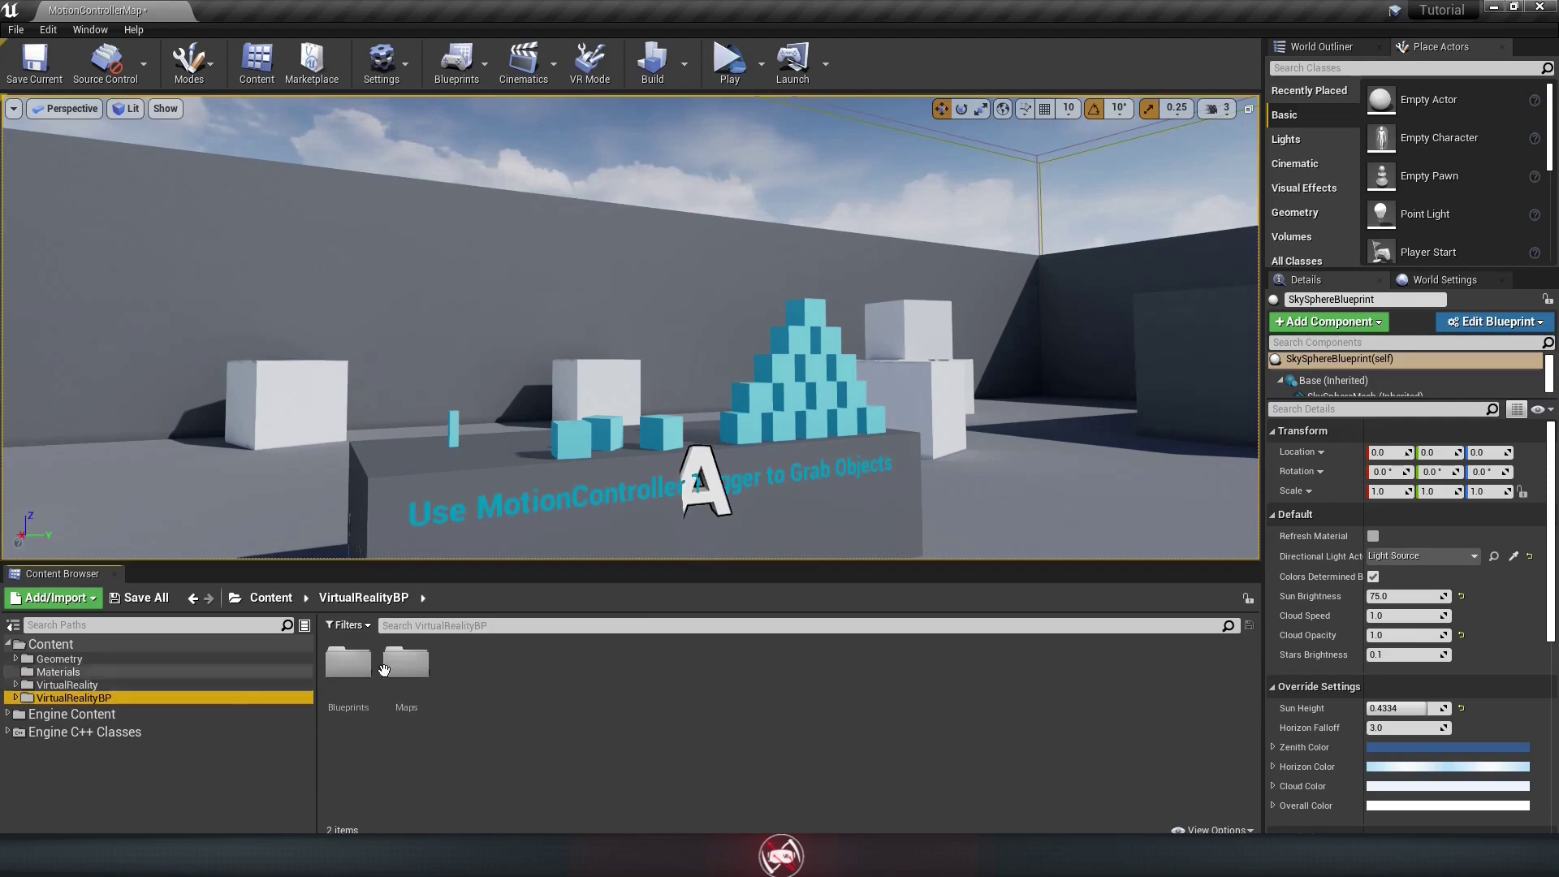
pyautogui.doubleClick(349, 662)
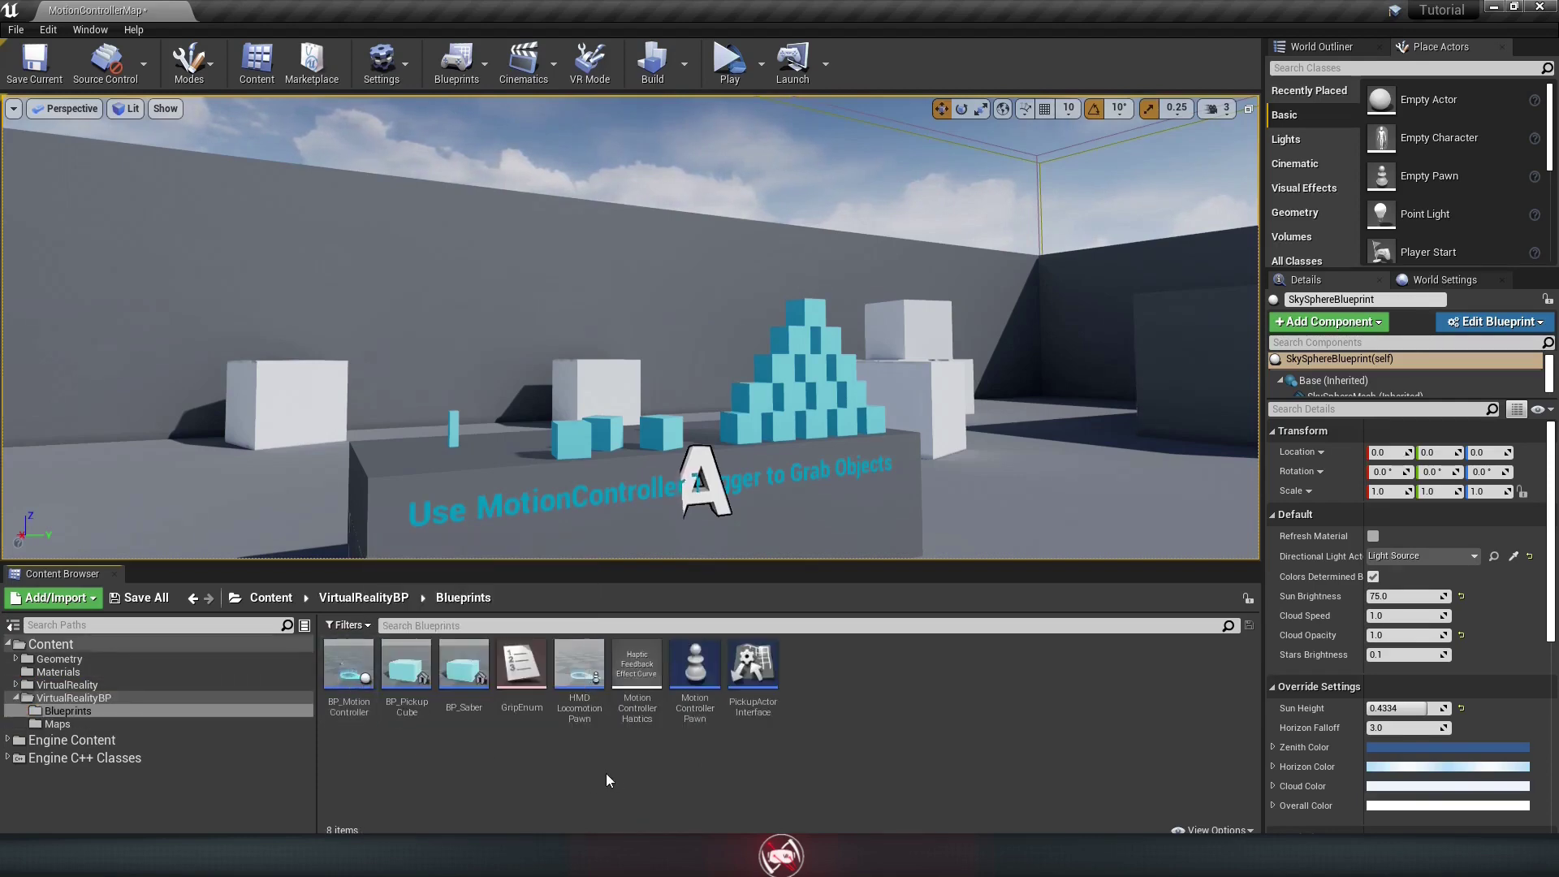
pyautogui.rightClick(456, 429)
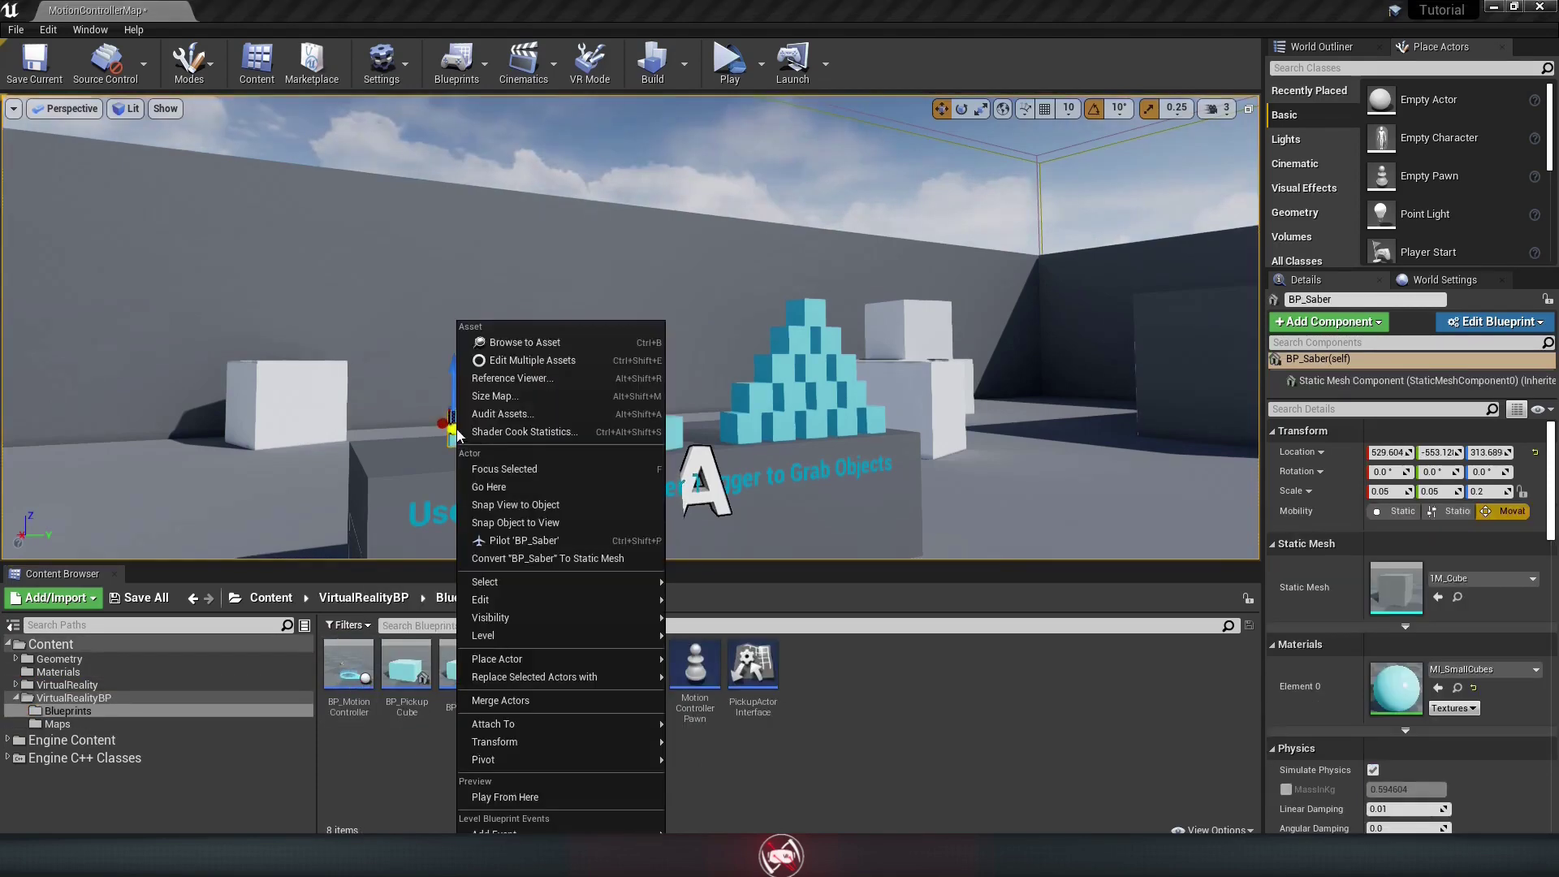
pyautogui.click(553, 341)
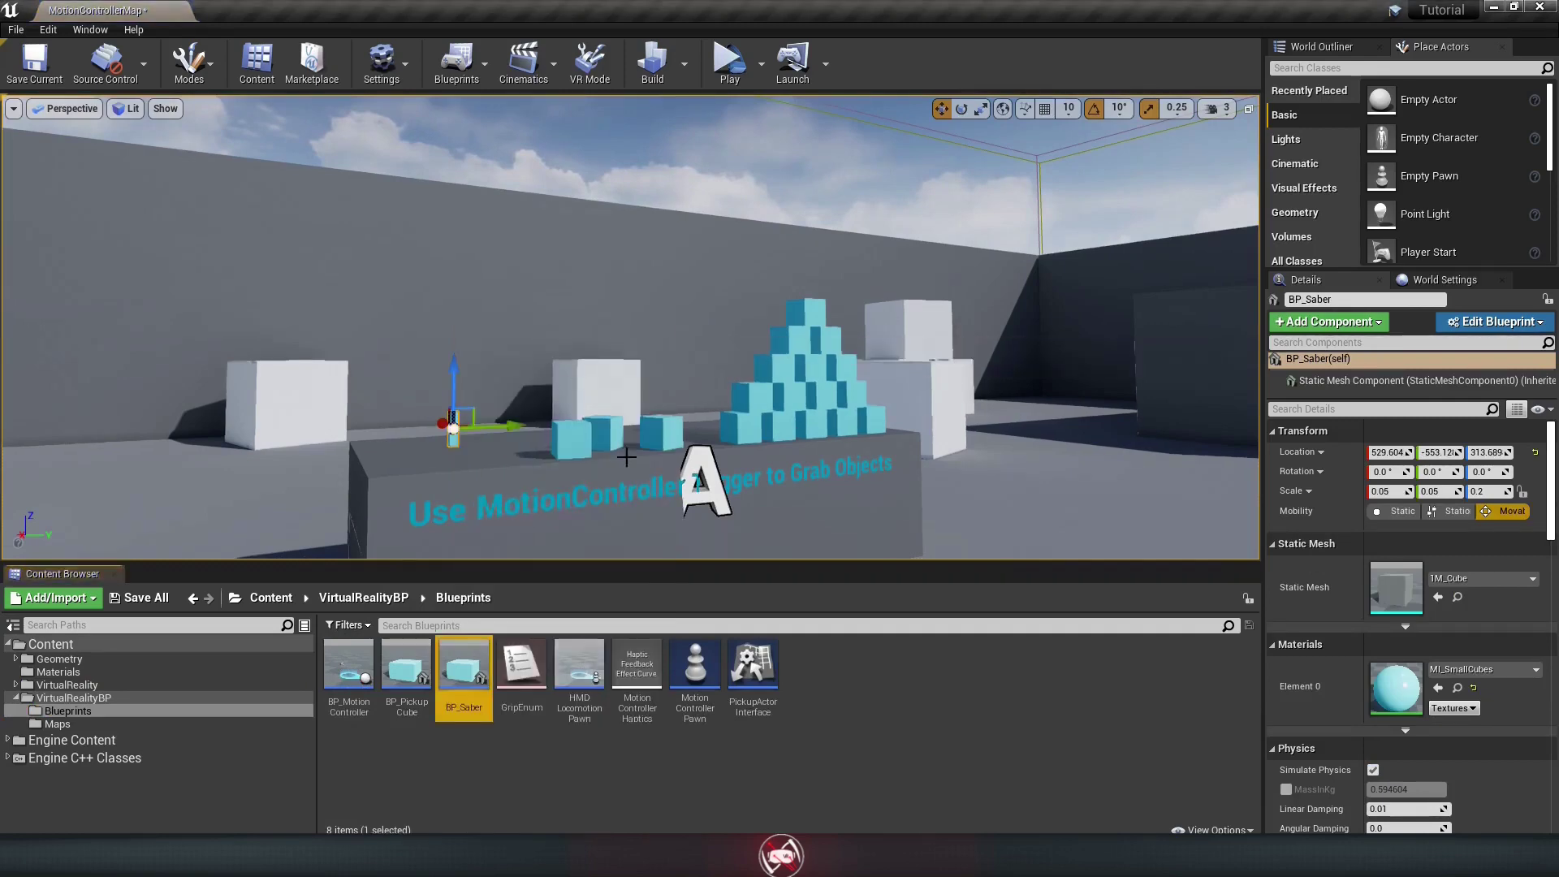
pyautogui.doubleClick(460, 662)
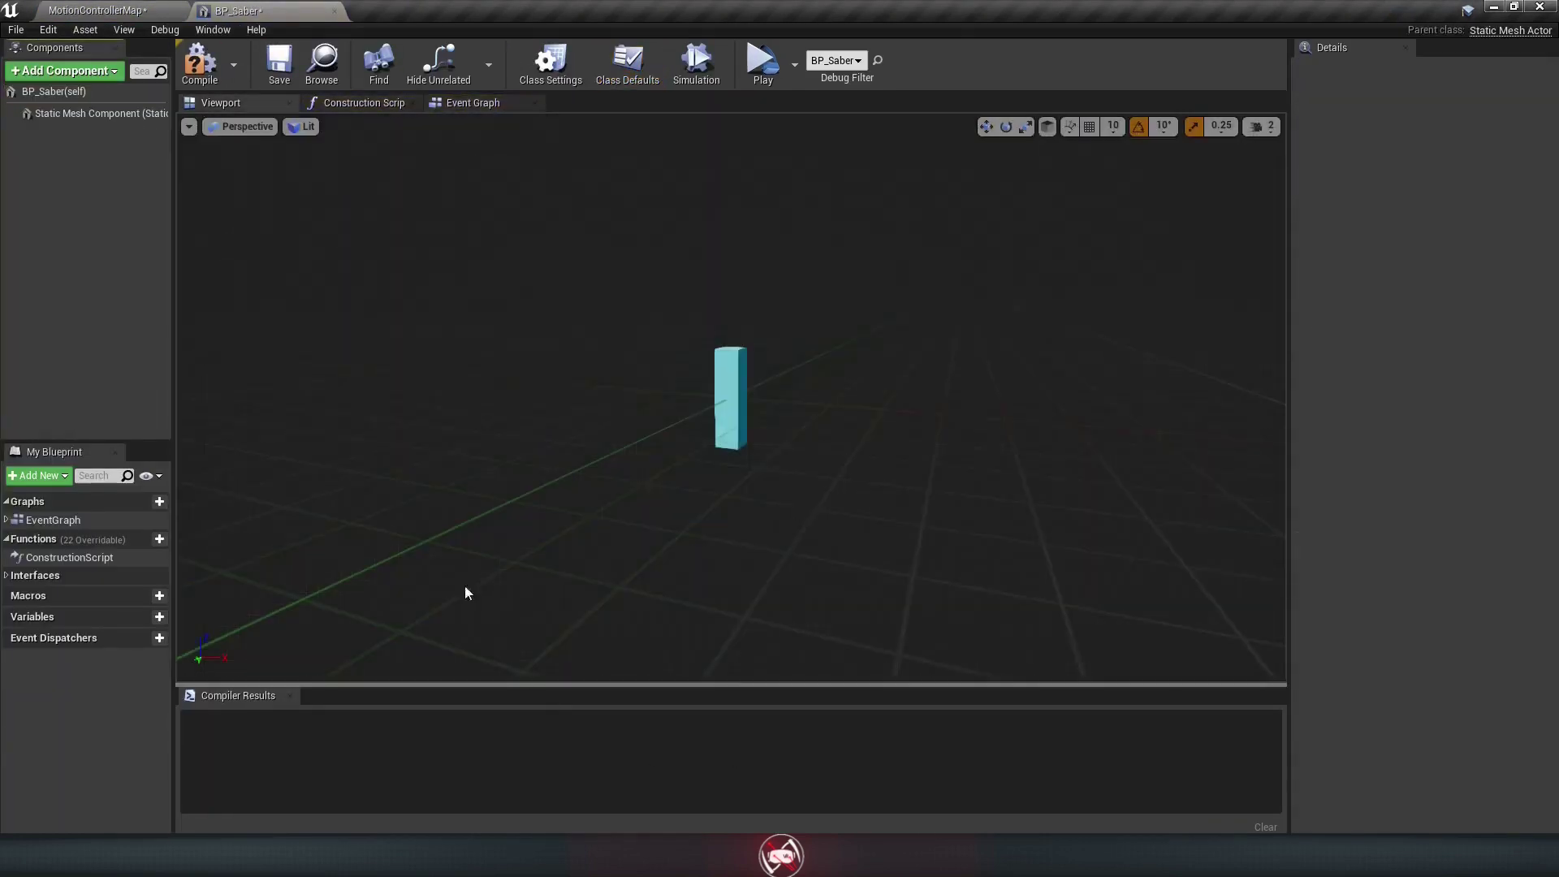
# Step: Add a Child Actor component under BP_Saber's Static Mesh component
pyautogui.click(64, 114)
pyautogui.click(47, 70)
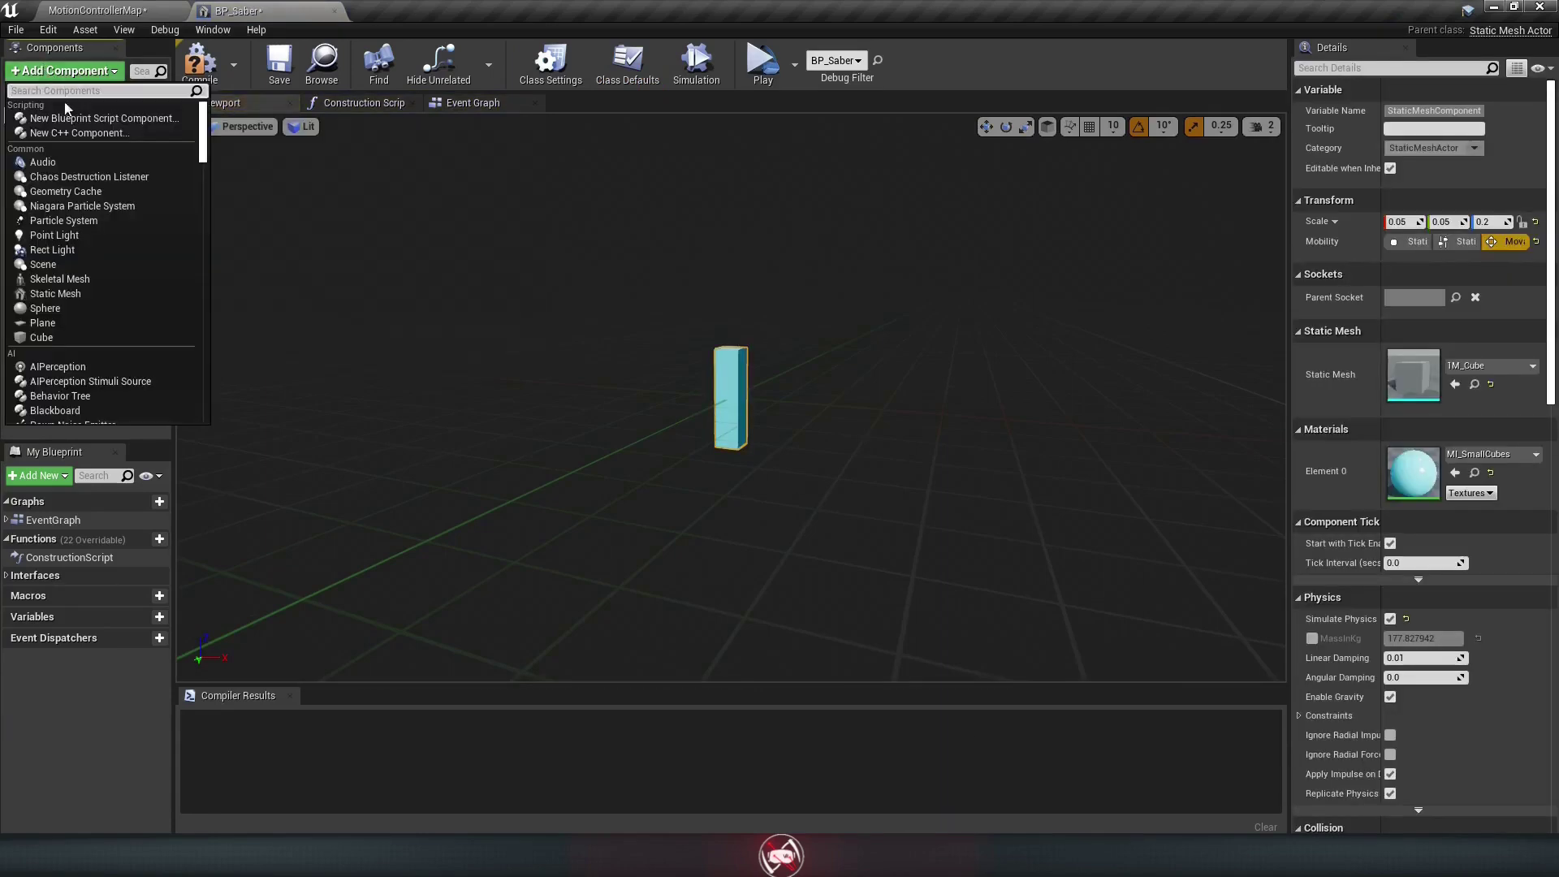
pyautogui.write('Child actor')
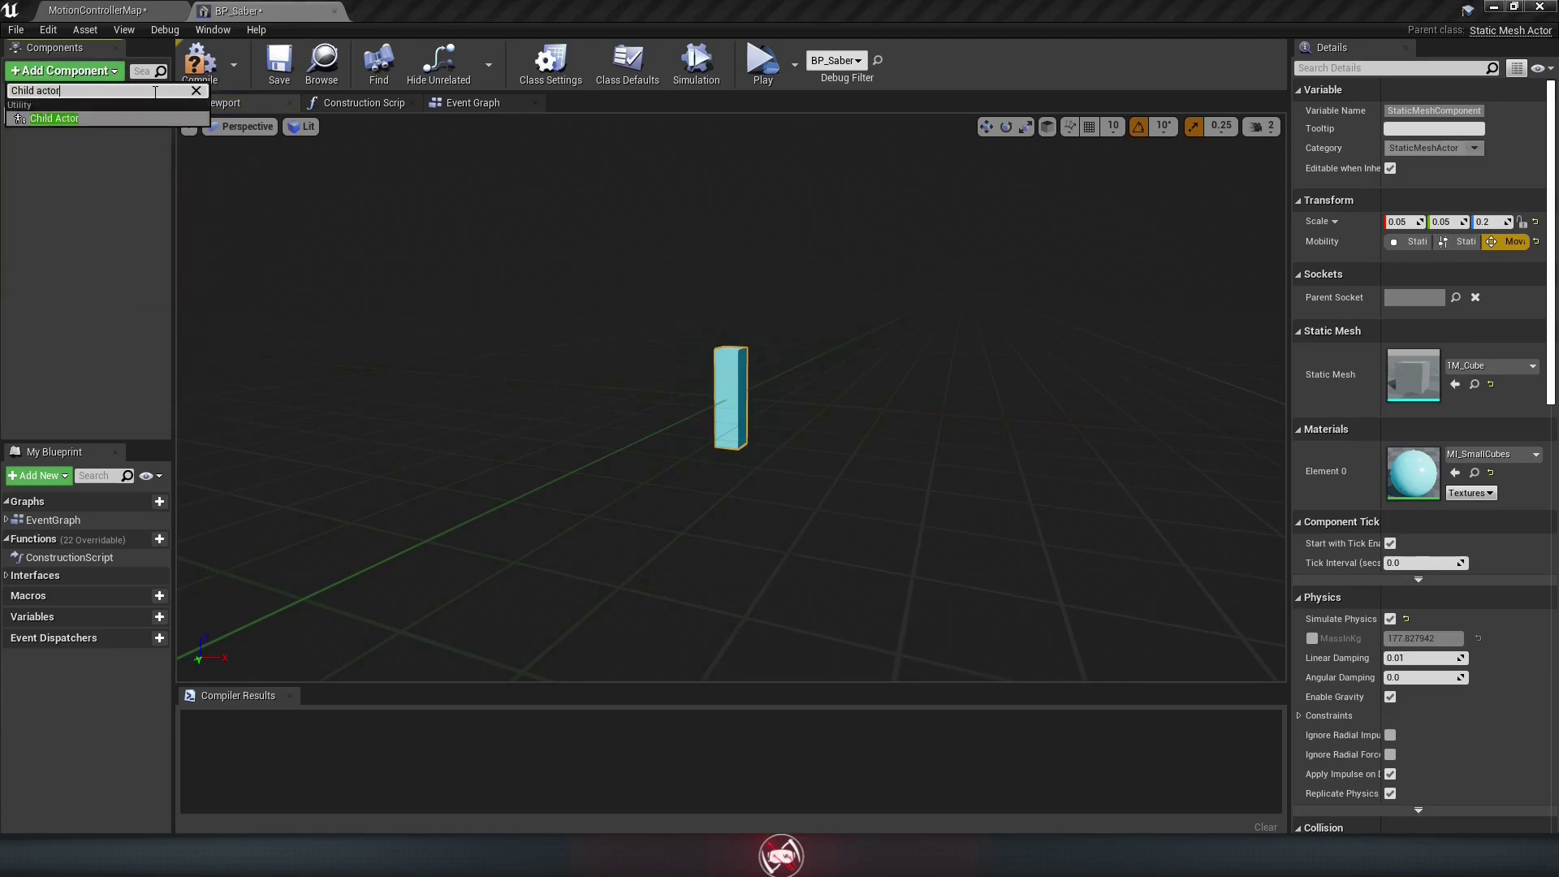
pyautogui.press('Return')
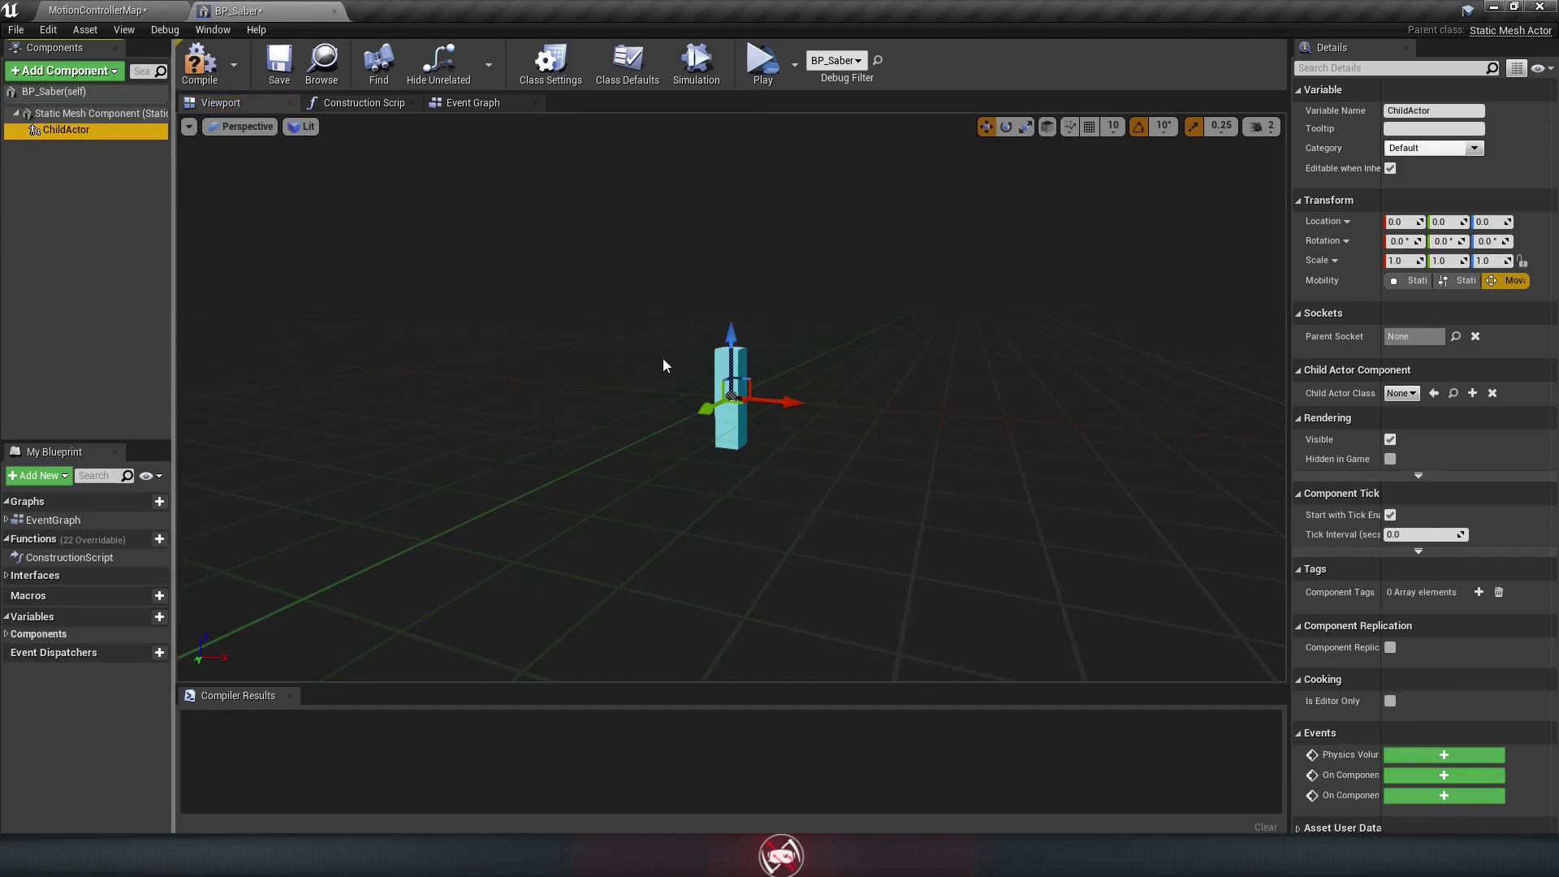
# Step: Raise the Child Actor to the top of the handle block, at Z about 50.64, and switch its scale type to World
pyautogui.click(69, 131)
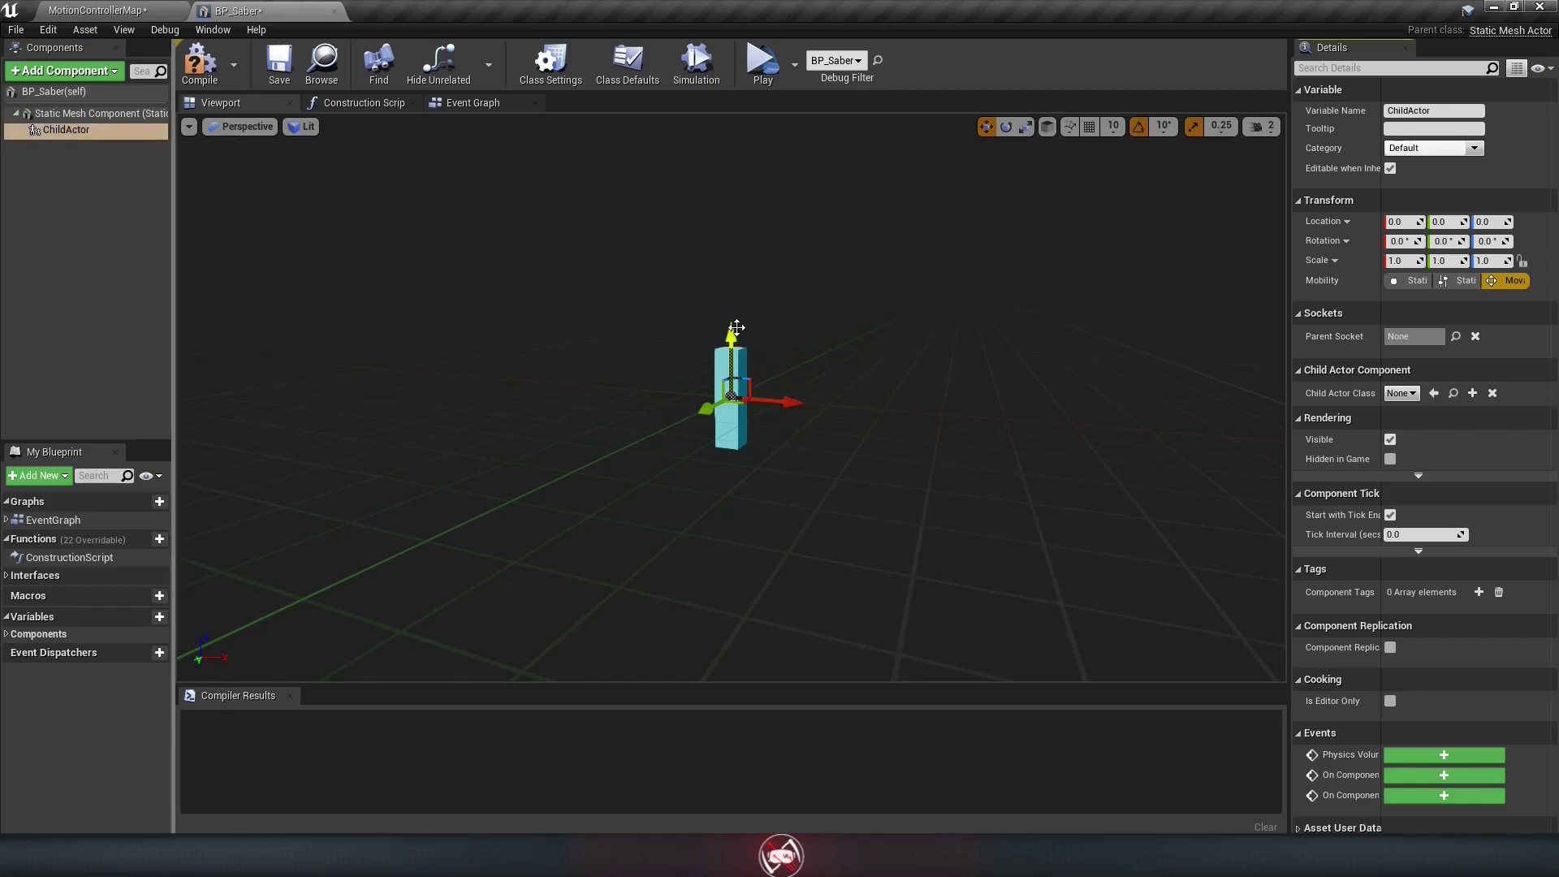
pyautogui.moveTo(734, 327); pyautogui.dragTo(742, 277)
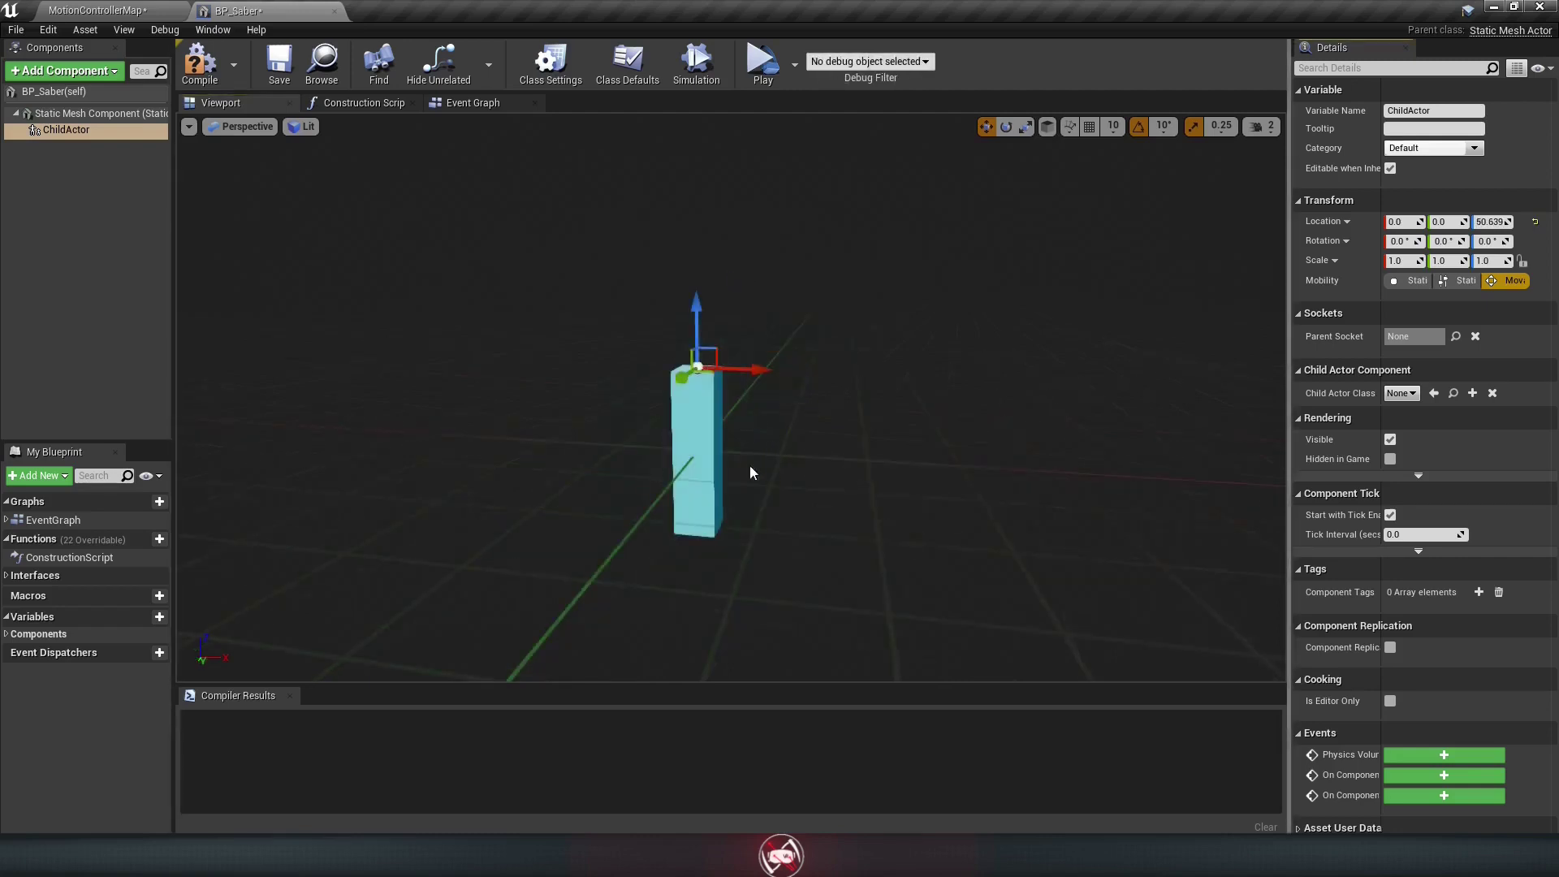
pyautogui.click(1331, 261)
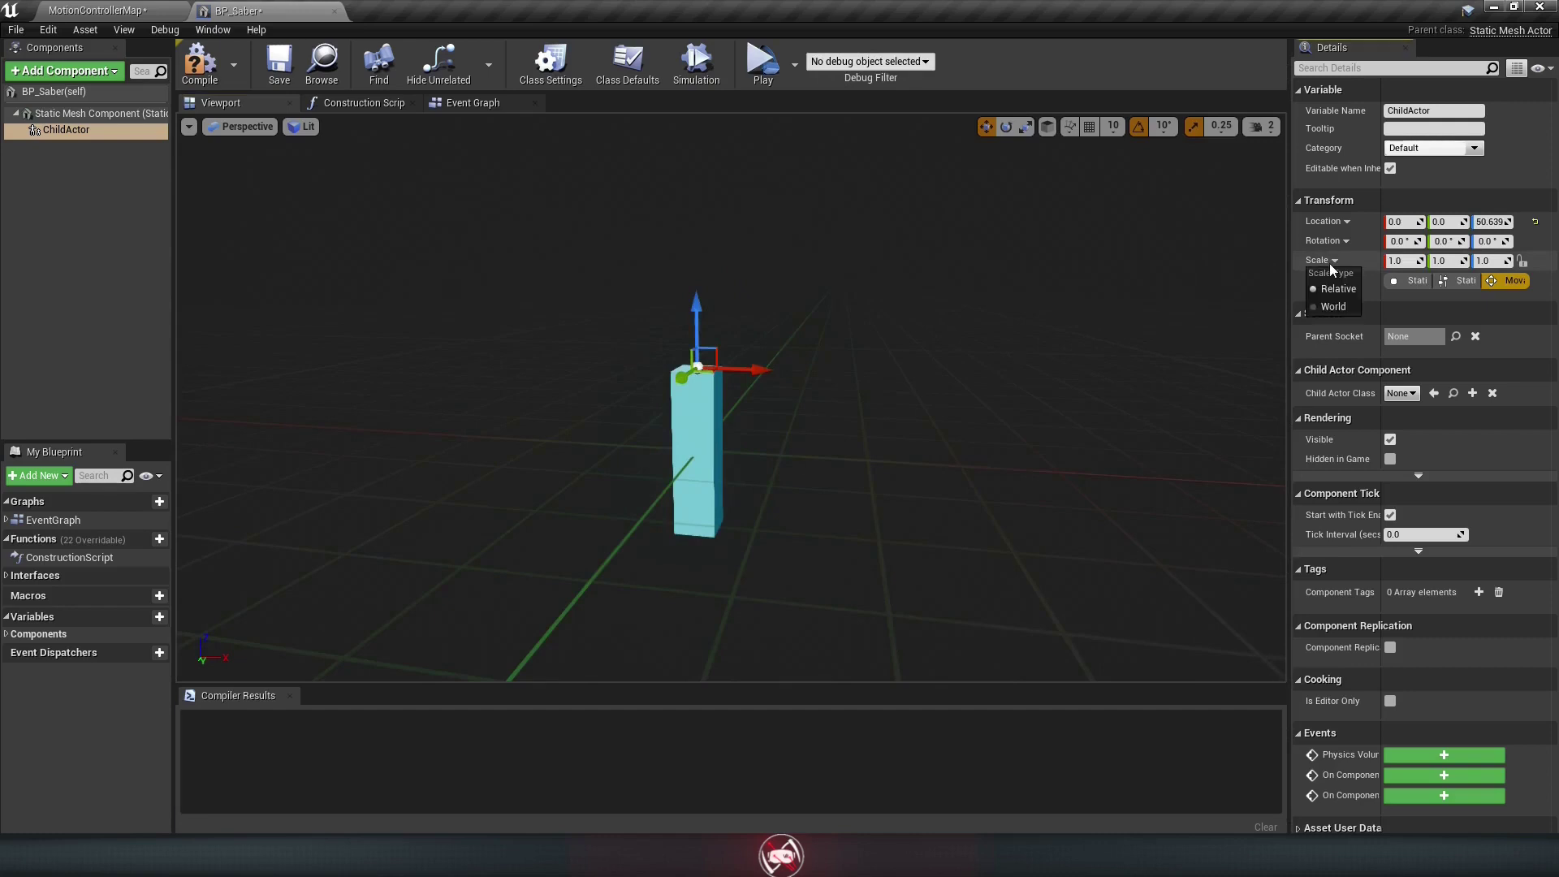
pyautogui.click(1337, 312)
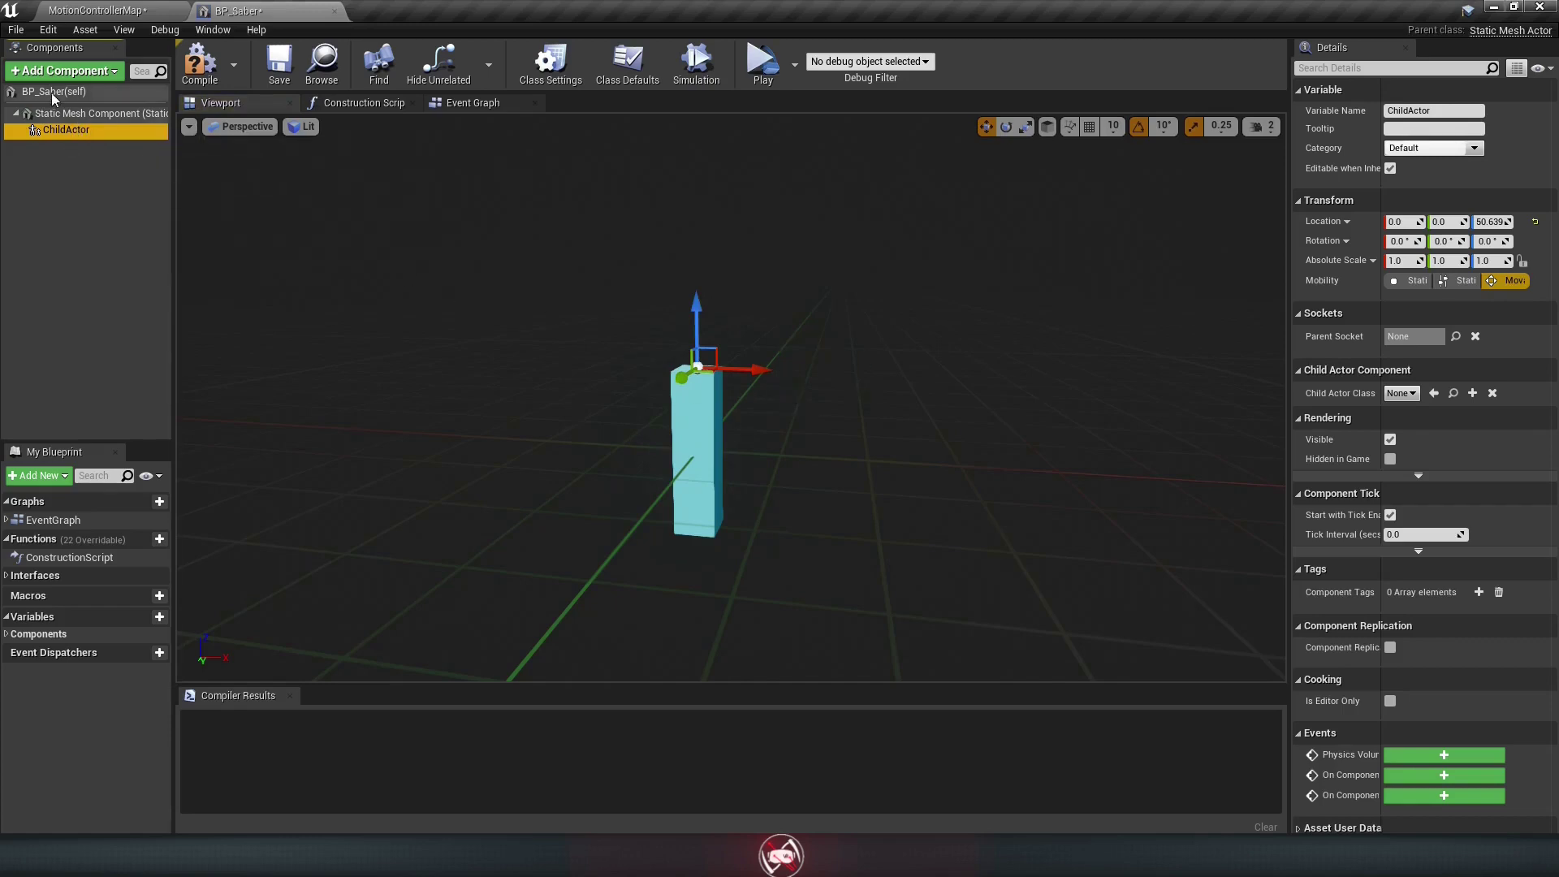
# Step: Add a Cylinder component as a child of the ChildActor component
pyautogui.click(51, 72)
pyautogui.write('cylind')
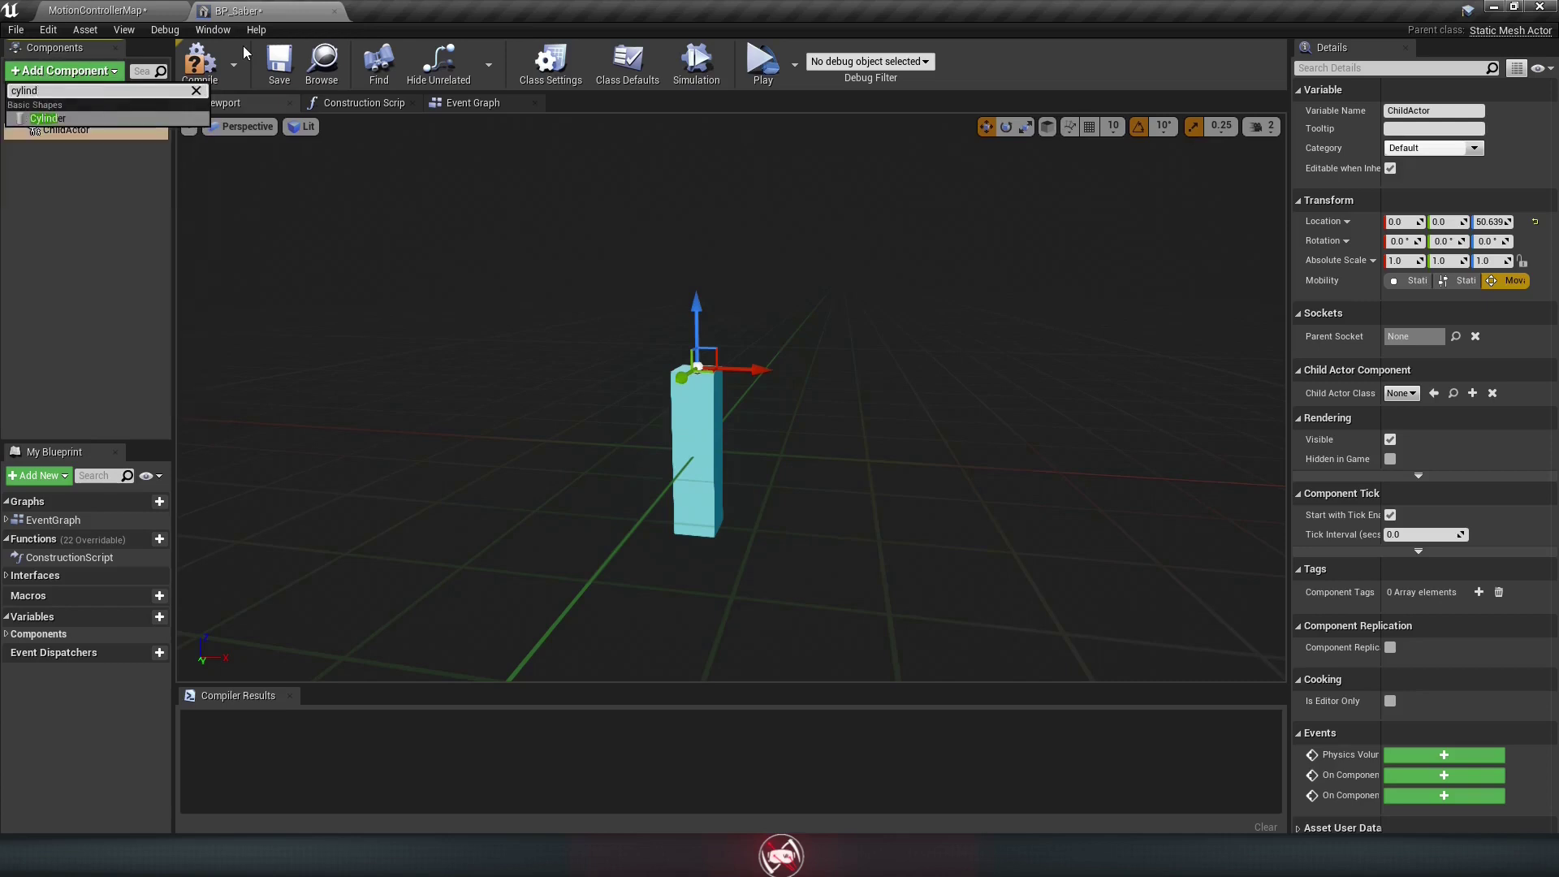
pyautogui.write('er')
pyautogui.press('Return')
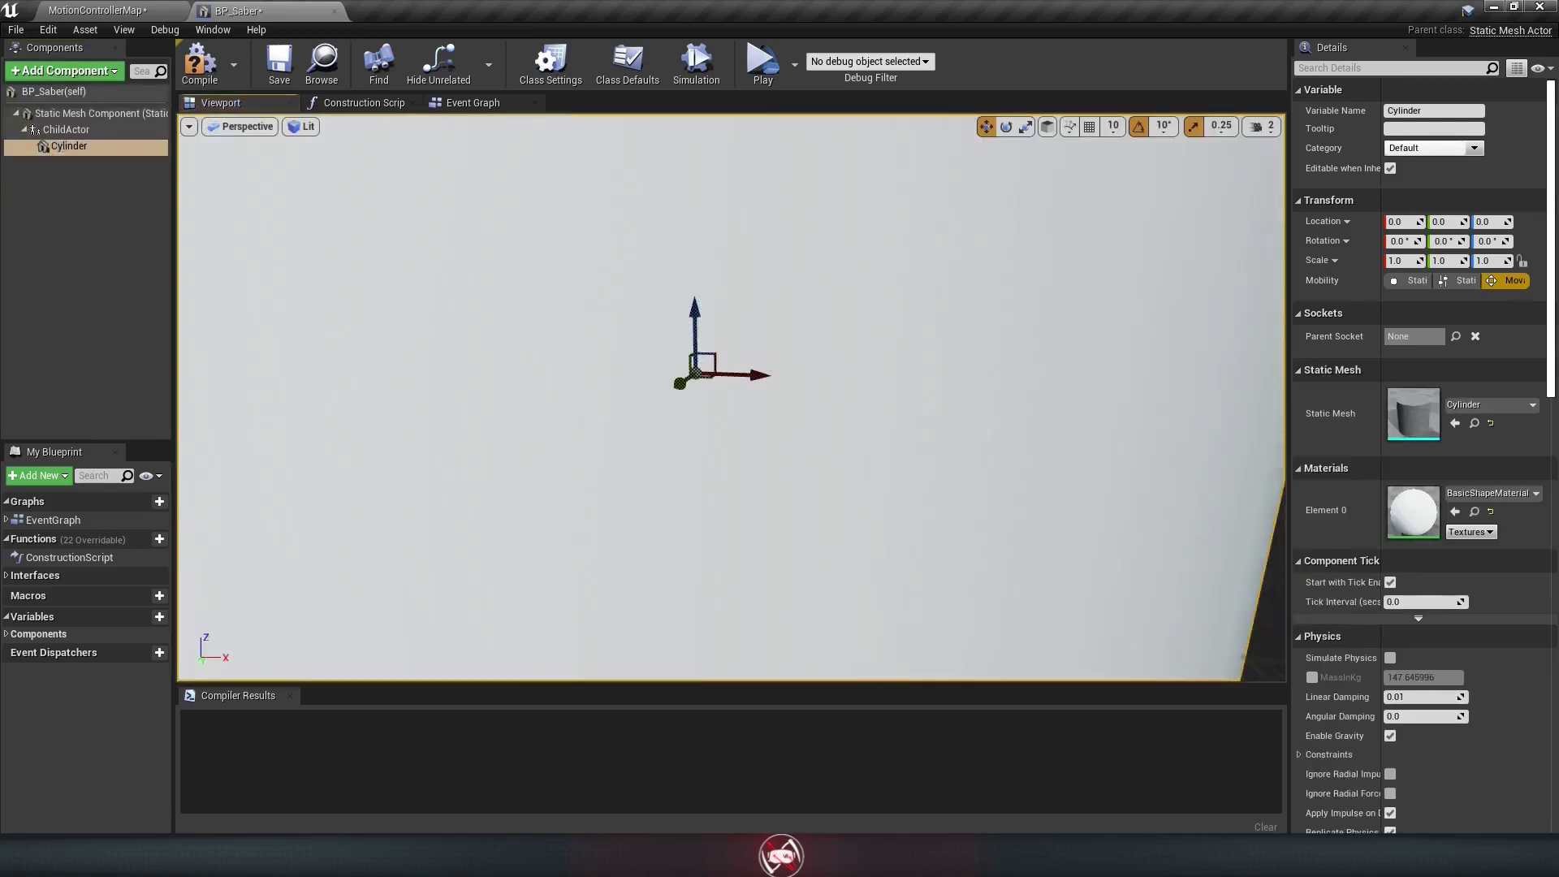
# Step: Scale the cylinder to 0.04 in X, 0.04 in Y and 0.8 in Z
pyautogui.scroll(5, 730, 397)
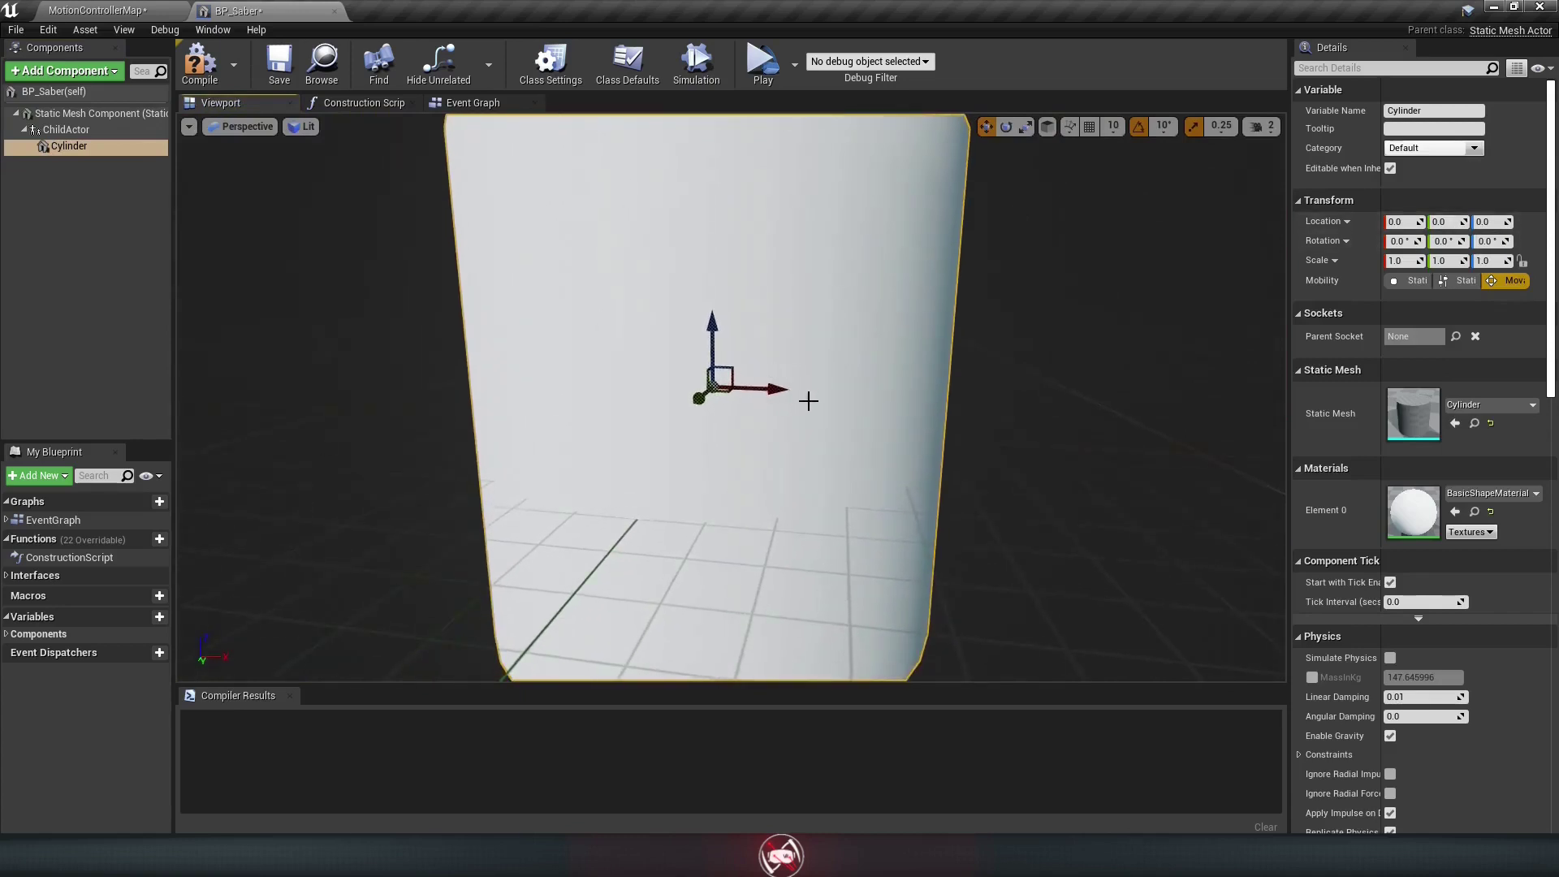
pyautogui.press('r')
pyautogui.moveTo(763, 391)
pyautogui.mouseDown()
pyautogui.moveTo(743, 391)
pyautogui.moveTo(762, 391)
pyautogui.mouseUp()
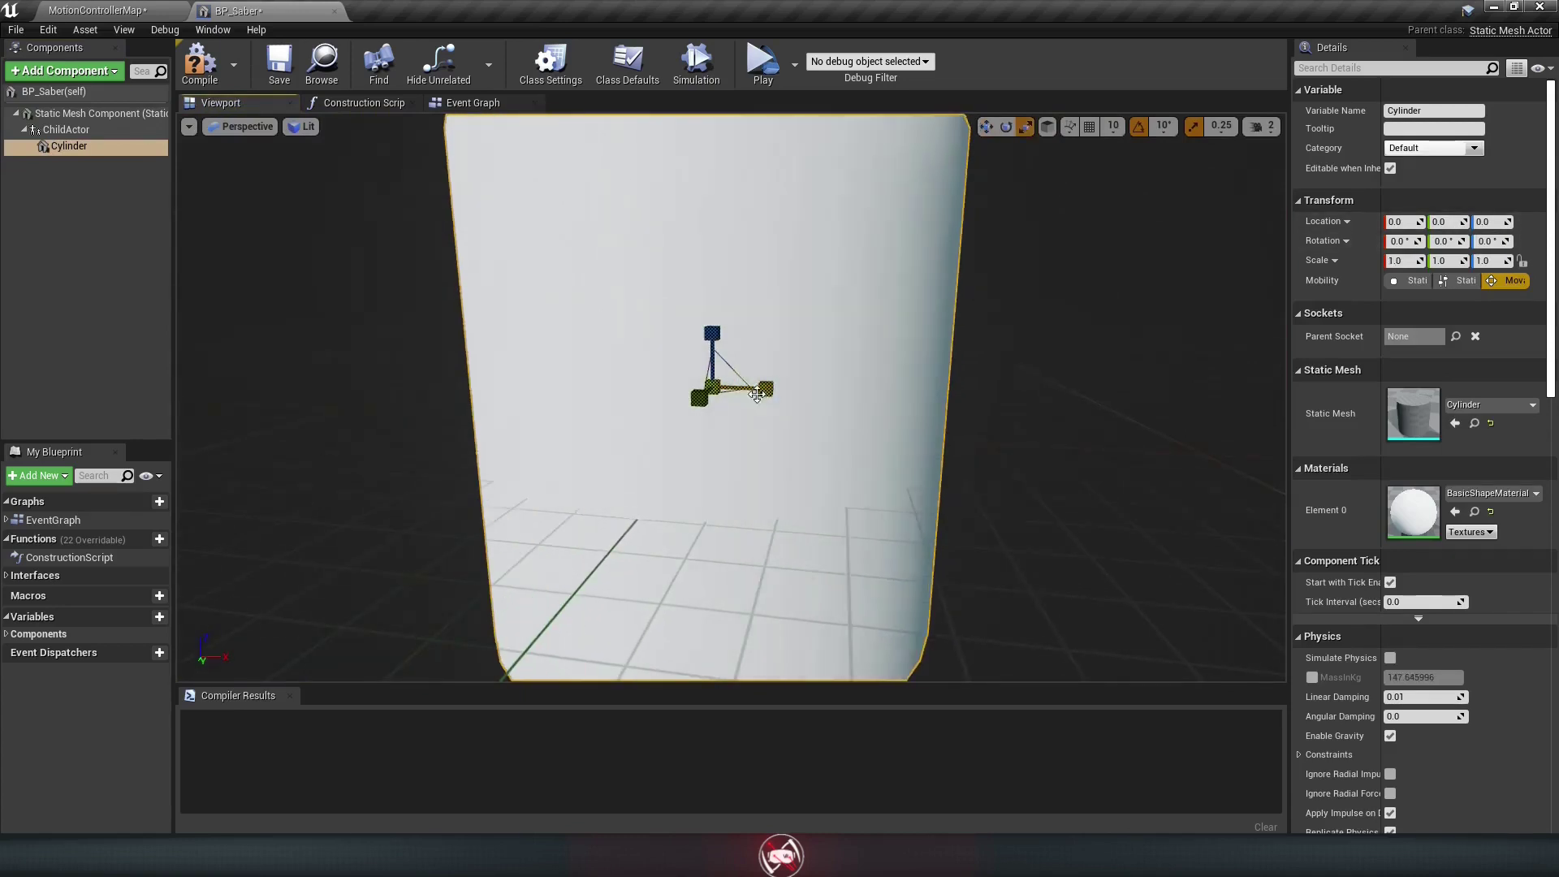
pyautogui.click(1408, 261)
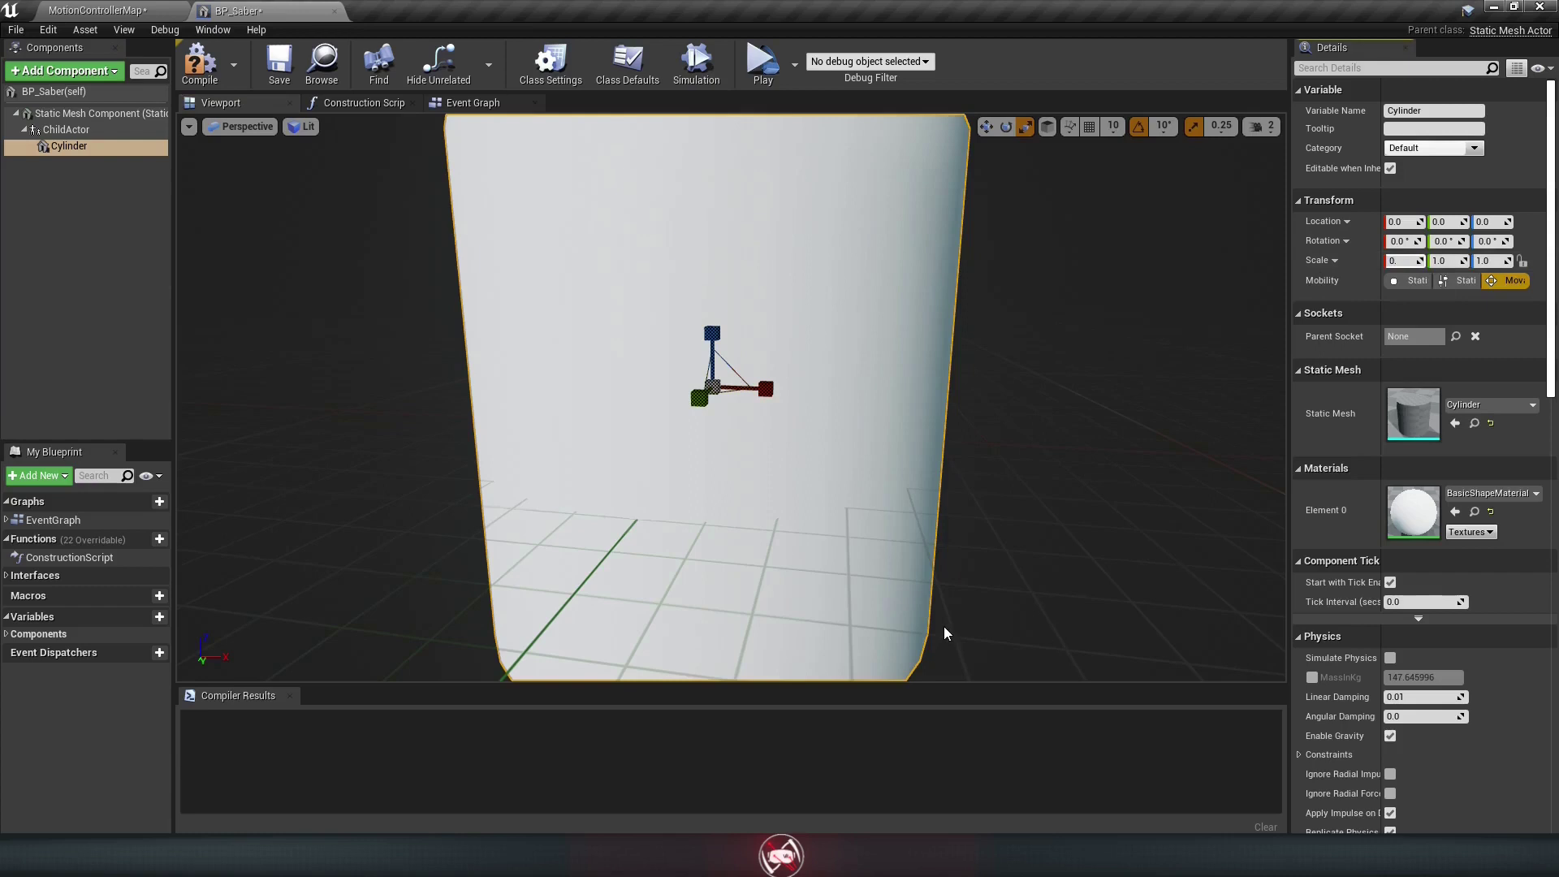
pyautogui.press('Return')
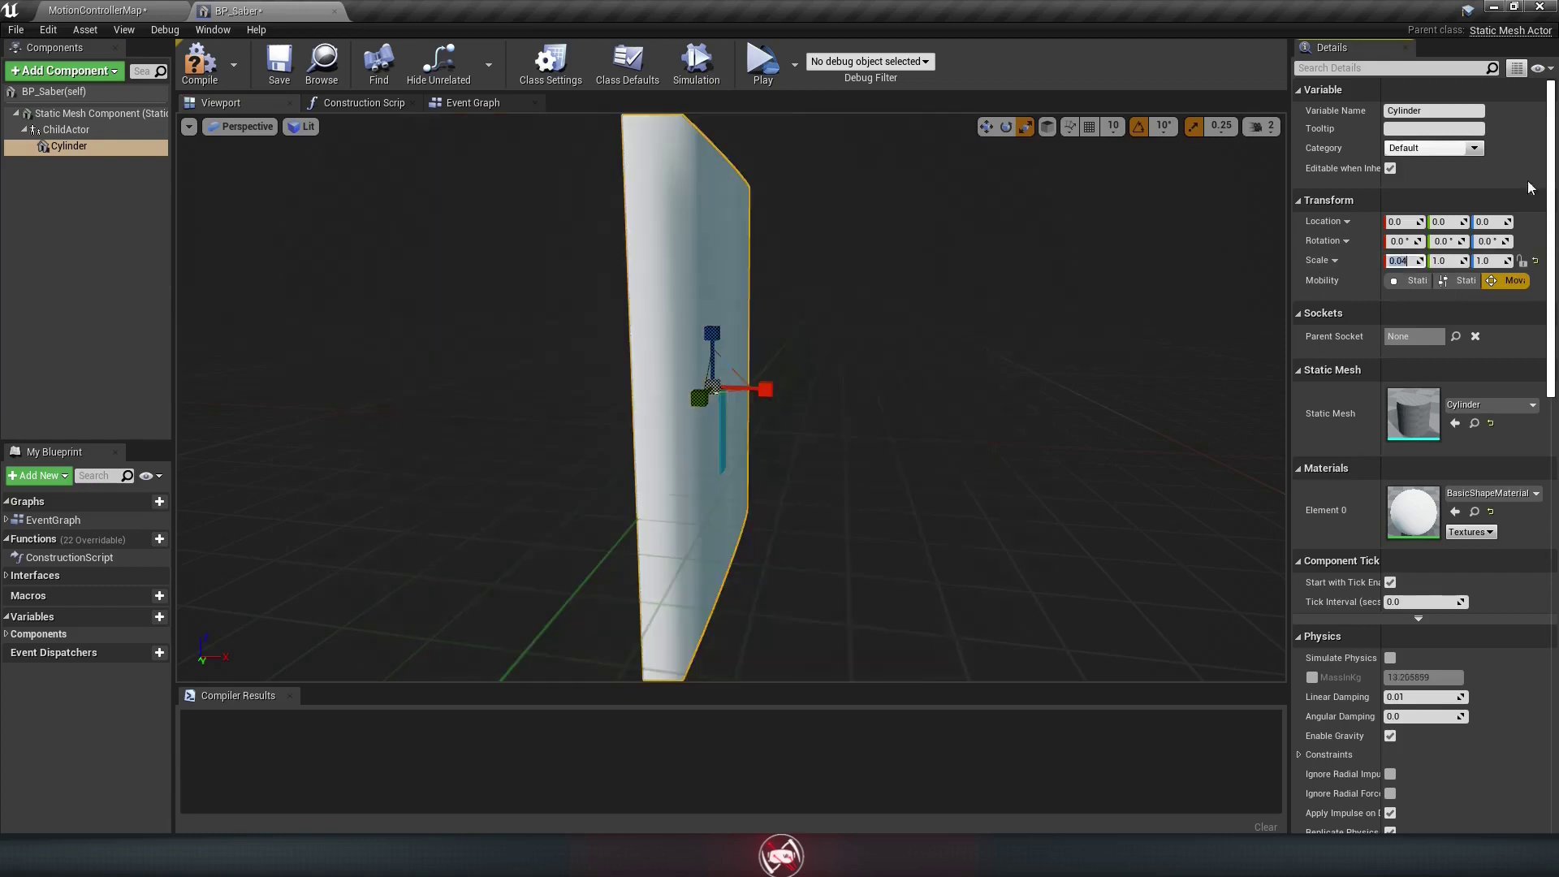
pyautogui.click(1441, 261)
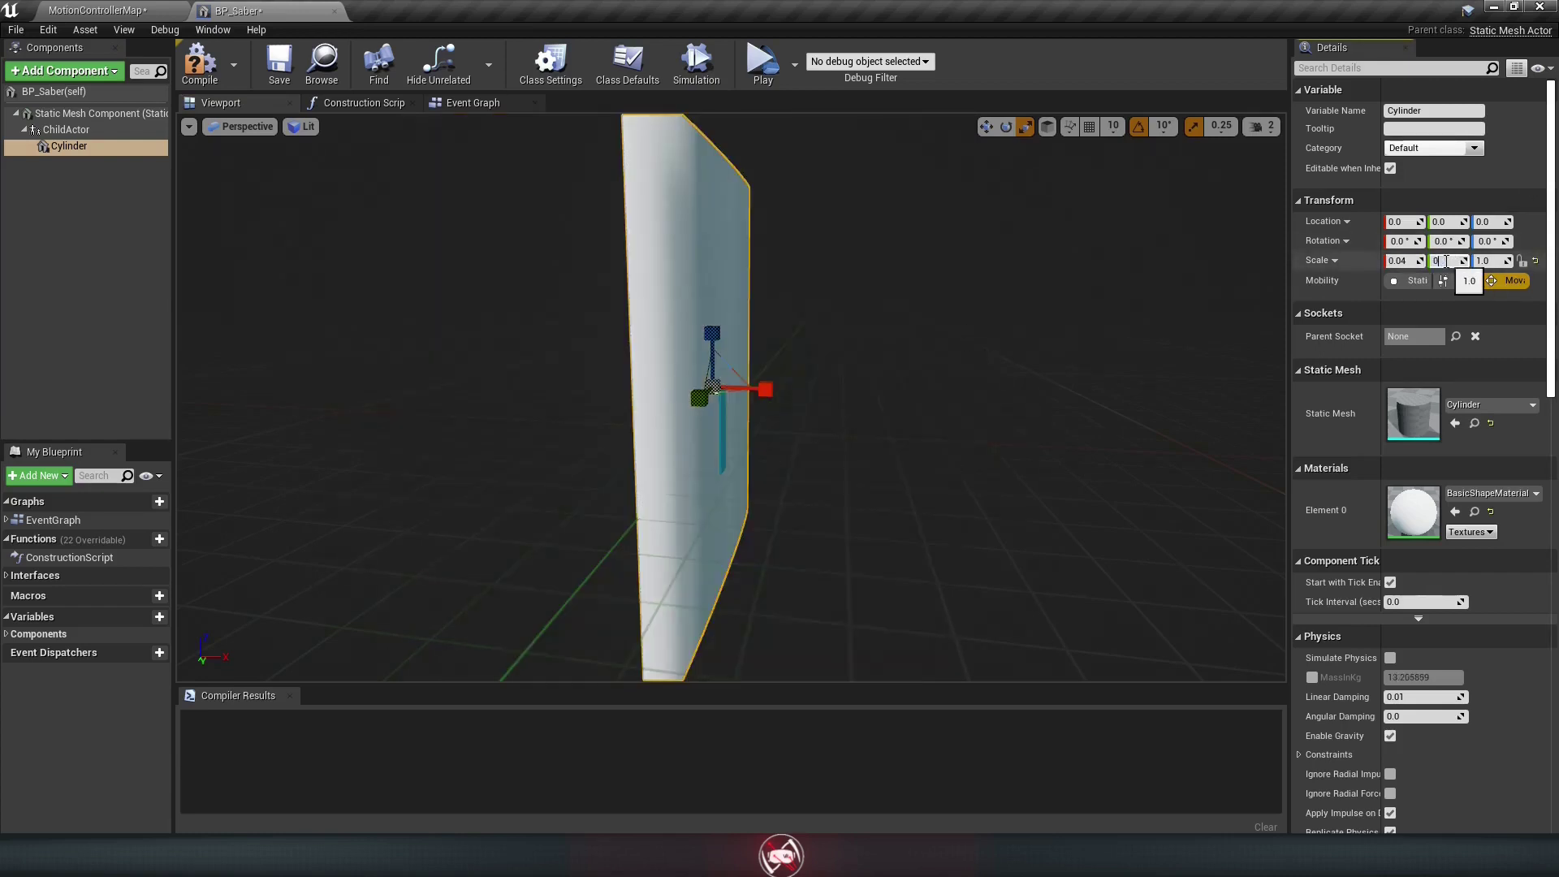
pyautogui.press('Return')
pyautogui.click(1482, 262)
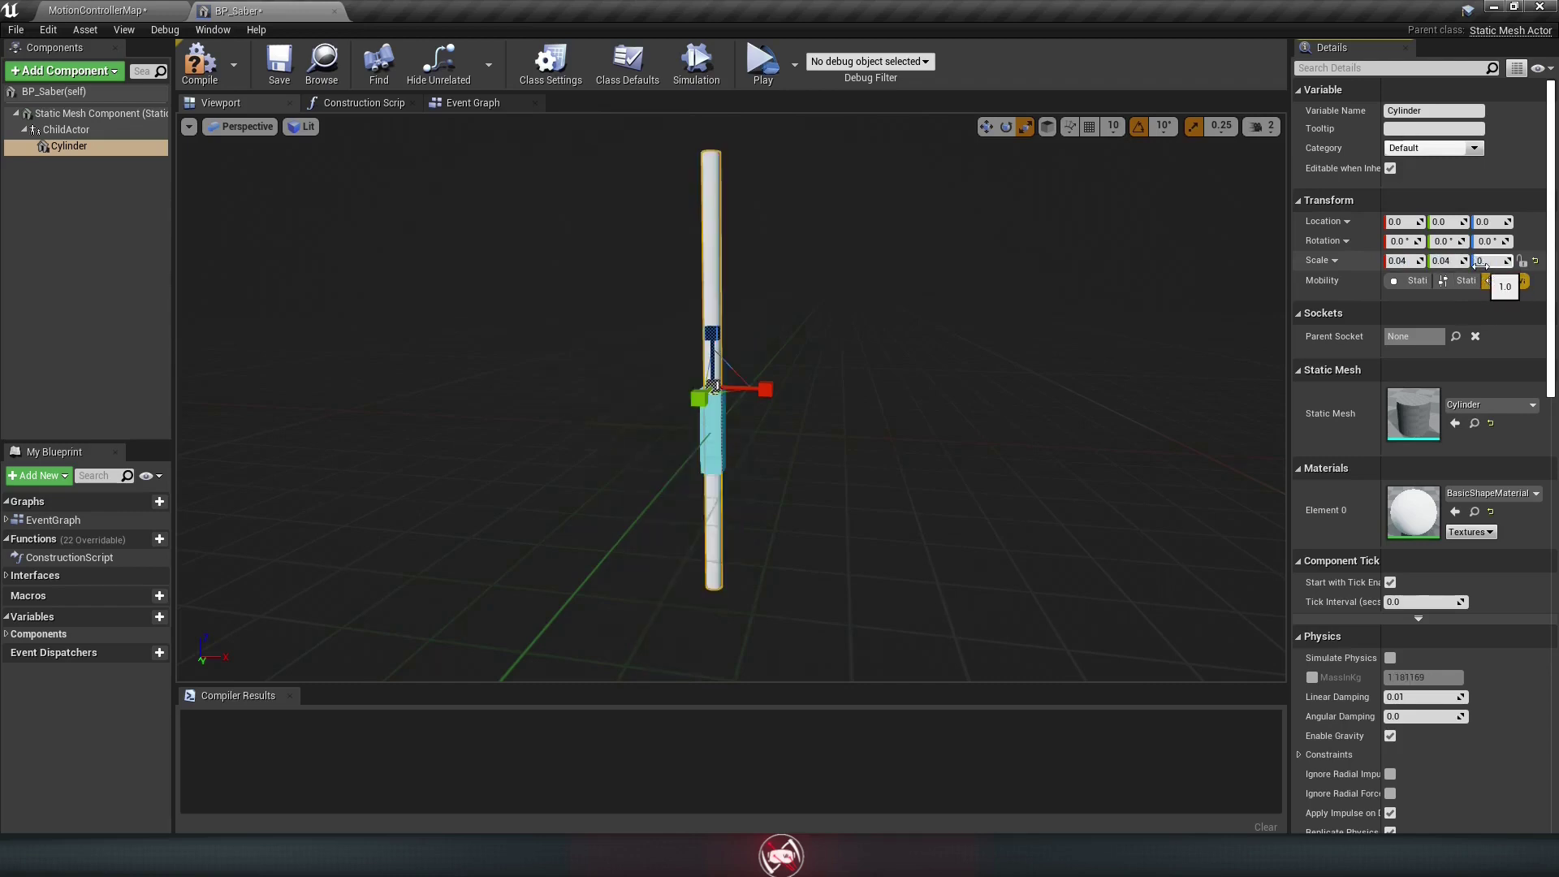
pyautogui.write('0.8')
pyautogui.press('Return')
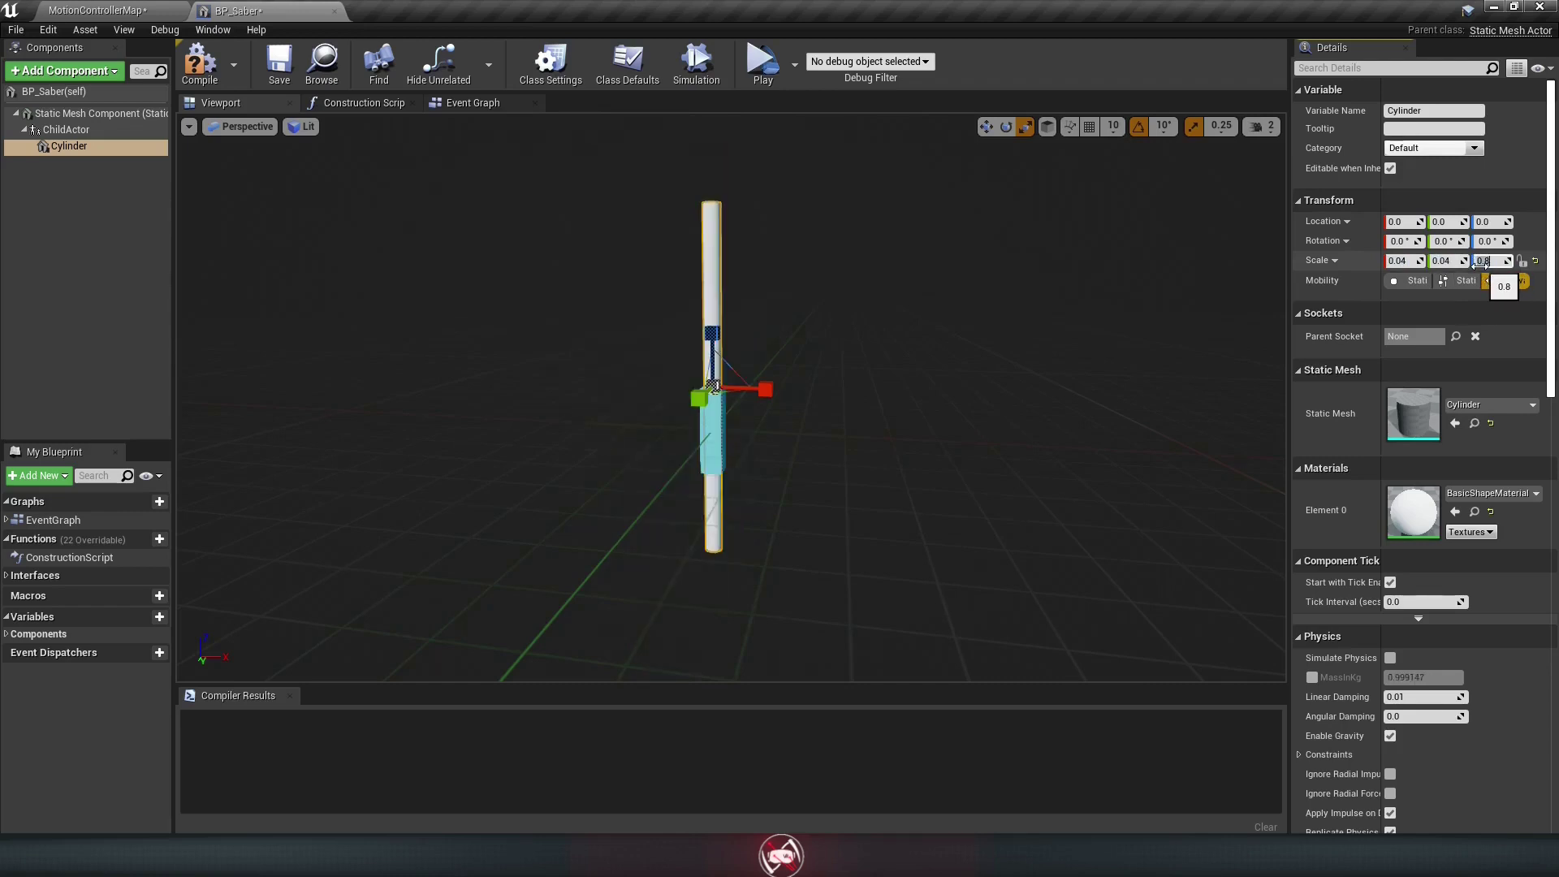
# Step: Move the cylinder up to about Z 39.95 so the blade starts at the top of the handle block
pyautogui.press('w')
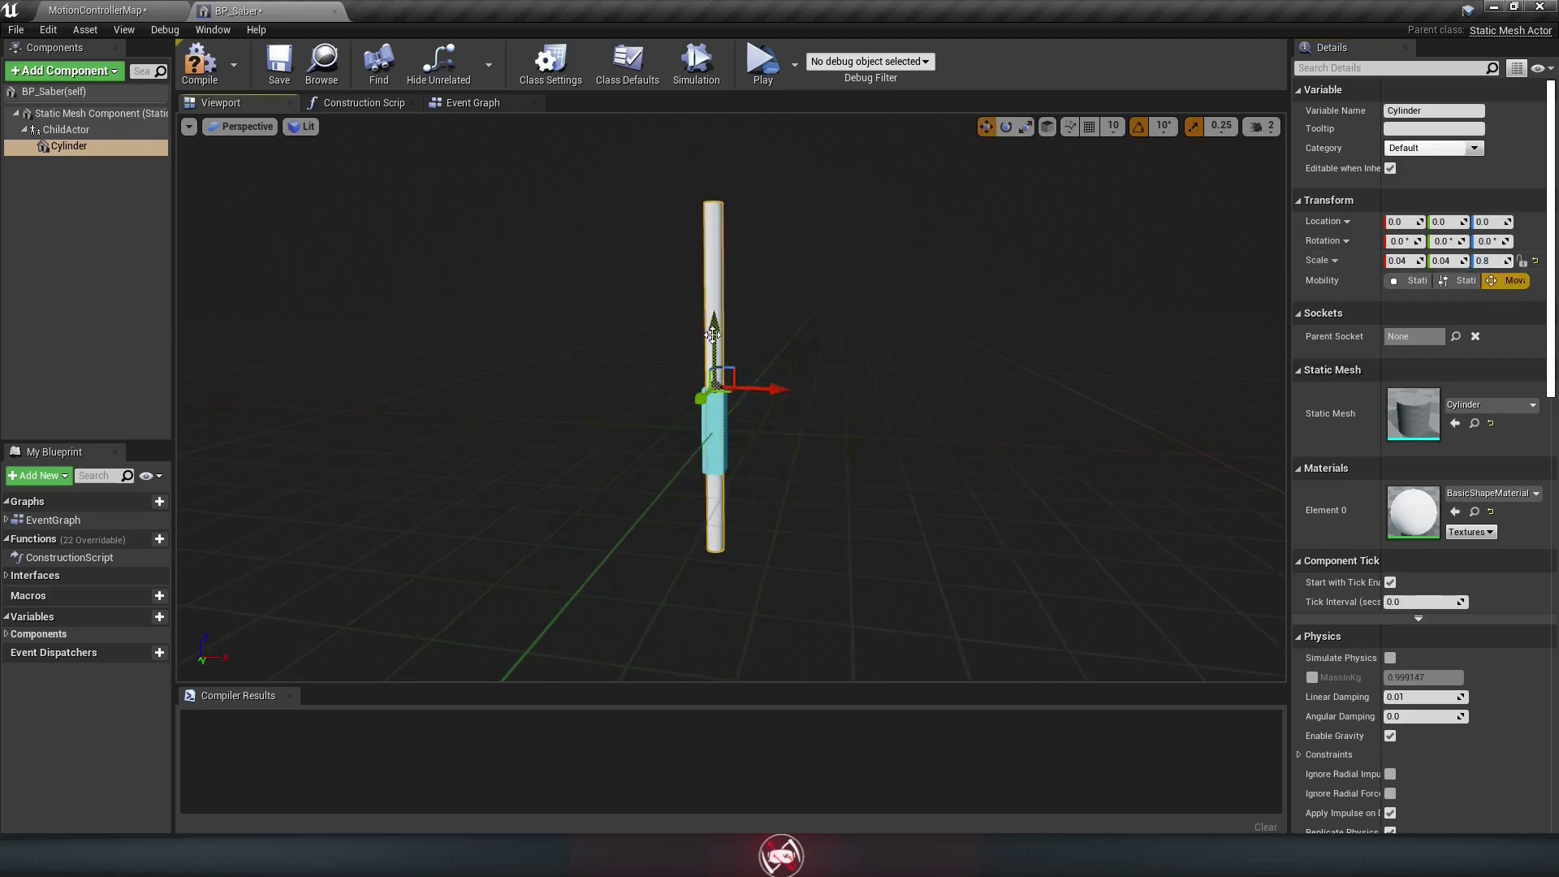
pyautogui.moveTo(712, 335); pyautogui.dragTo(721, 148)
pyautogui.press('f')
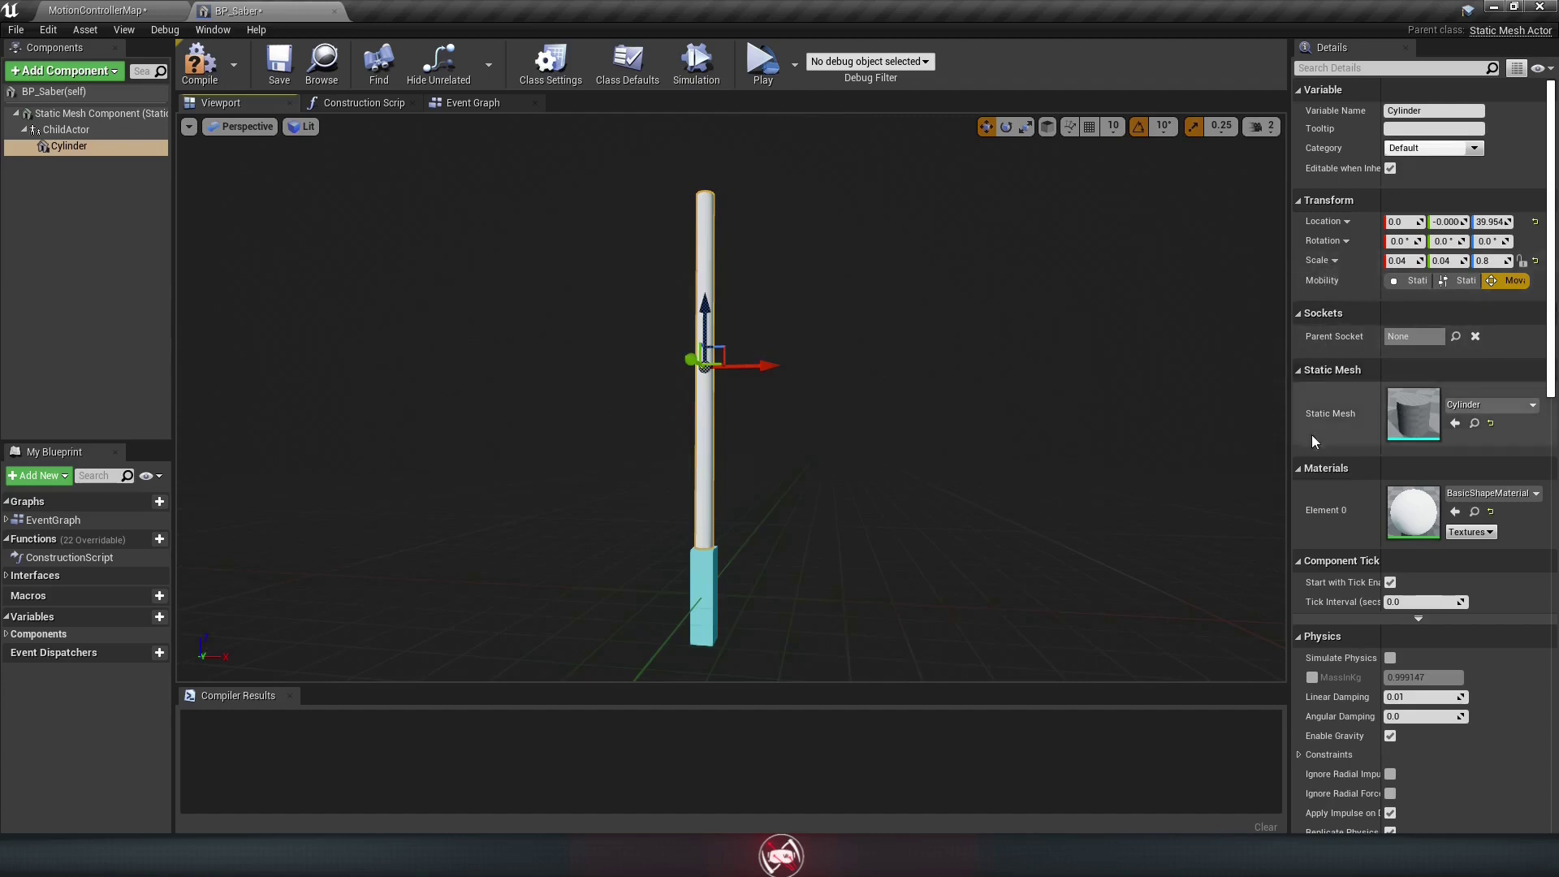
# Step: Assign the M_Saber material instance to the cylinder's Element 0 material slot
pyautogui.click(1488, 494)
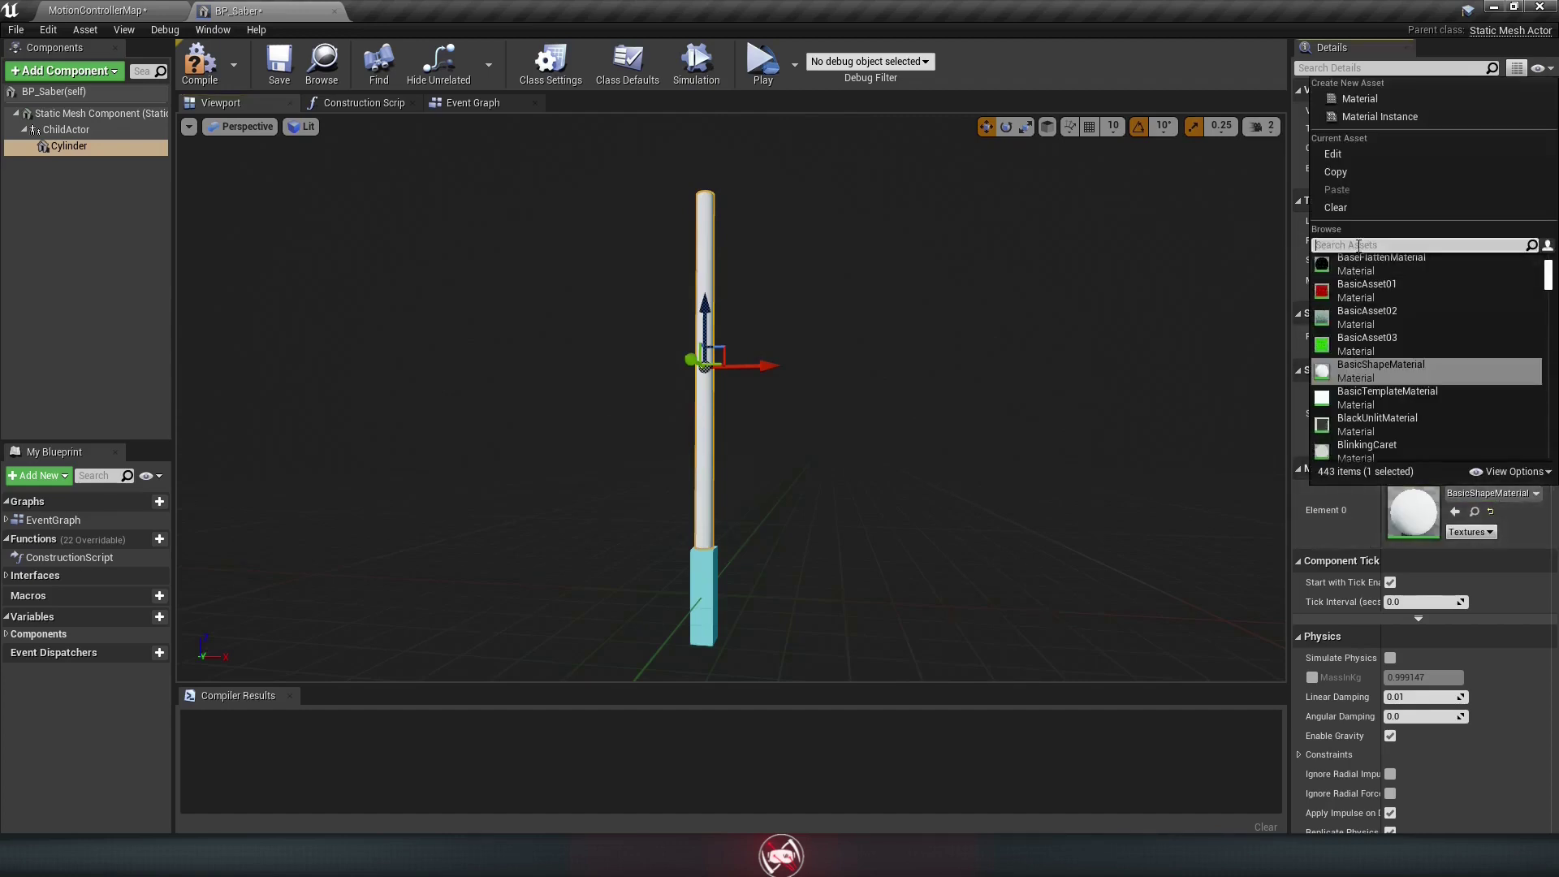
pyautogui.write('M')
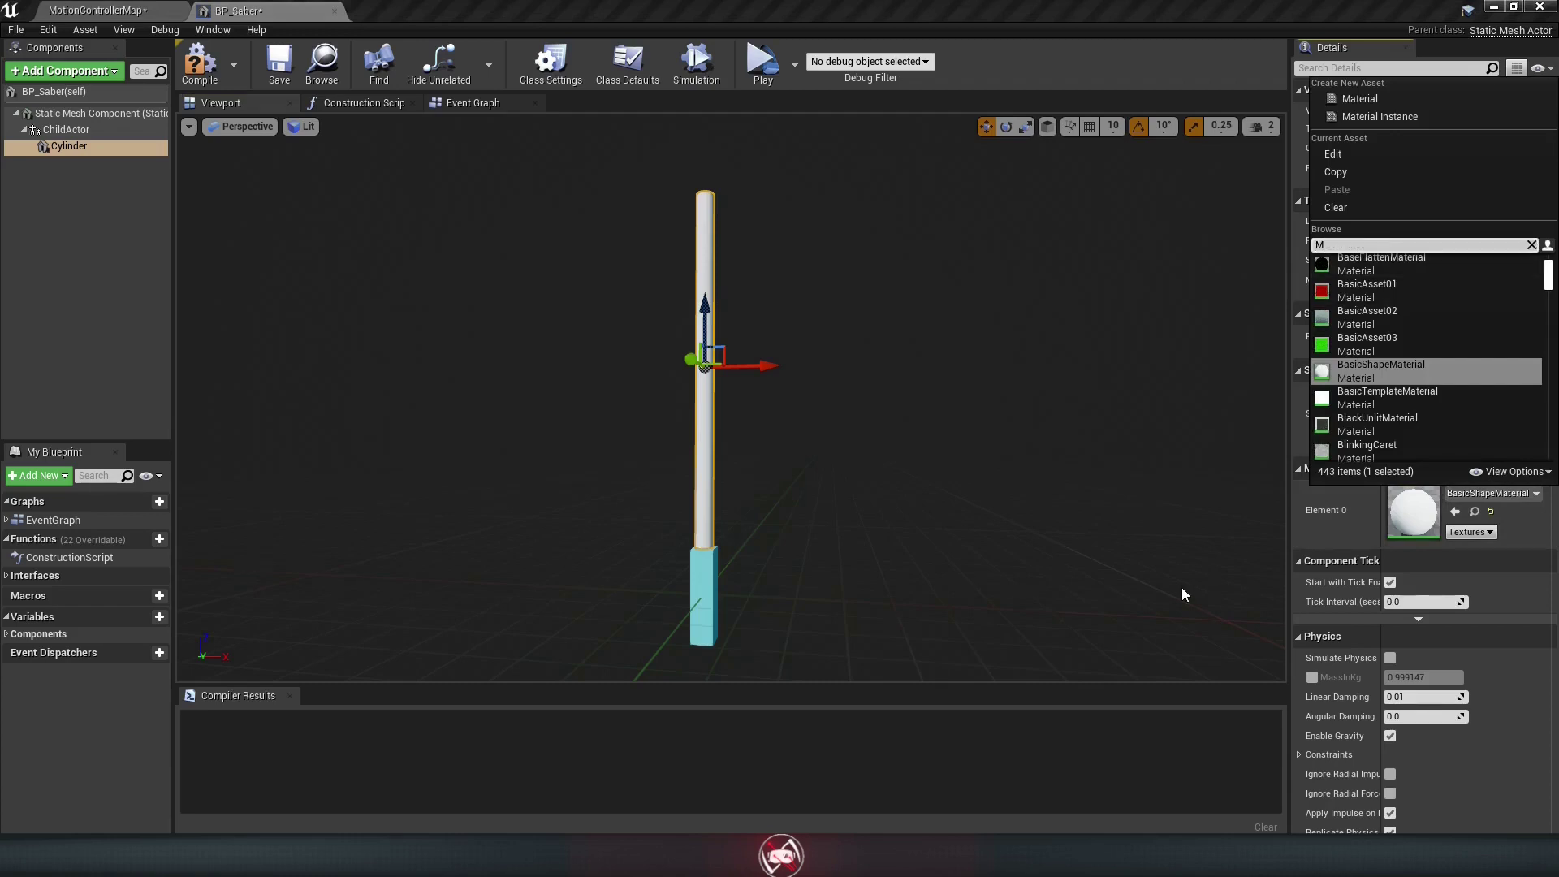
pyautogui.write('_saber')
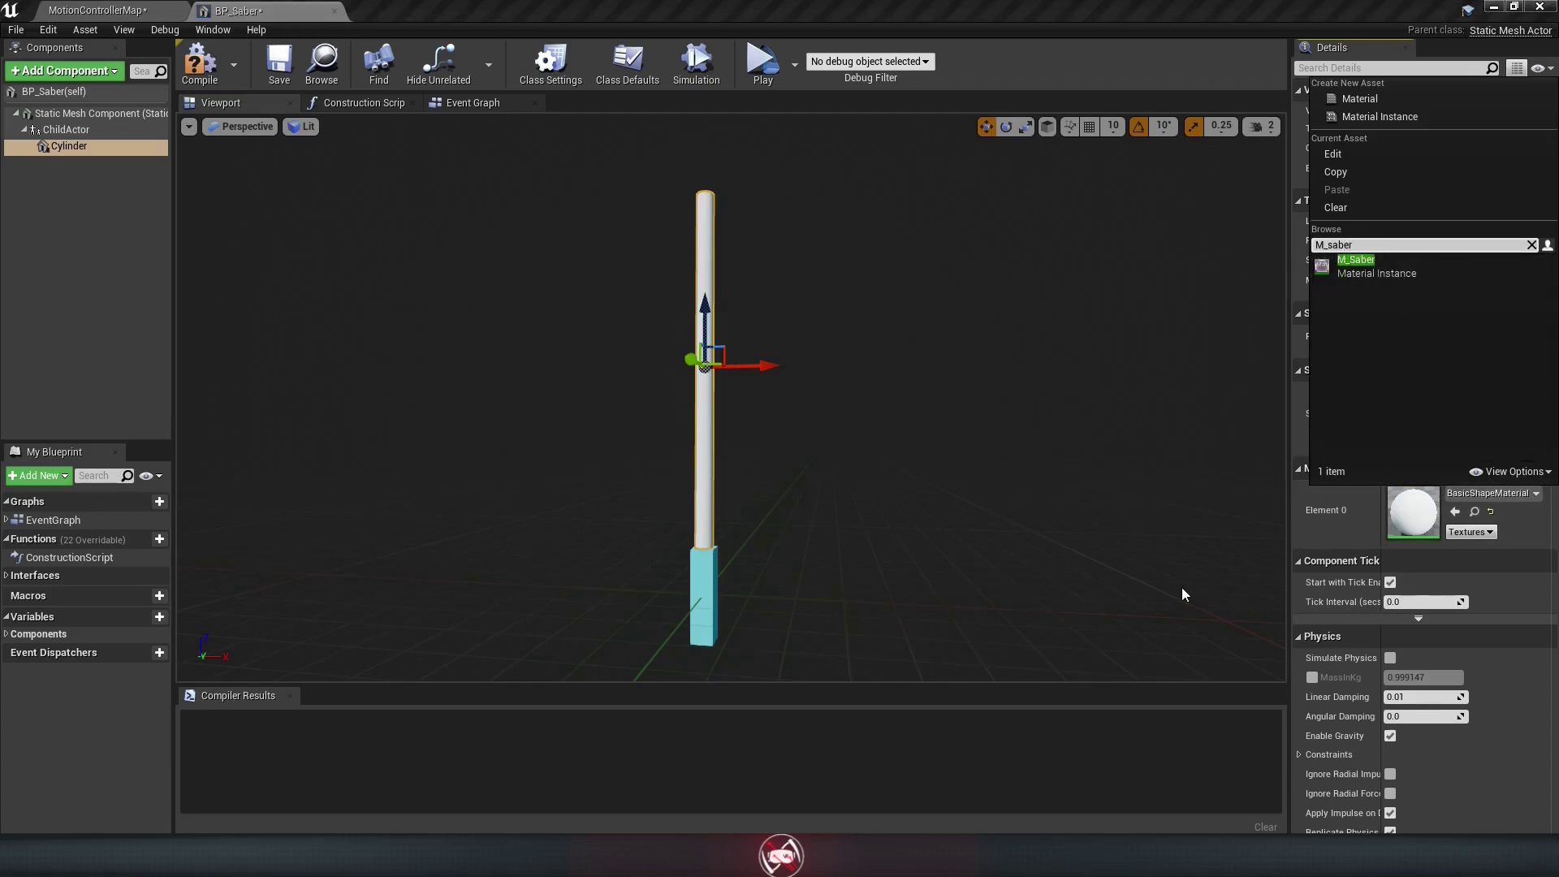
pyautogui.click(1354, 261)
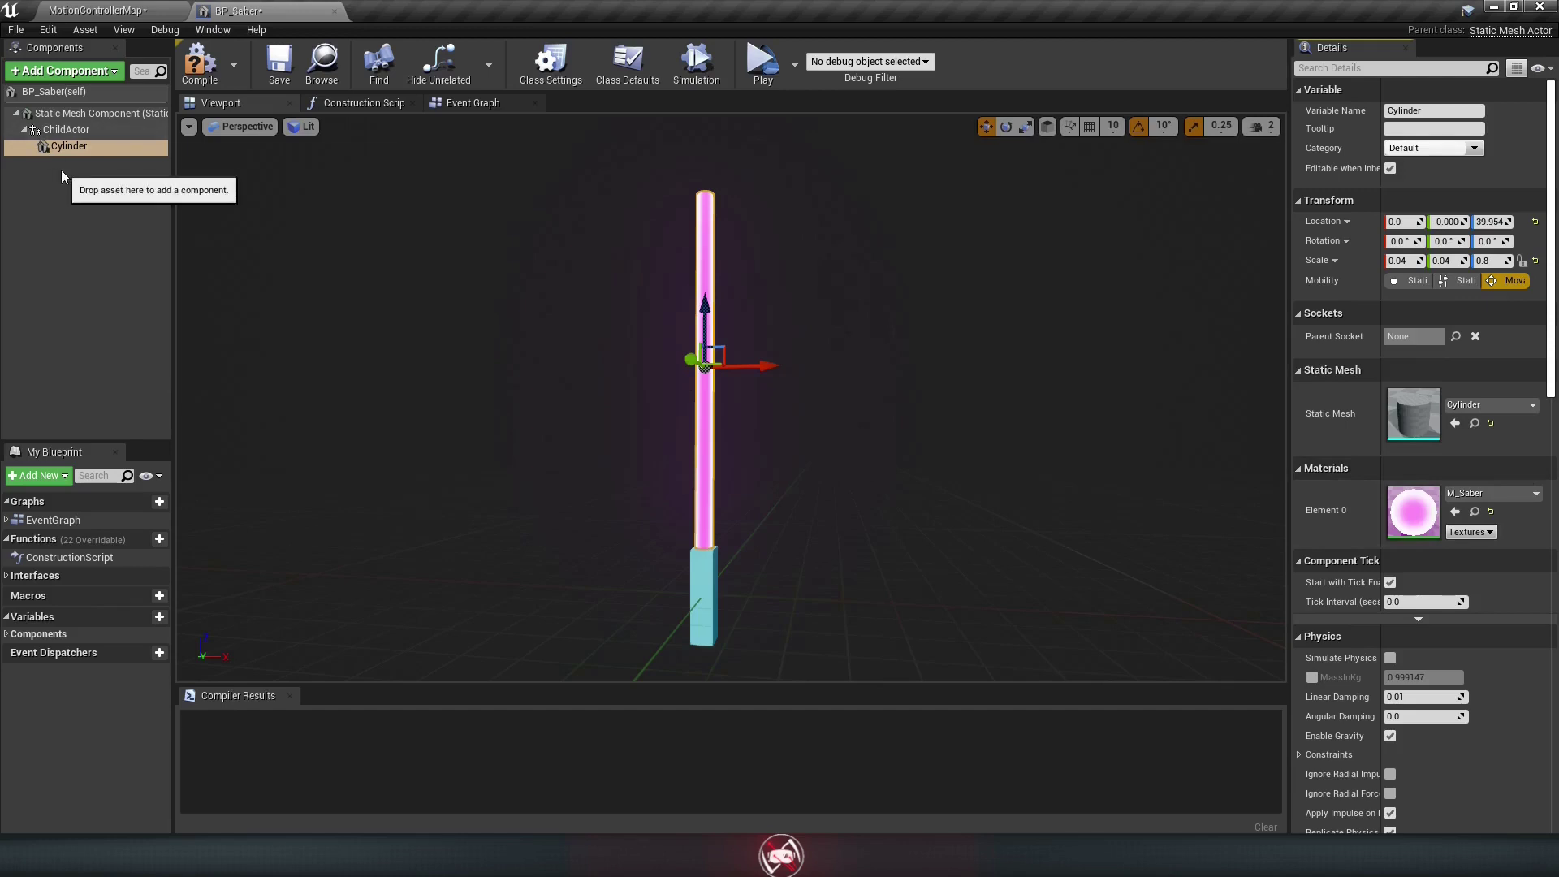
# Step: Add a Point Light component as a child of the ChildActor component
pyautogui.click(63, 132)
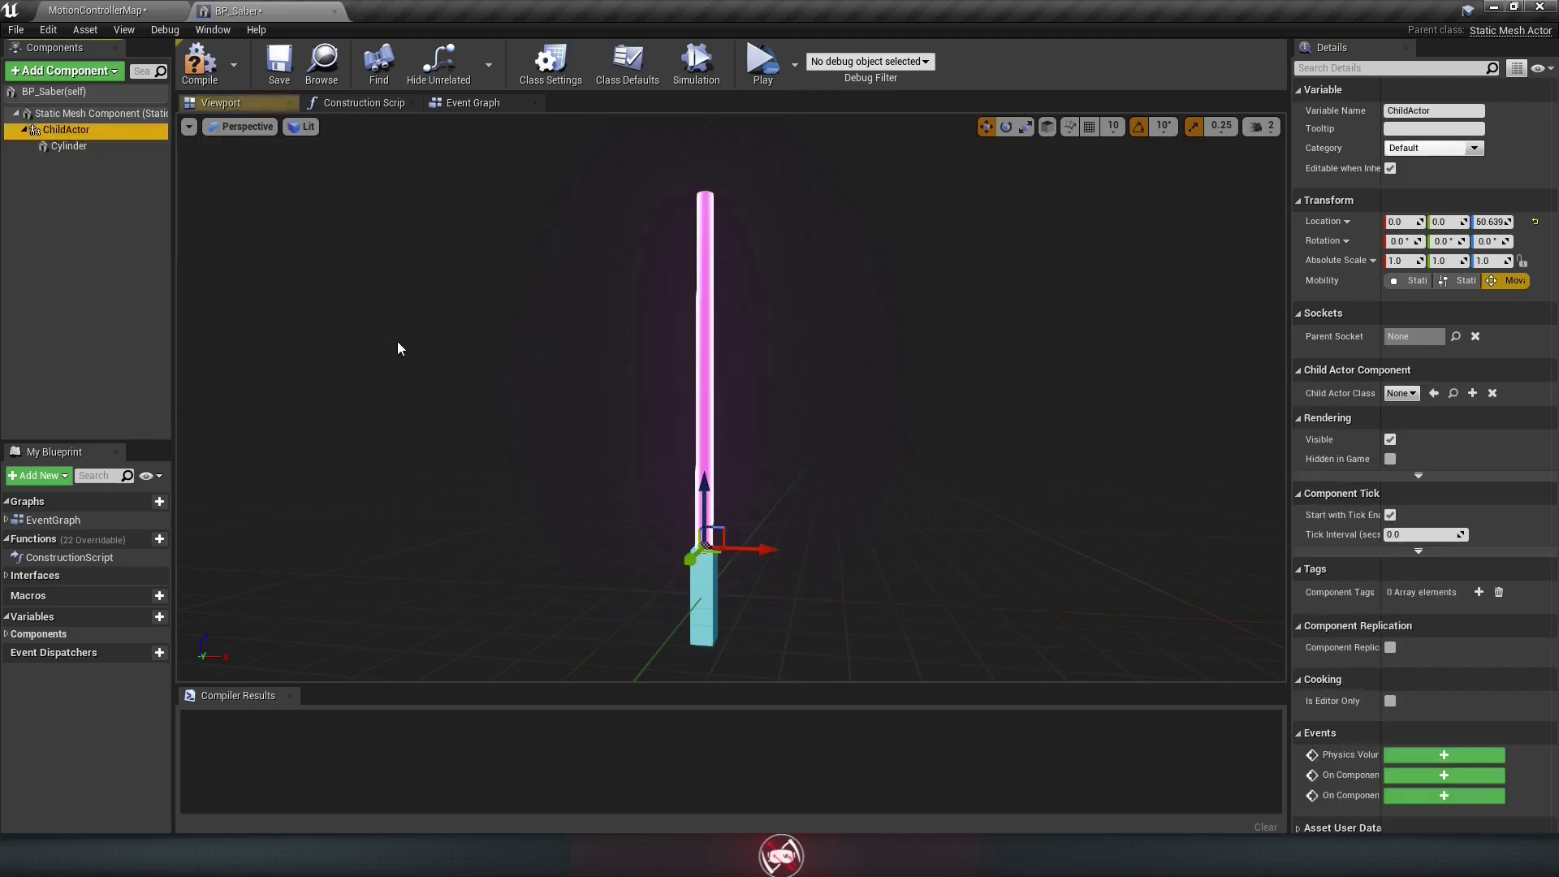
pyautogui.click(65, 71)
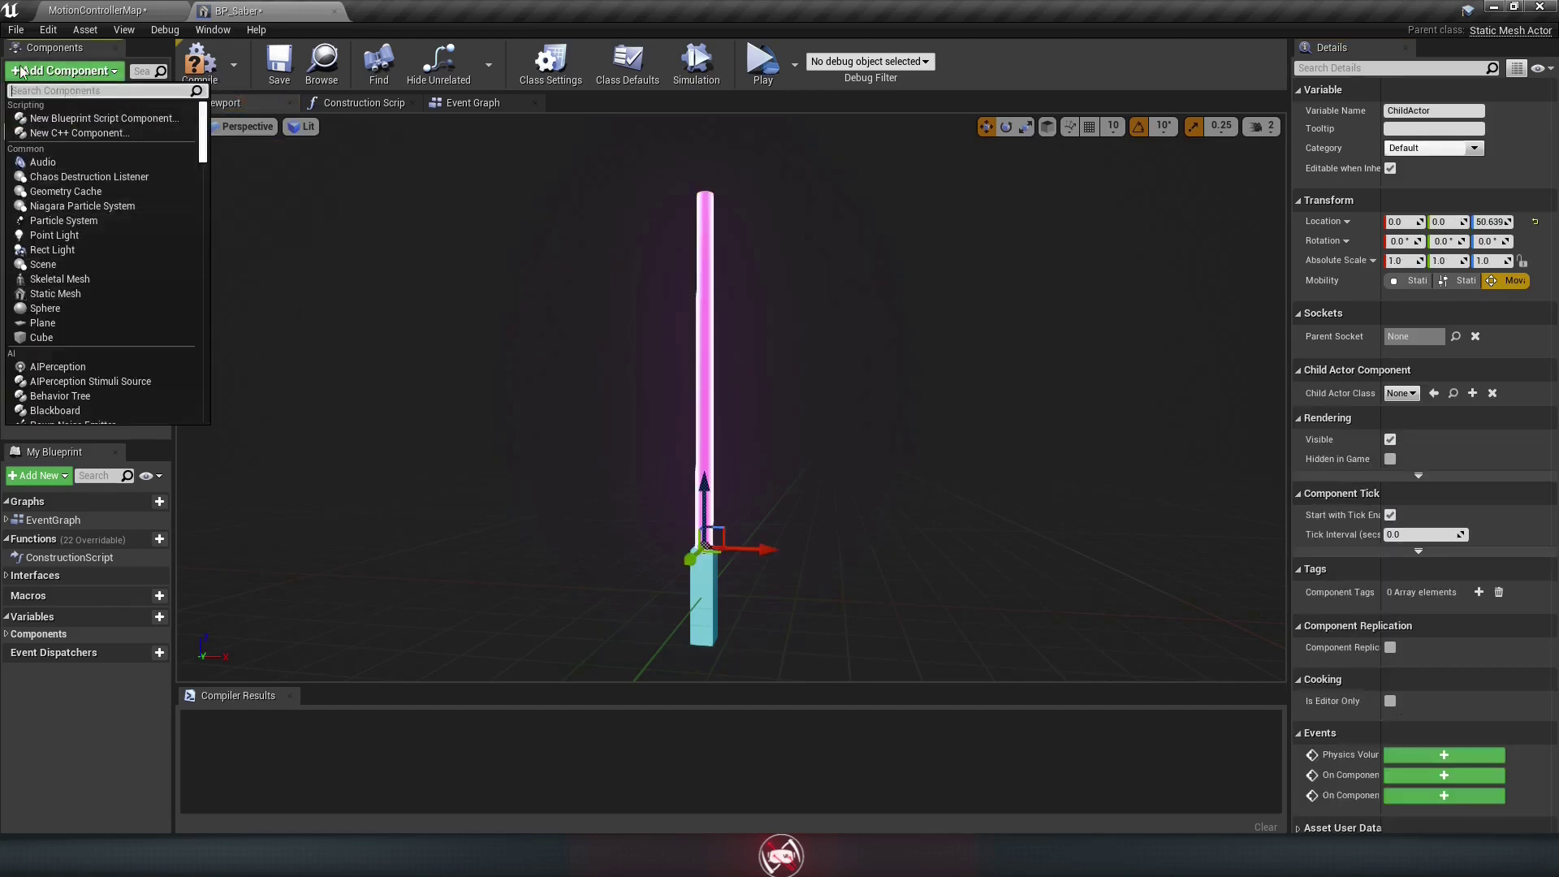
pyautogui.write('Point light')
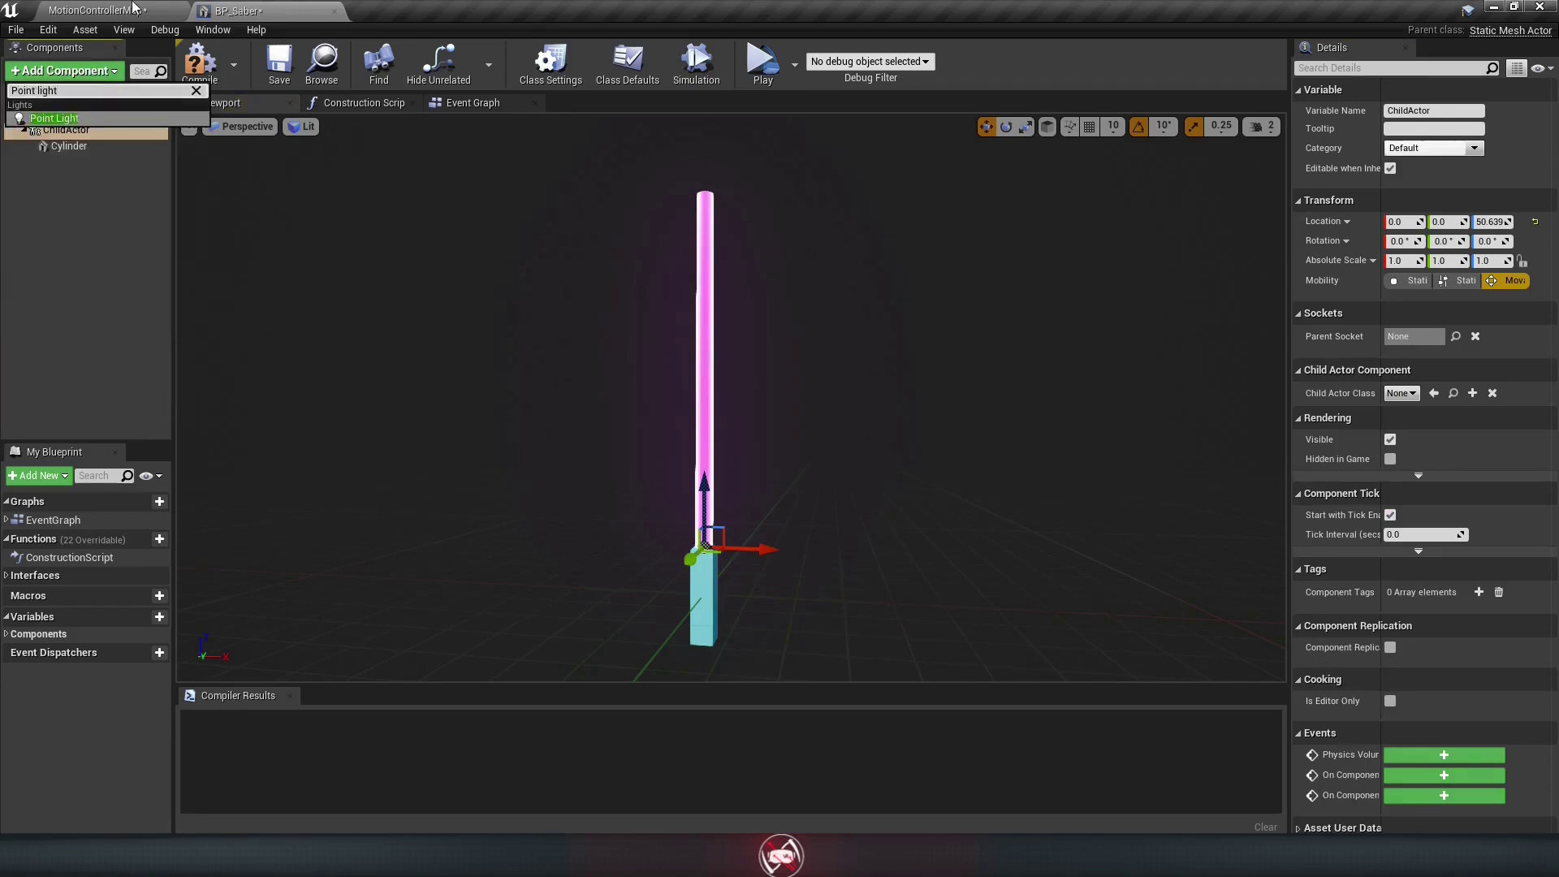
pyautogui.press('Return')
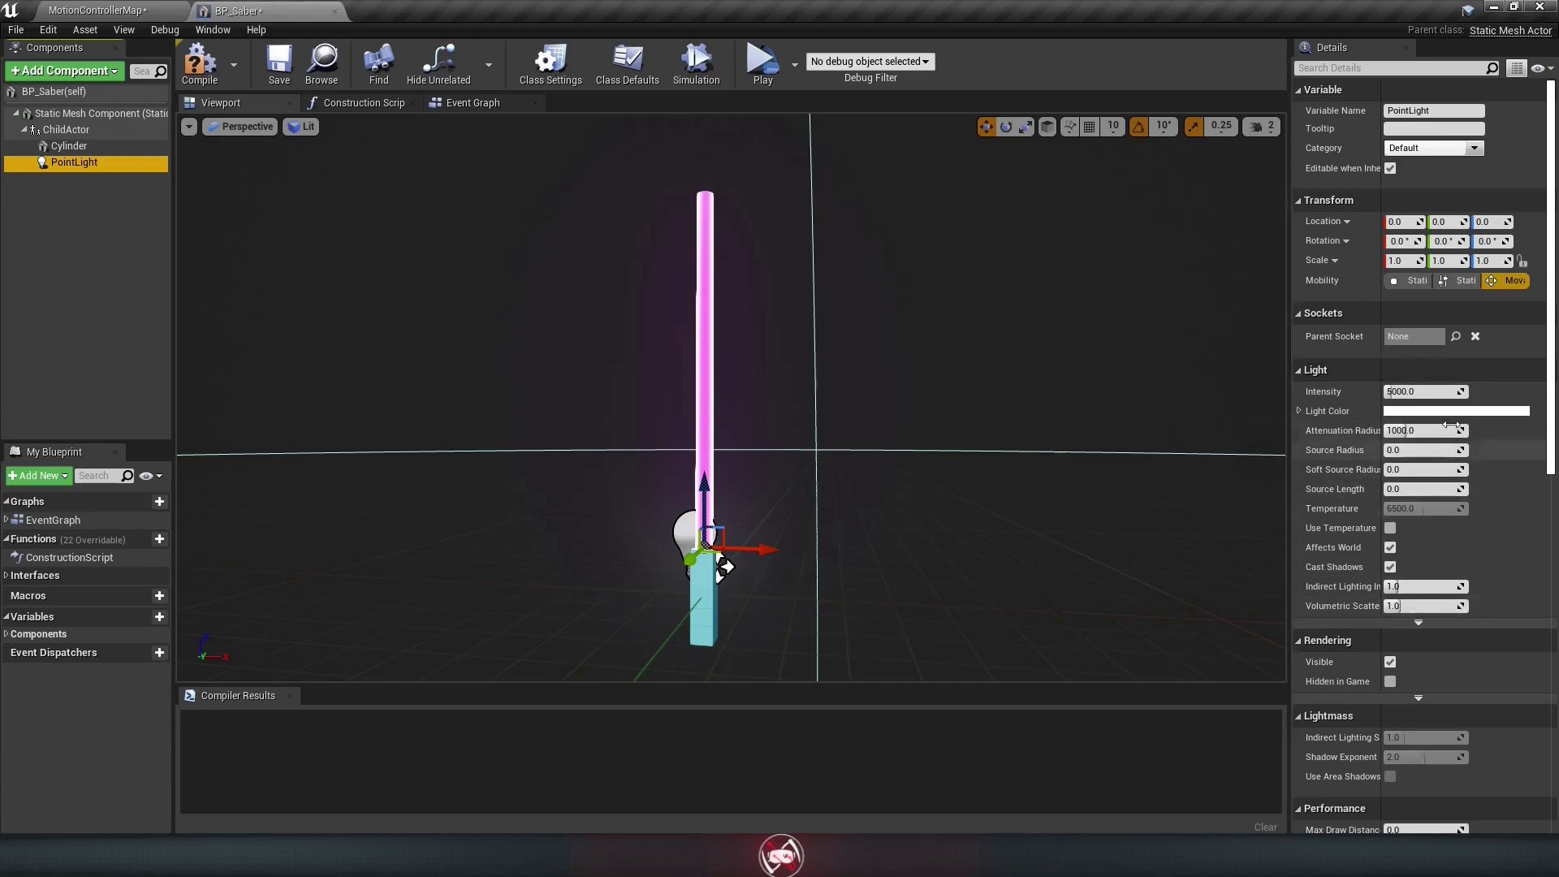
# Step: Set the point light's color to a fully saturated magenta, hex sRGB FF00F7FF
pyautogui.click(1398, 411)
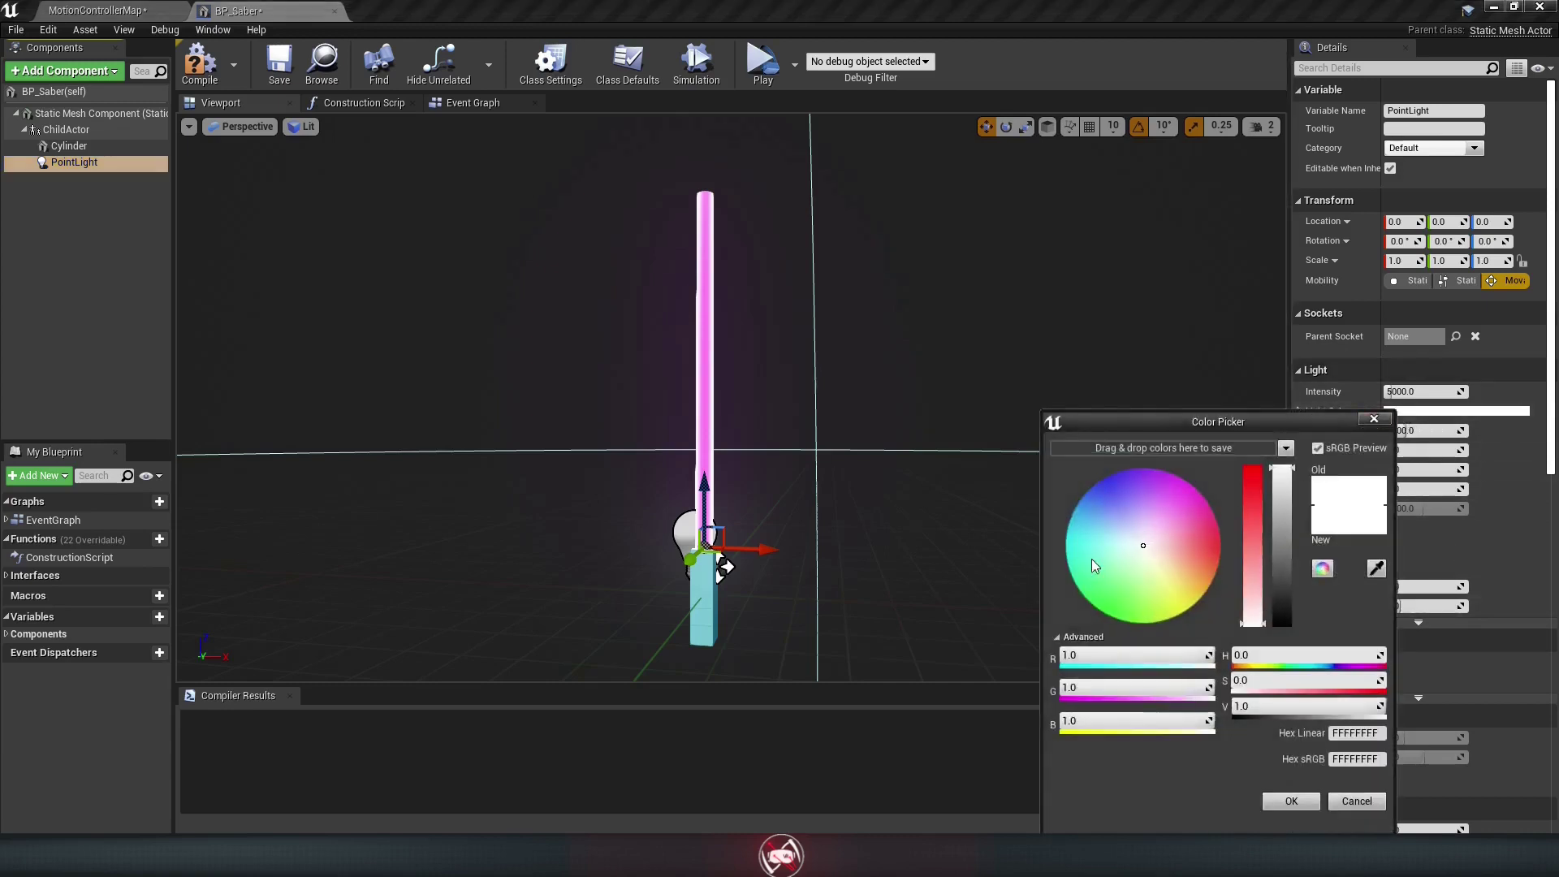
pyautogui.moveTo(1148, 561)
pyautogui.mouseDown()
pyautogui.moveTo(1234, 425)
pyautogui.moveTo(1172, 493)
pyautogui.moveTo(1212, 449)
pyautogui.mouseUp()
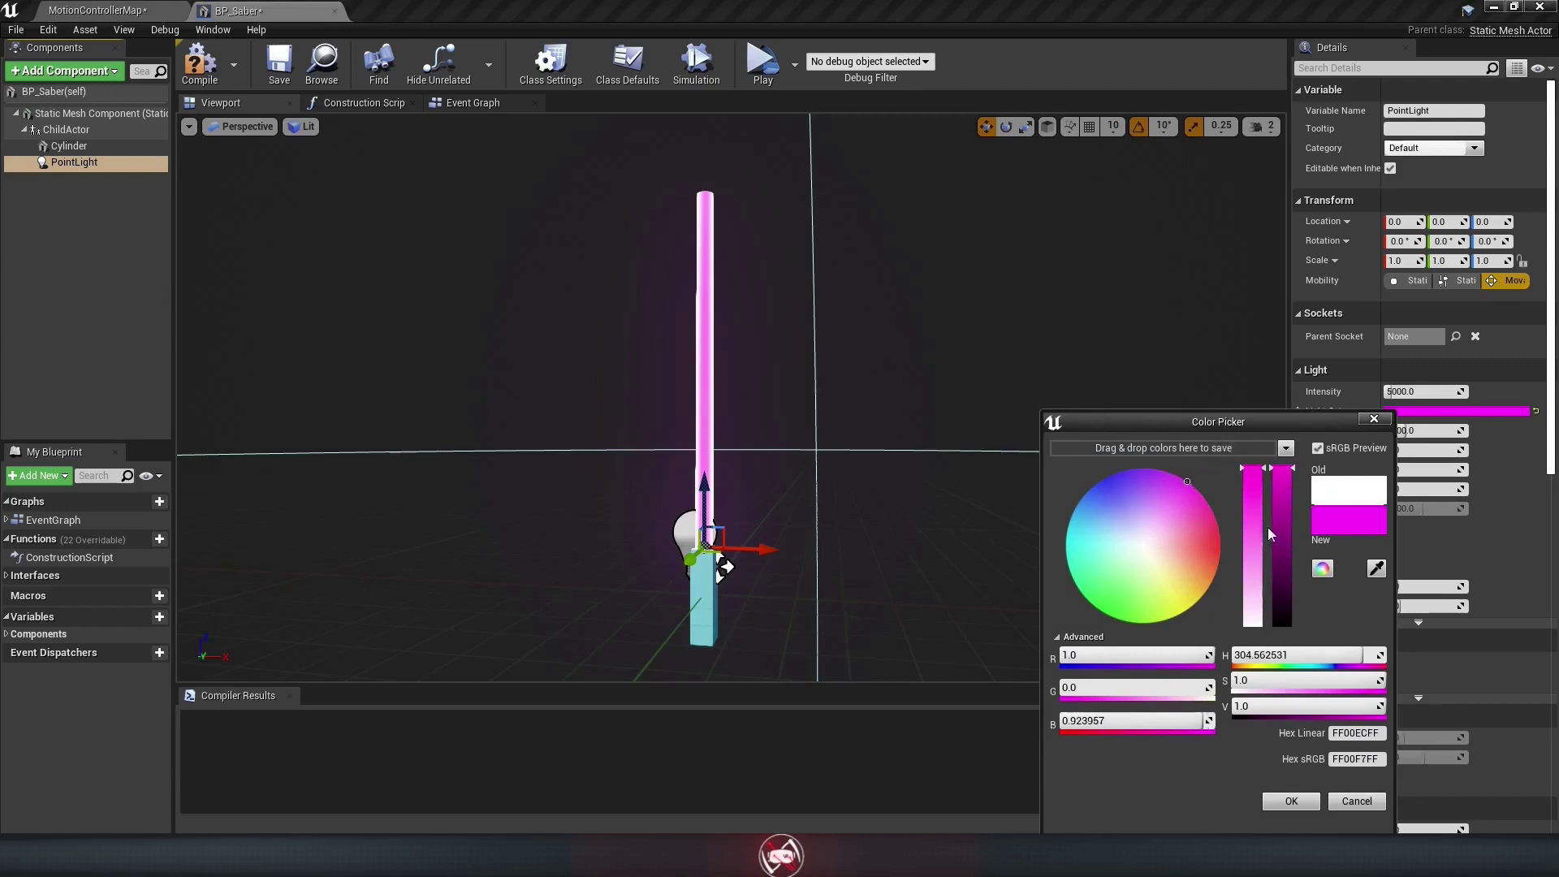
pyautogui.click(1291, 801)
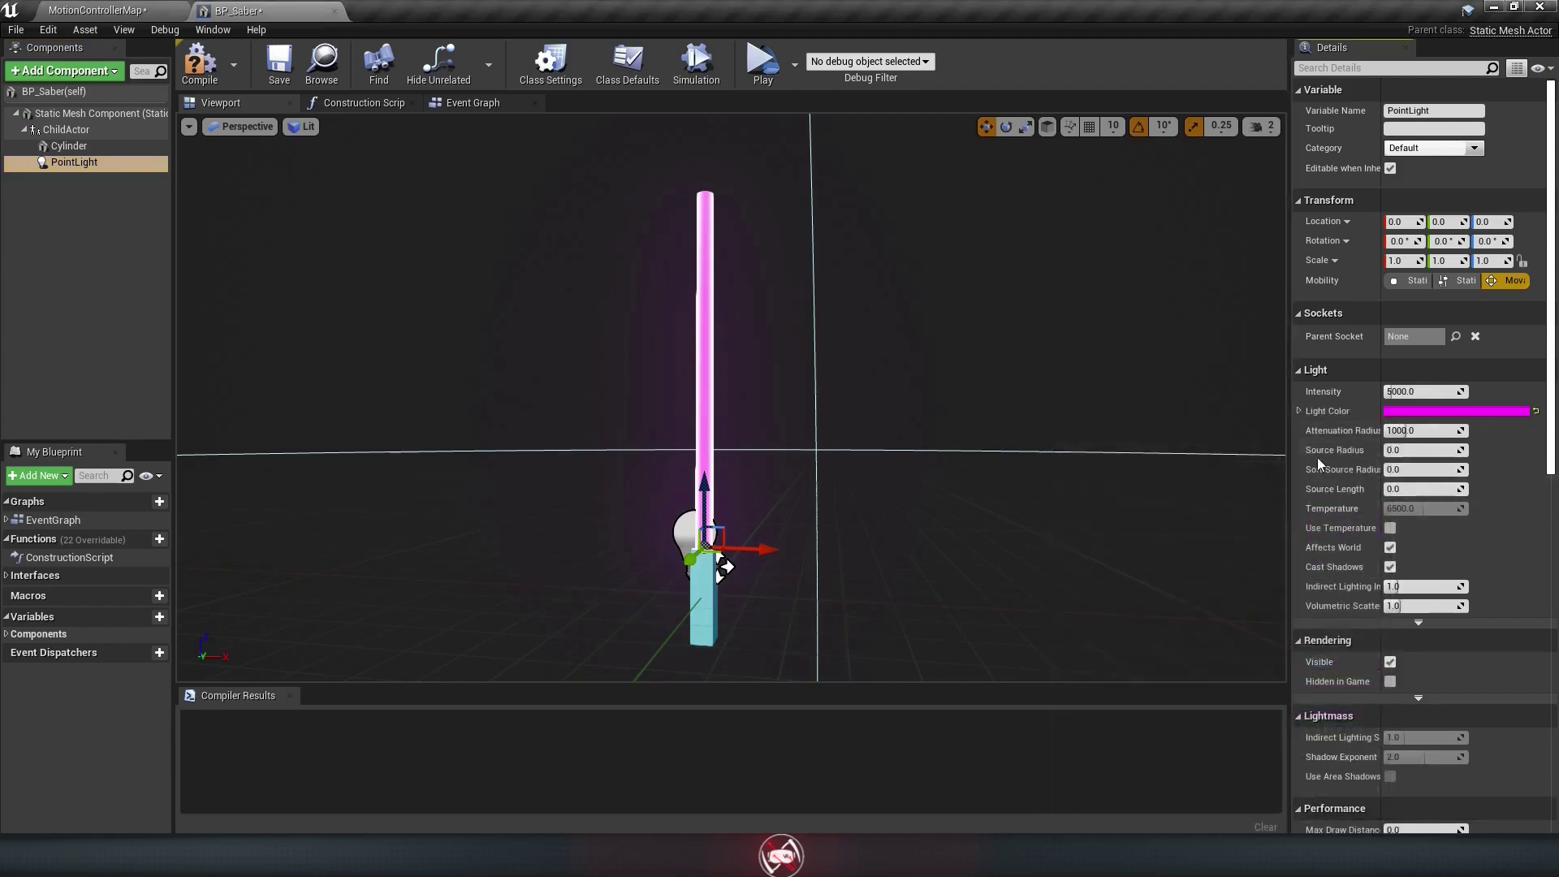
# Step: Set the point light's Source Radius to 2.1 to match the blade's thickness
pyautogui.moveTo(1404, 450); pyautogui.dragTo(1429, 450)
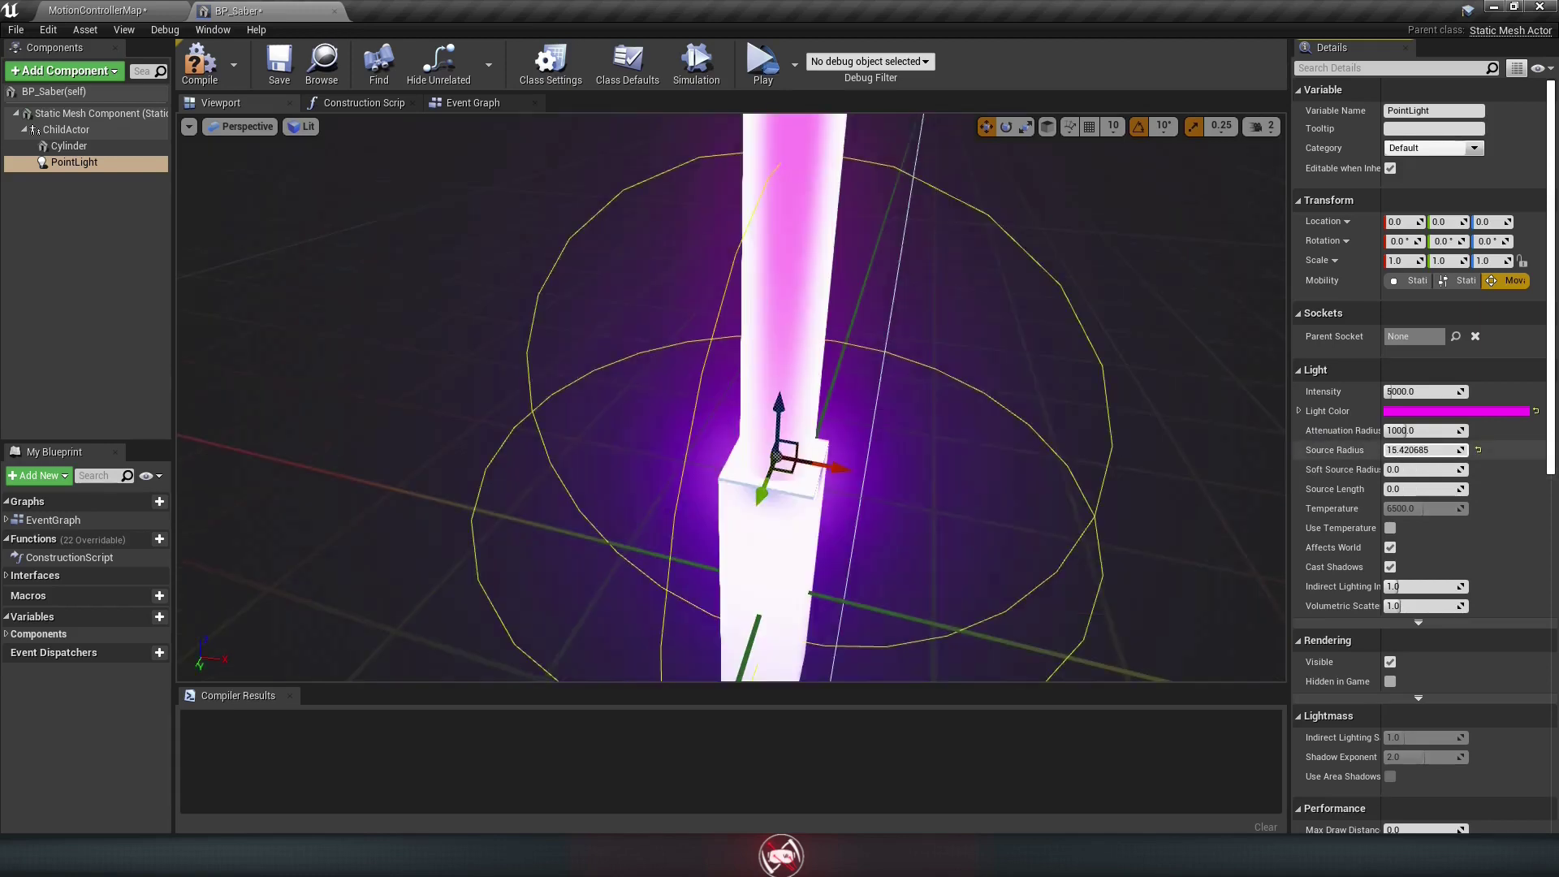
pyautogui.moveTo(1425, 451); pyautogui.dragTo(1398, 450)
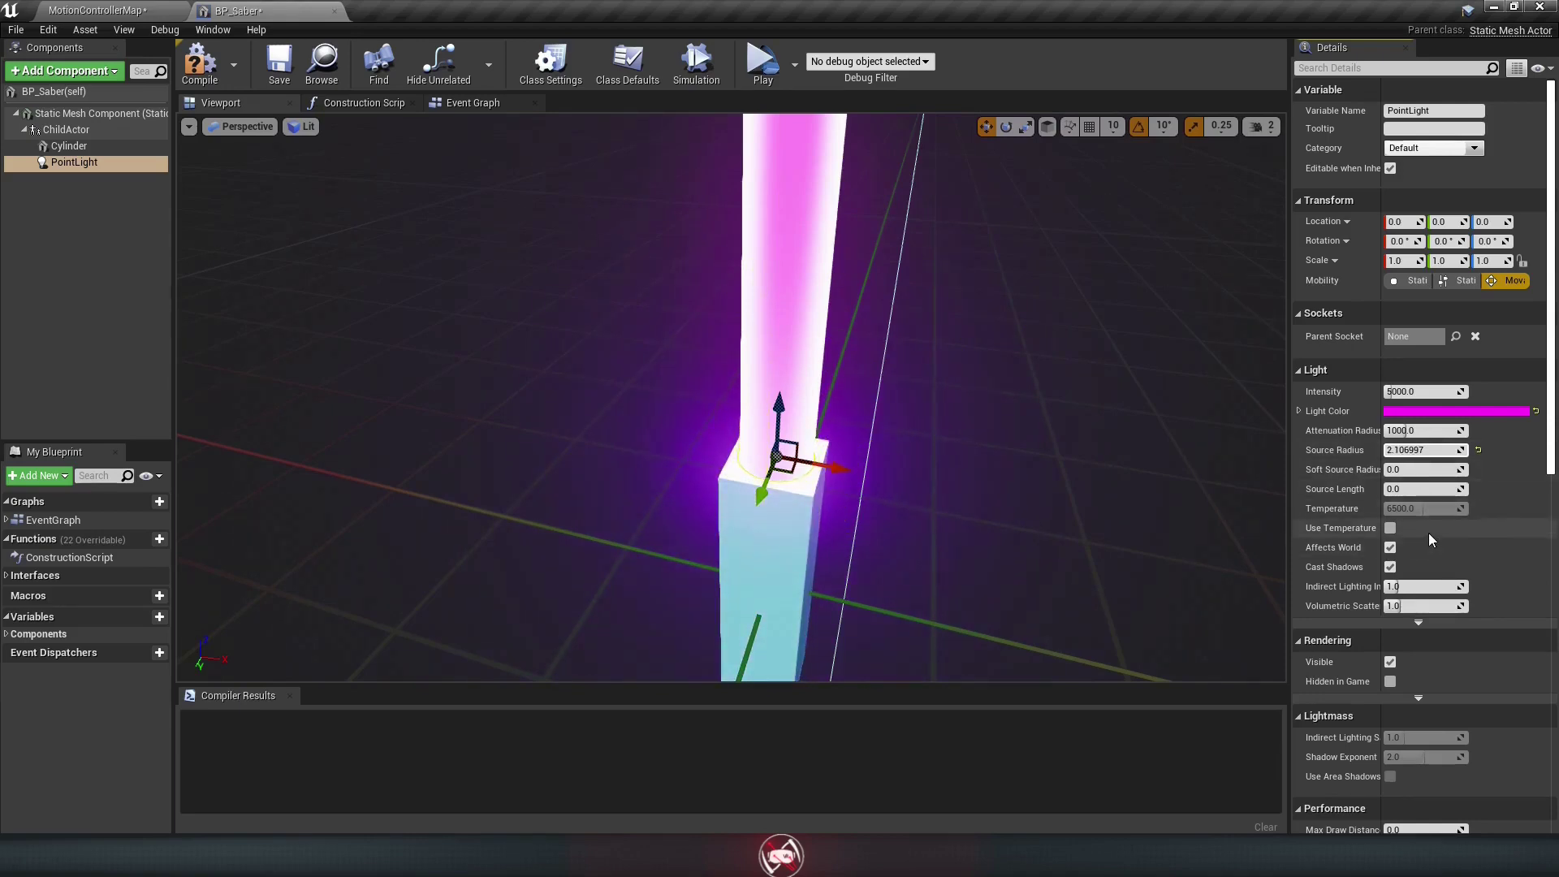
pyautogui.click(1431, 449)
pyautogui.write('2.1')
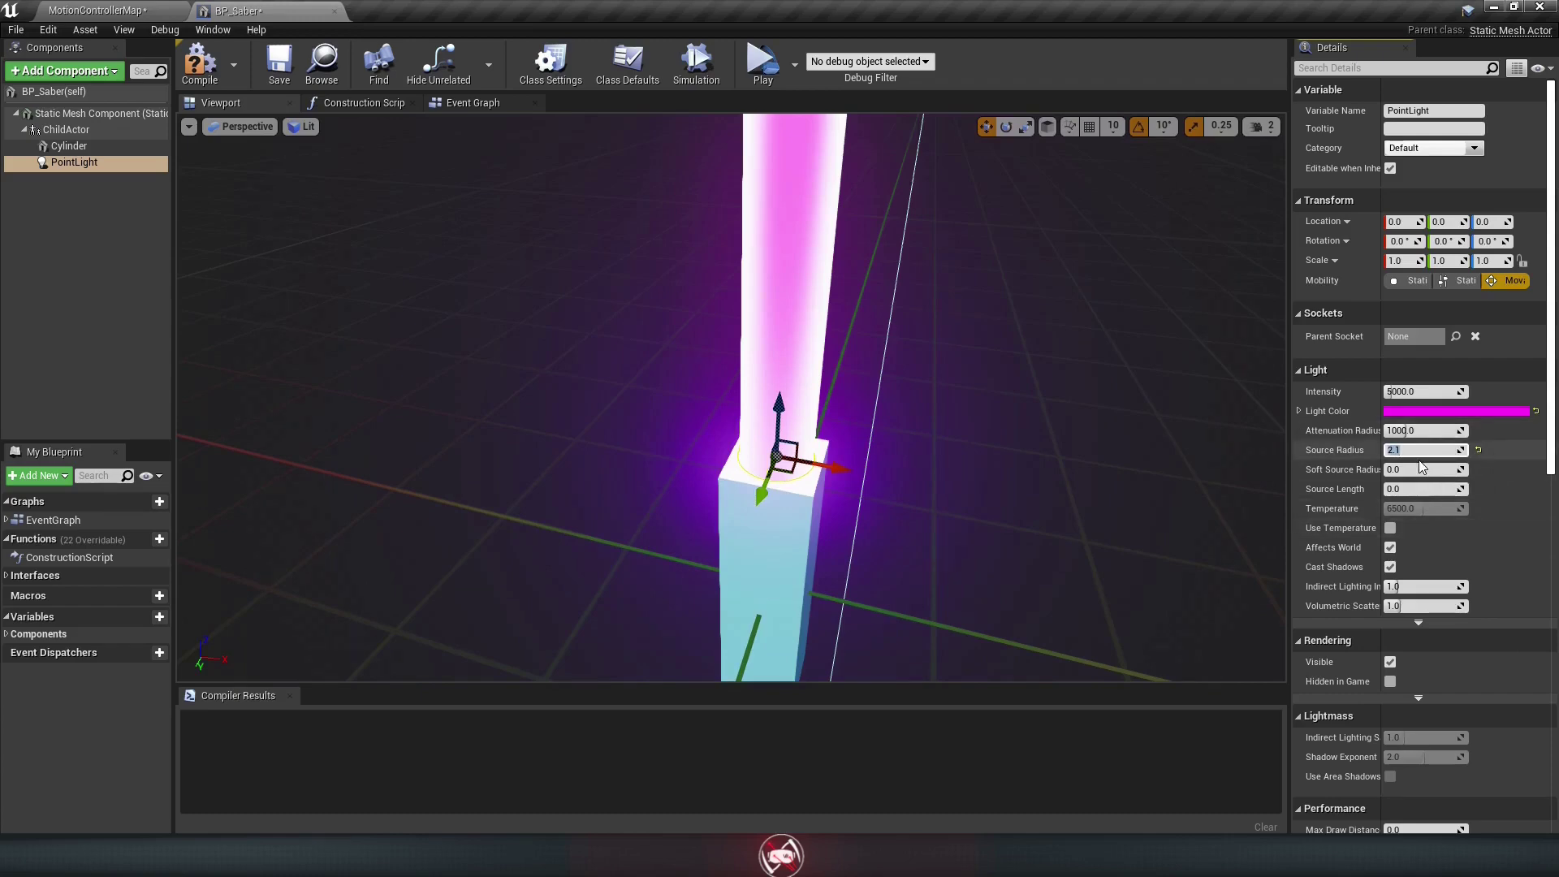
# Step: Raise the point light to about Z 39.58 at the blade's middle and set its Source Length to 78 to span the blade
pyautogui.press('s')
pyautogui.moveTo(956, 534); pyautogui.dragTo(956, 494, button='right')
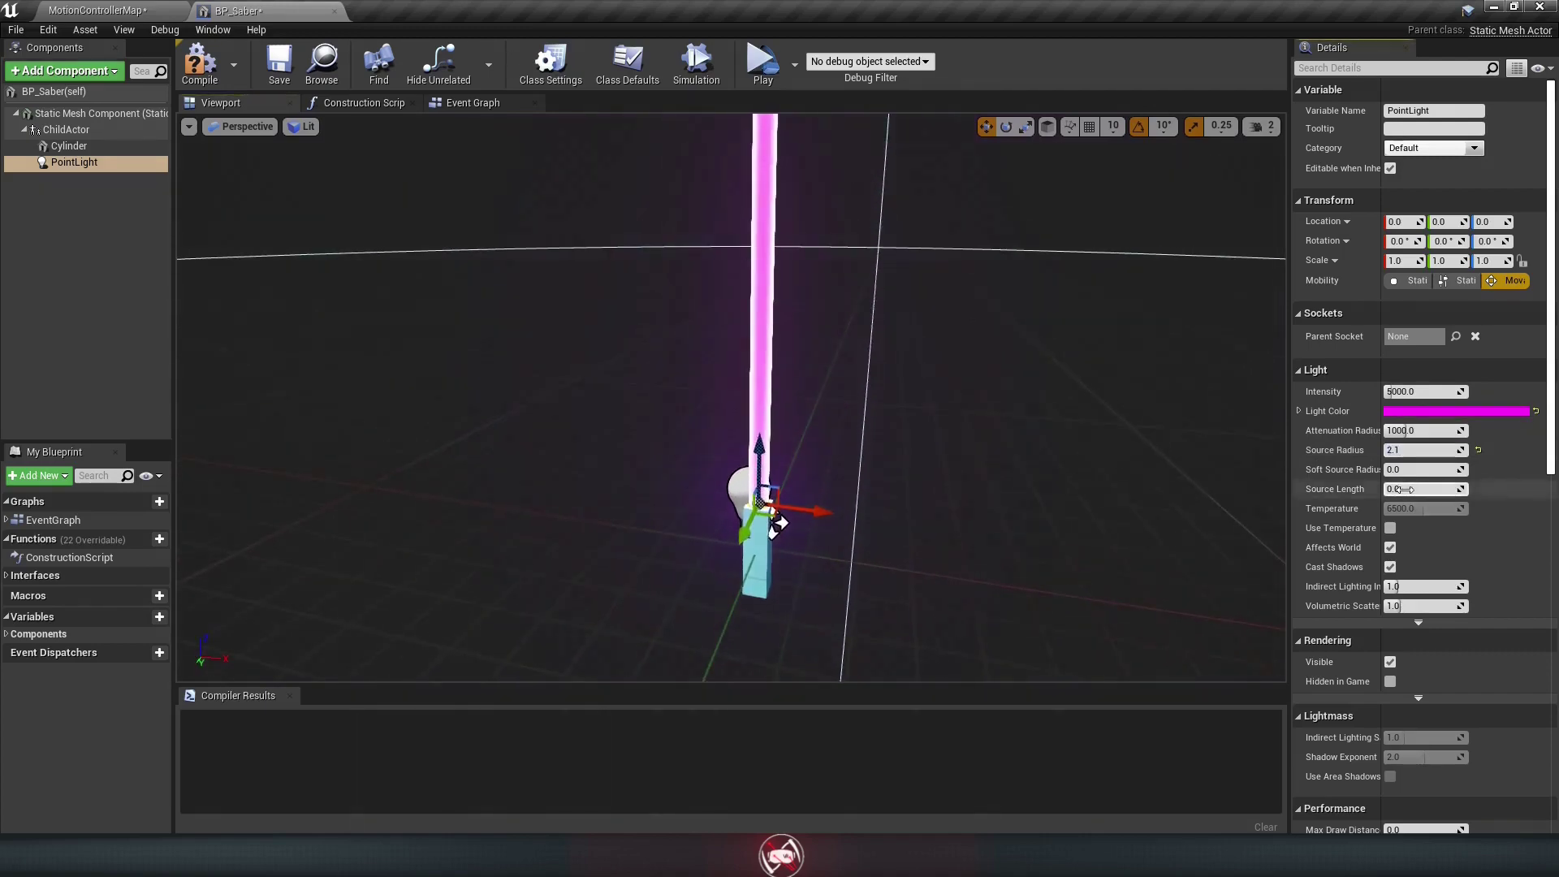
pyautogui.moveTo(1425, 489); pyautogui.dragTo(1478, 488)
pyautogui.moveTo(752, 496); pyautogui.dragTo(757, 497, button='right')
pyautogui.moveTo(741, 459); pyautogui.dragTo(755, 221)
pyautogui.moveTo(768, 235); pyautogui.dragTo(767, 199, button='right')
pyautogui.moveTo(1436, 490); pyautogui.dragTo(1414, 489)
pyautogui.moveTo(742, 331); pyautogui.dragTo(743, 364)
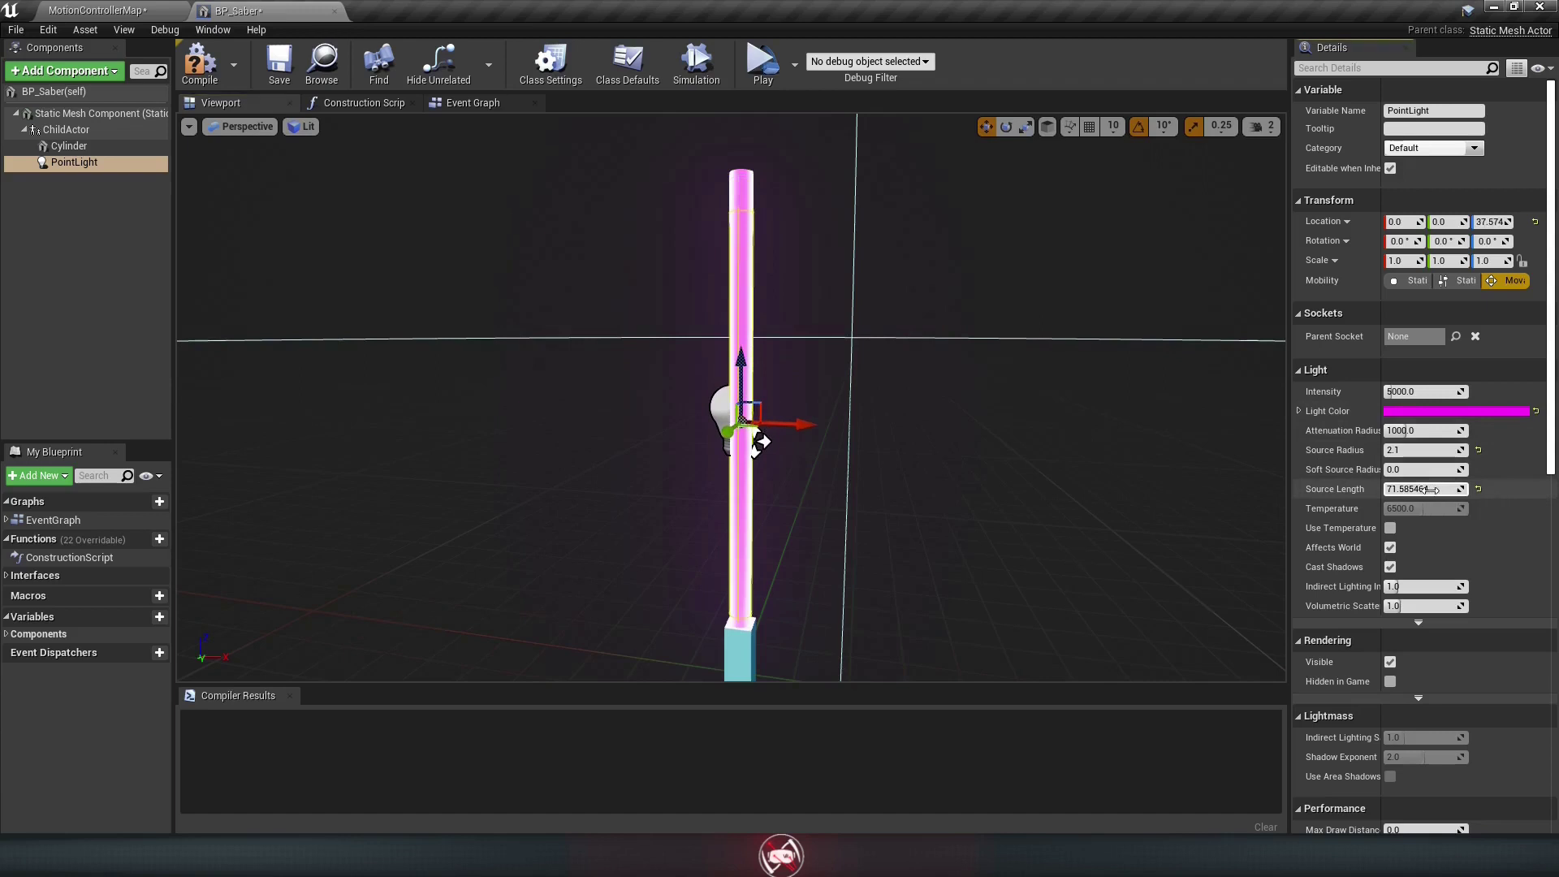
pyautogui.moveTo(1417, 489); pyautogui.dragTo(1420, 489)
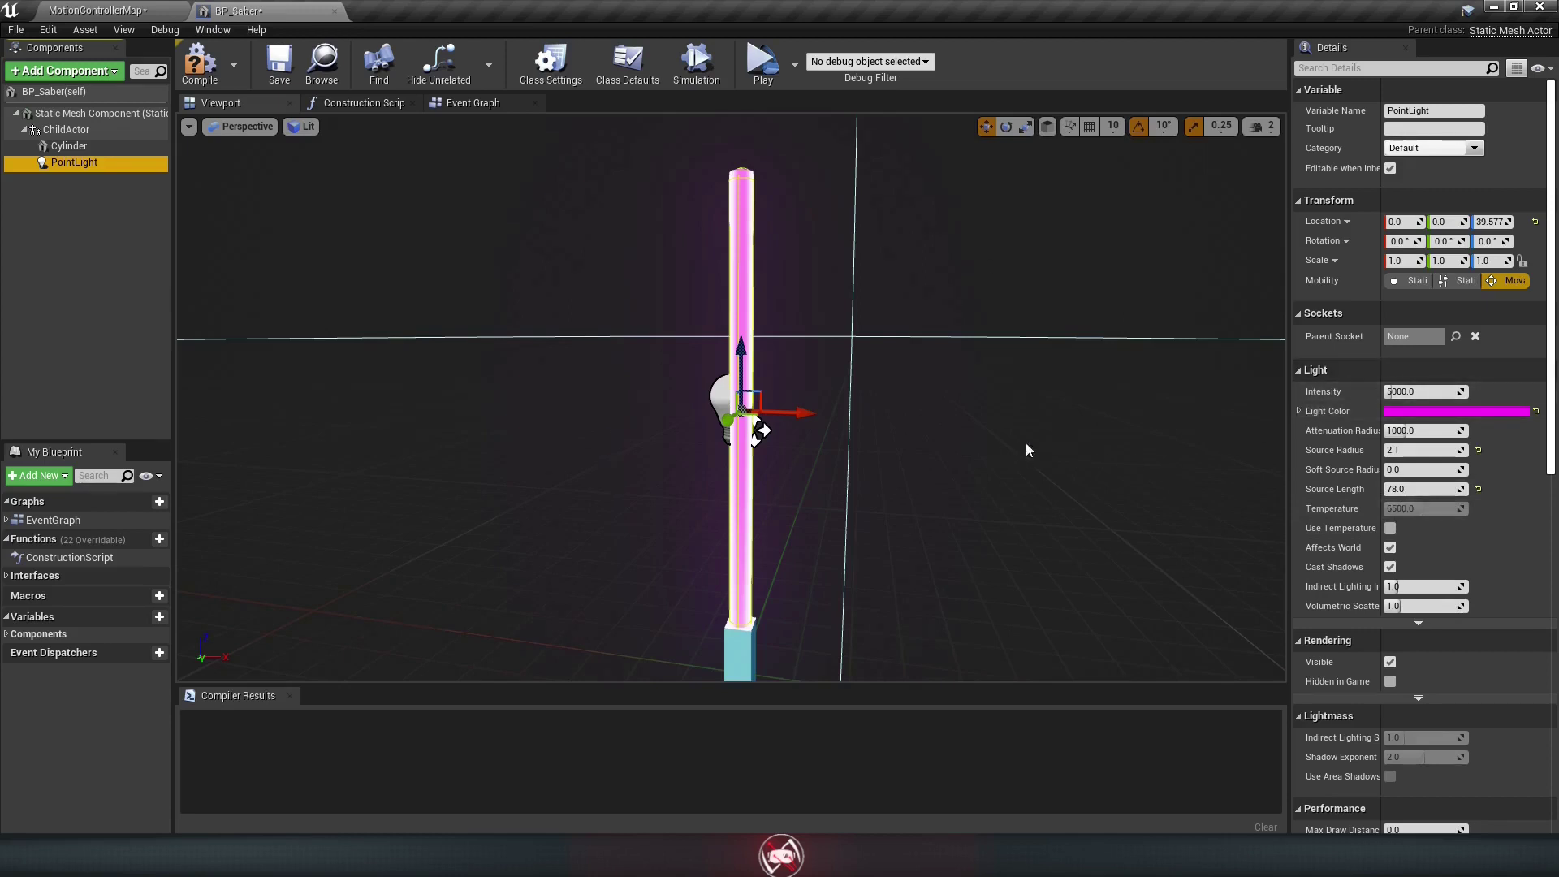
# Step: Try a higher intensity on the point light, reset it to default, and reduce the Attenuation Radius to about 134.7
pyautogui.moveTo(1449, 391); pyautogui.dragTo(1476, 386)
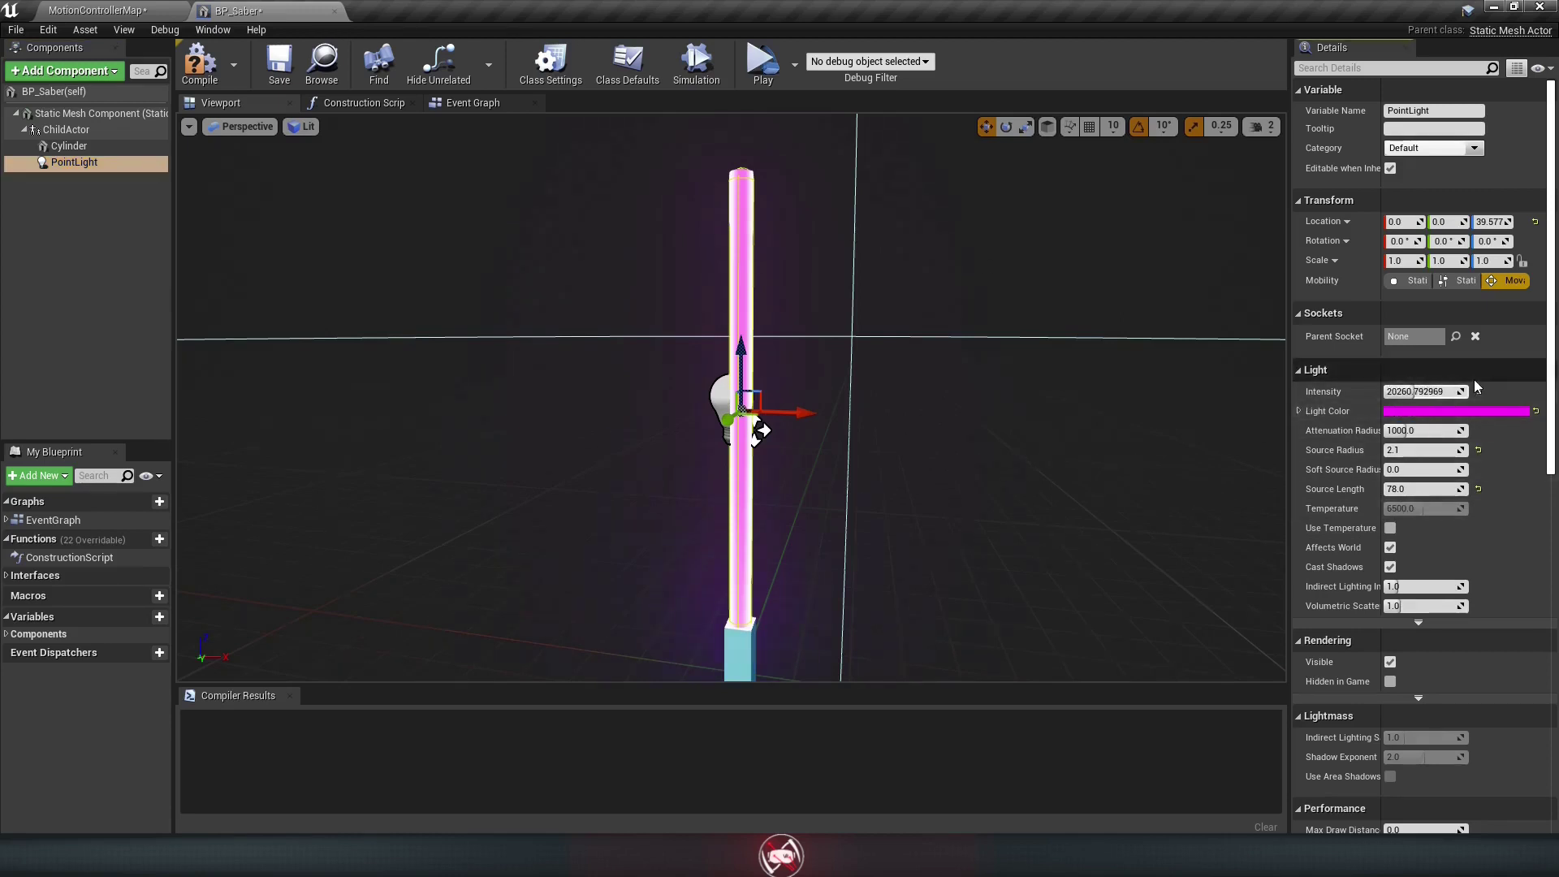
pyautogui.click(1478, 391)
pyautogui.moveTo(1417, 430); pyautogui.dragTo(1390, 430)
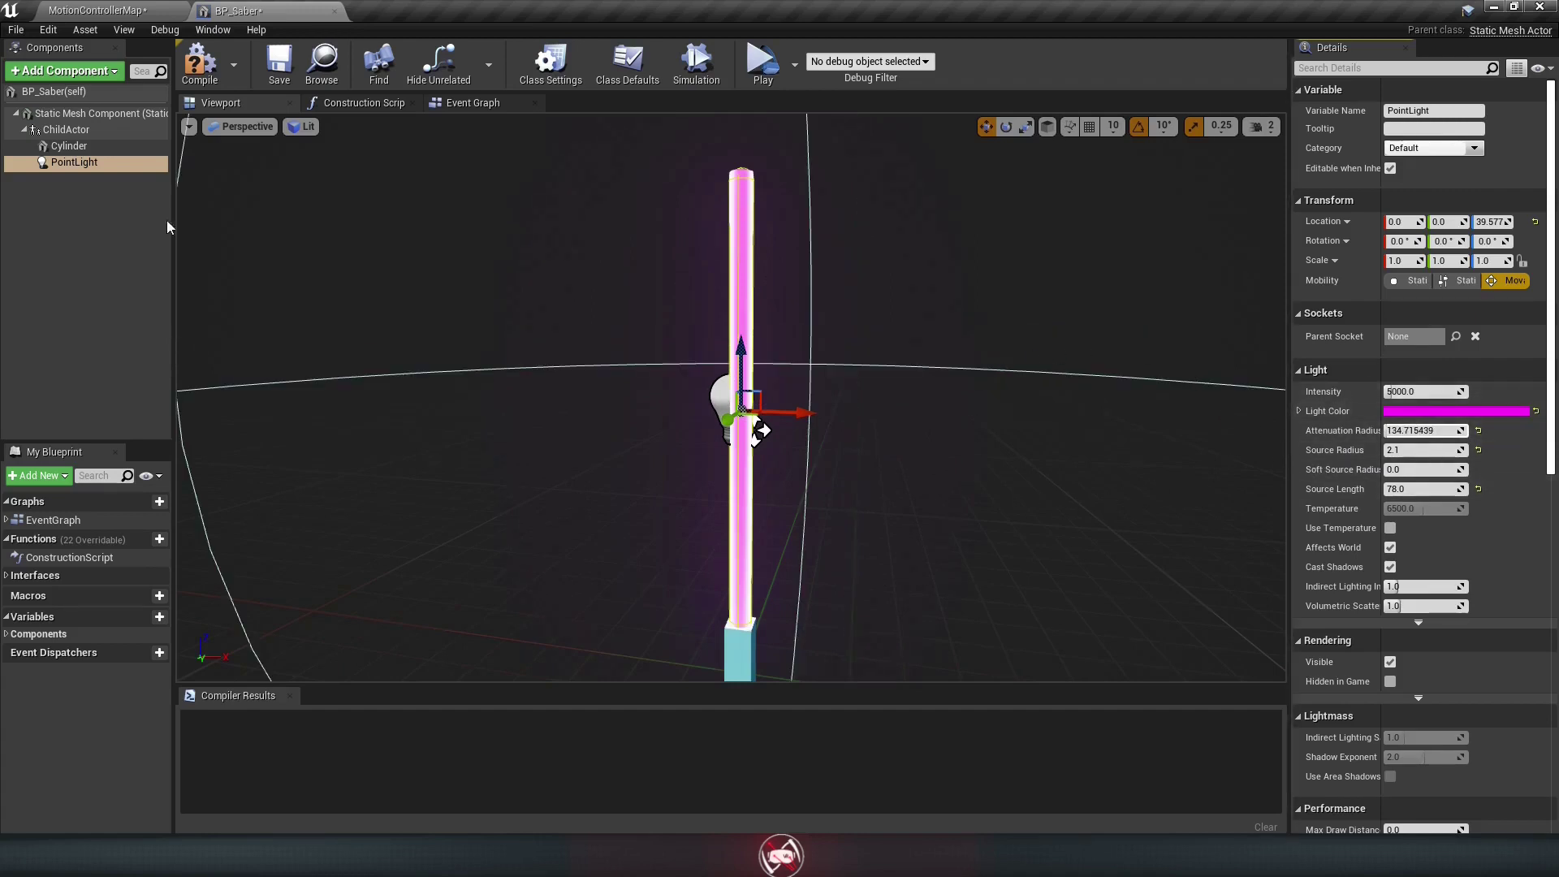
# Step: Compile BP_Saber, check the glowing saber in the MotionControllerMap level, and reopen the blueprint
pyautogui.click(199, 64)
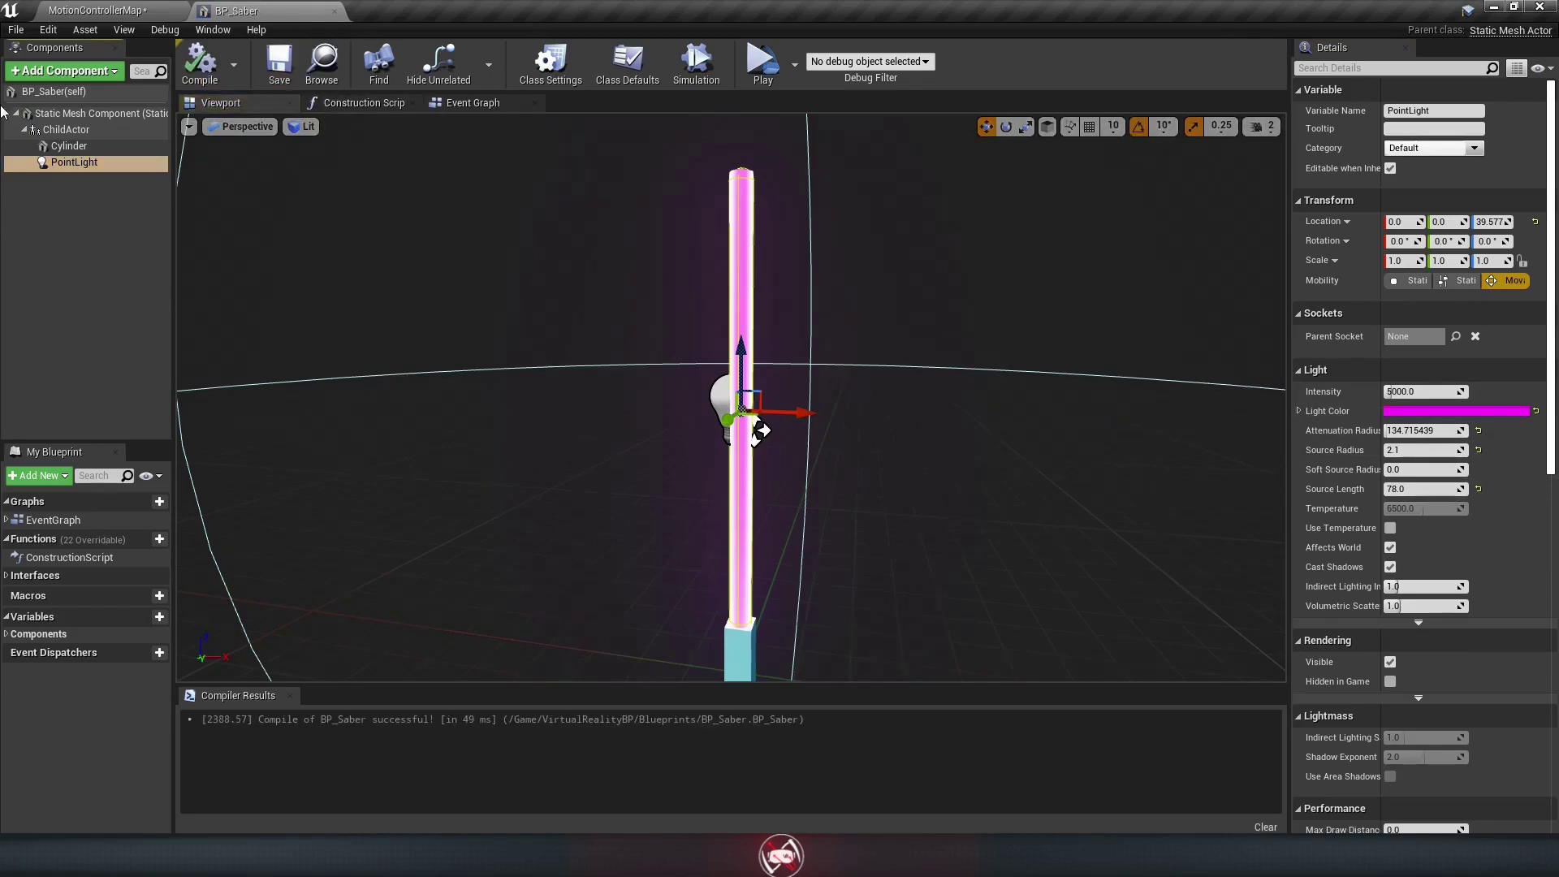
pyautogui.click(138, 10)
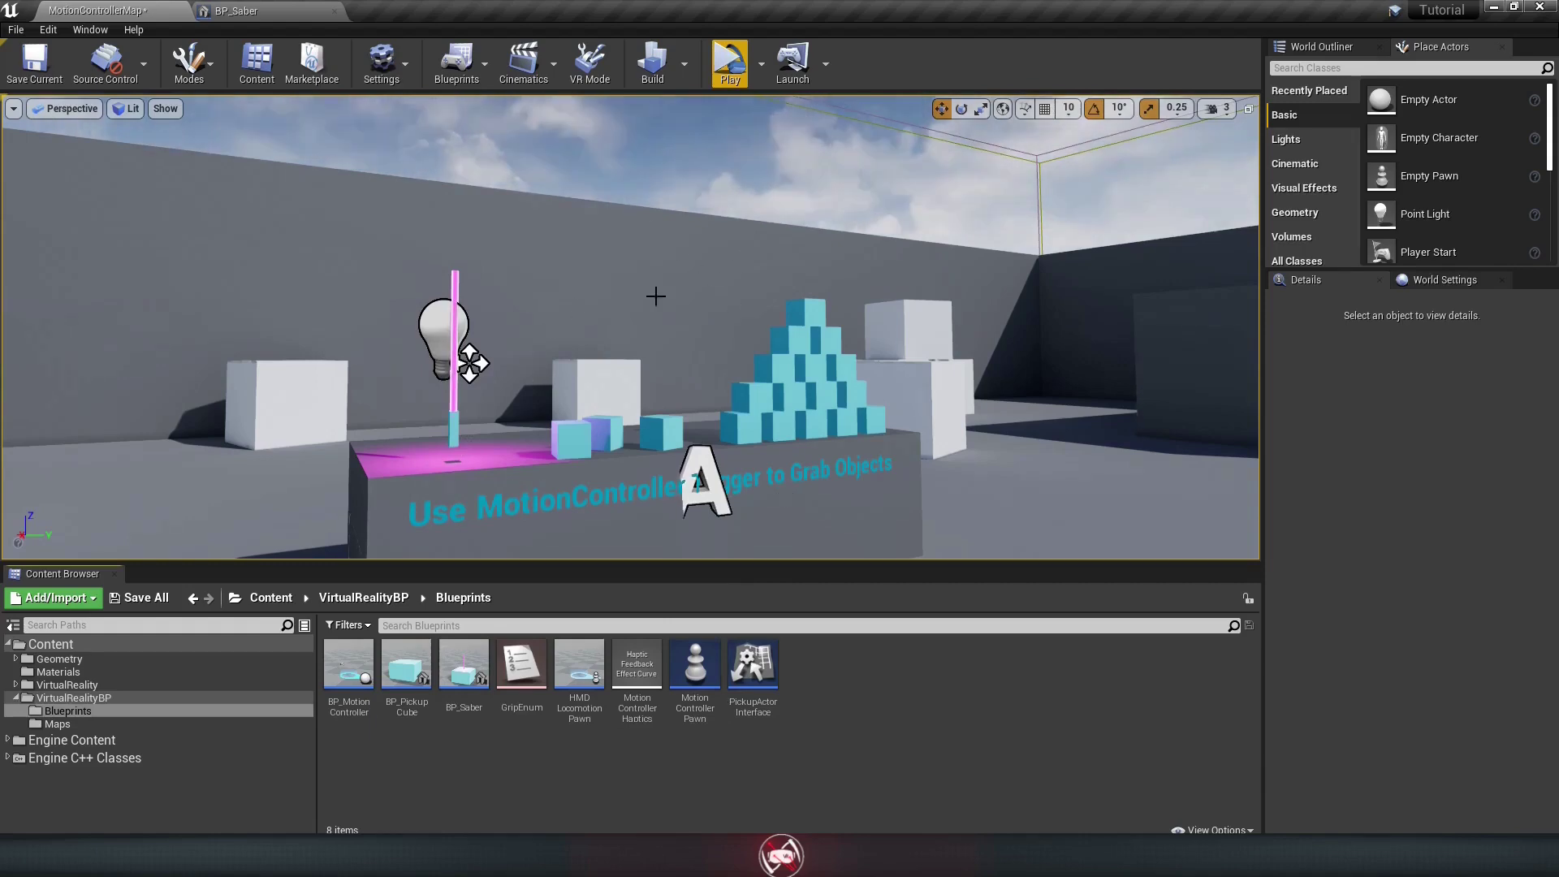
pyautogui.doubleClick(469, 677)
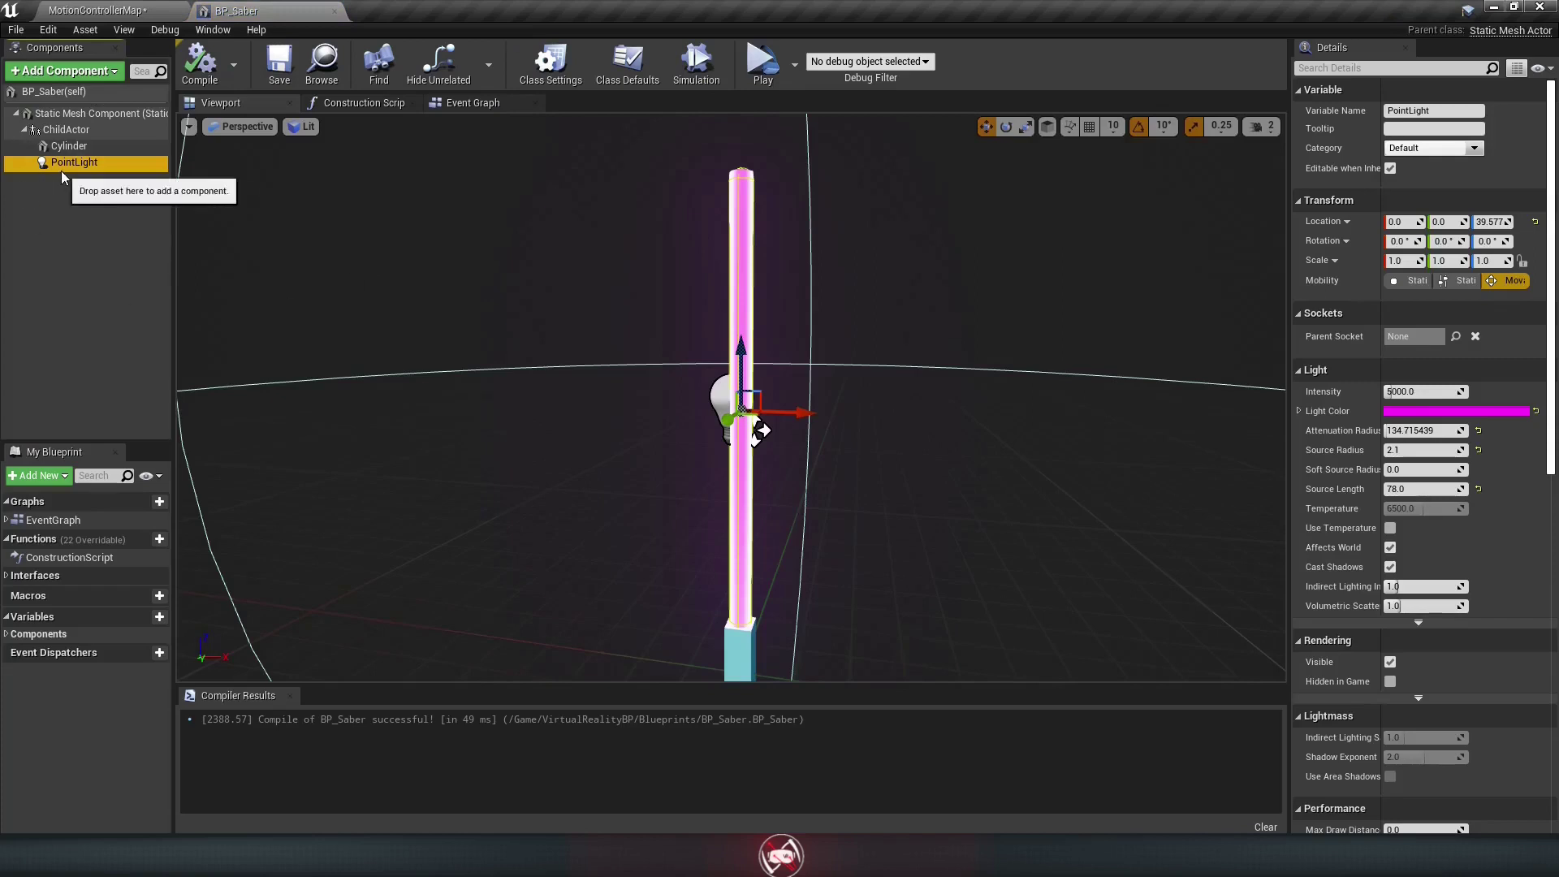
# Step: Turn off Visible for the ChildActor, Cylinder and PointLight components together
pyautogui.click(61, 131)
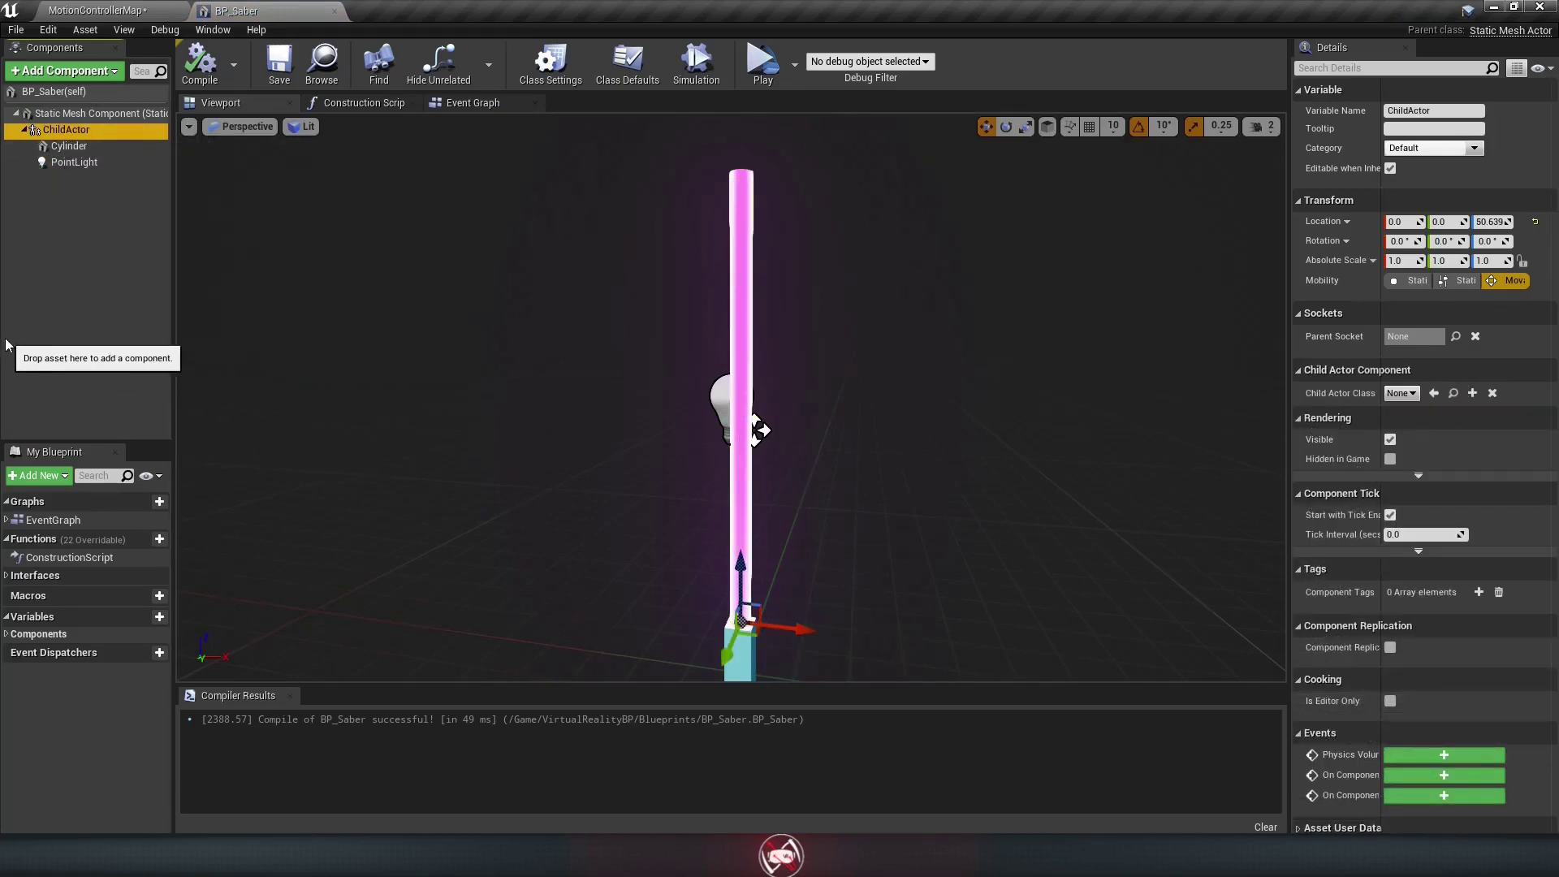
pyautogui.keyDown('shift'); pyautogui.click(90, 161); pyautogui.keyUp('shift')
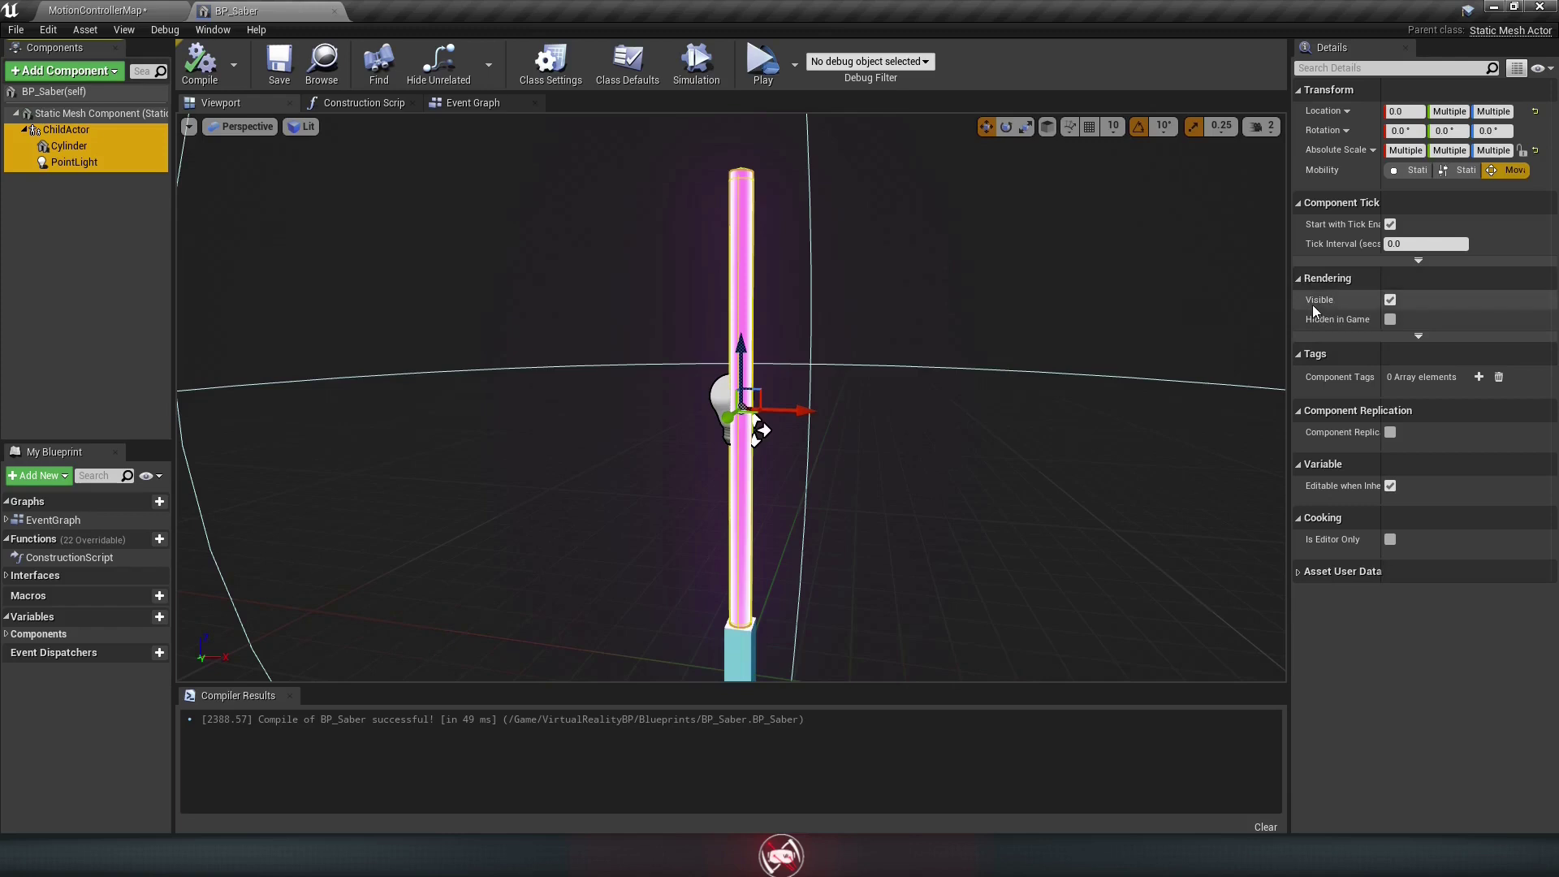
pyautogui.click(1390, 299)
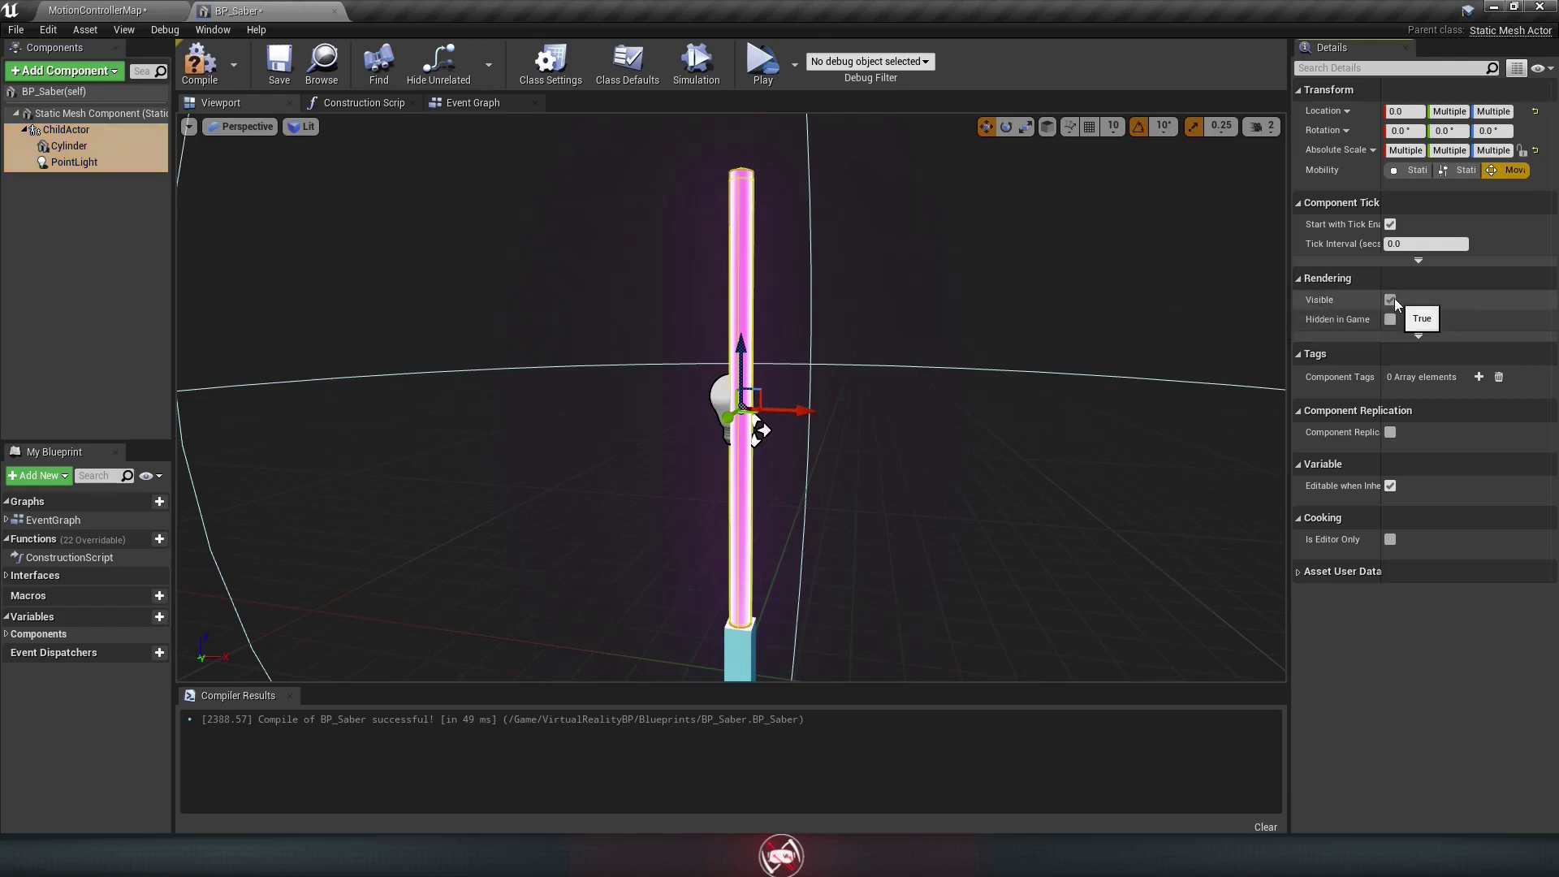
pyautogui.click(1392, 300)
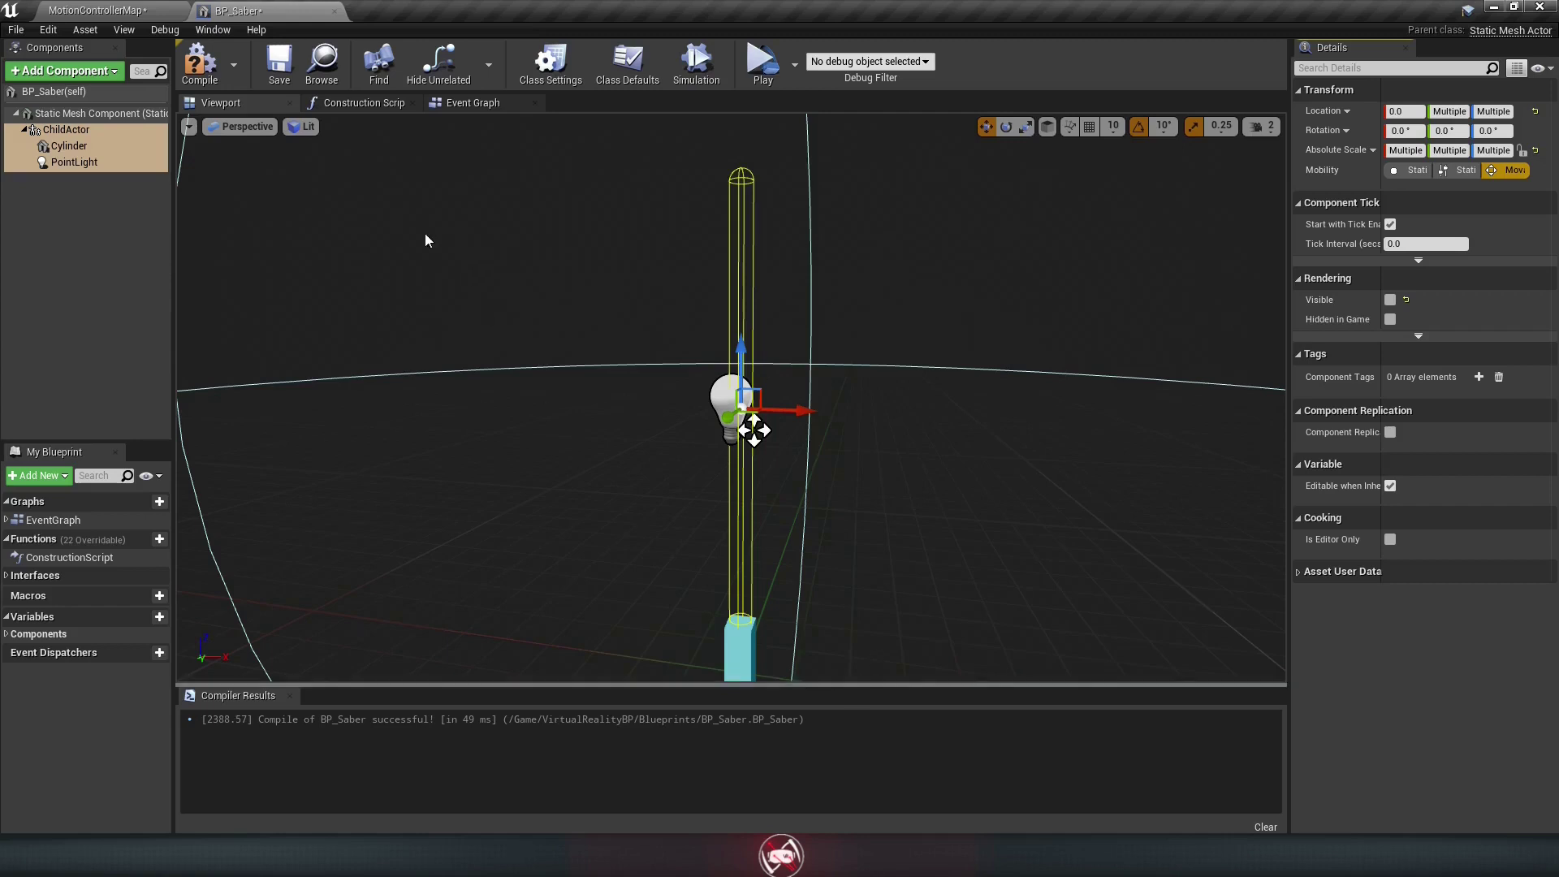
# Step: Delete both Print String nodes after the Trigger Pressed and Trigger Released events in the Event Graph
pyautogui.click(461, 104)
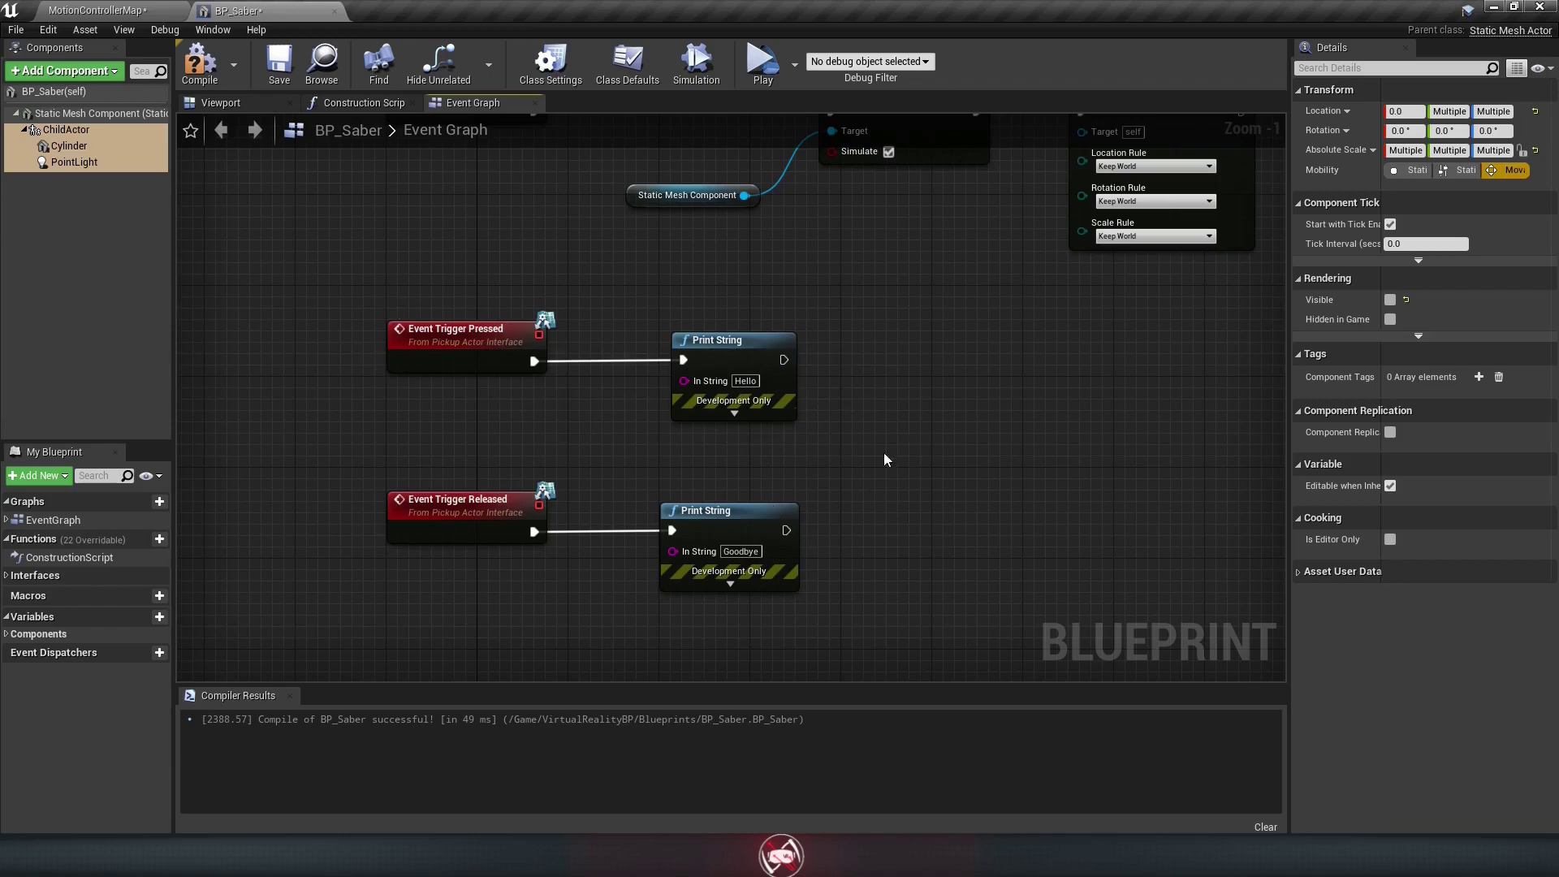
pyautogui.click(844, 455)
pyautogui.moveTo(896, 316); pyautogui.dragTo(688, 665)
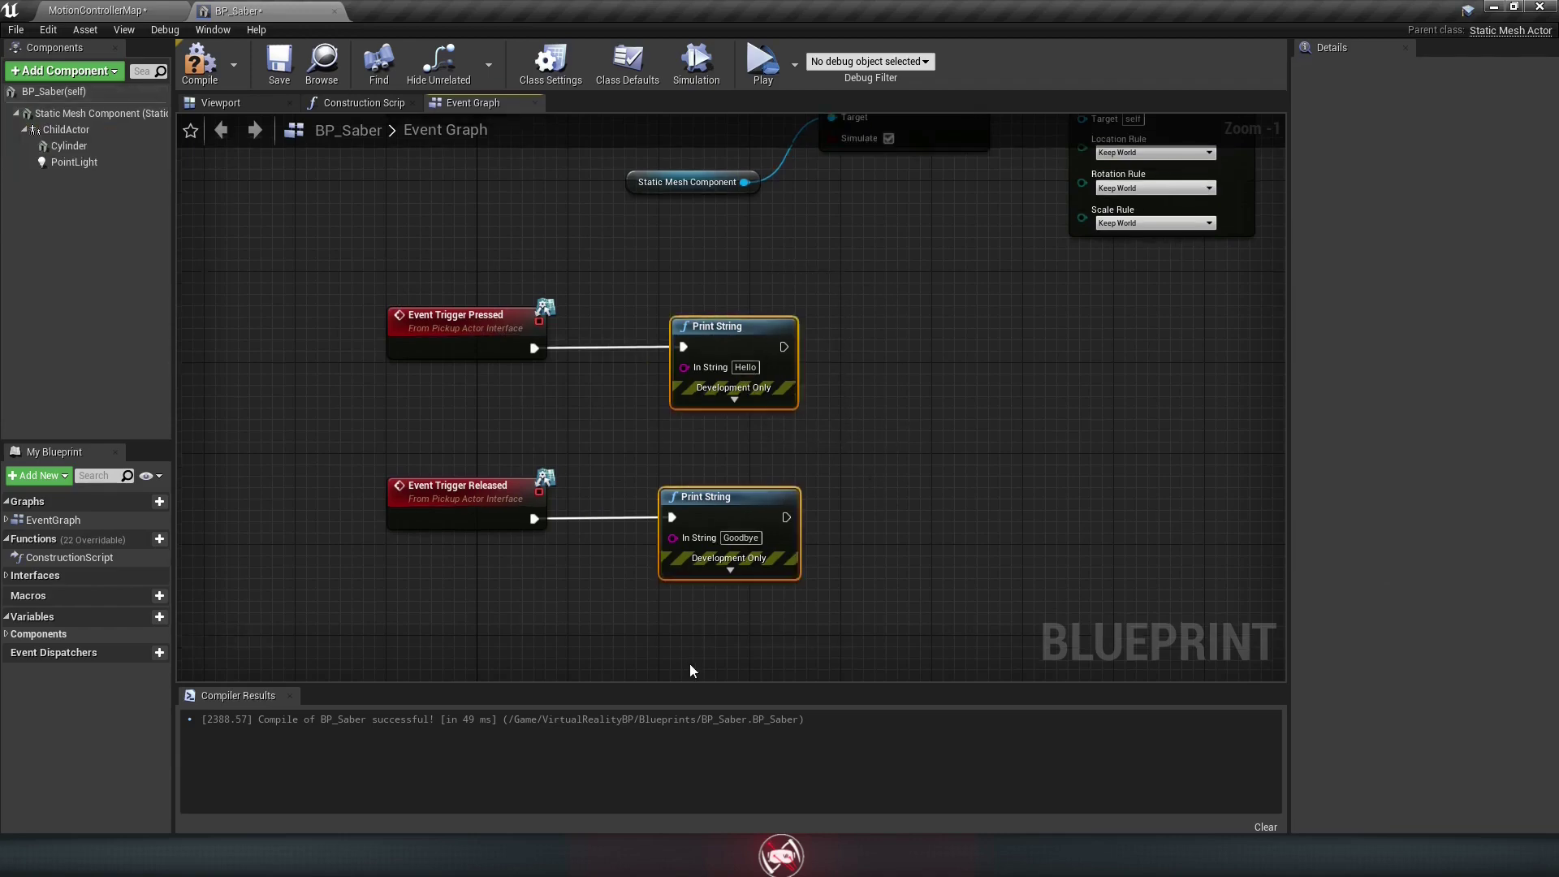
pyautogui.press('Delete')
# Step: Add a Flip Flop node connected to Event Trigger Pressed and align it with the event
pyautogui.moveTo(533, 349); pyautogui.dragTo(661, 349)
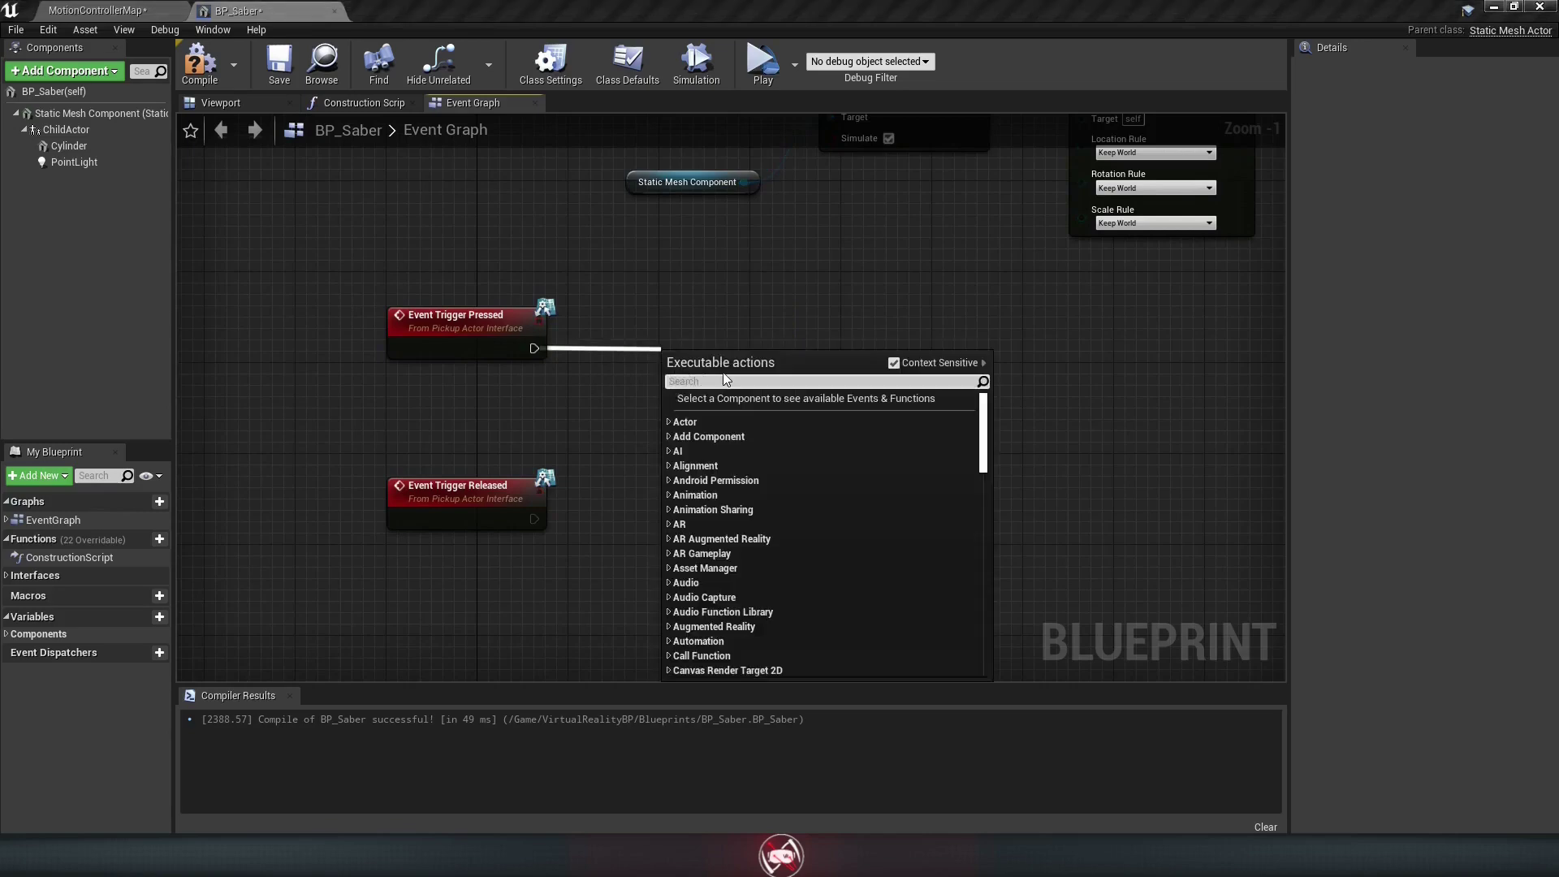
pyautogui.write('Fl')
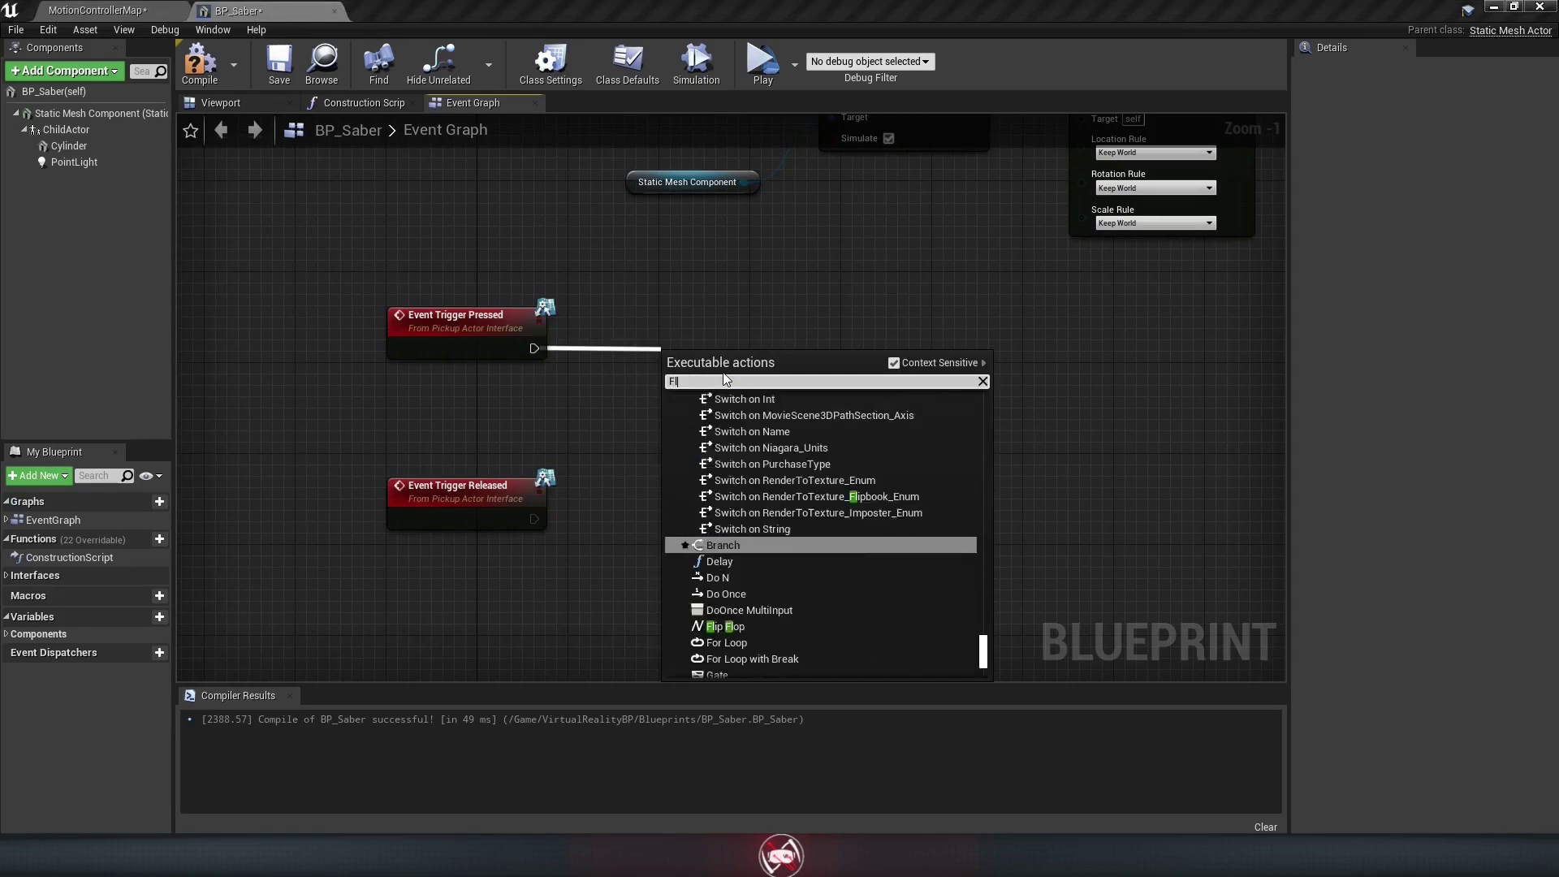
pyautogui.write('ipflop')
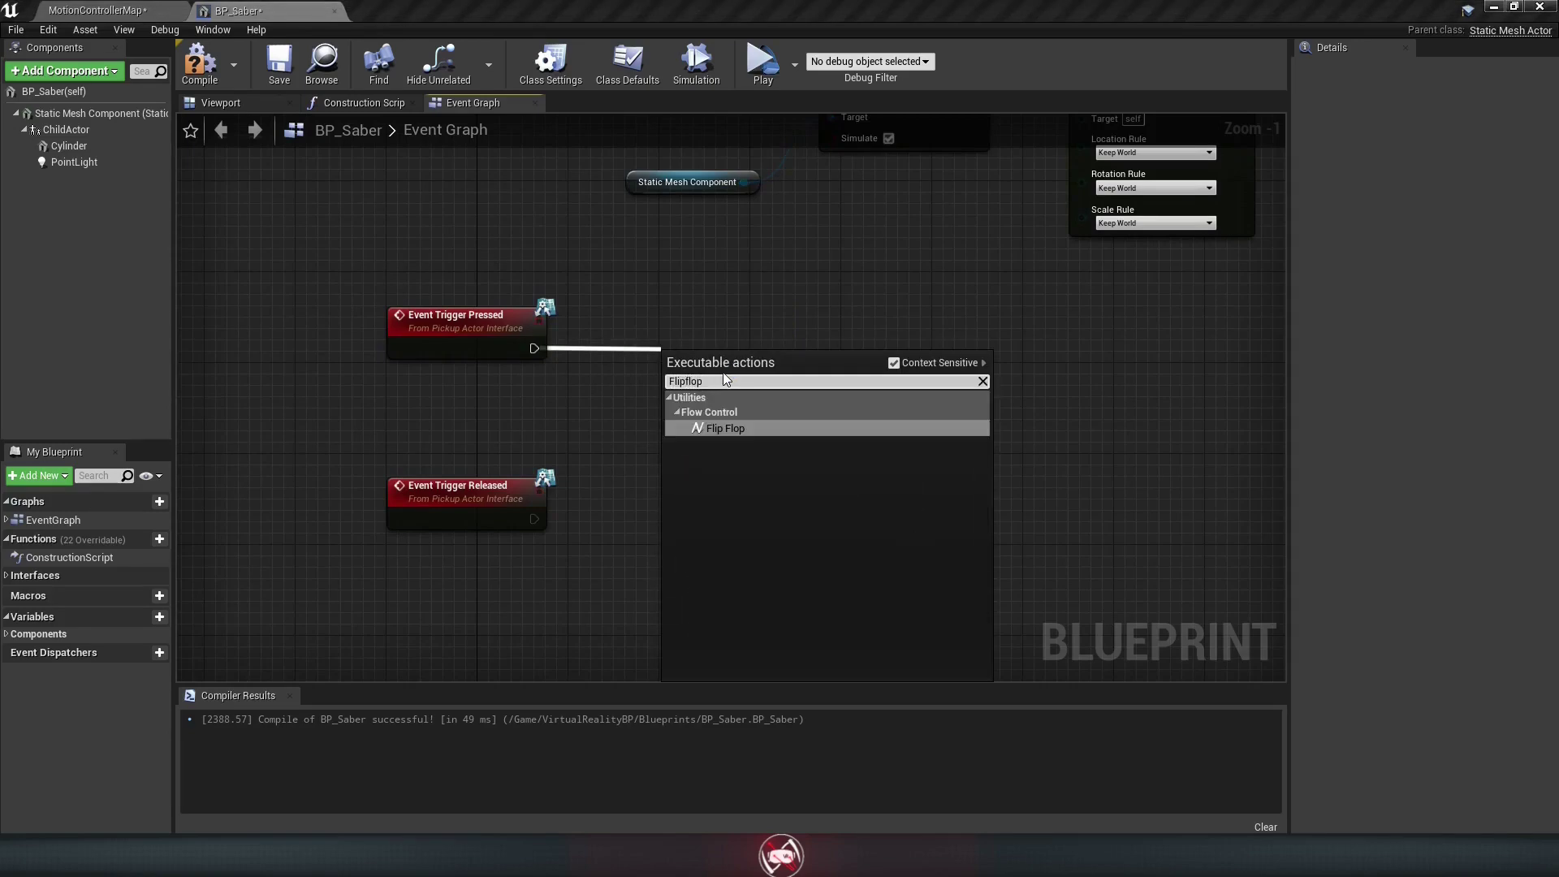
pyautogui.click(743, 435)
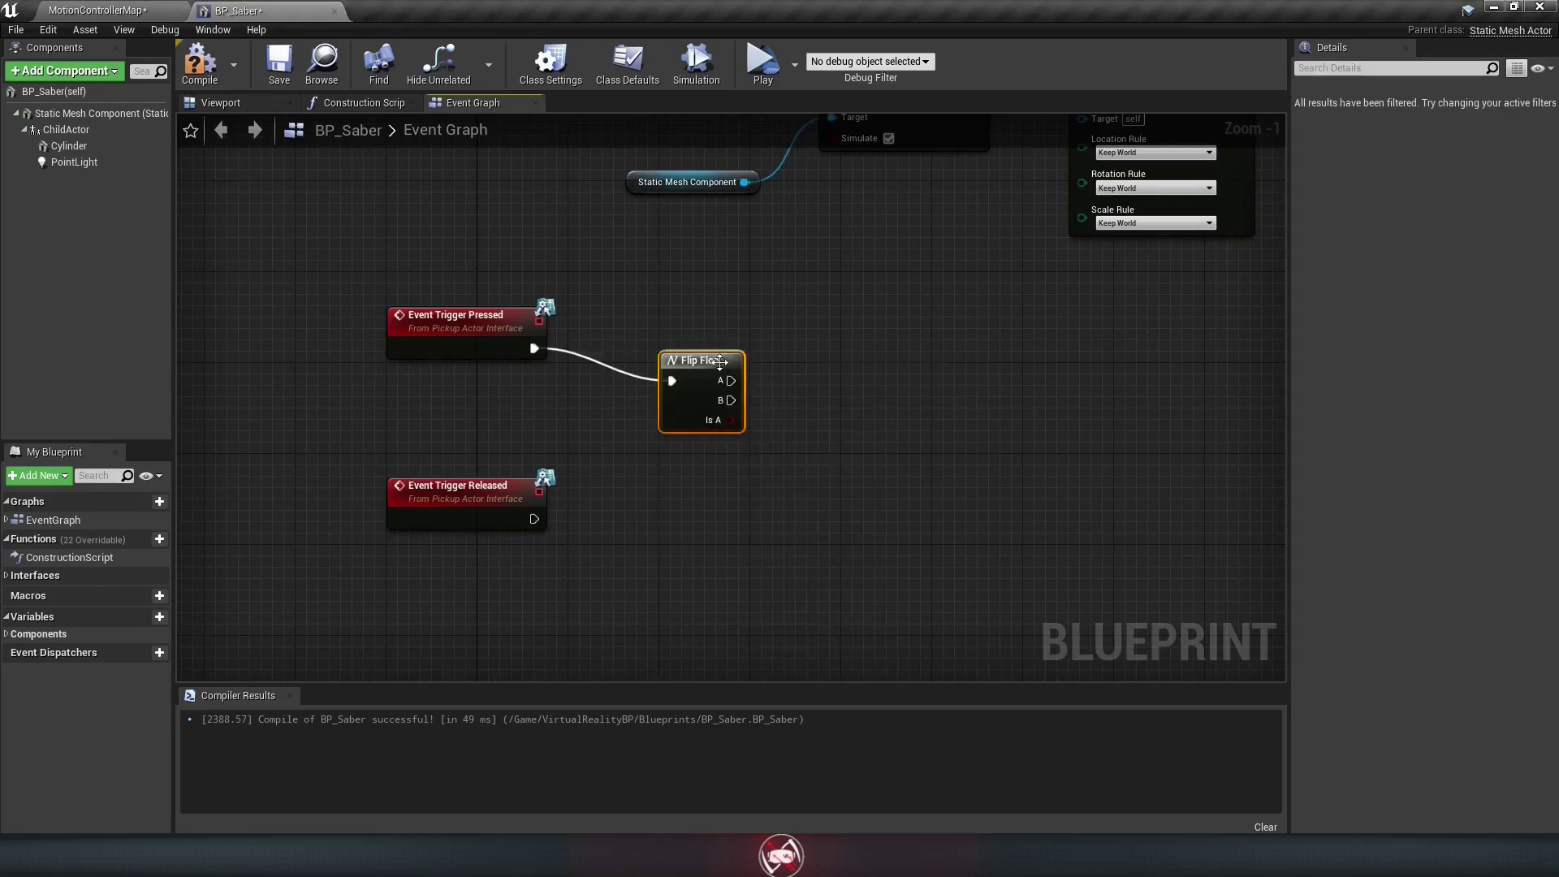
pyautogui.moveTo(705, 349); pyautogui.dragTo(703, 316)
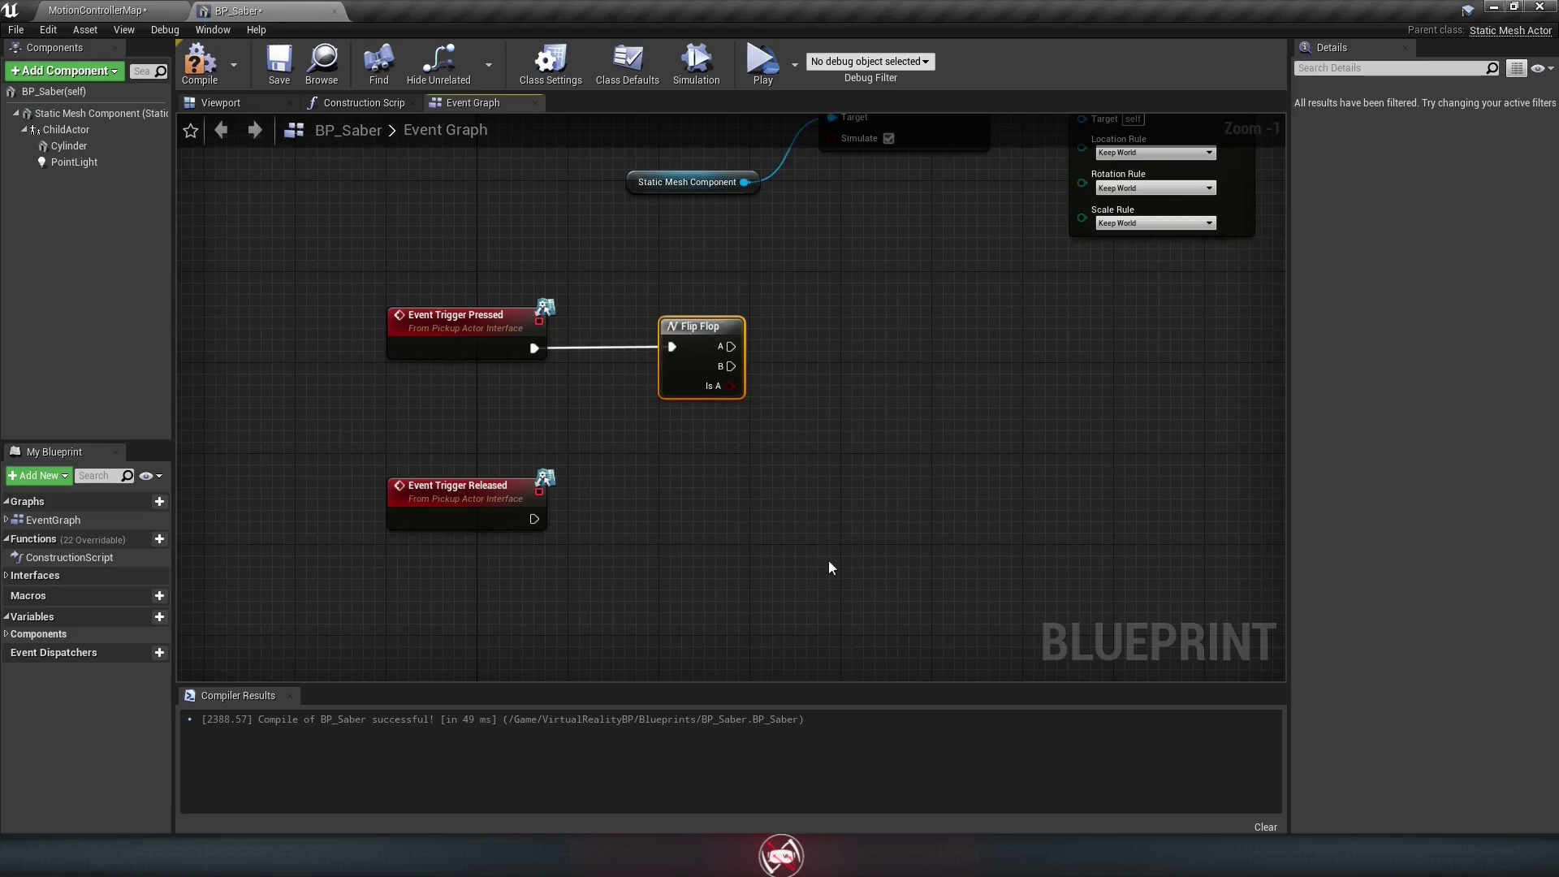
# Step: Add a Set Visibility (ChildActor) node connected to output A of the Flip Flop
pyautogui.click(796, 530)
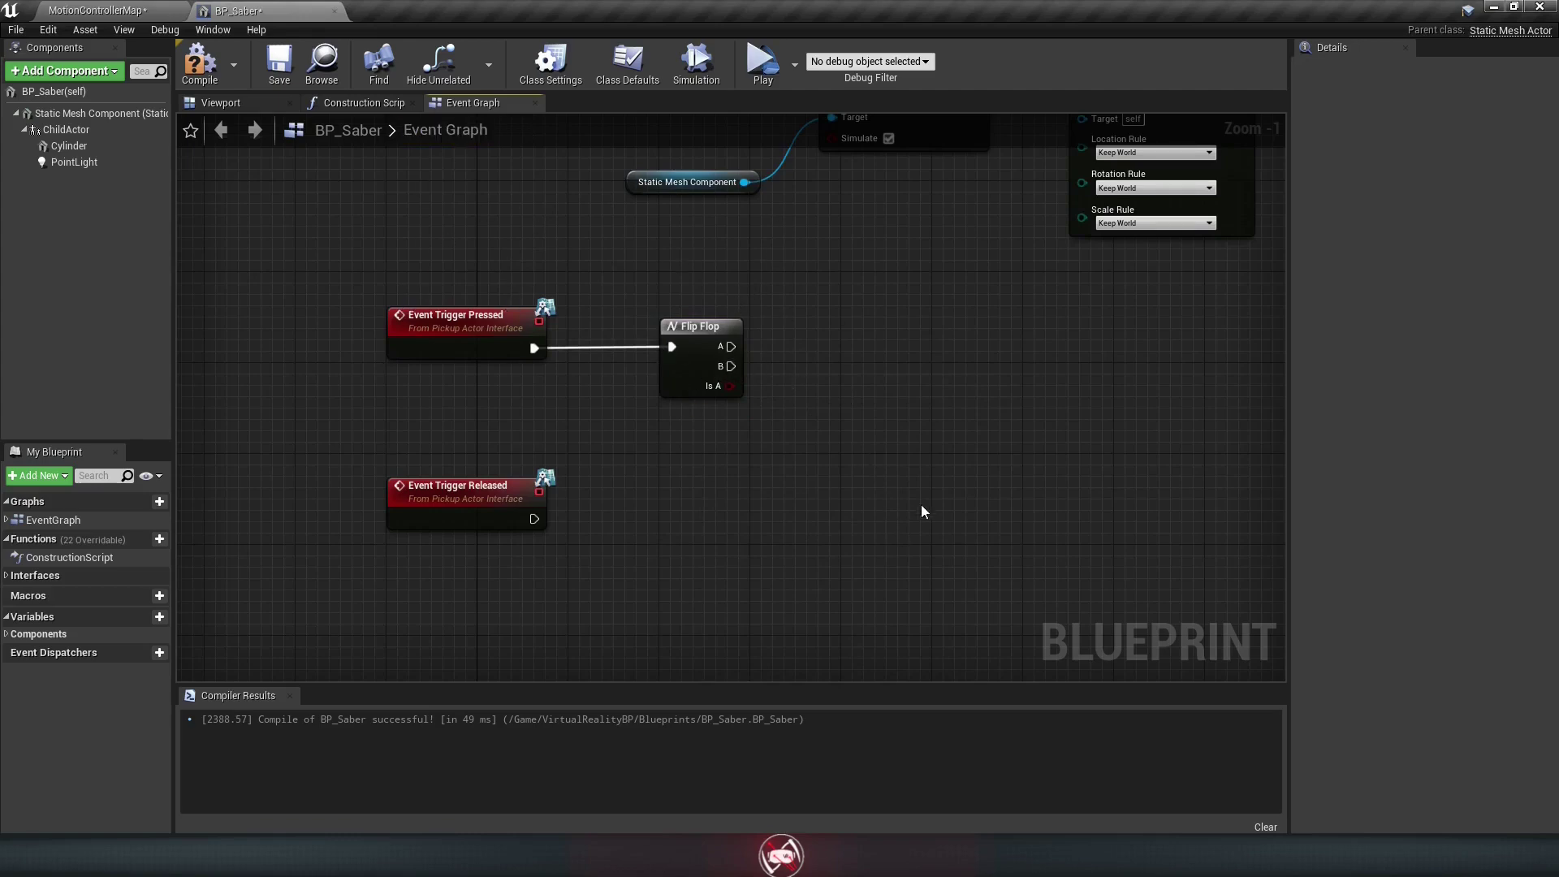
pyautogui.moveTo(726, 346); pyautogui.dragTo(818, 294)
pyautogui.write('S')
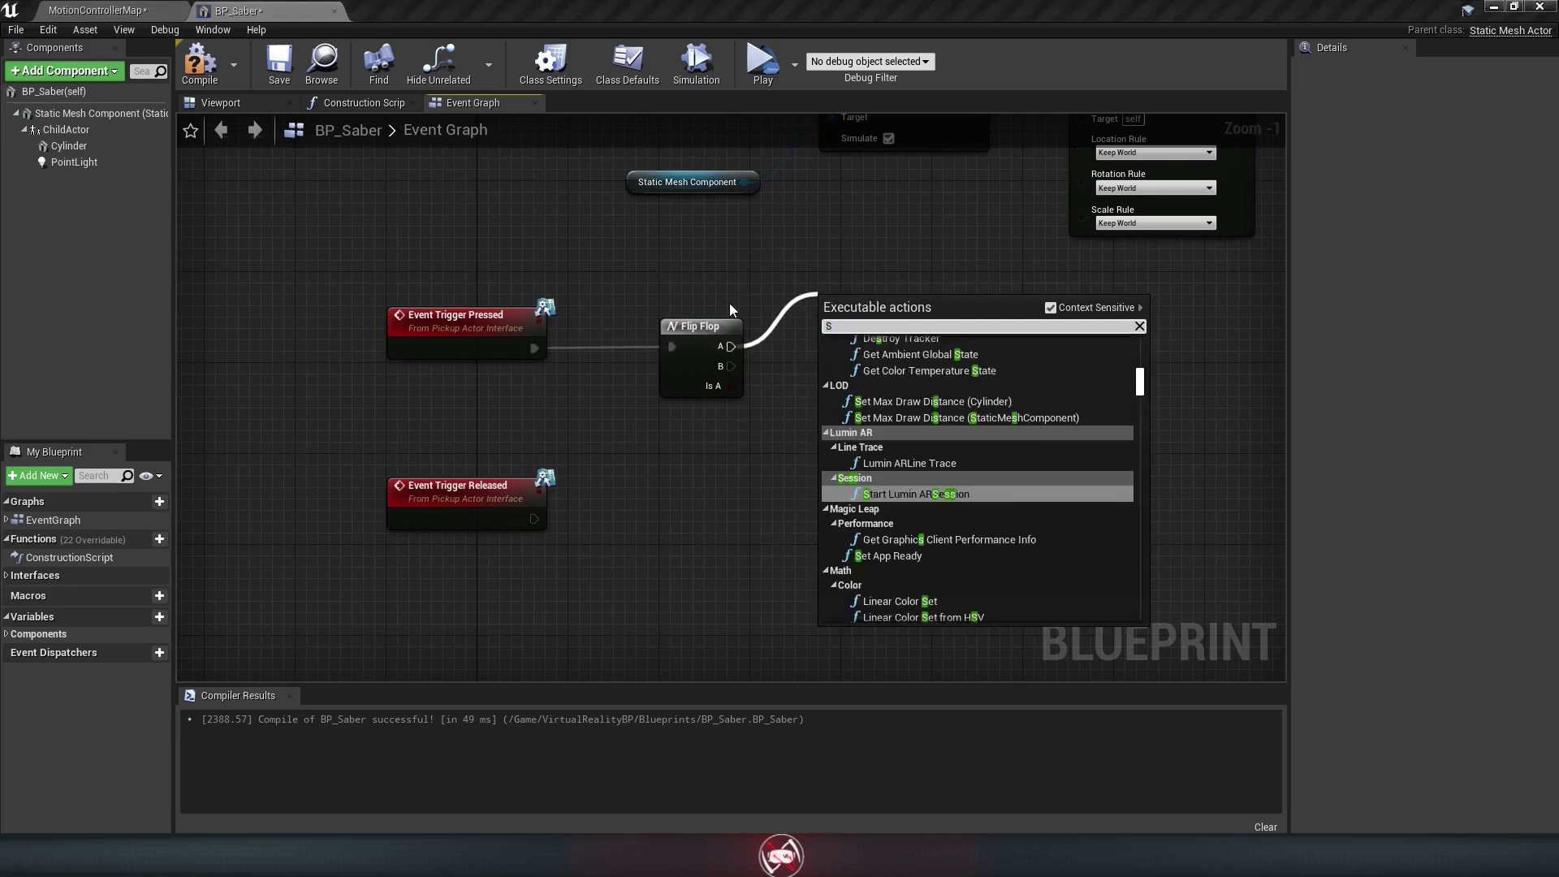
pyautogui.write('etvisibility')
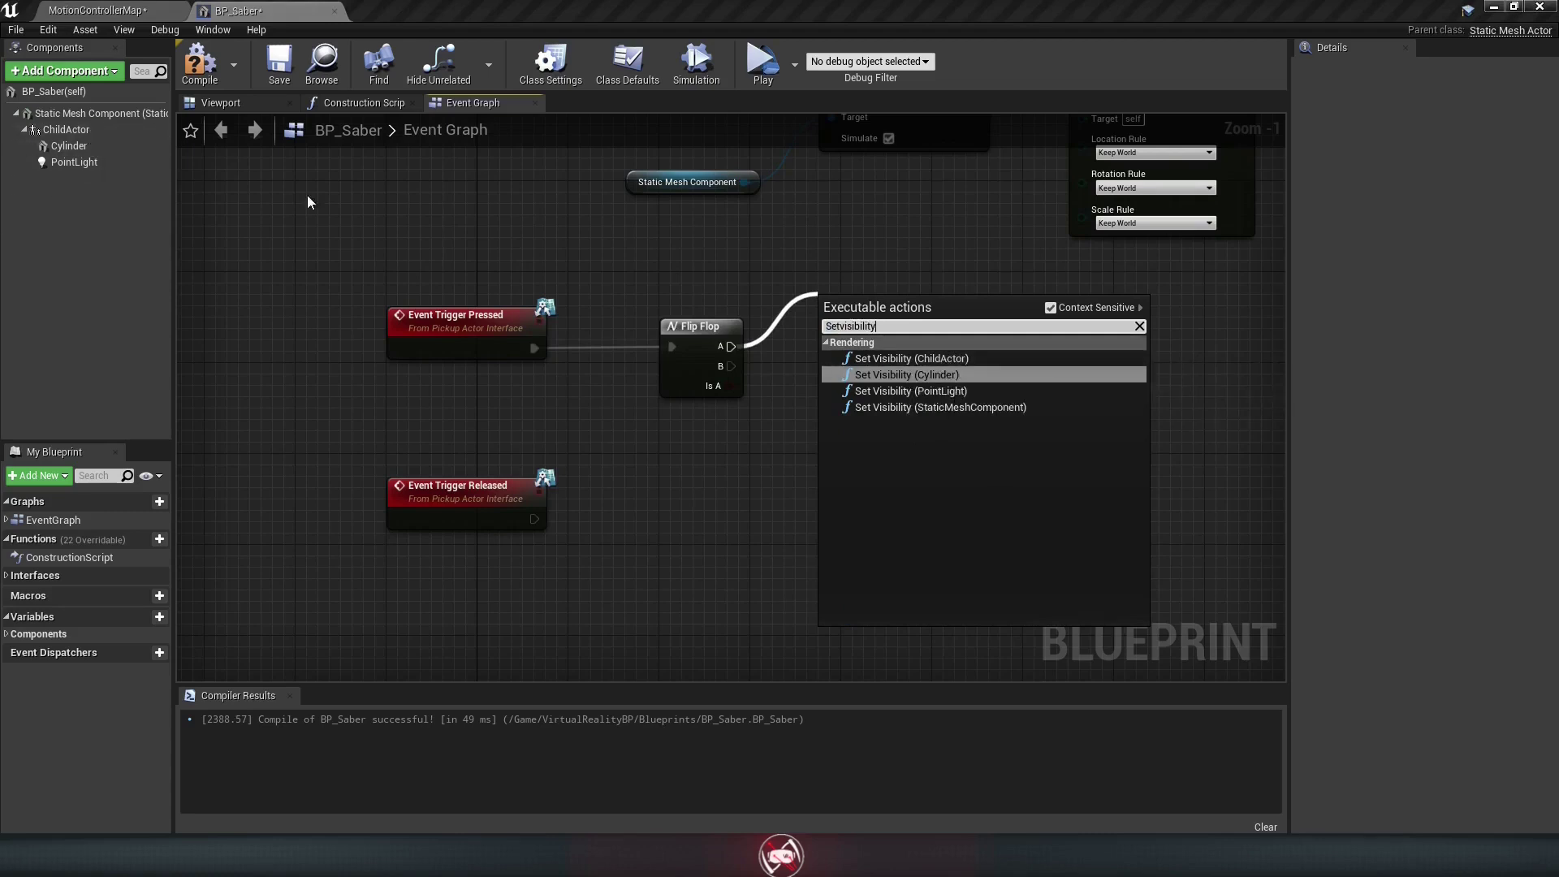
pyautogui.click(932, 358)
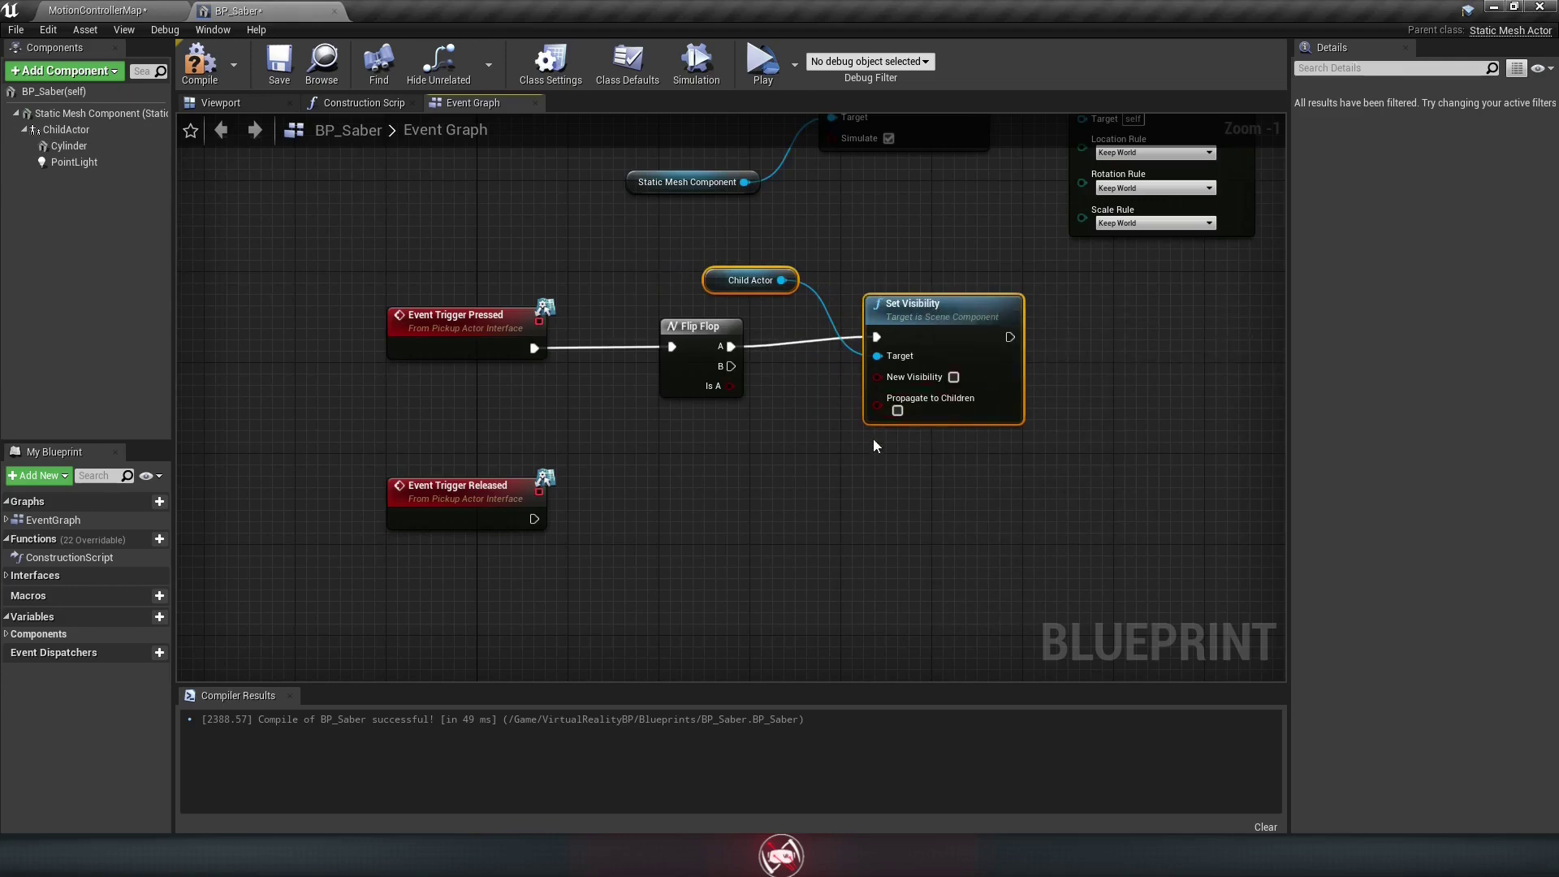
# Step: Enable New Visibility and Propagate to Children on the Set Visibility node fed by output A
pyautogui.click(953, 378)
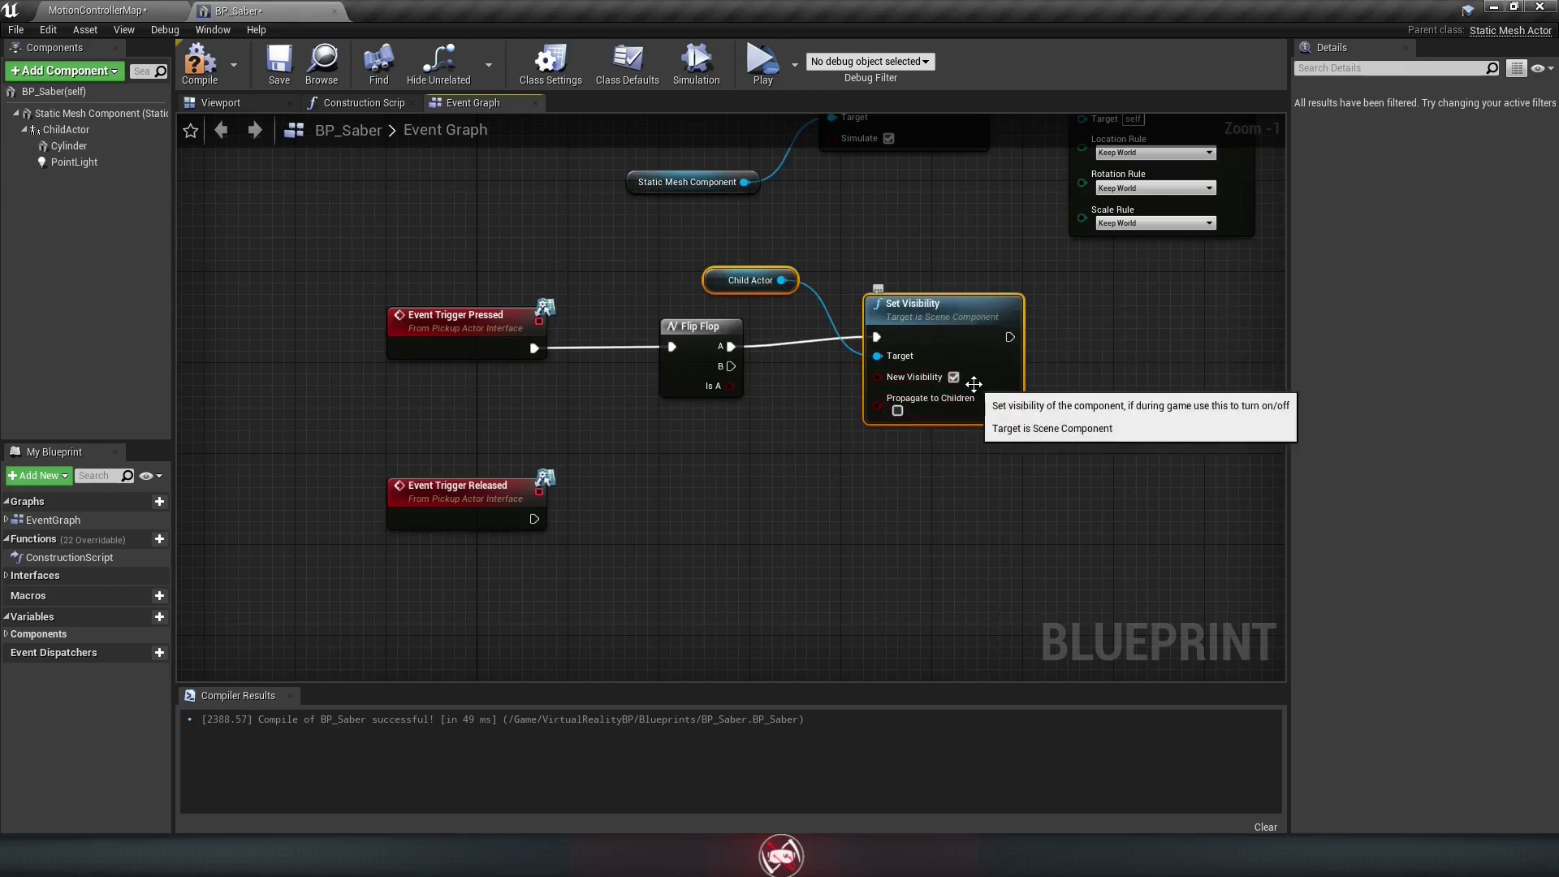
pyautogui.click(930, 315)
pyautogui.hotkey('ctrl', 'z')
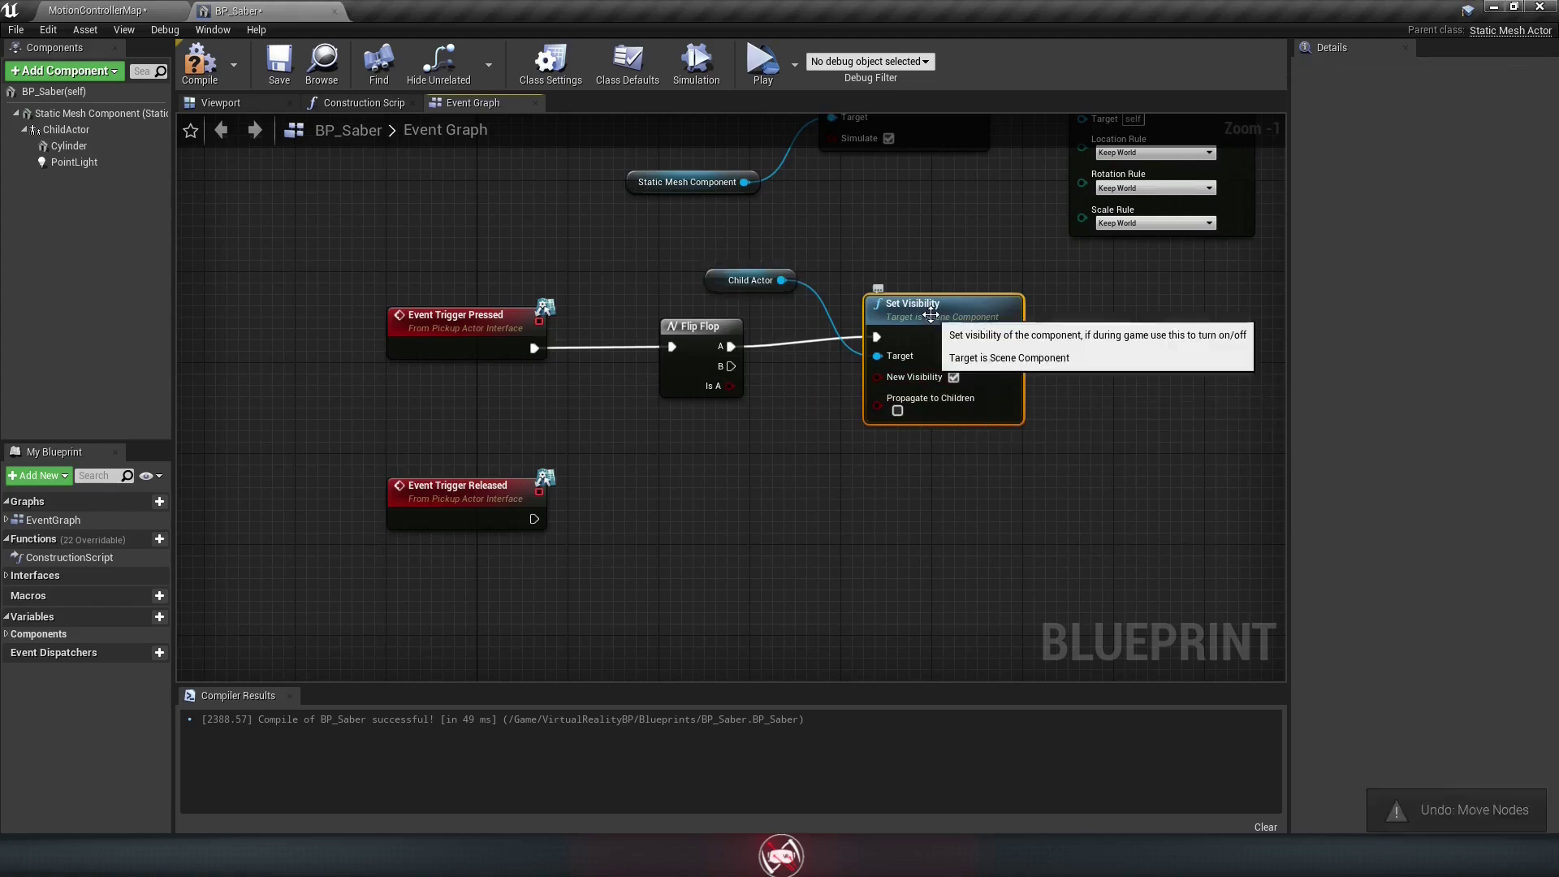
pyautogui.click(897, 411)
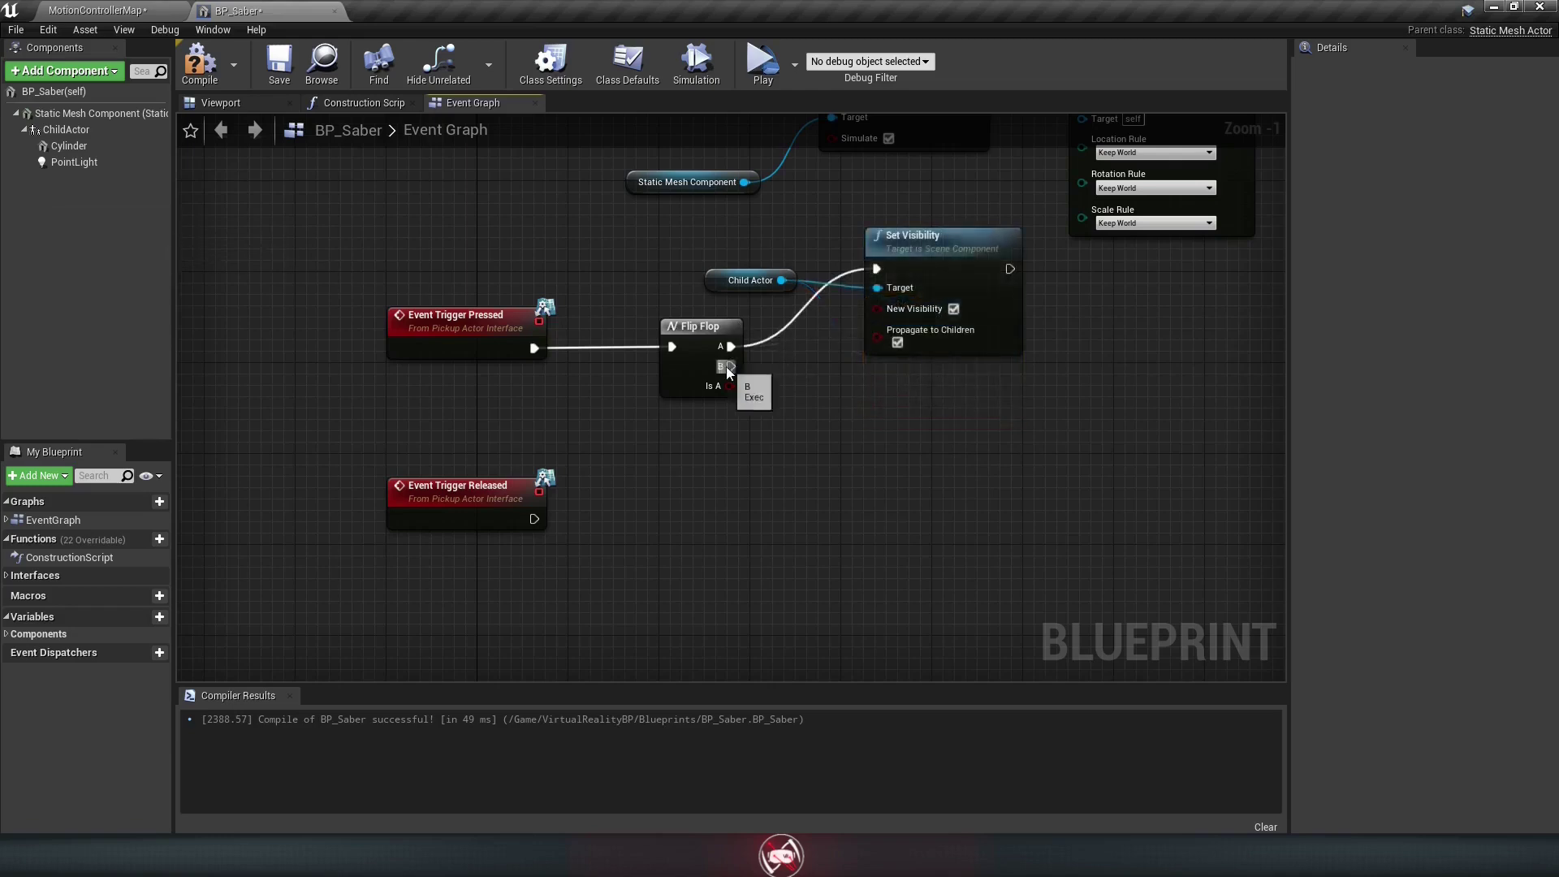
# Step: Add a Set Visibility (ChildActor) node on the Flip Flop's output B, leaving New Visibility off and enabling Propagate to Children
pyautogui.moveTo(730, 366); pyautogui.dragTo(882, 451)
pyautogui.write('set ')
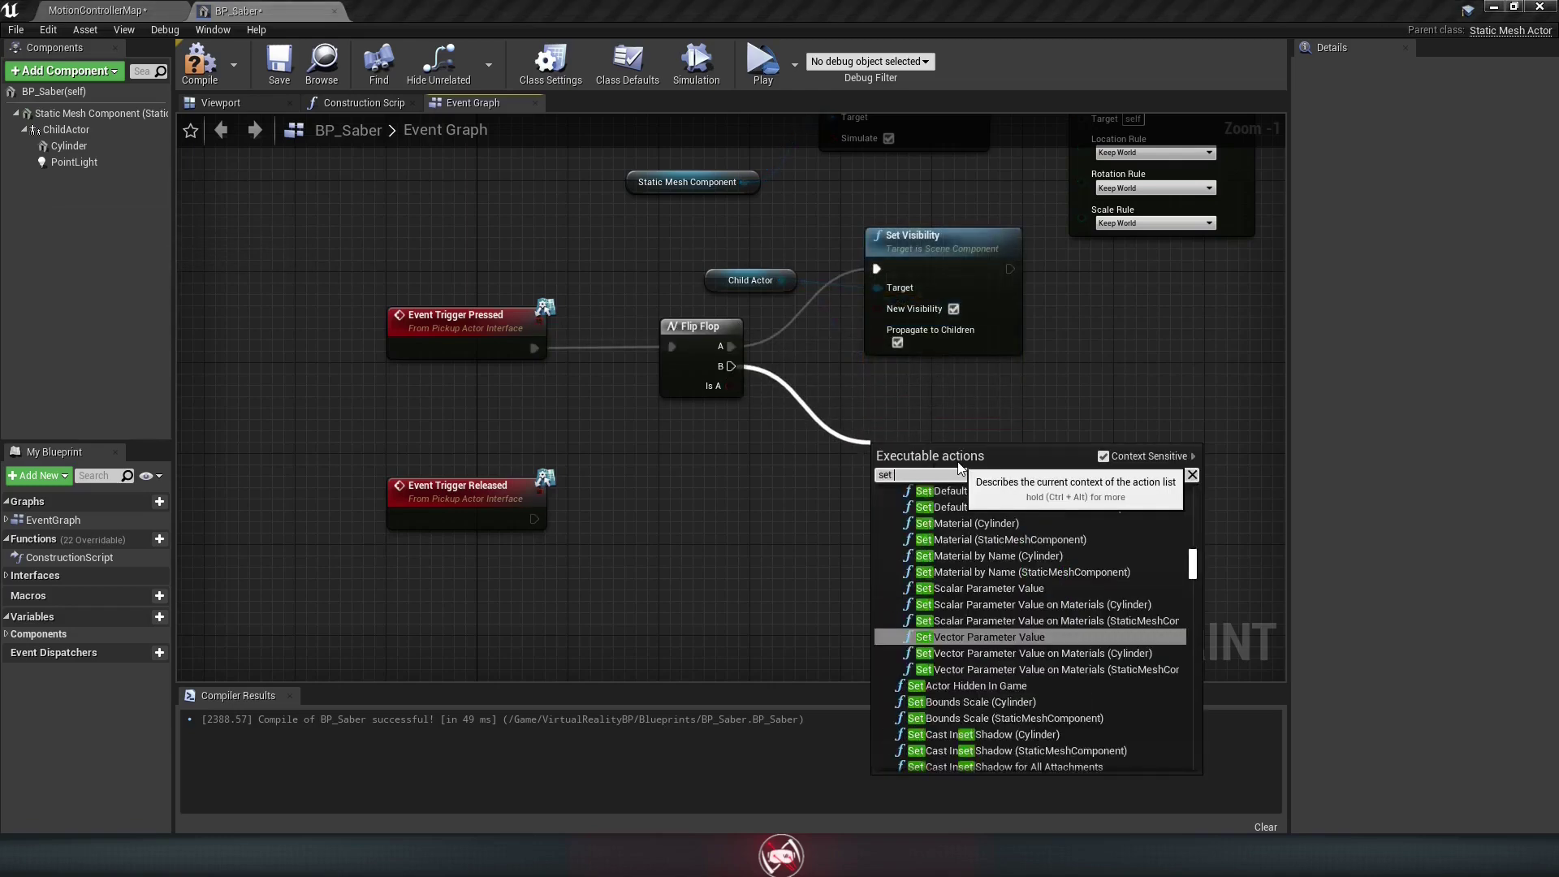
pyautogui.write('visibil')
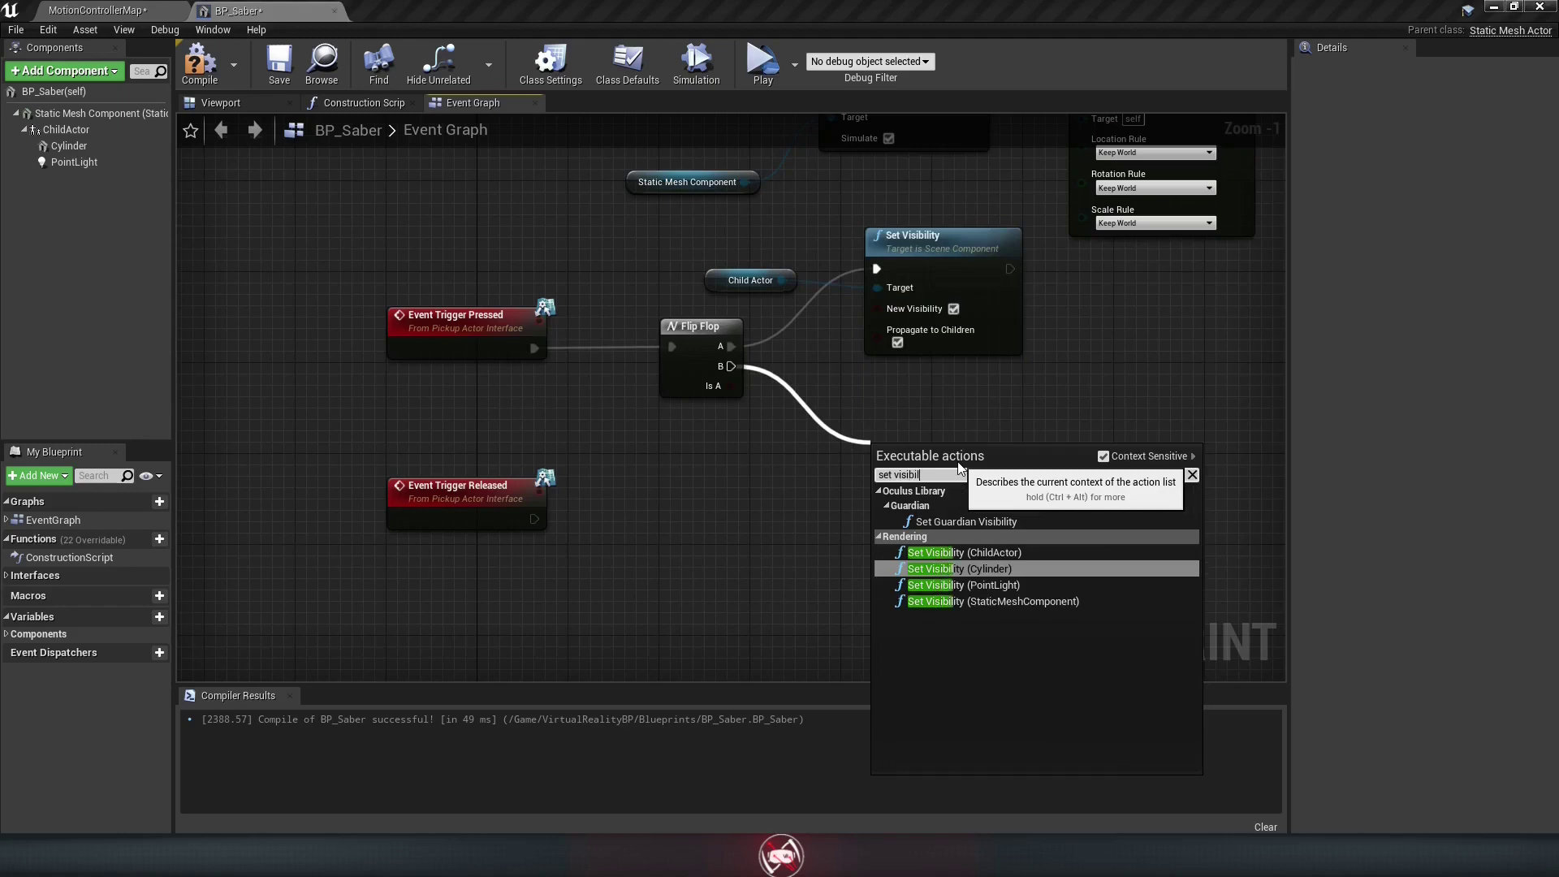
pyautogui.write('ity')
pyautogui.click(964, 552)
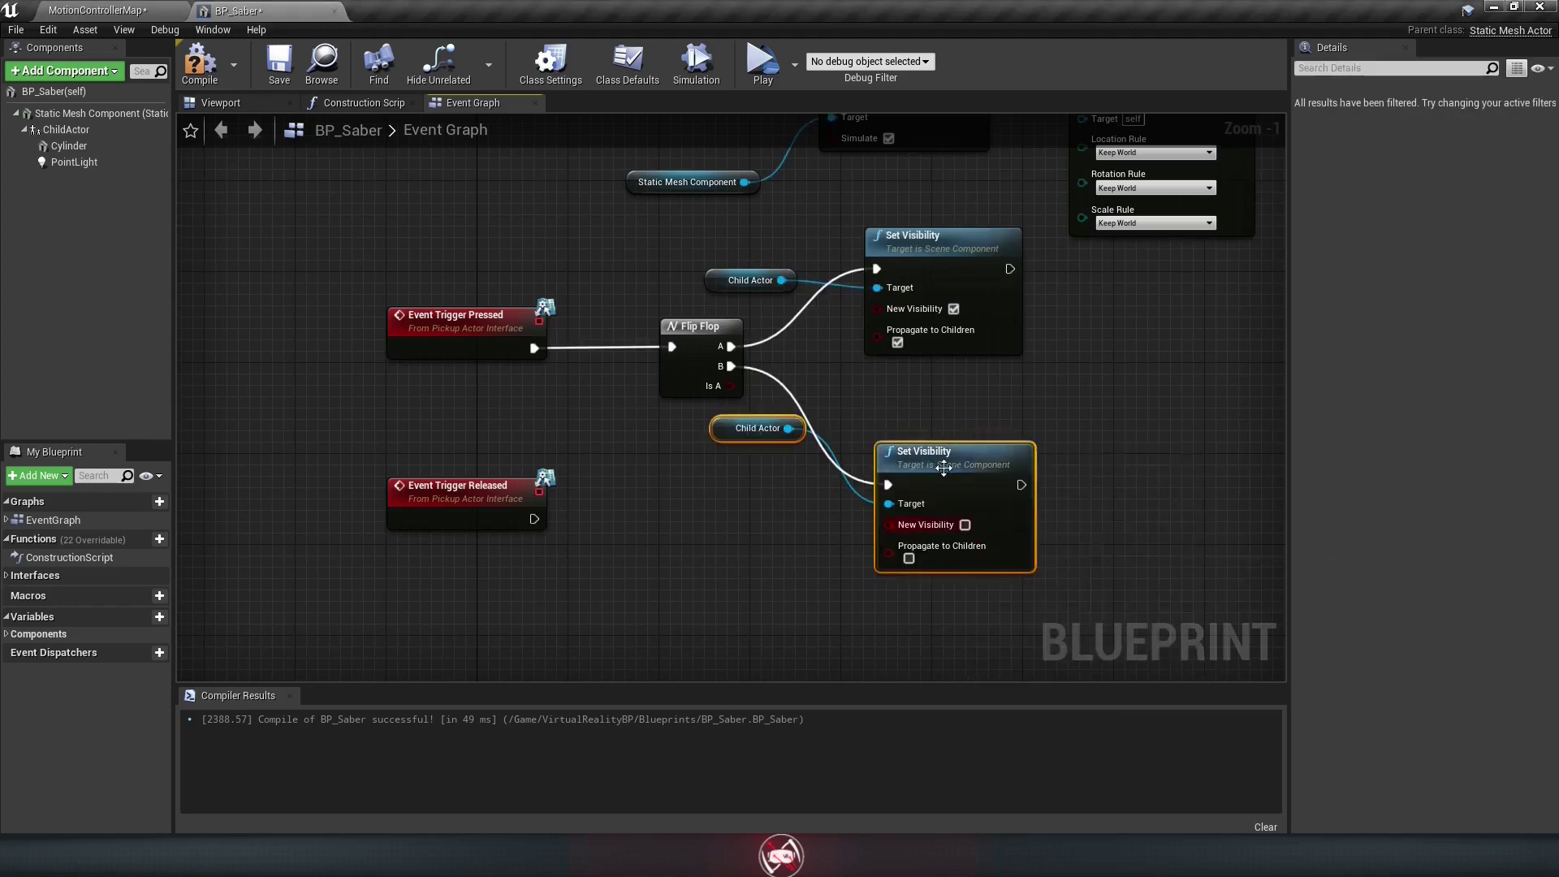
pyautogui.moveTo(958, 458); pyautogui.dragTo(936, 446)
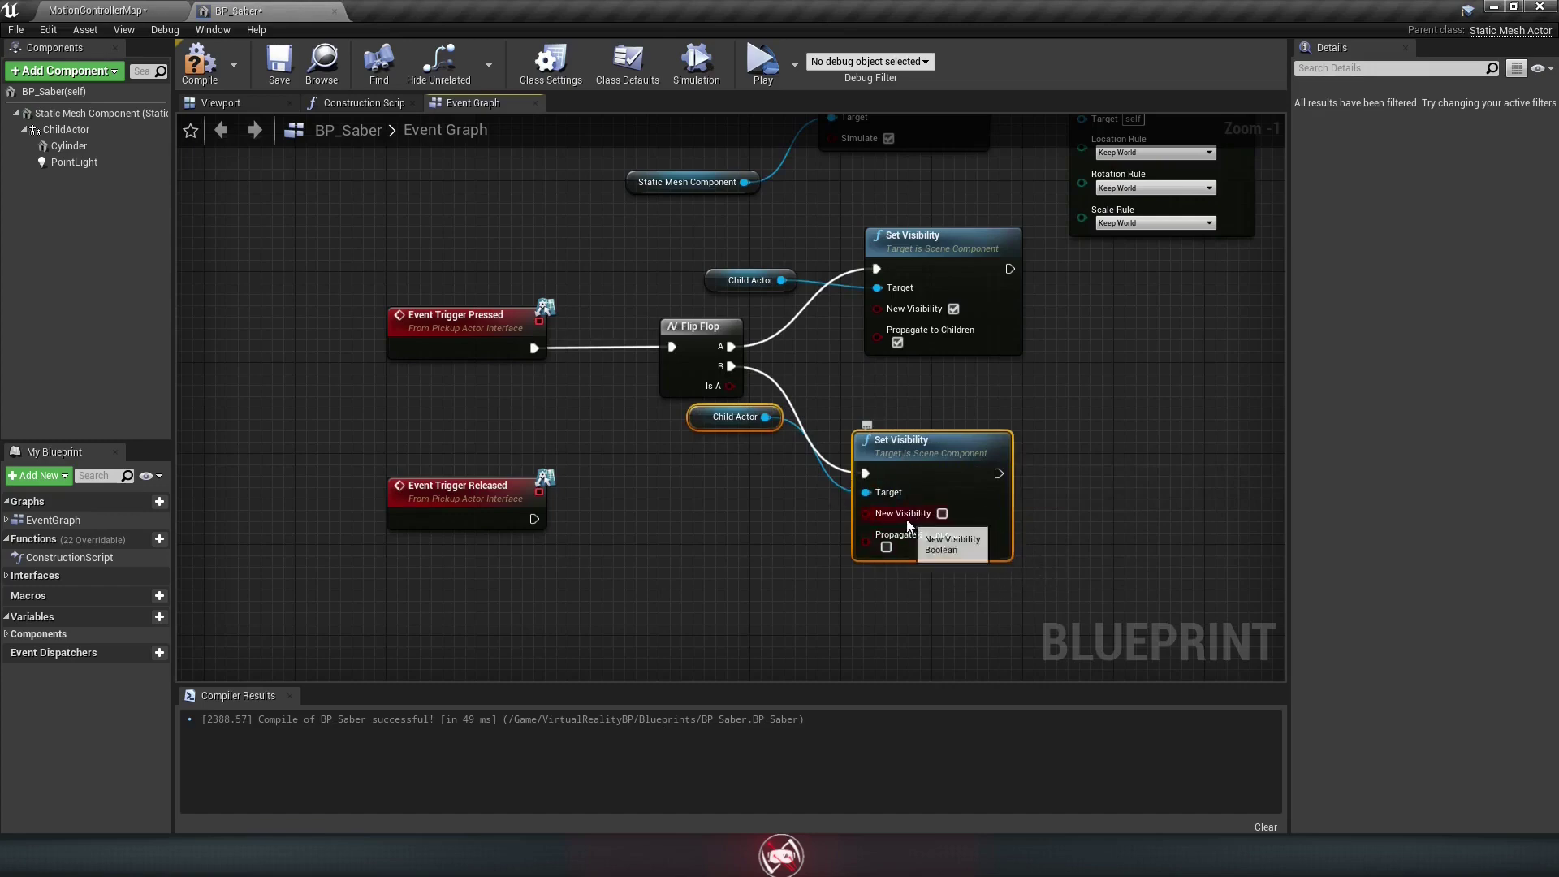
pyautogui.click(886, 548)
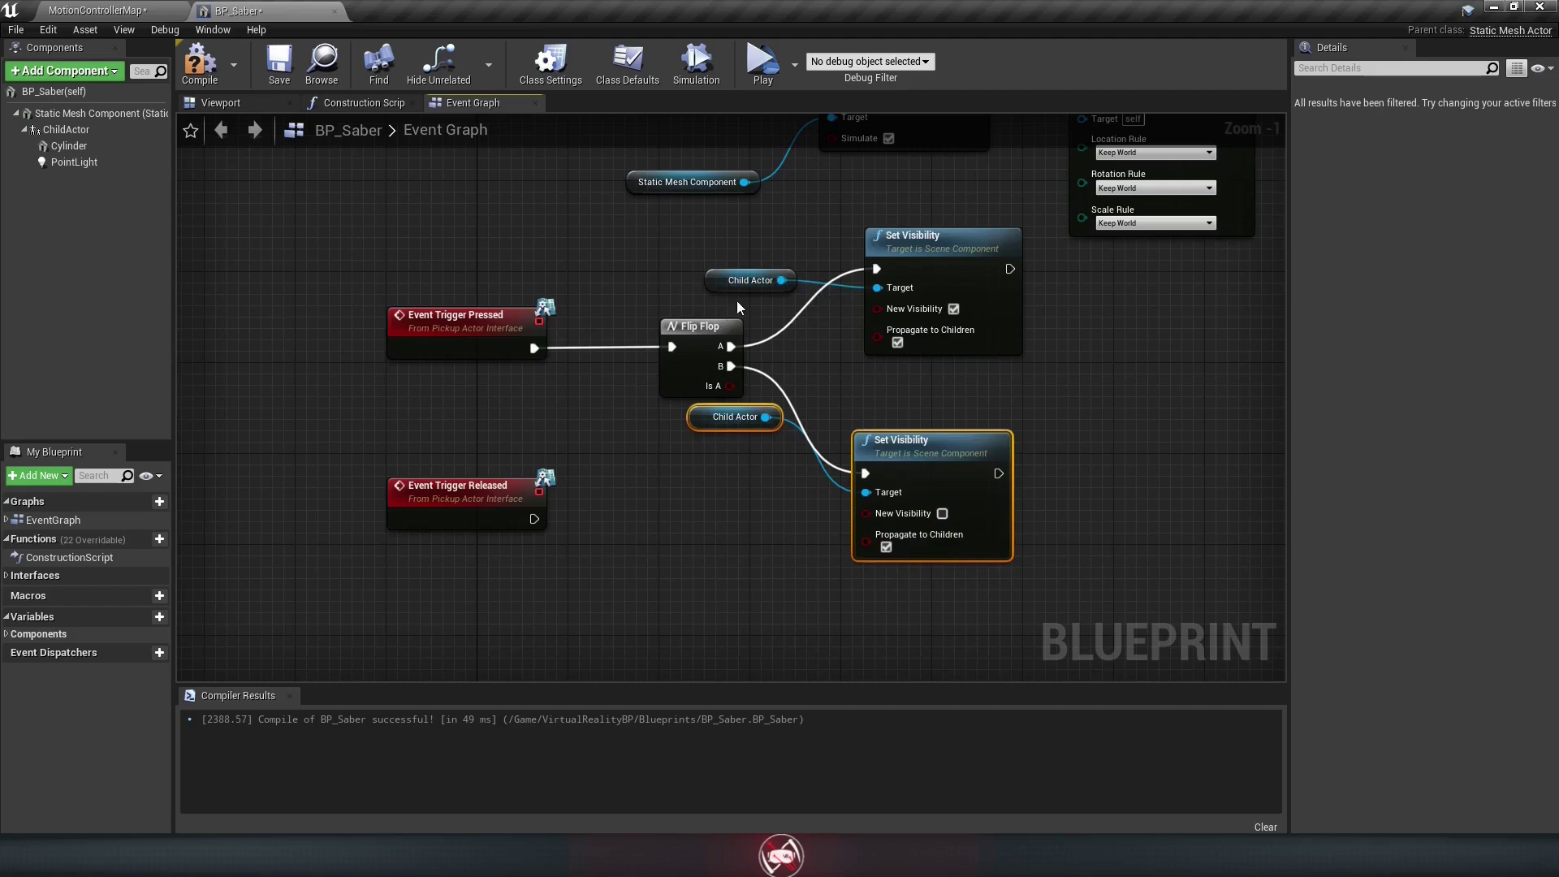
# Step: Delete the upper Child Actor reference and connect the remaining one to the upper Set Visibility node's Target
pyautogui.click(724, 281)
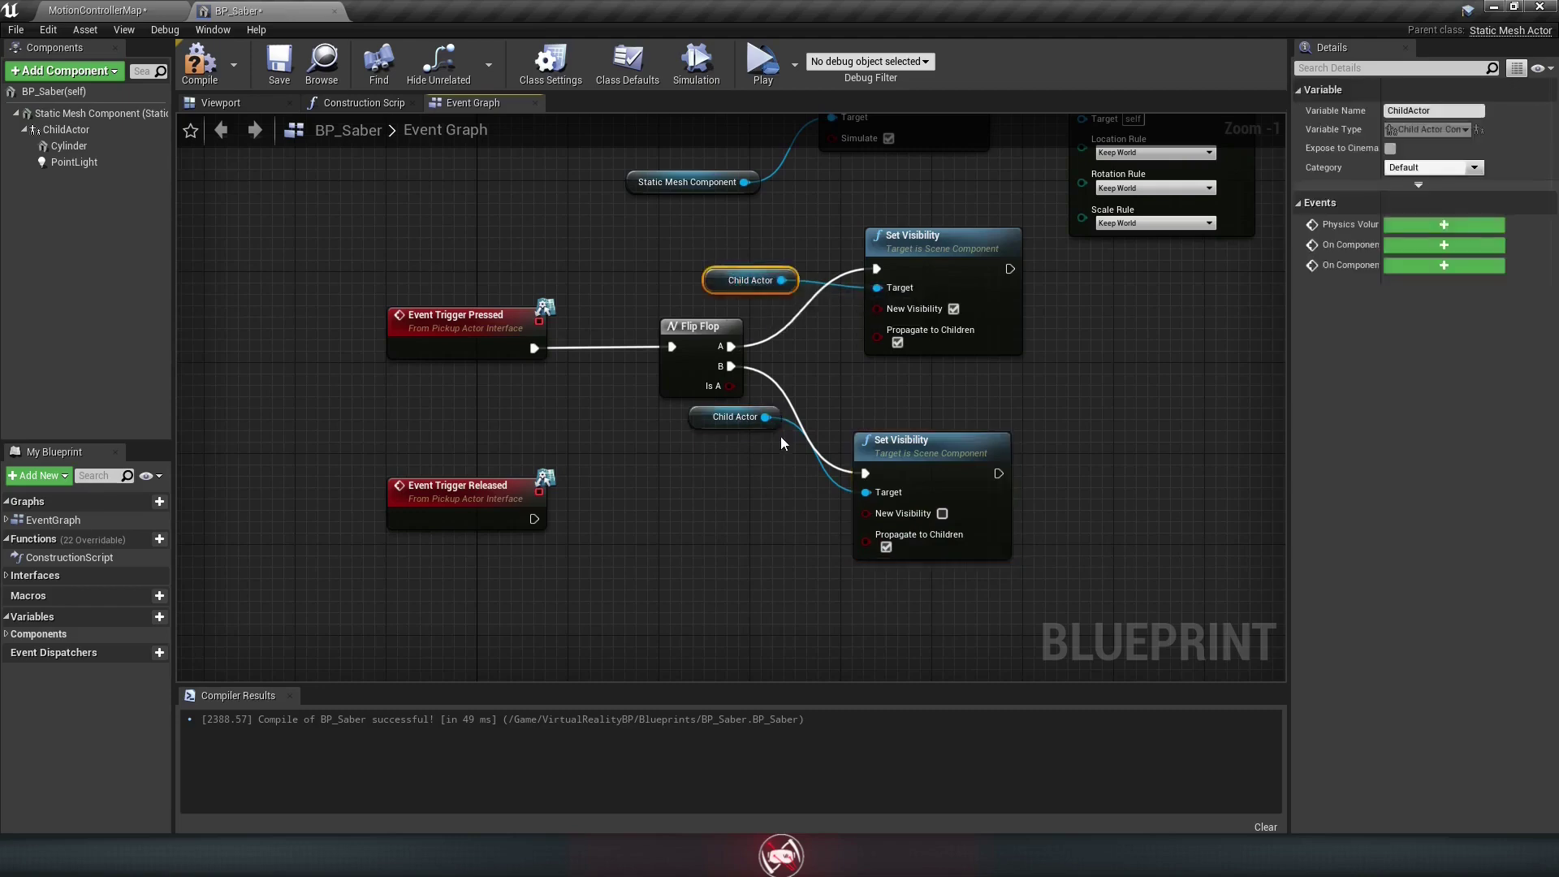
pyautogui.press('Delete')
pyautogui.moveTo(765, 416); pyautogui.dragTo(889, 289)
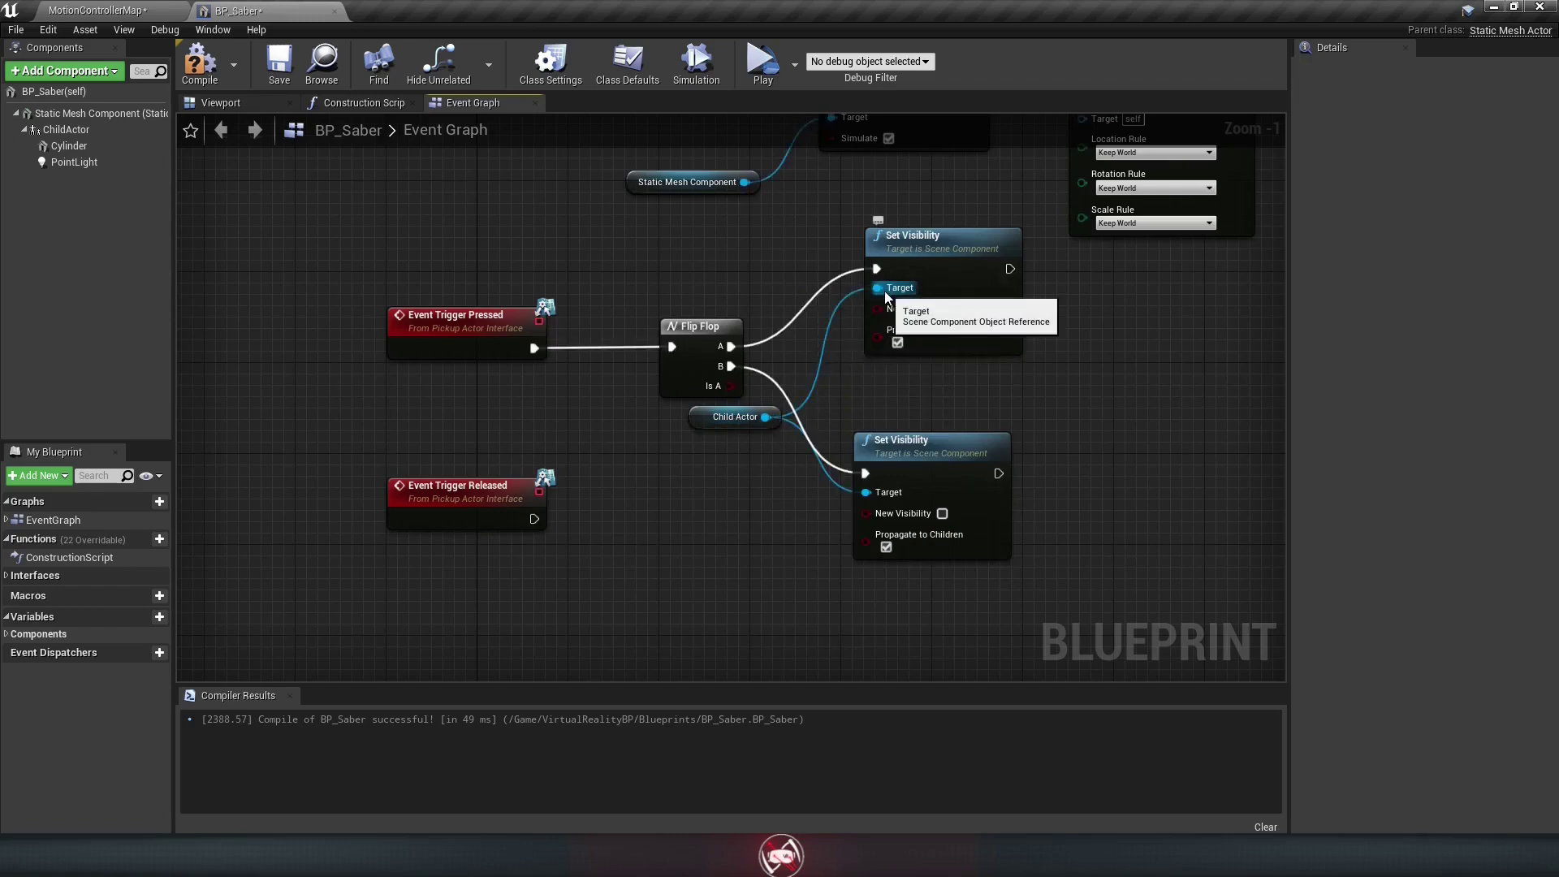
# Step: Stack the two Set Visibility nodes neatly and place the shared Child Actor reference between them and the Flip Flop
pyautogui.moveTo(921, 446); pyautogui.dragTo(1024, 458)
pyautogui.moveTo(914, 254); pyautogui.dragTo(1017, 288)
pyautogui.moveTo(1021, 462); pyautogui.dragTo(1042, 461)
pyautogui.moveTo(721, 422); pyautogui.dragTo(875, 382)
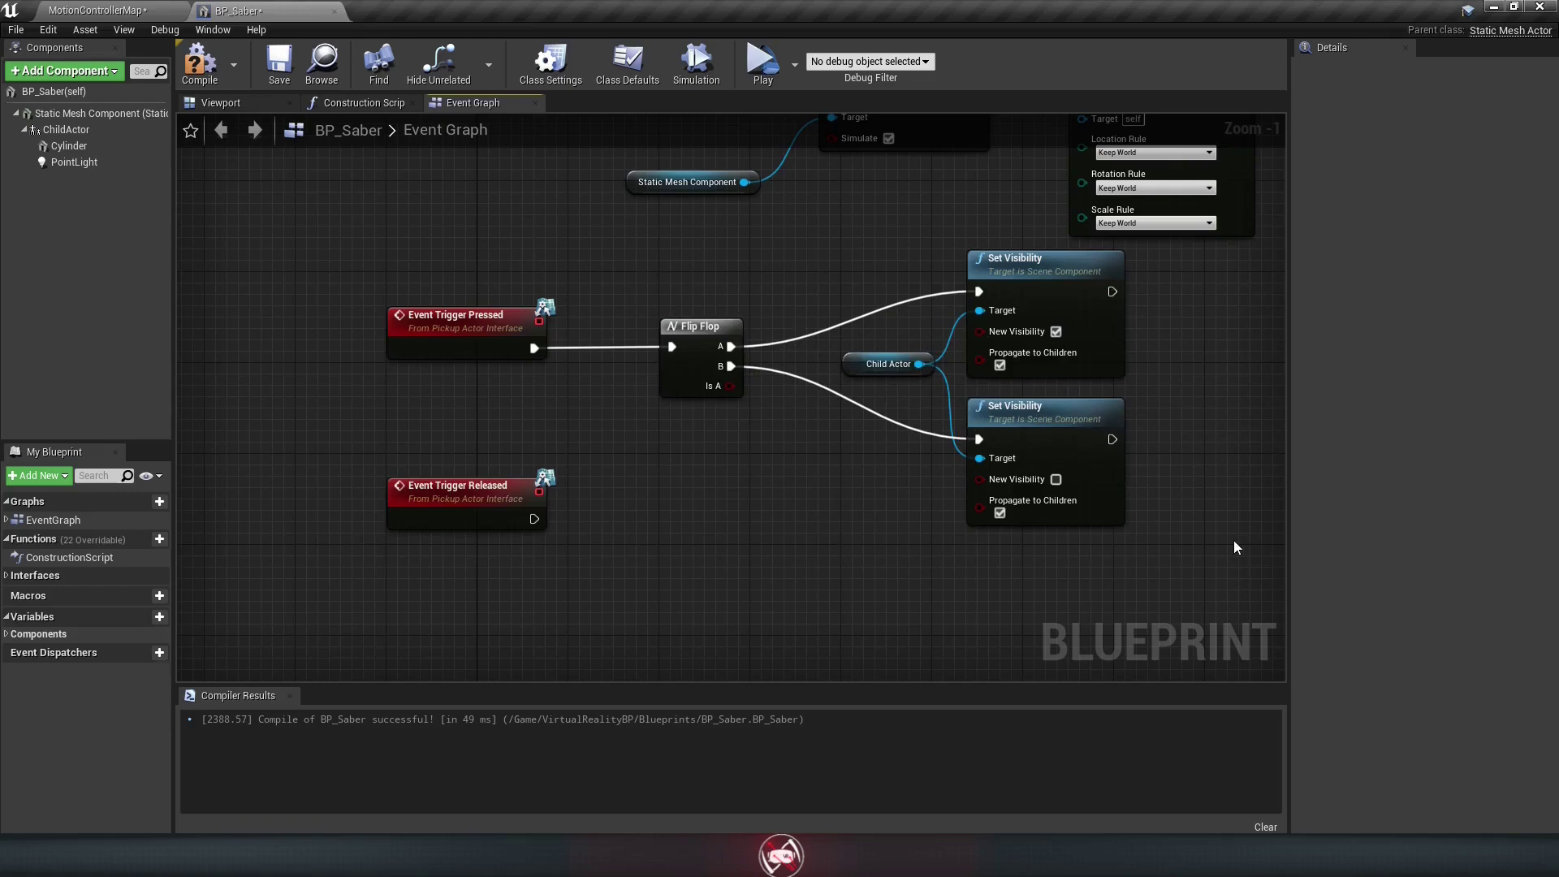
# Step: Compile BP_Saber and play the MotionControllerMap level to test the trigger toggle
pyautogui.click(199, 65)
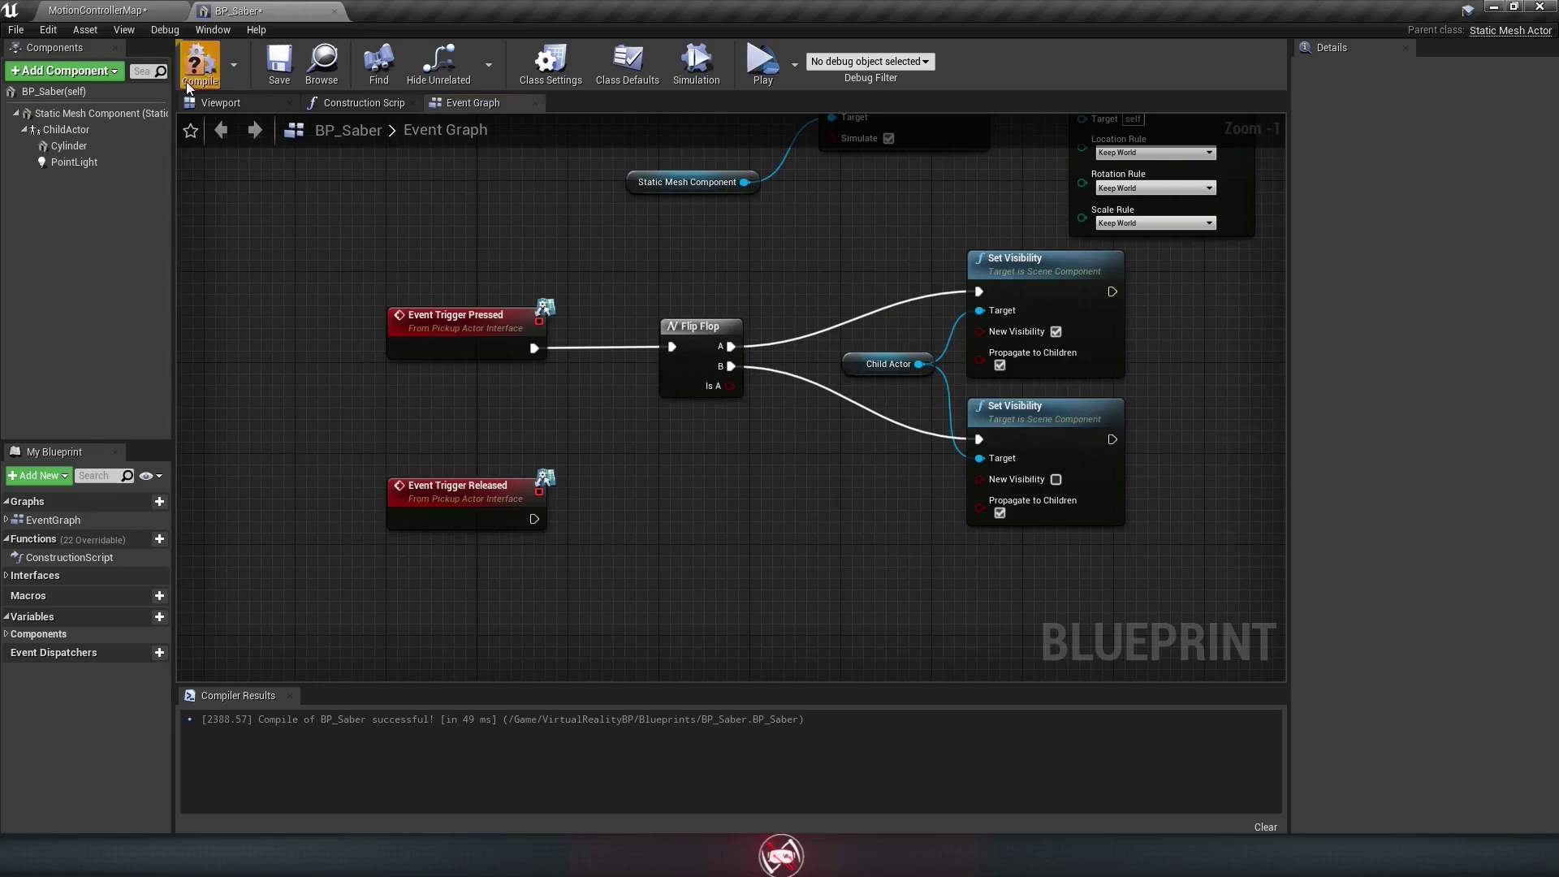
pyautogui.click(79, 10)
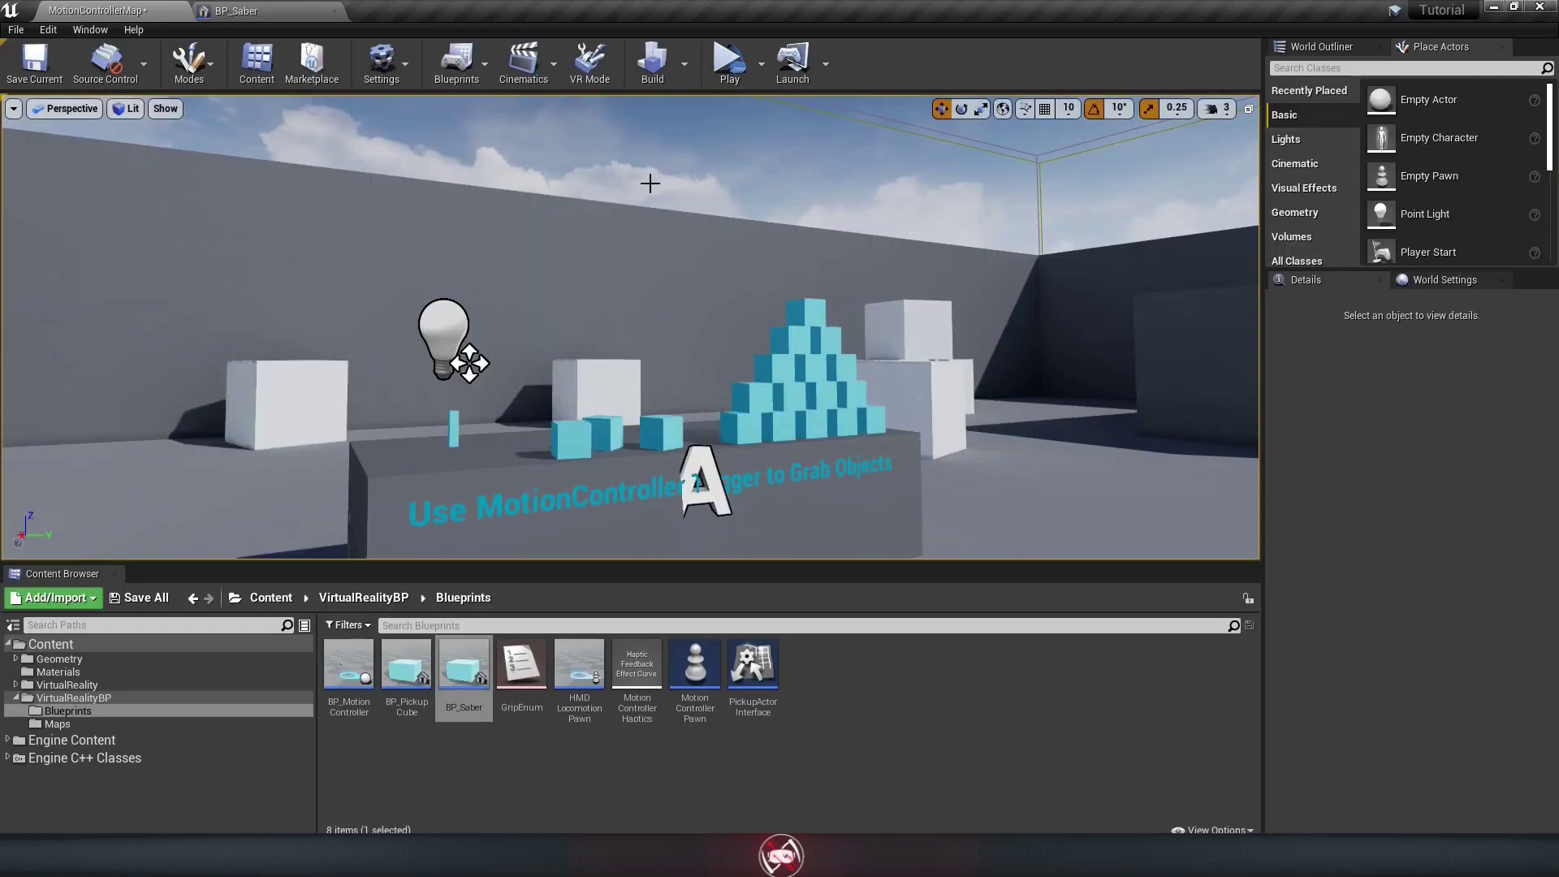
pyautogui.click(730, 59)
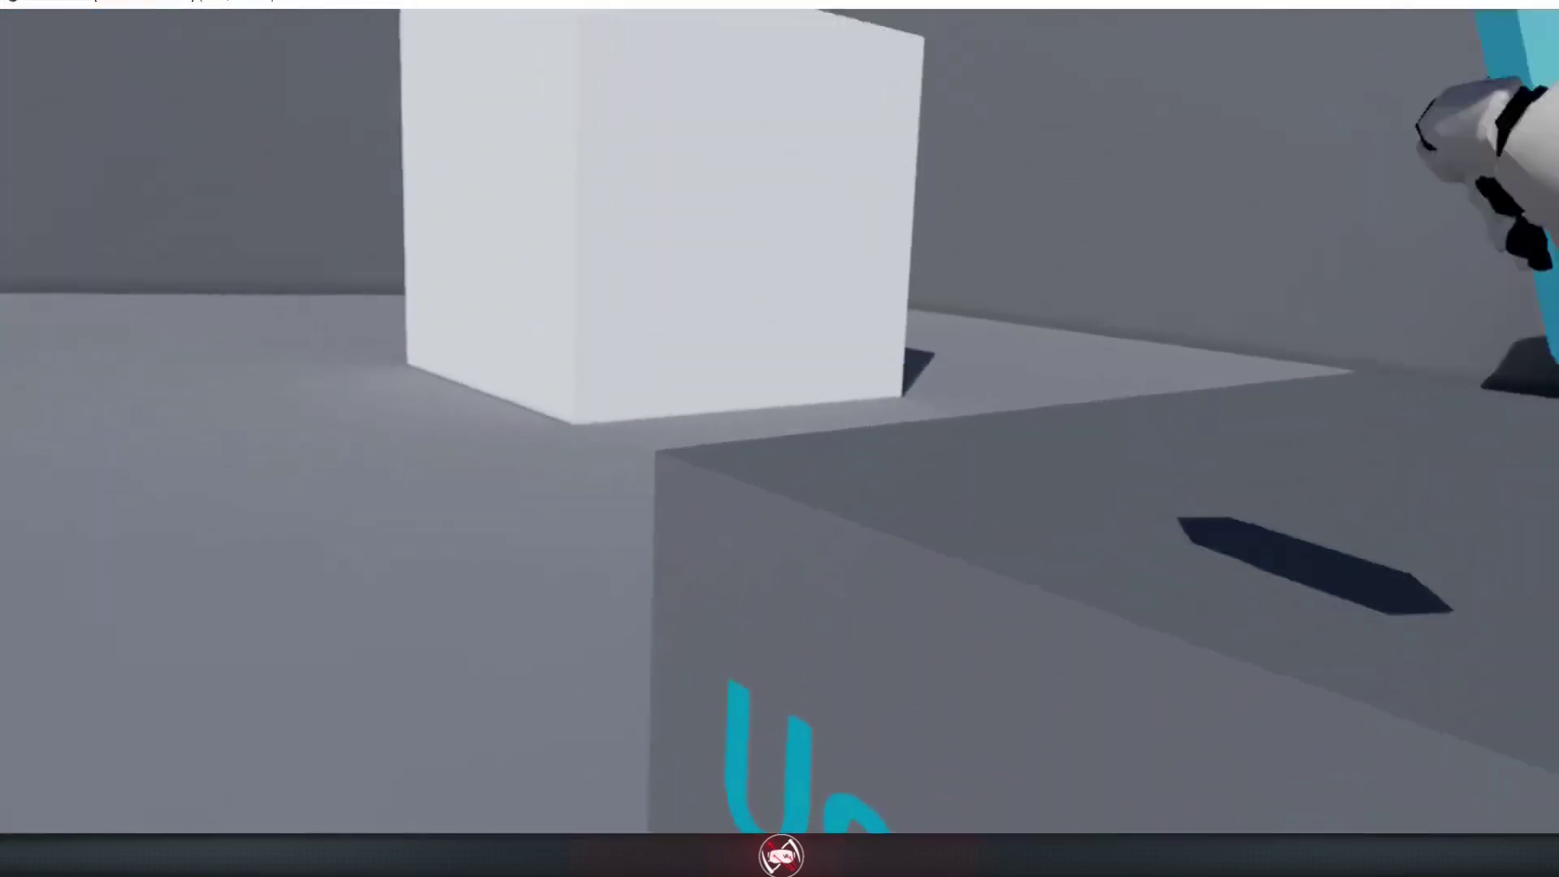